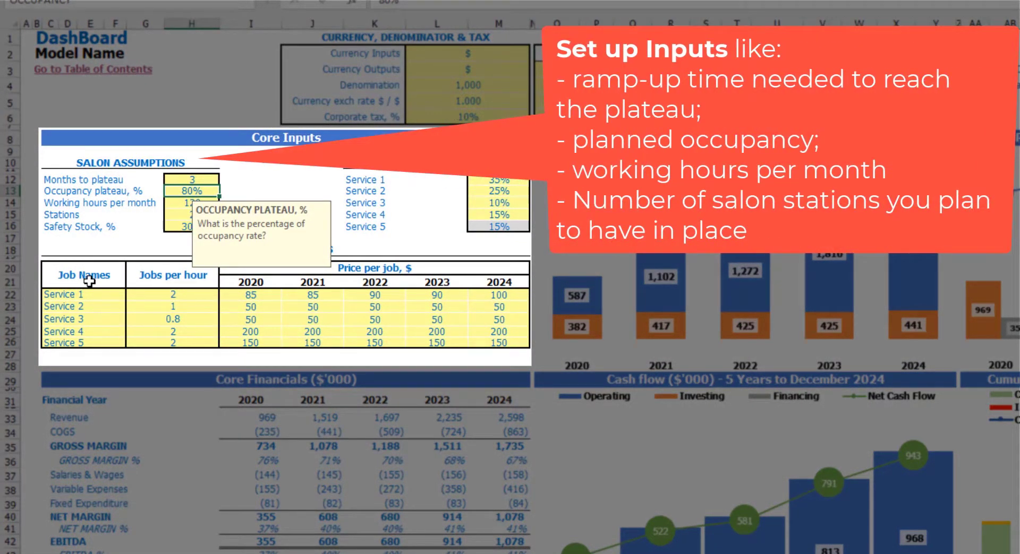
Step: Set the occupancy plateau to 70% in the salon assumptions
{"action": "type", "text": "70"}
{"action": "key", "text": "Return"}
{"action": "key", "text": "Up"}
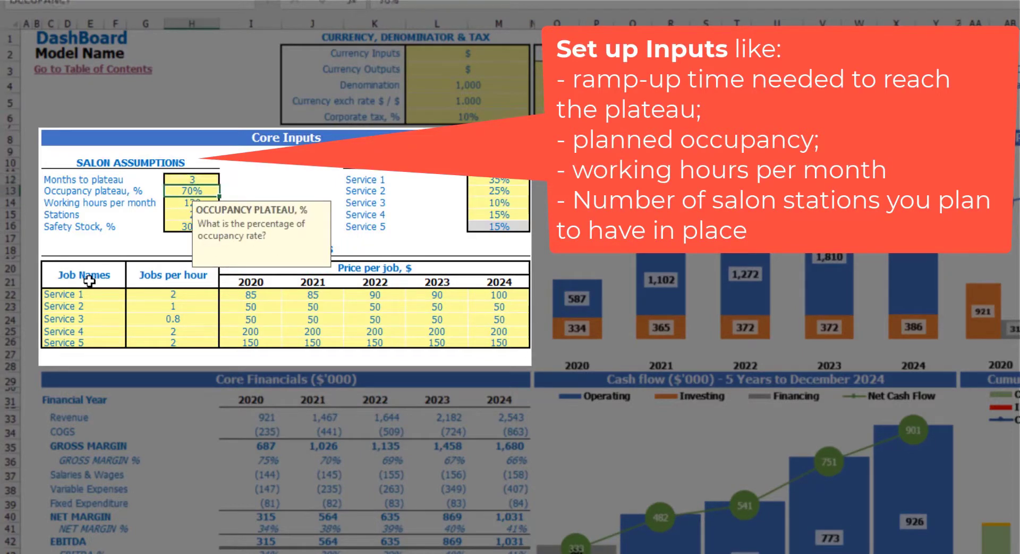
{"action": "key", "text": "Left"}
{"action": "key", "text": "Left"}
{"action": "key", "text": "Left"}
{"action": "key", "text": "Left"}
{"action": "key", "text": "Right"}
{"action": "key", "text": "Right"}
{"action": "key", "text": "Right"}
{"action": "key", "text": "Right"}
{"action": "key", "text": "Right"}
{"action": "left_click", "coordinate": [75, 296]}
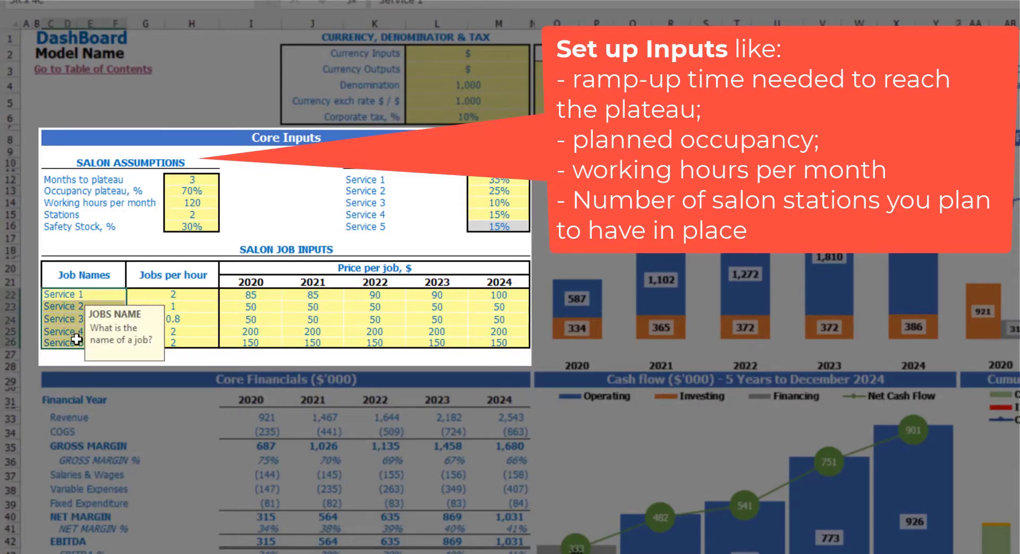
Step: Set the months to plateau to 4 in the salon assumptions
{"action": "left_click", "coordinate": [194, 187]}
{"action": "left_click", "coordinate": [198, 180]}
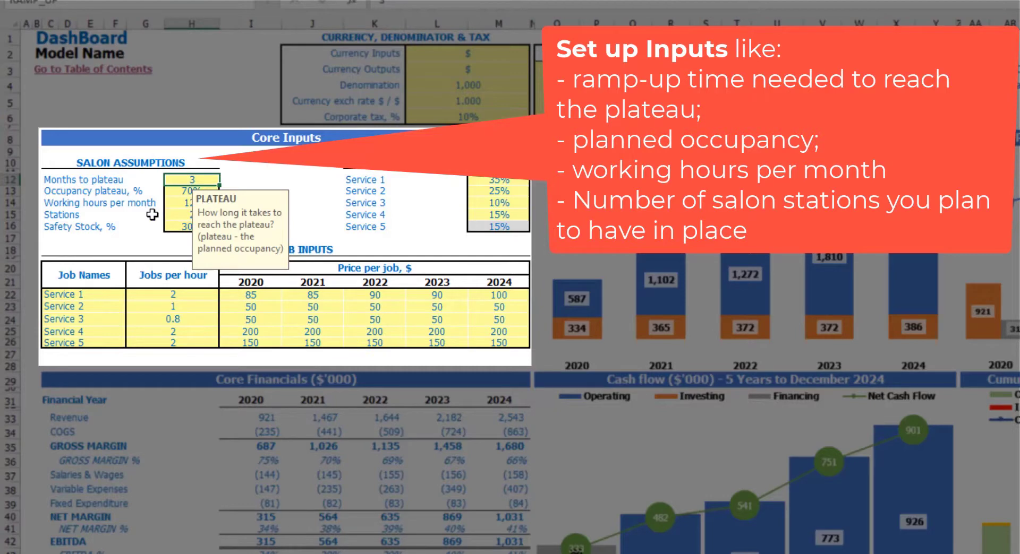
{"action": "type", "text": "4"}
{"action": "key", "text": "Return"}
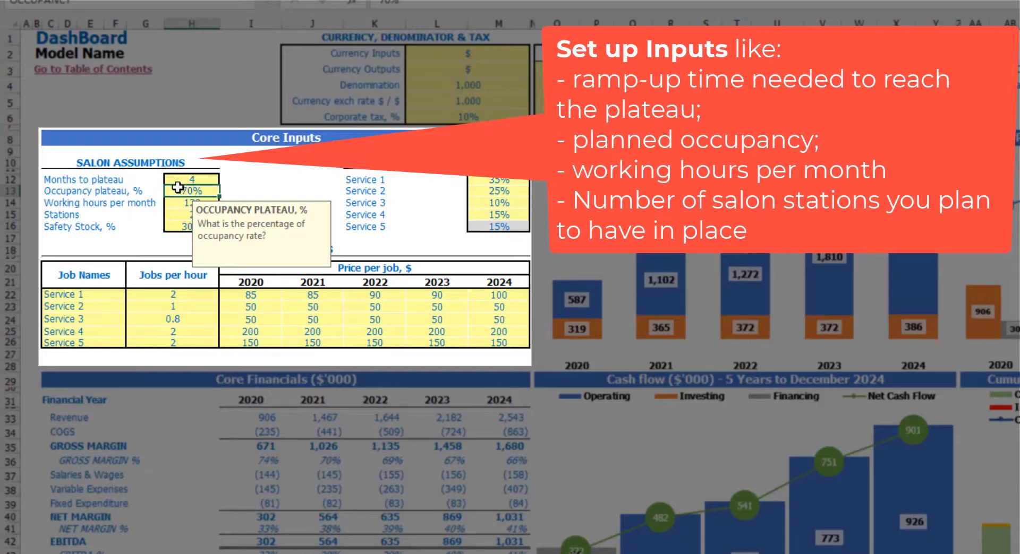
Step: Set the working hours per month to 140 in the salon assumptions
{"action": "left_click_drag", "start_coordinate": [44, 181], "coordinate": [199, 182]}
{"action": "left_click", "coordinate": [179, 190]}
{"action": "left_click", "coordinate": [51, 206]}
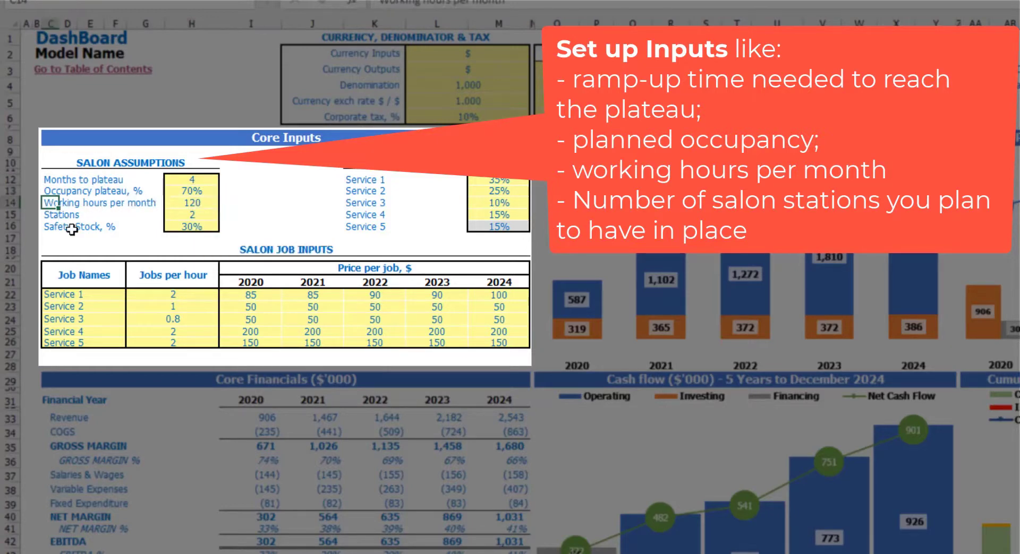
{"action": "left_click", "coordinate": [180, 203]}
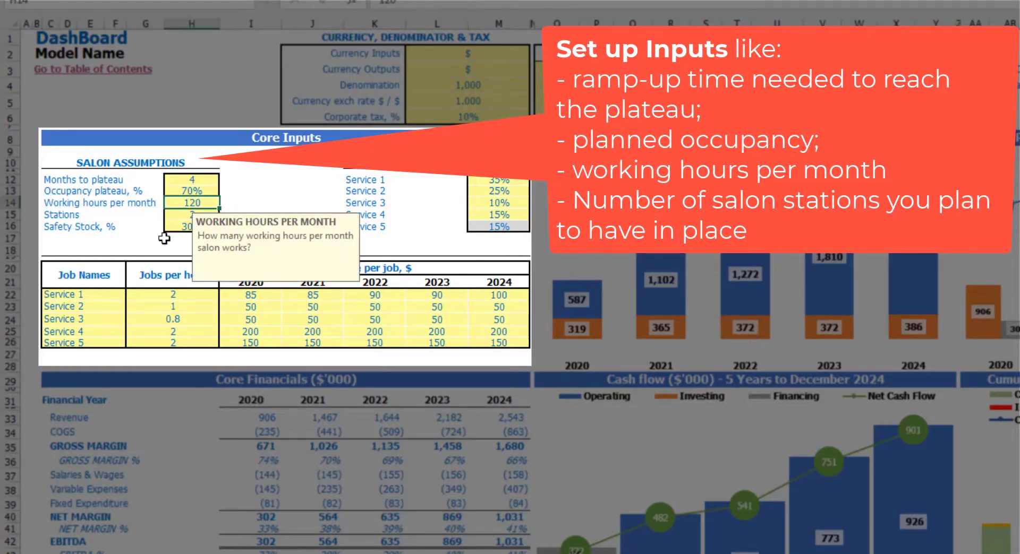
{"action": "key", "text": "Return"}
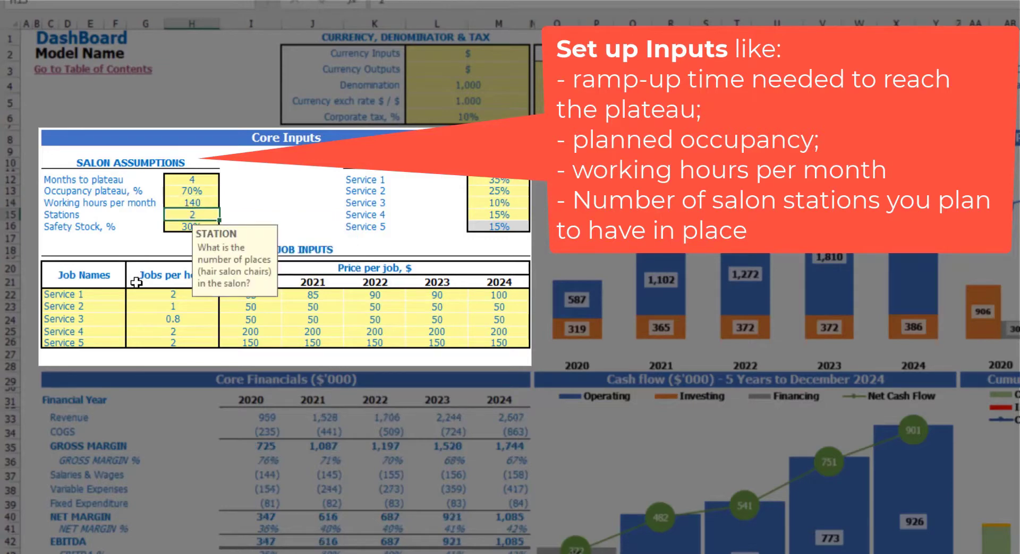
Step: Set the number of stations to 3 and the safety stock to 25% in the salon assumptions
{"action": "left_click", "coordinate": [49, 218]}
{"action": "left_click", "coordinate": [179, 217]}
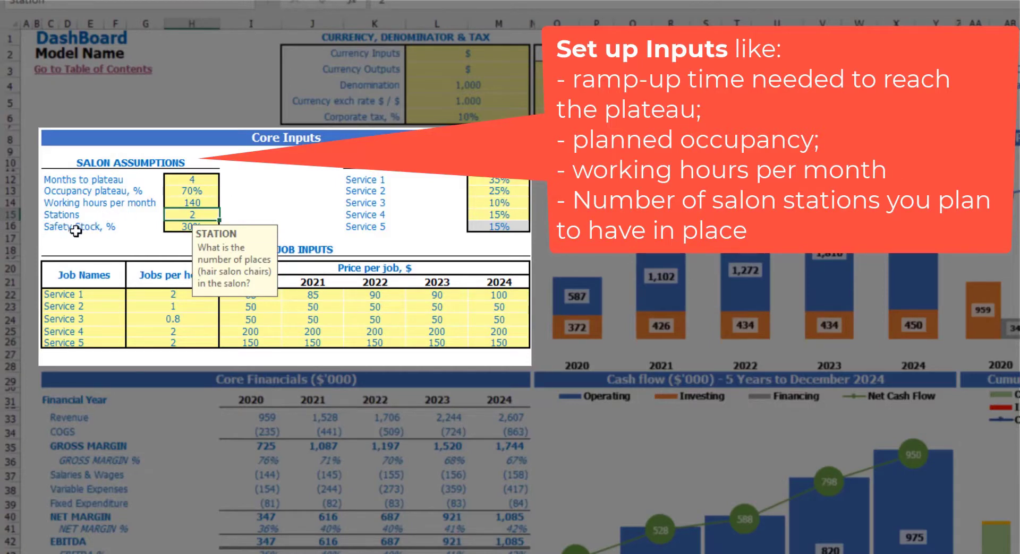
{"action": "key", "text": "Return"}
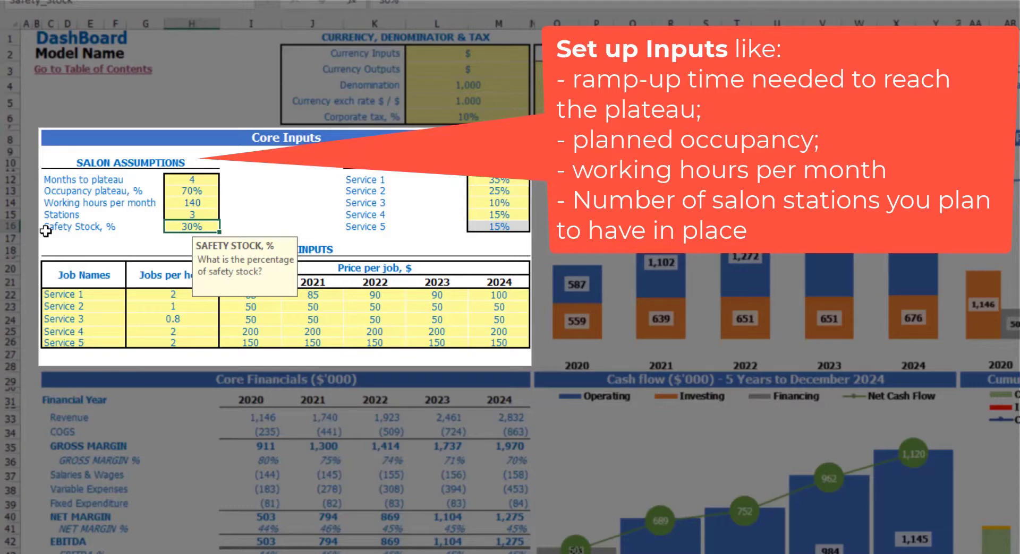
{"action": "key", "text": "Return"}
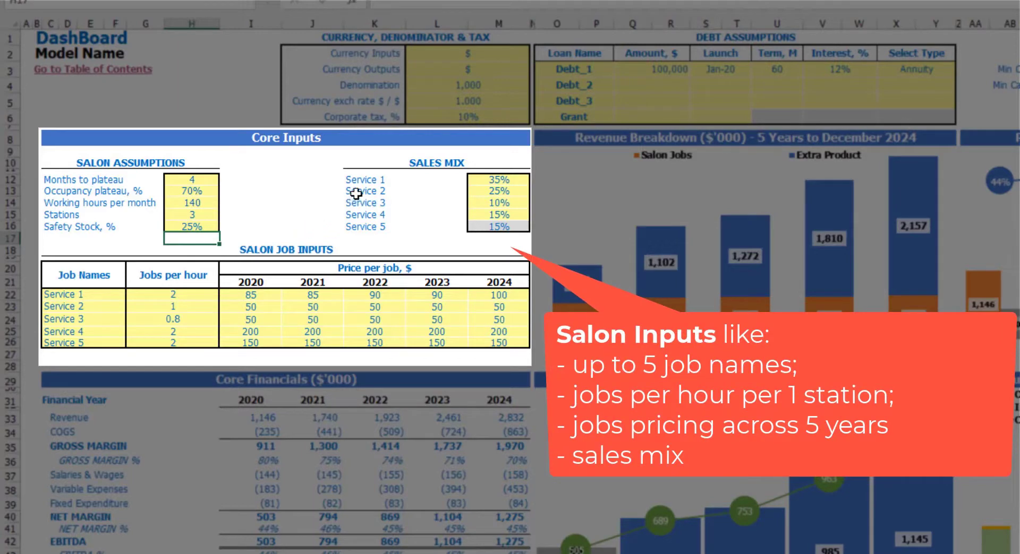
Step: Rename the first two jobs in the salon job inputs as Hair cut and Tattoo
{"action": "left_click", "coordinate": [91, 295]}
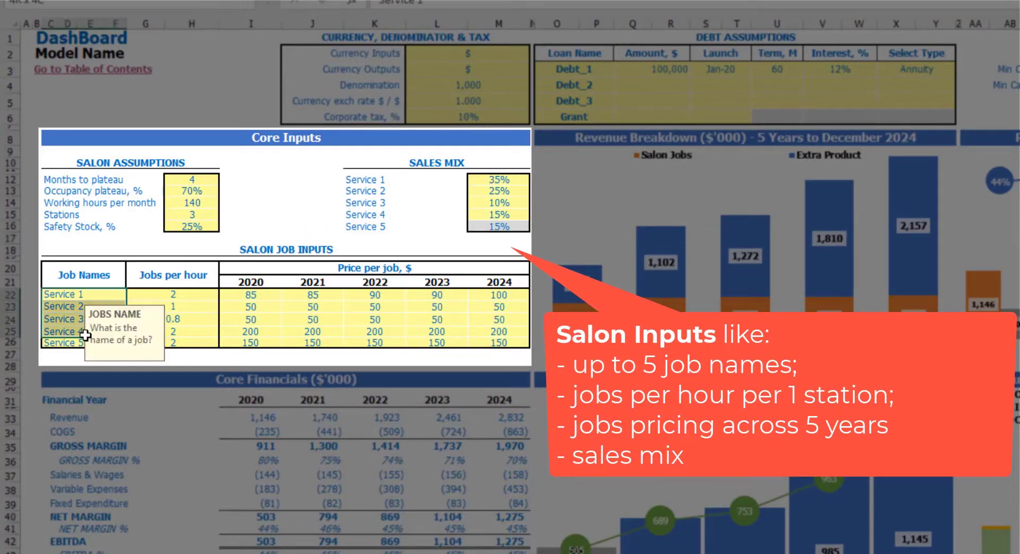
{"action": "type", "text": "Hair cut"}
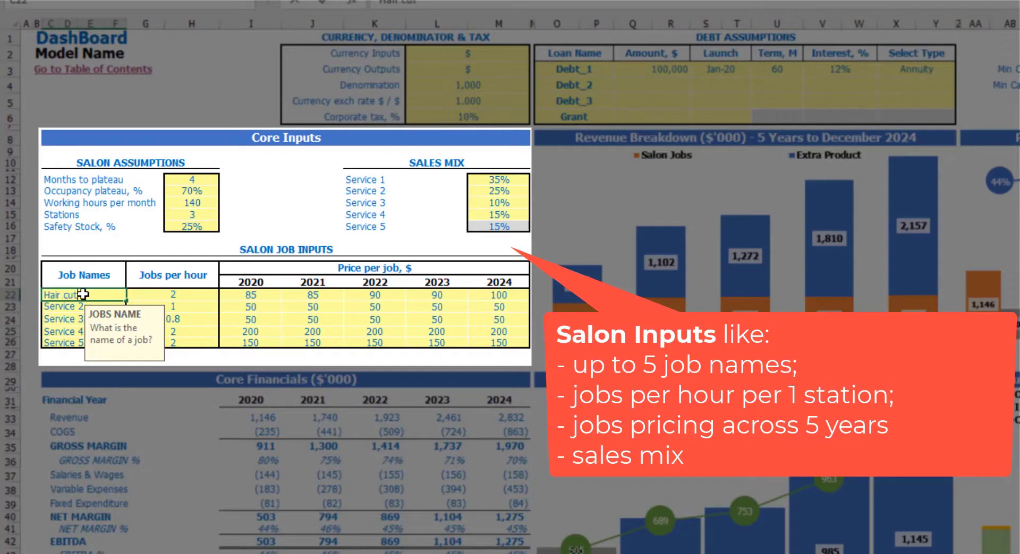
{"action": "key", "text": "Return"}
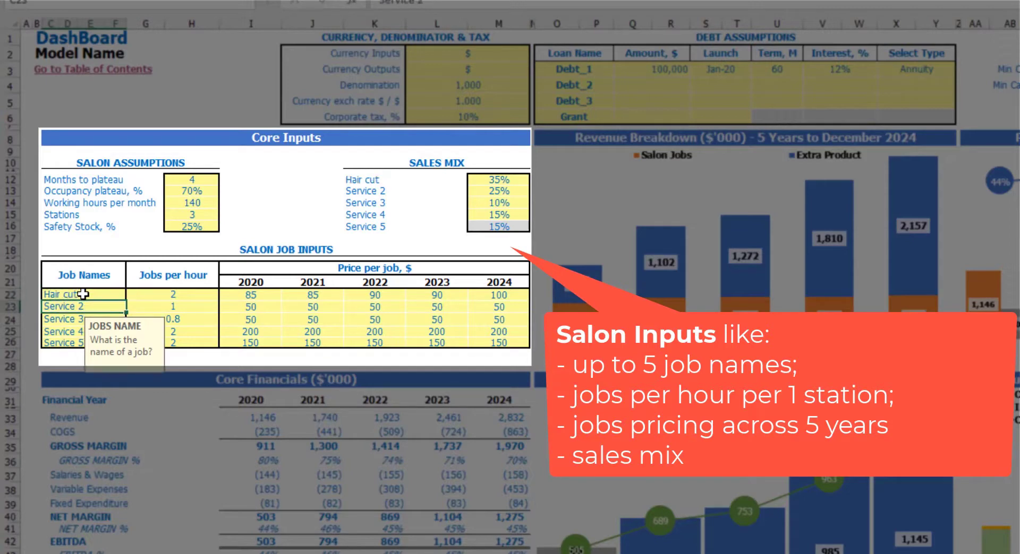
{"action": "type", "text": "Tattoo"}
{"action": "key", "text": "Return"}
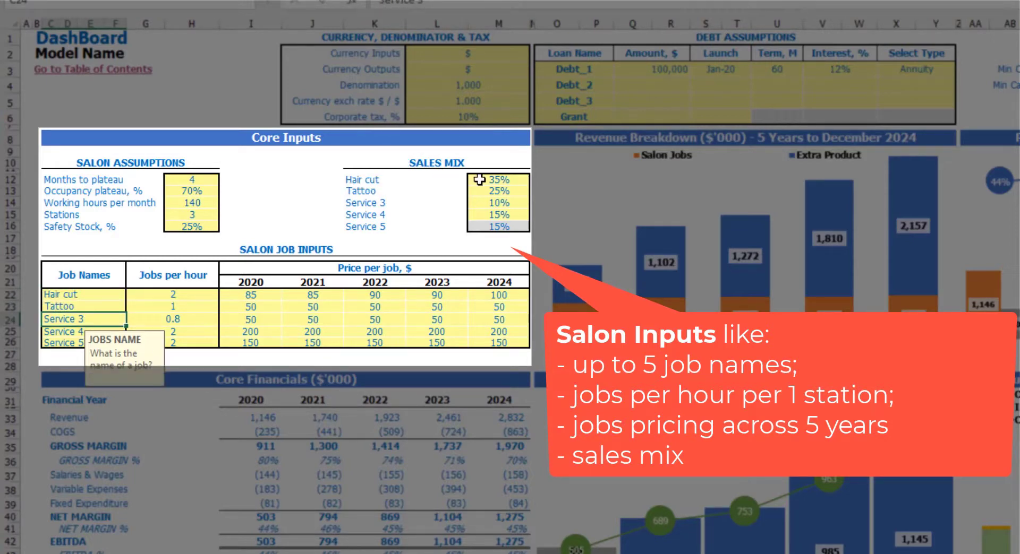
Step: Set the sales mix to 40% for Hair cut and 20% for Tattoo
{"action": "left_click_drag", "start_coordinate": [479, 180], "coordinate": [475, 215]}
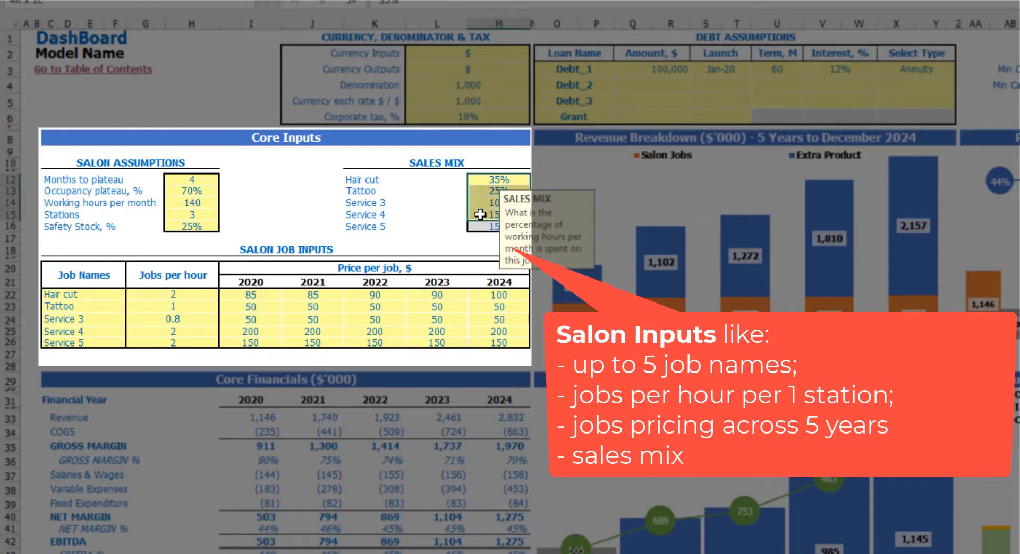
{"action": "left_click", "coordinate": [478, 180]}
{"action": "type", "text": "40"}
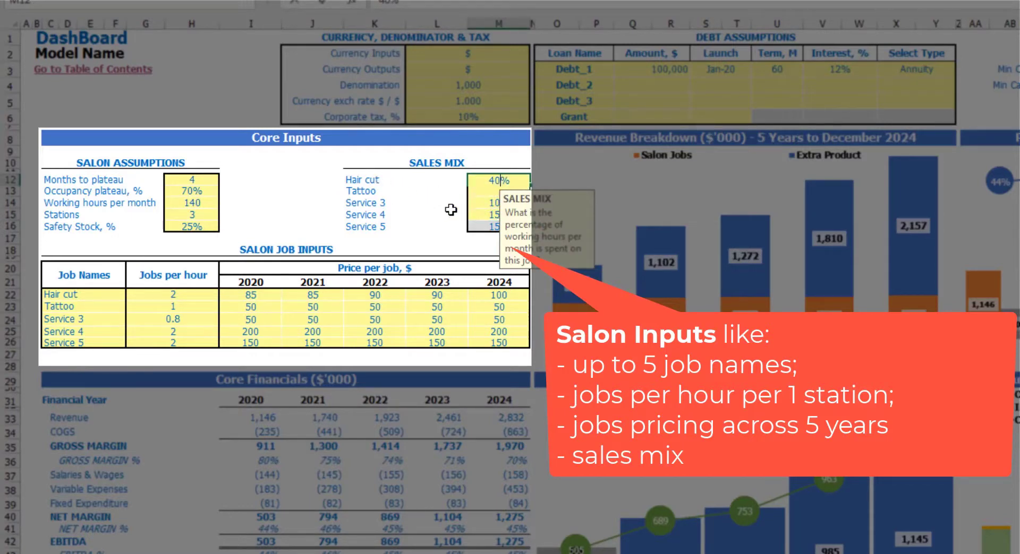
{"action": "key", "text": "Return"}
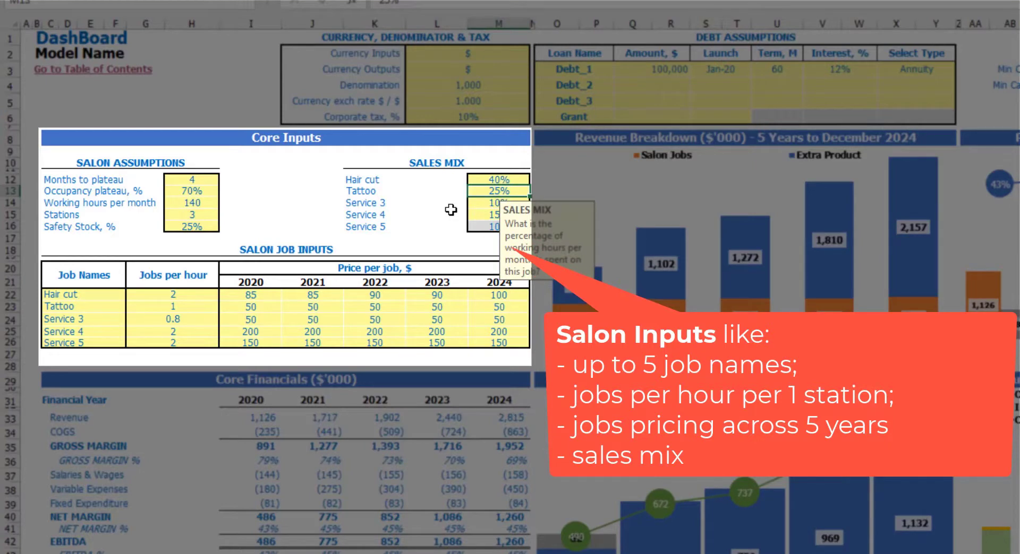
{"action": "type", "text": "20"}
{"action": "key", "text": "Return"}
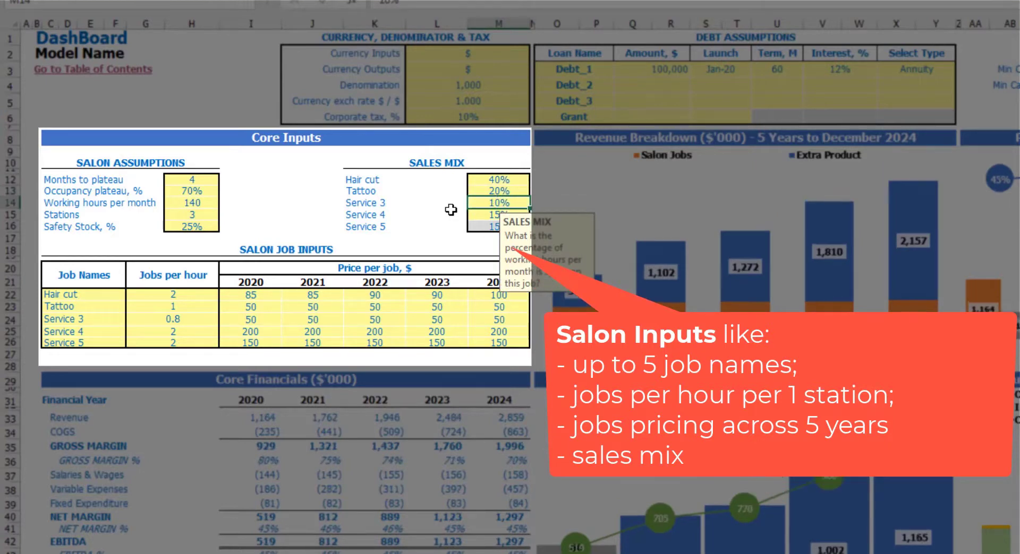
Step: Review the sales mix shares of Services 3 to 5 and the jobs per hour of all five jobs
{"action": "left_click", "coordinate": [361, 204]}
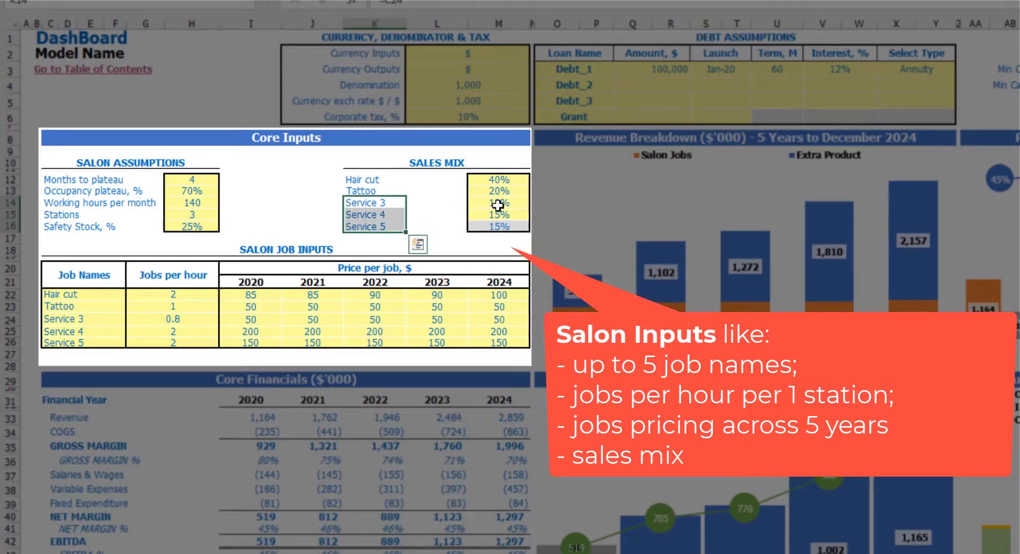
{"action": "left_click", "coordinate": [489, 223]}
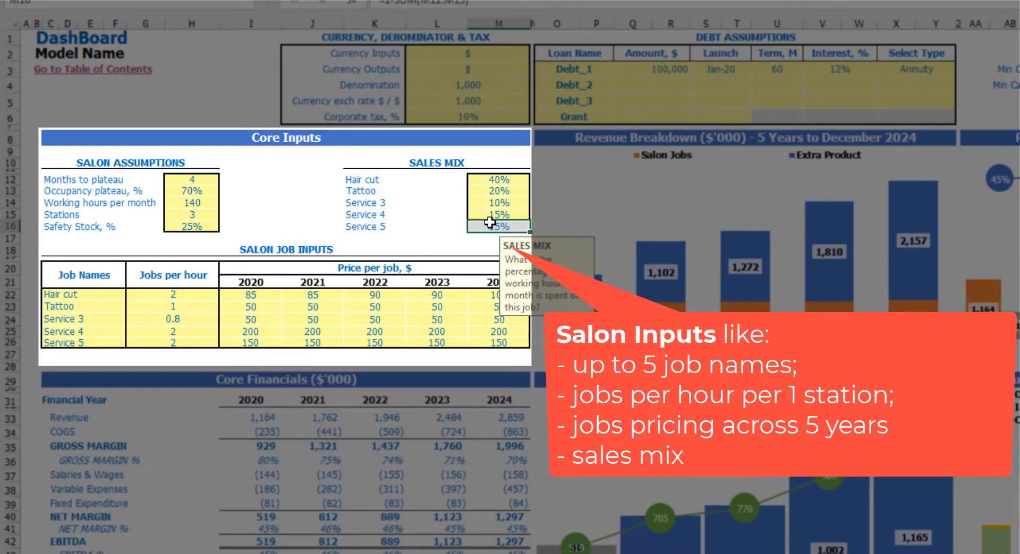
{"action": "left_click_drag", "start_coordinate": [192, 295], "coordinate": [184, 335]}
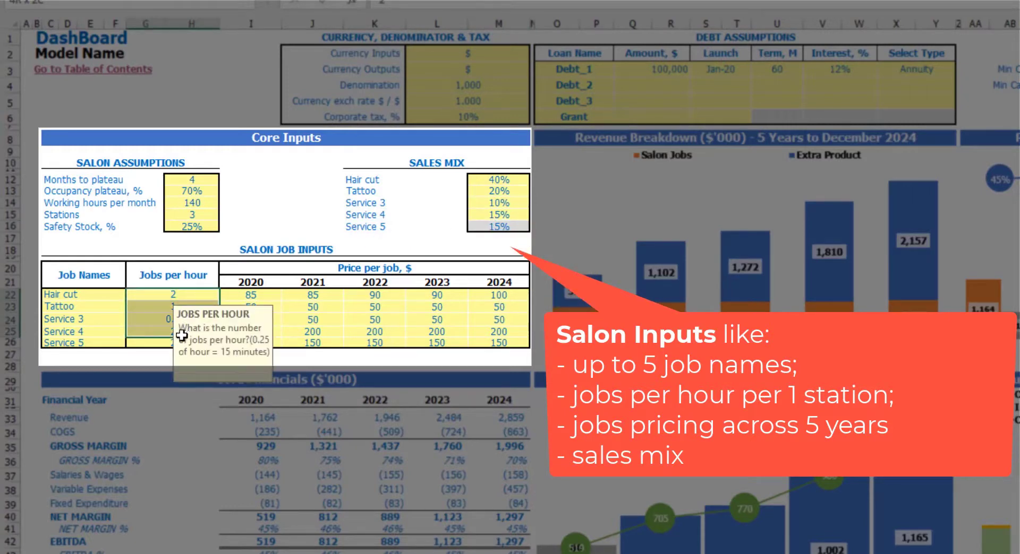
{"action": "left_click", "coordinate": [151, 353]}
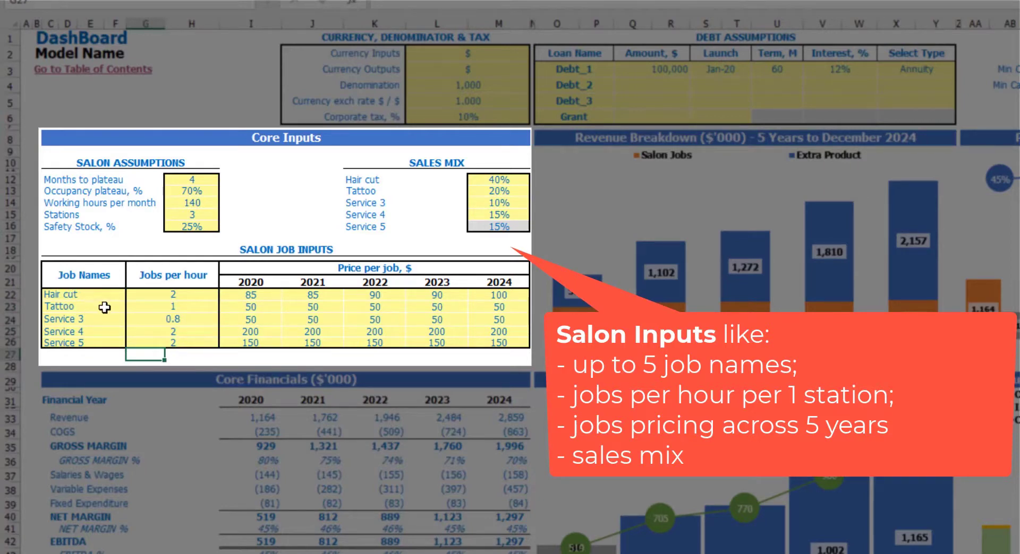
{"action": "left_click", "coordinate": [169, 296]}
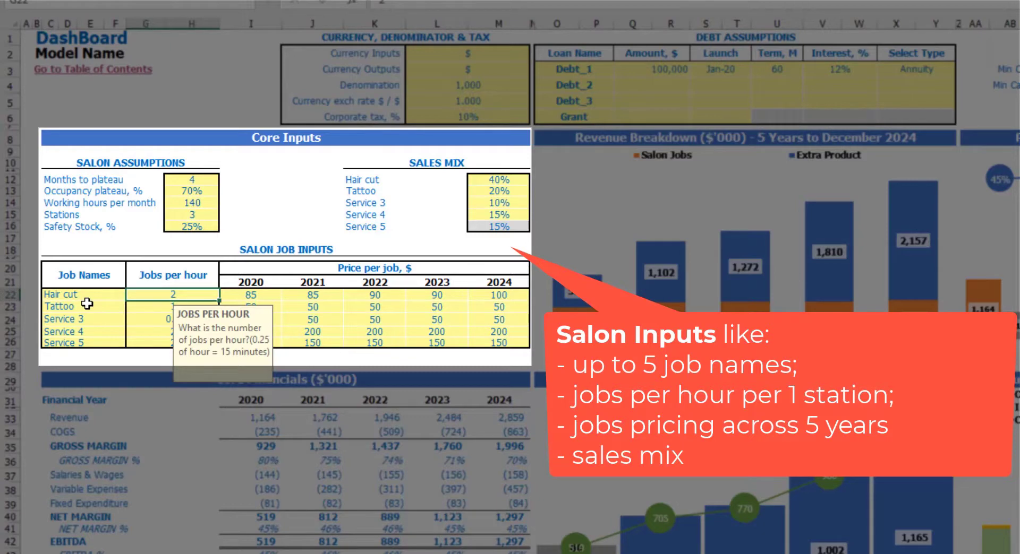
{"action": "key", "text": "Down"}
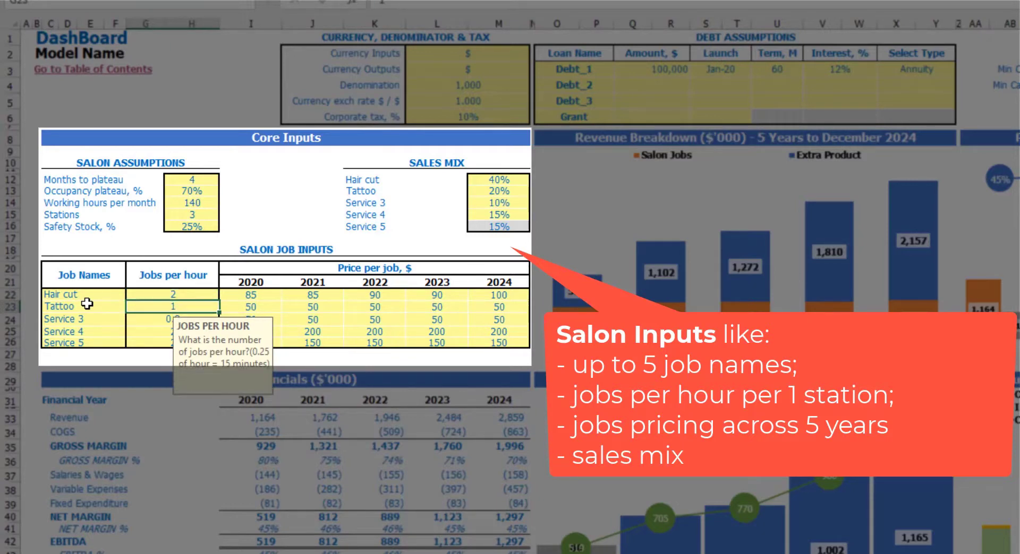
{"action": "key", "text": "Down"}
{"action": "key", "text": "Down"}
{"action": "key", "text": "Down"}
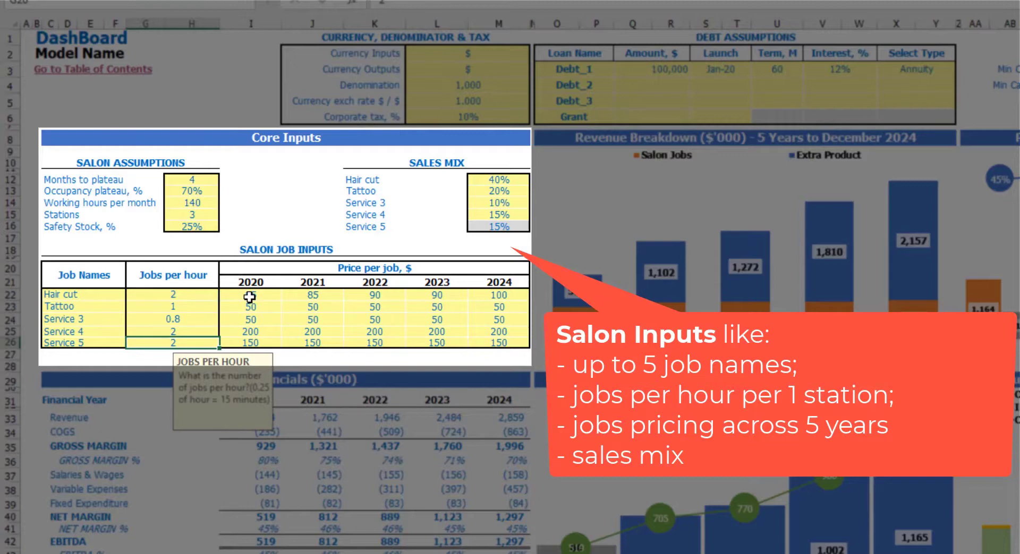
Step: Set the Hair cut price per job to 100, 110, 120, 130 and 140 for the years 2020 to 2024
{"action": "left_click_drag", "start_coordinate": [249, 297], "coordinate": [496, 345]}
{"action": "left_click", "coordinate": [393, 366]}
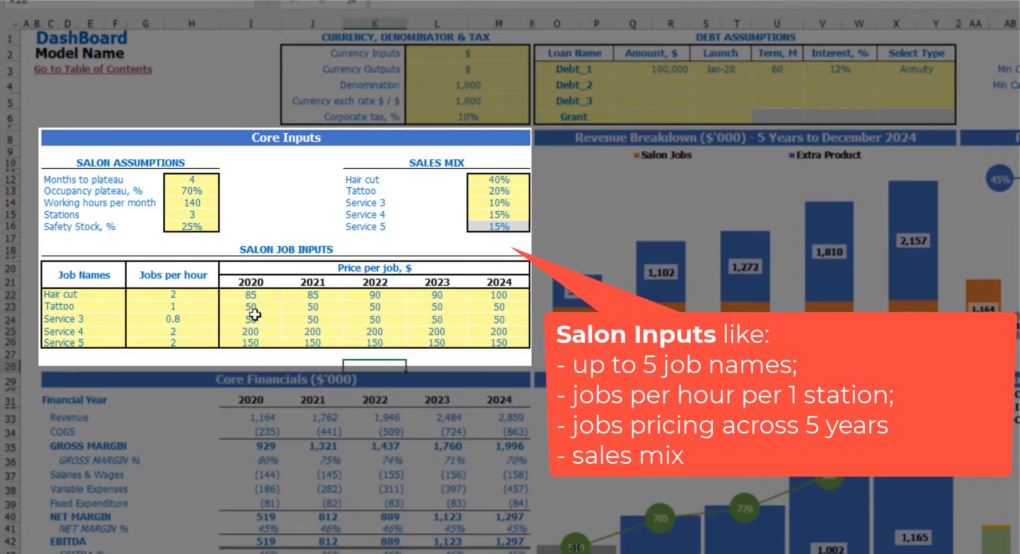
{"action": "left_click", "coordinate": [253, 293]}
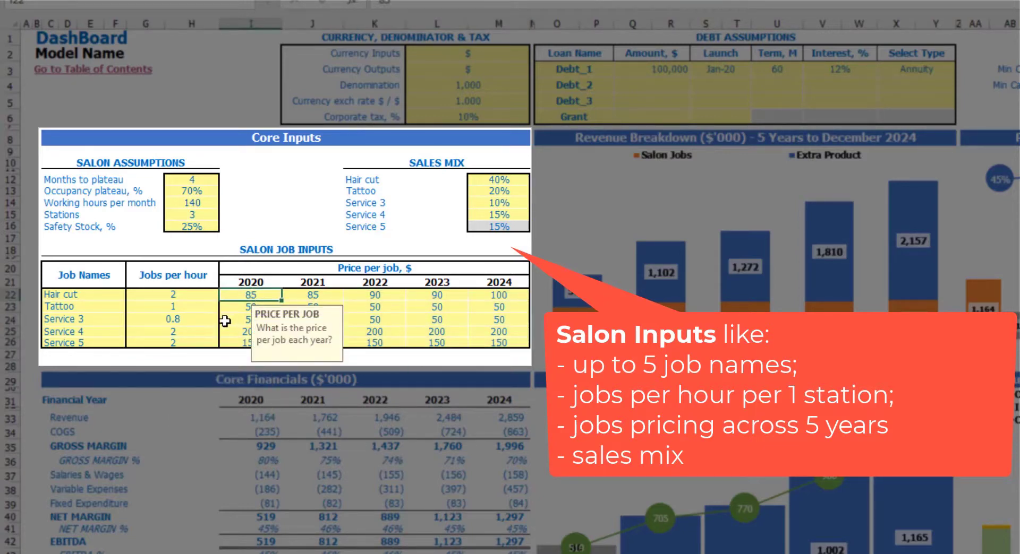
{"action": "key", "text": "Tab"}
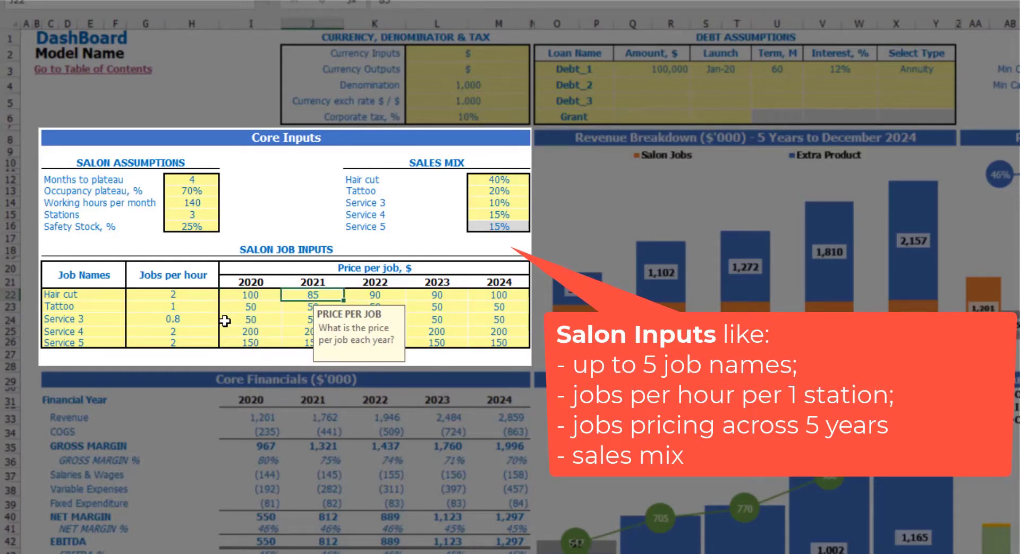
{"action": "key", "text": "Tab"}
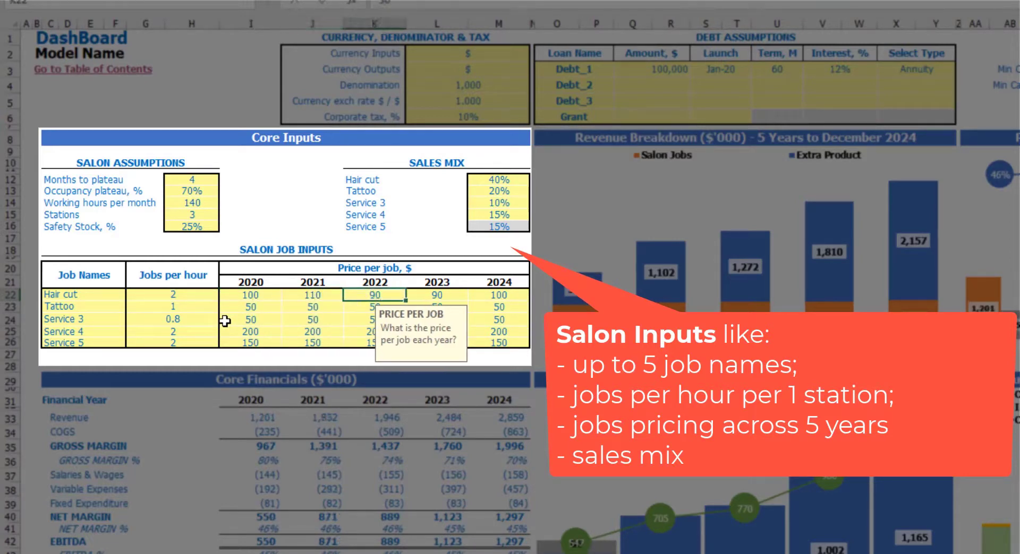
{"action": "type", "text": "120"}
{"action": "key", "text": "Tab"}
{"action": "type", "text": "130"}
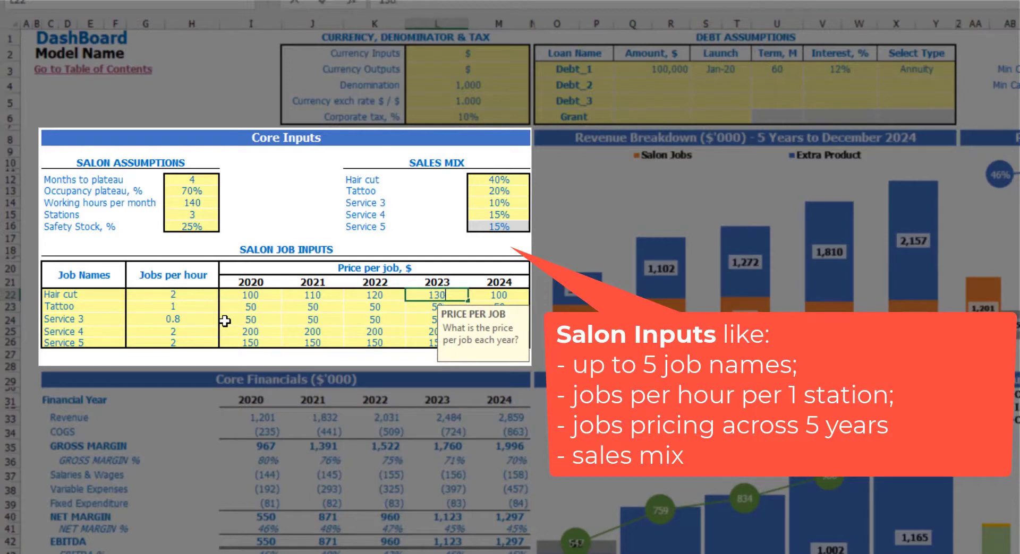
{"action": "key", "text": "Tab"}
{"action": "type", "text": "140"}
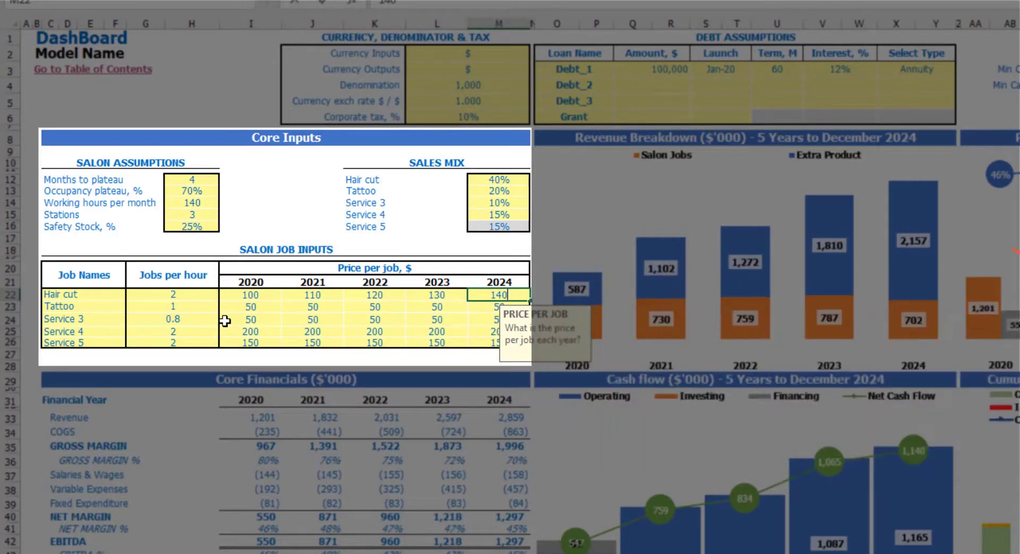
{"action": "key", "text": "Return"}
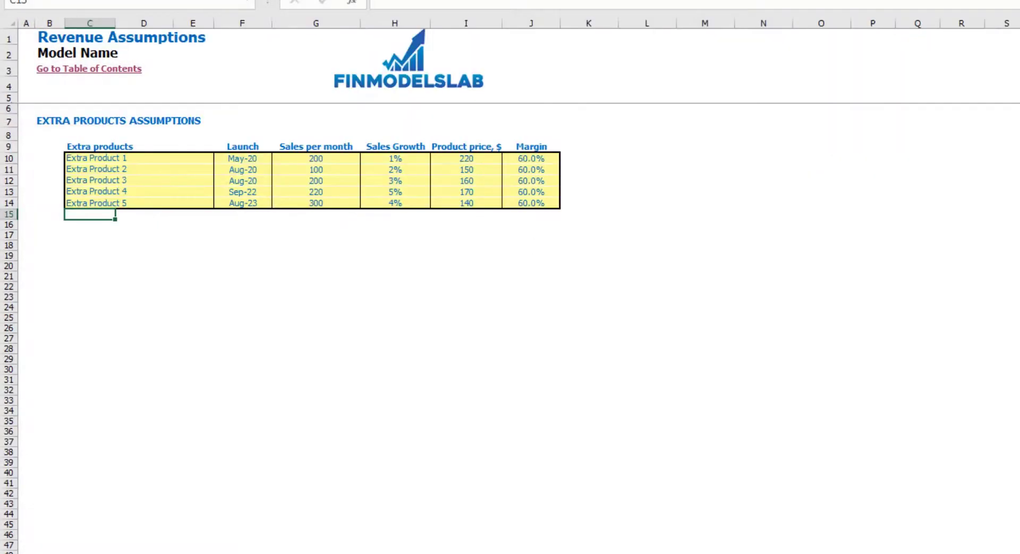
Step: Rename the first two extra products on the Revenue Assumptions sheet as Product A and Product B
{"action": "left_click", "coordinate": [292, 318]}
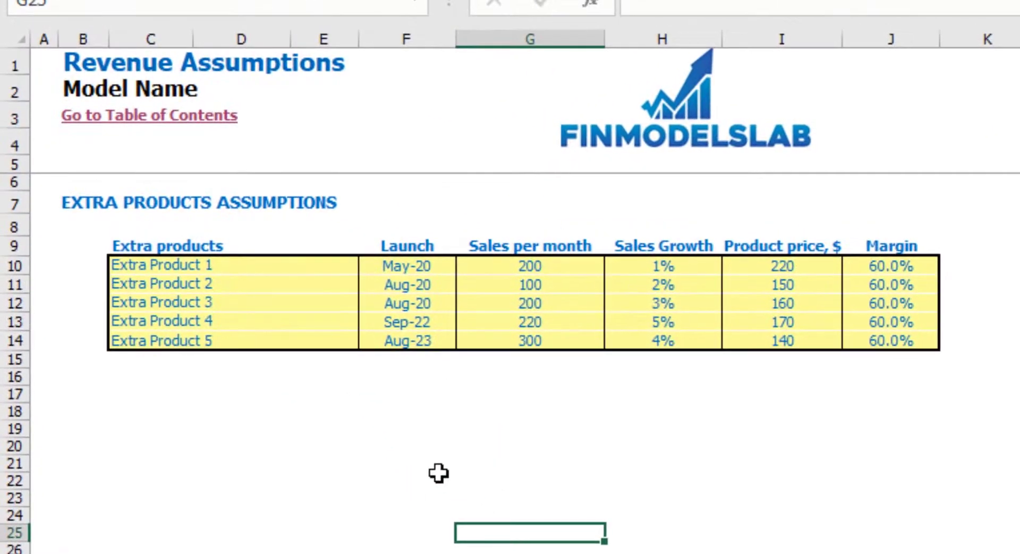
{"action": "left_click", "coordinate": [141, 274]}
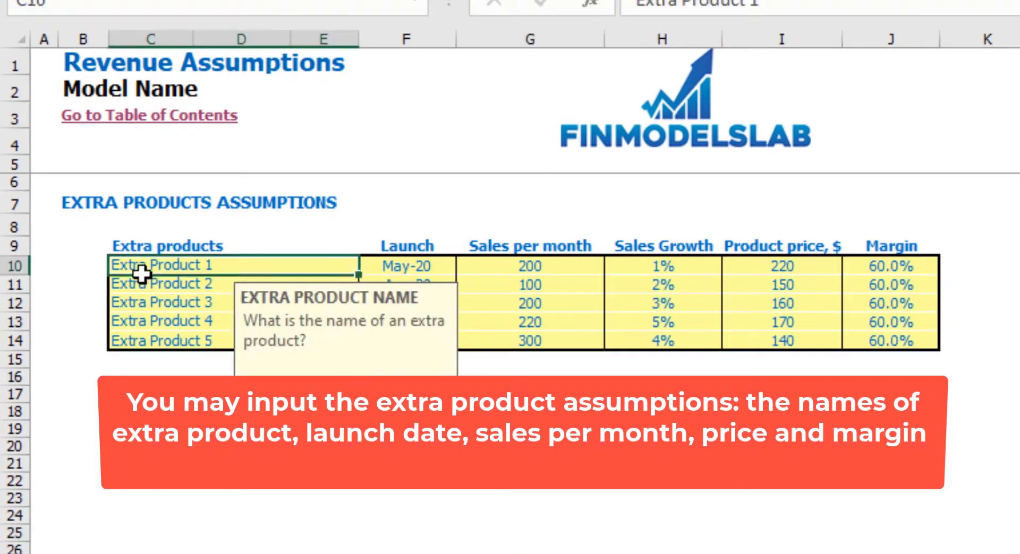
{"action": "left_click_drag", "start_coordinate": [142, 274], "coordinate": [136, 336]}
{"action": "left_click", "coordinate": [197, 269]}
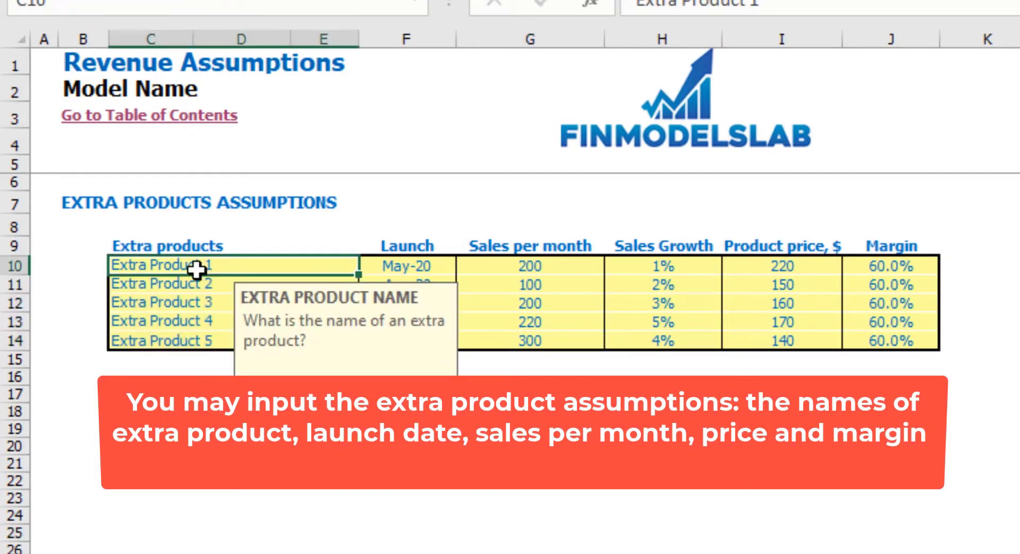
{"action": "type", "text": "Product A"}
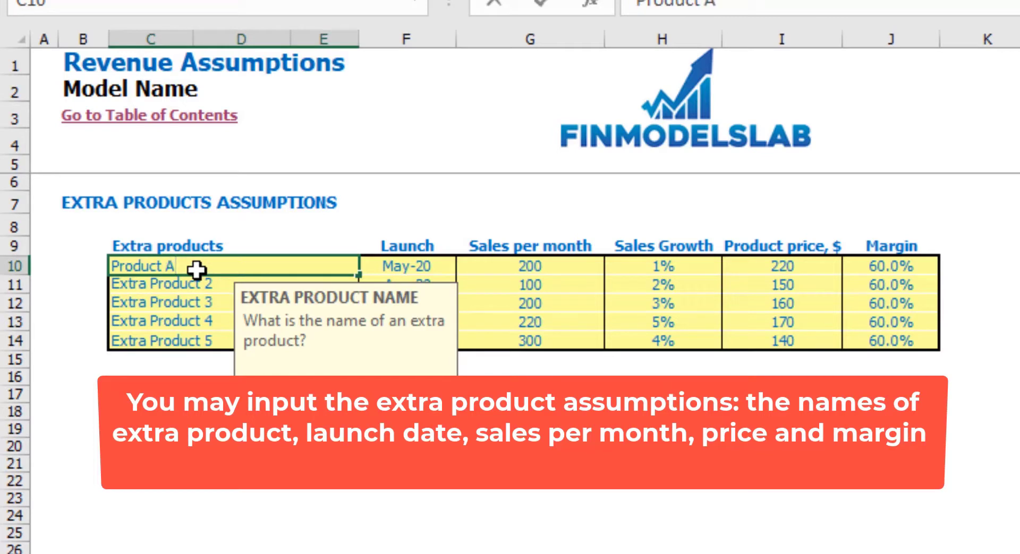
{"action": "key", "text": "Return"}
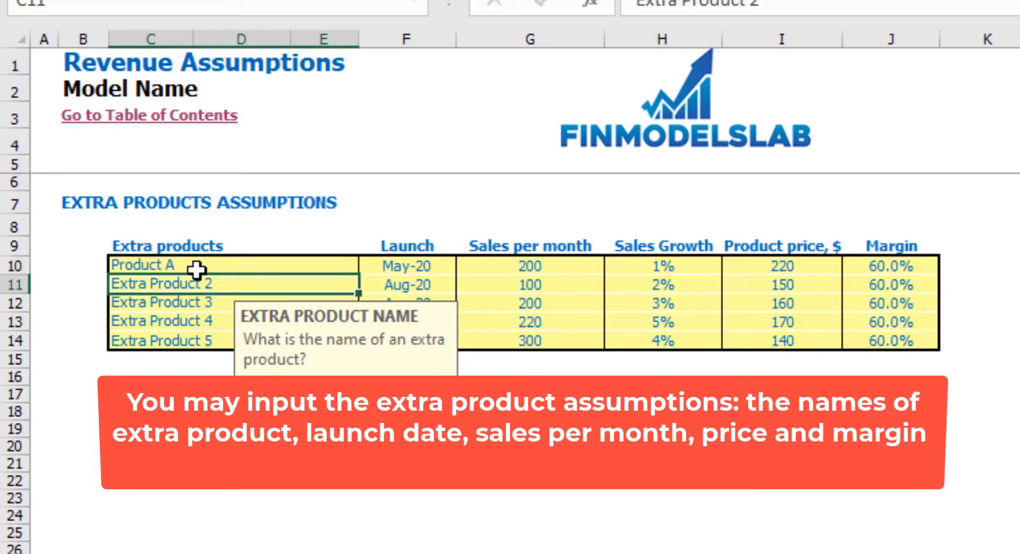
{"action": "type", "text": "Product "}
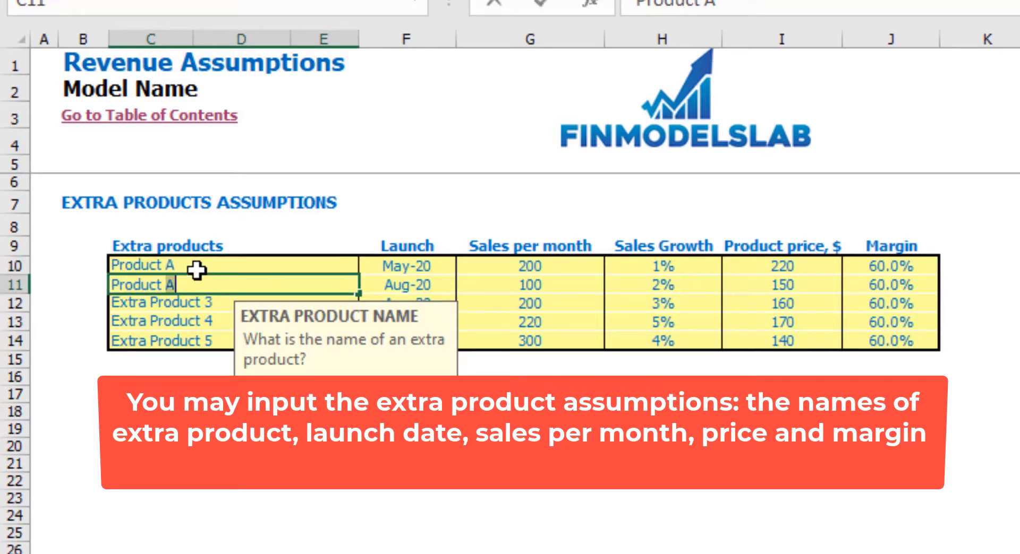
{"action": "type", "text": "B"}
{"action": "key", "text": "Return"}
Step: Set Product A's launch date to Jun-20 and its sales per month to 150
{"action": "left_click", "coordinate": [412, 265]}
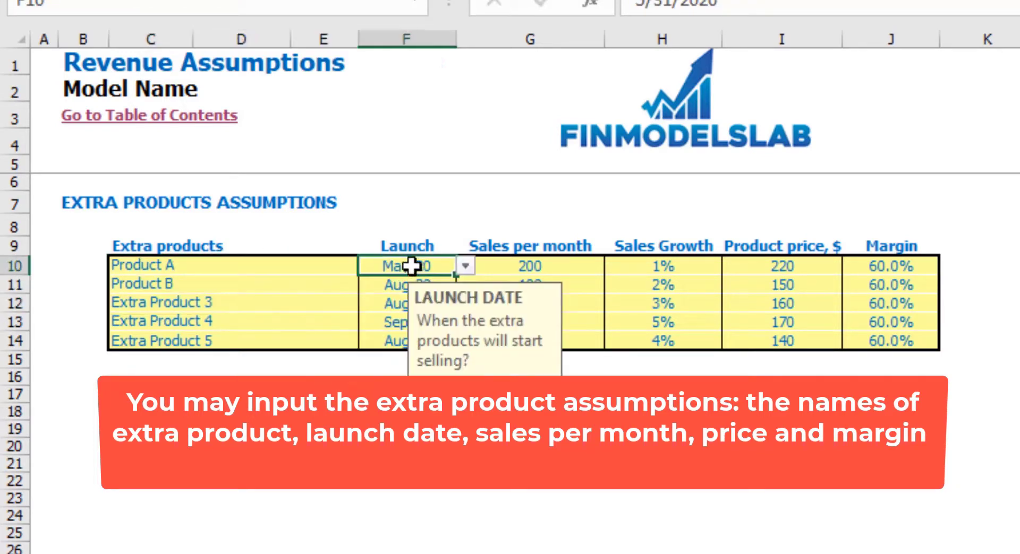
{"action": "left_click", "coordinate": [466, 267]}
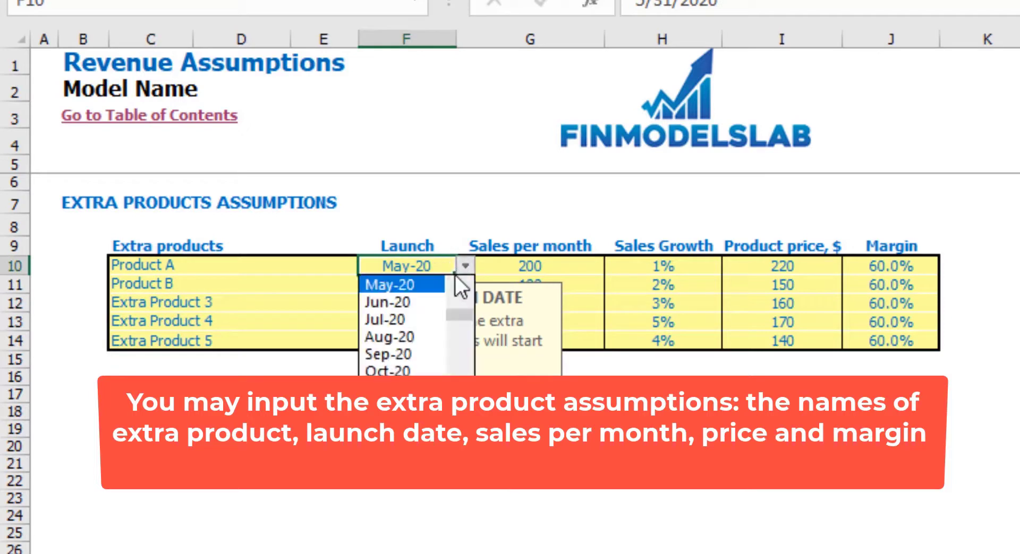
{"action": "left_click", "coordinate": [422, 302]}
{"action": "left_click", "coordinate": [557, 269]}
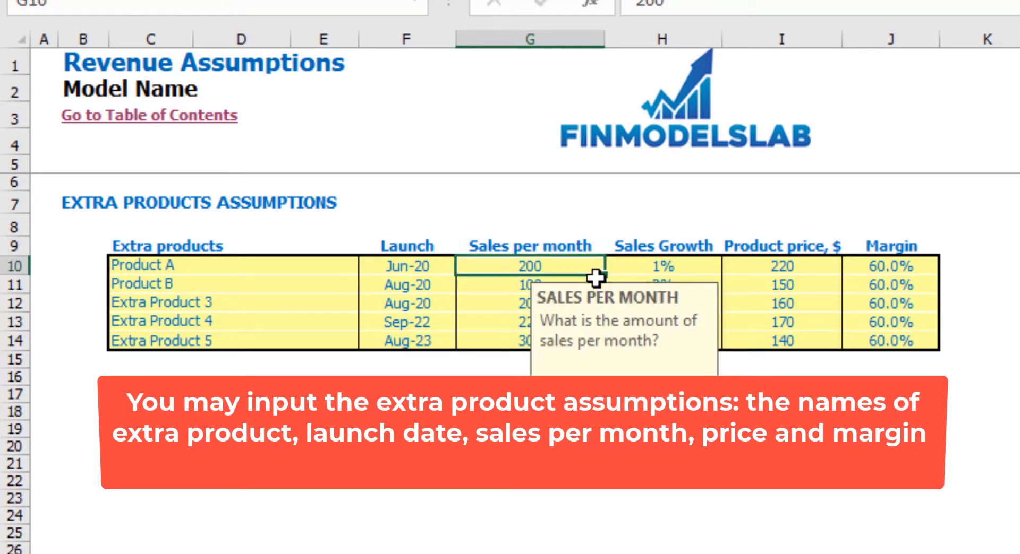
{"action": "type", "text": "150"}
{"action": "key", "text": "Return"}
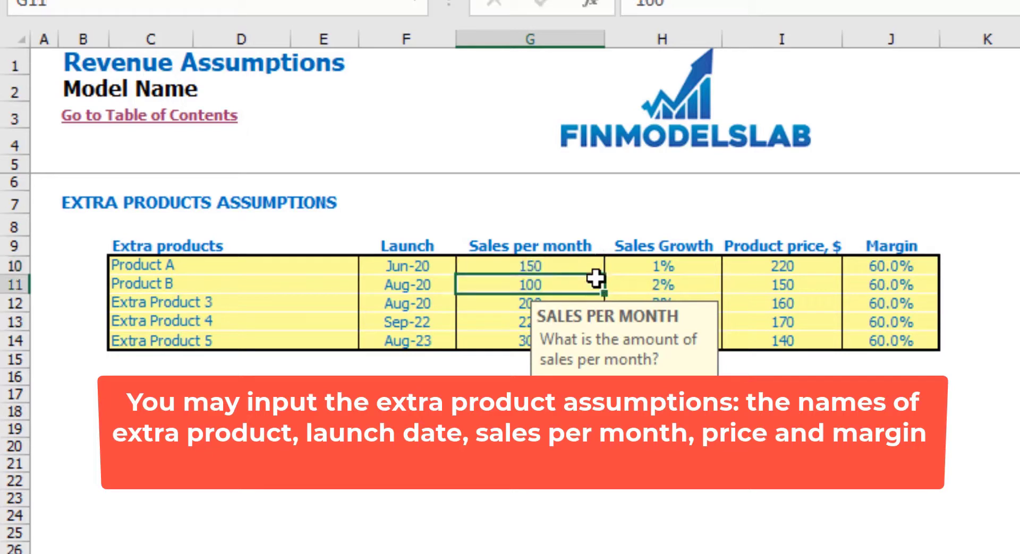
Step: Set Product A's sales growth to 10%
{"action": "key", "text": "Up"}
{"action": "key", "text": "Right"}
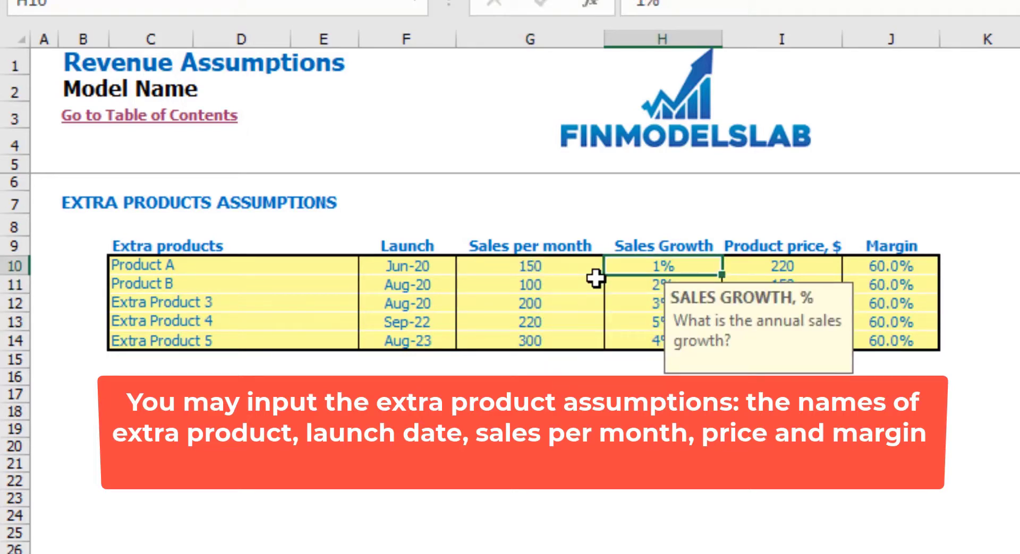
{"action": "key", "text": "Left"}
{"action": "key", "text": "Right"}
{"action": "type", "text": "10"}
{"action": "key", "text": "Left"}
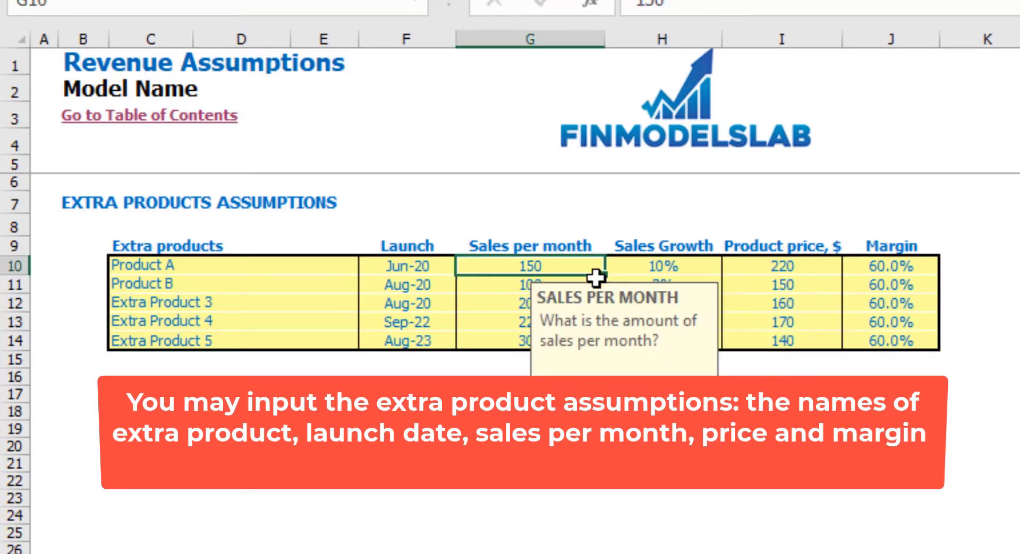
{"action": "key", "text": "Right"}
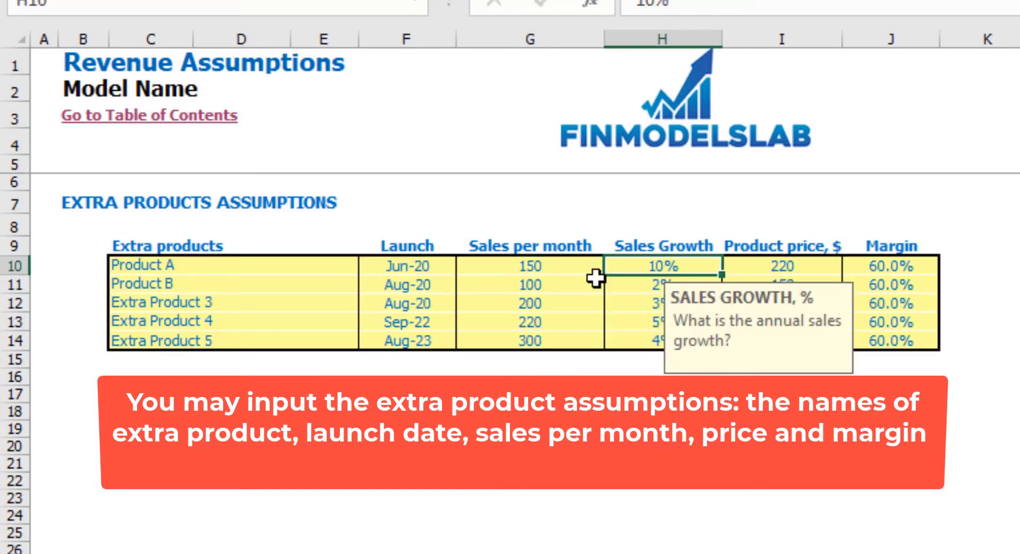
{"action": "left_click", "coordinate": [557, 270]}
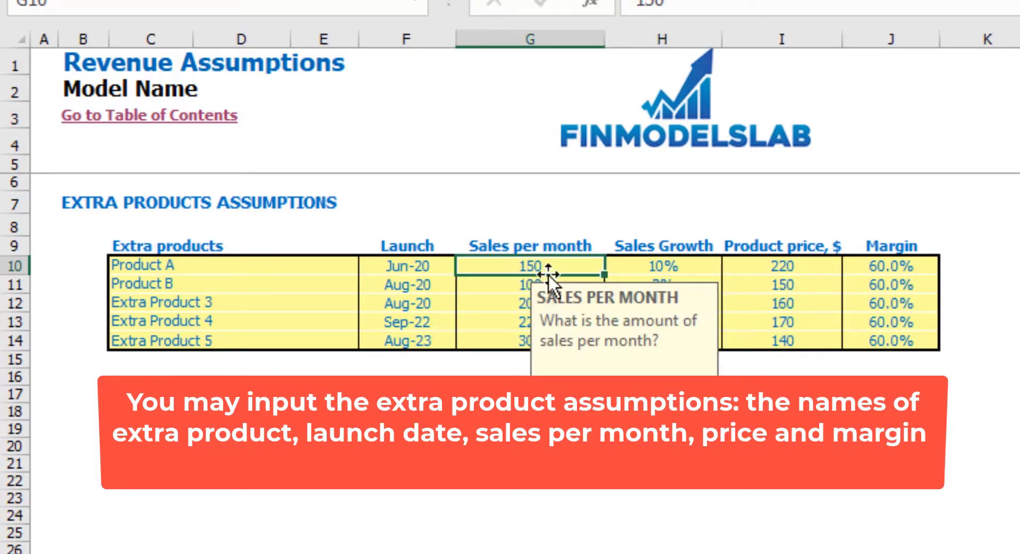
Step: Set Product A's price to 200 and its margin to 40%
{"action": "left_click", "coordinate": [781, 271]}
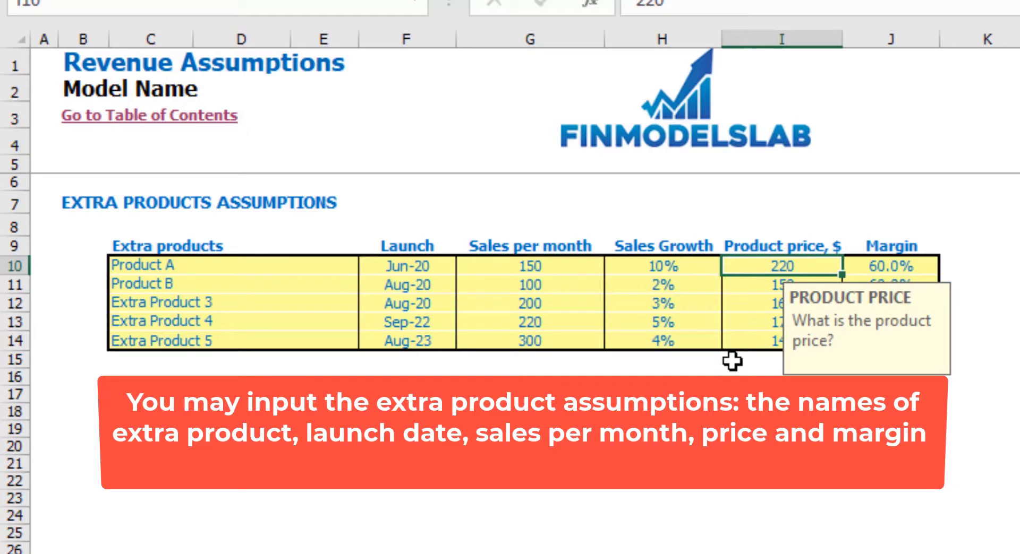
{"action": "type", "text": "200"}
{"action": "key", "text": "Return"}
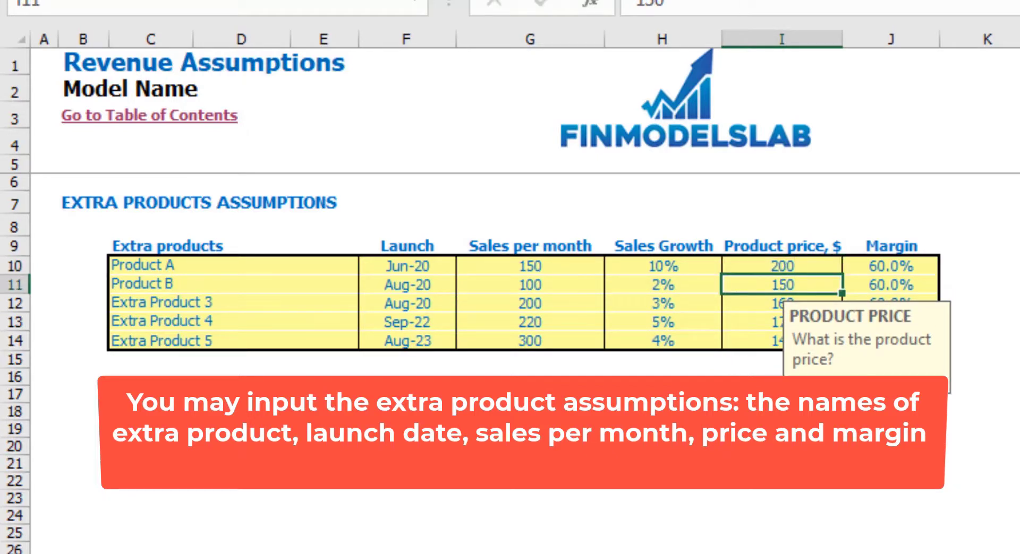
{"action": "left_click", "coordinate": [899, 269]}
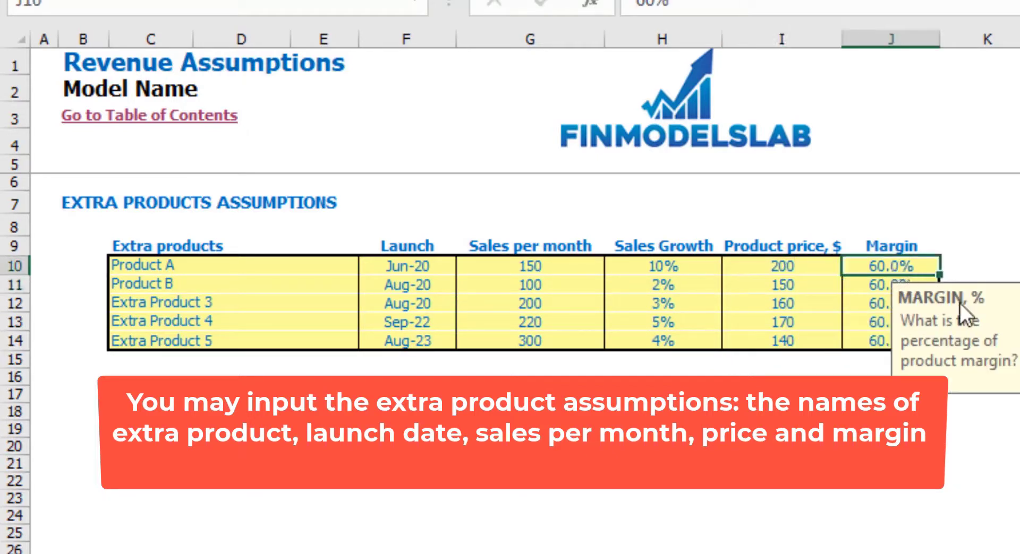
{"action": "type", "text": "40"}
{"action": "key", "text": "Return"}
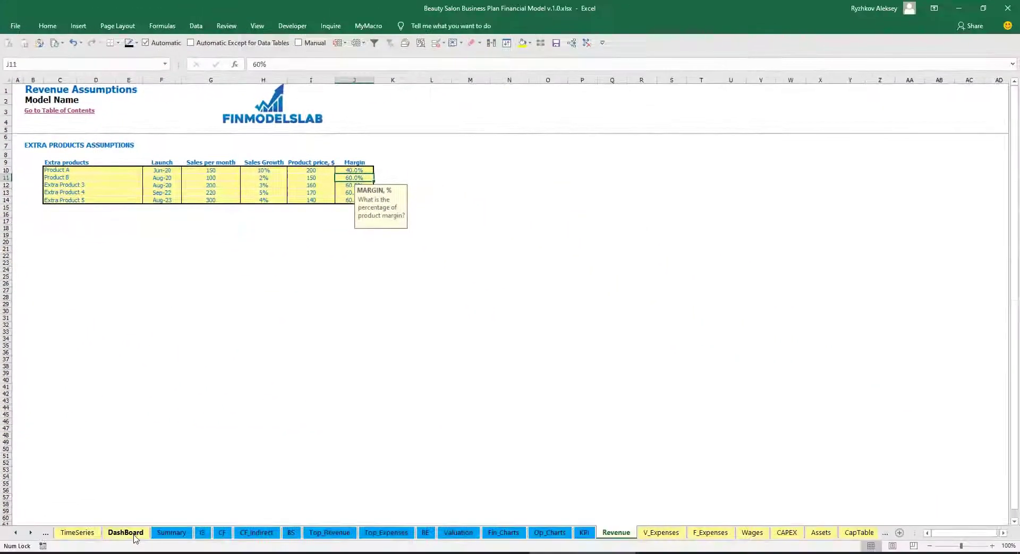
Step: Return to the DashBoard sheet and review the Core Financials table, including the yearly Cash row
{"action": "left_click", "coordinate": [127, 534]}
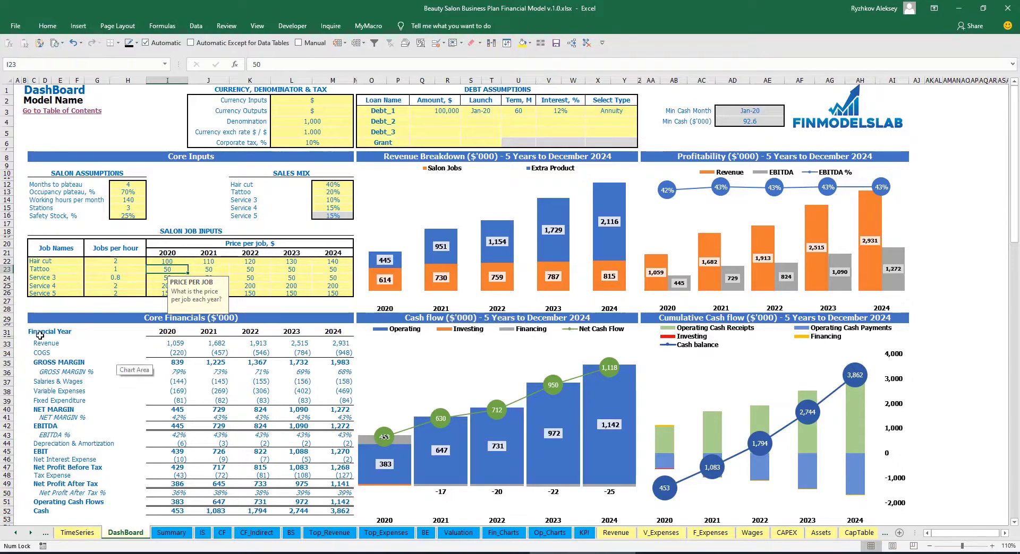
{"action": "mouse_move", "coordinate": [41, 333]}
{"action": "left_mouse_down"}
{"action": "mouse_move", "coordinate": [203, 399]}
{"action": "mouse_move", "coordinate": [323, 502]}
{"action": "left_mouse_up"}
{"action": "left_click", "coordinate": [61, 442]}
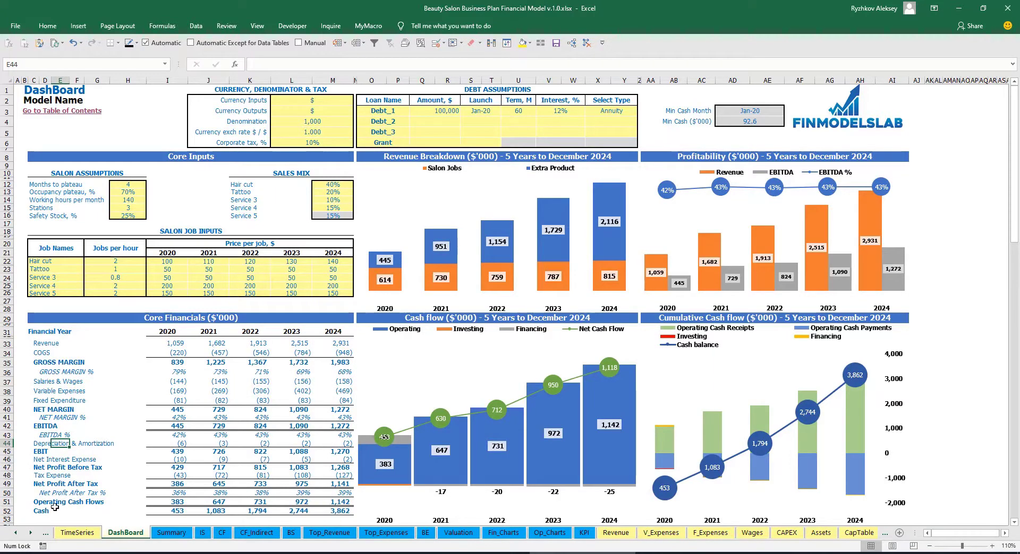
{"action": "left_click_drag", "start_coordinate": [345, 512], "coordinate": [47, 510]}
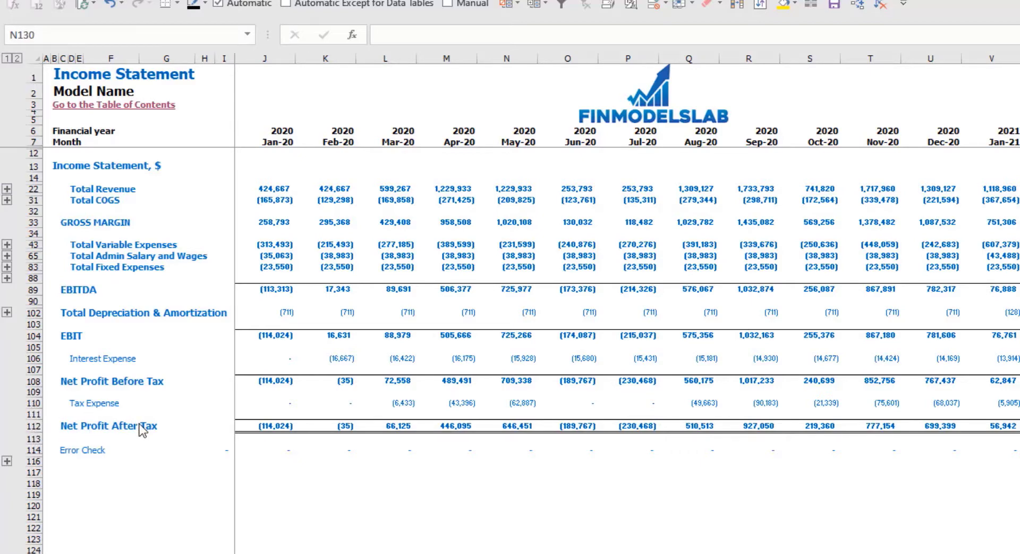
Step: Expand the Fixed Expenses, Variable Expenses and Revenue details in the Income Statement
{"action": "left_click", "coordinate": [8, 266]}
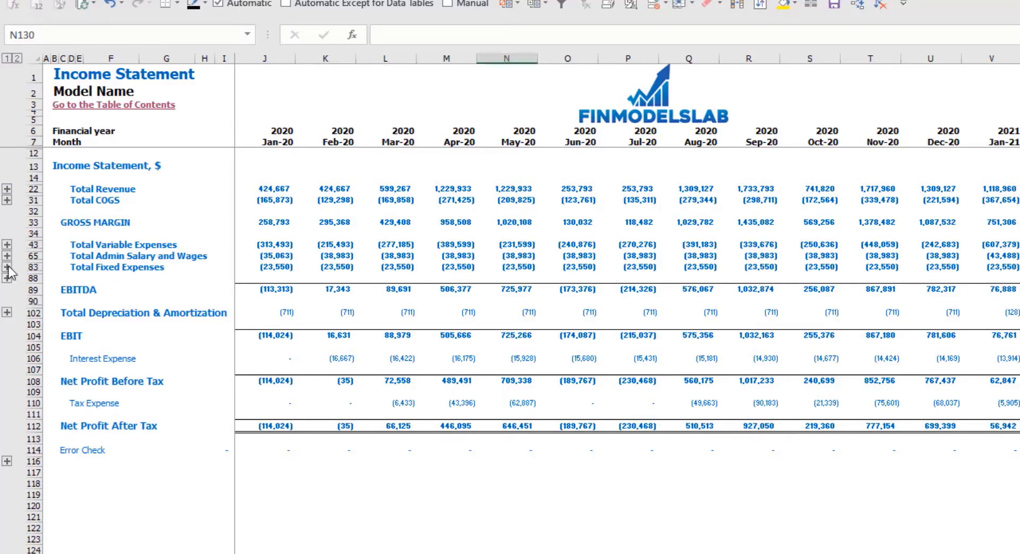
{"action": "left_click", "coordinate": [7, 267]}
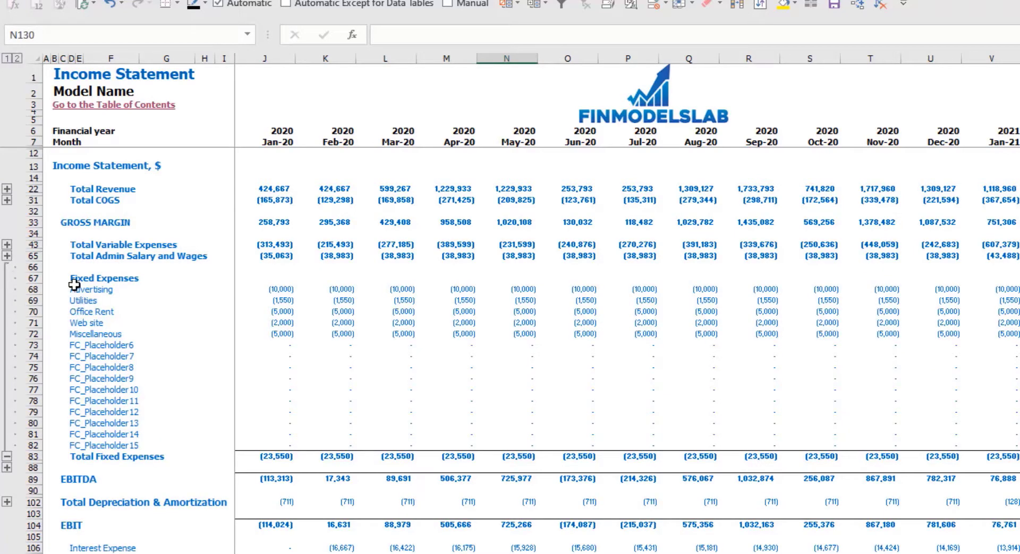
{"action": "left_click", "coordinate": [8, 245]}
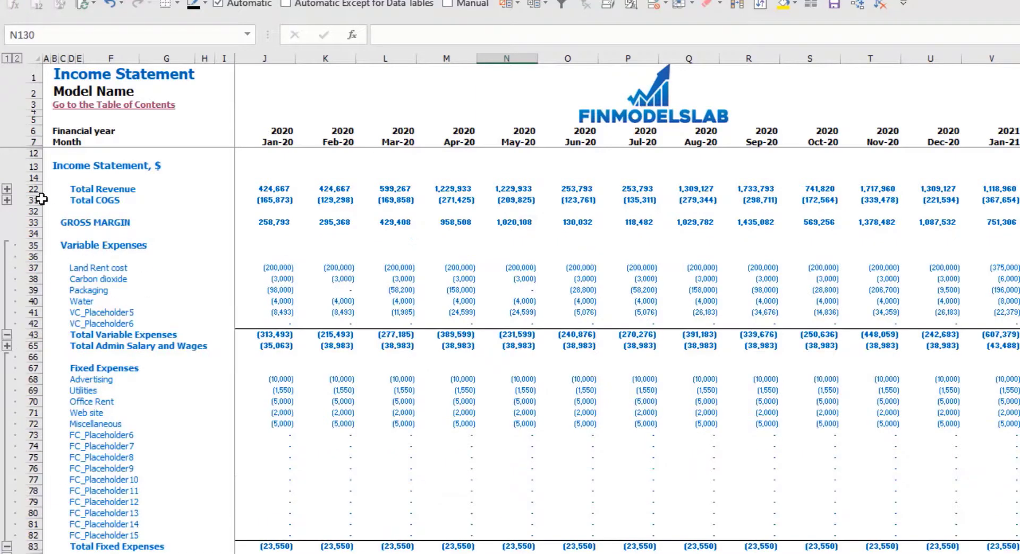
{"action": "left_click", "coordinate": [7, 188]}
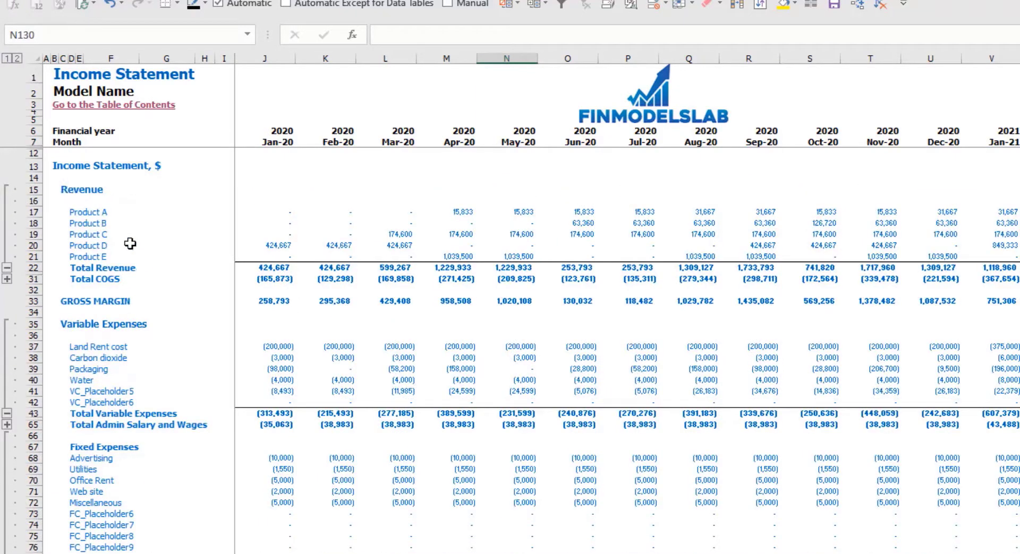
Step: View the Cash Flow Statement sheet and its indirect-method version
{"action": "key", "text": "ctrl+Page_Down"}
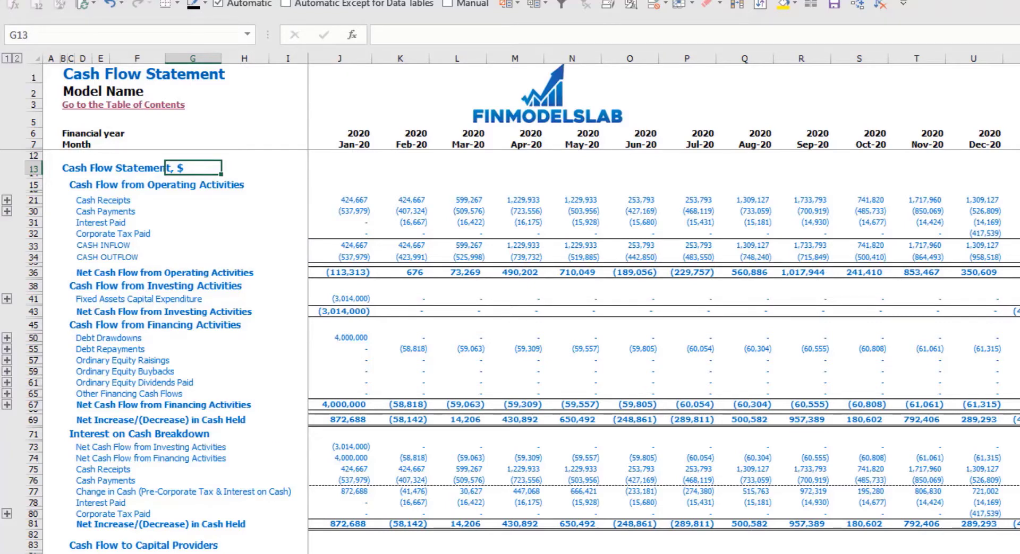
{"action": "left_click", "coordinate": [245, 552]}
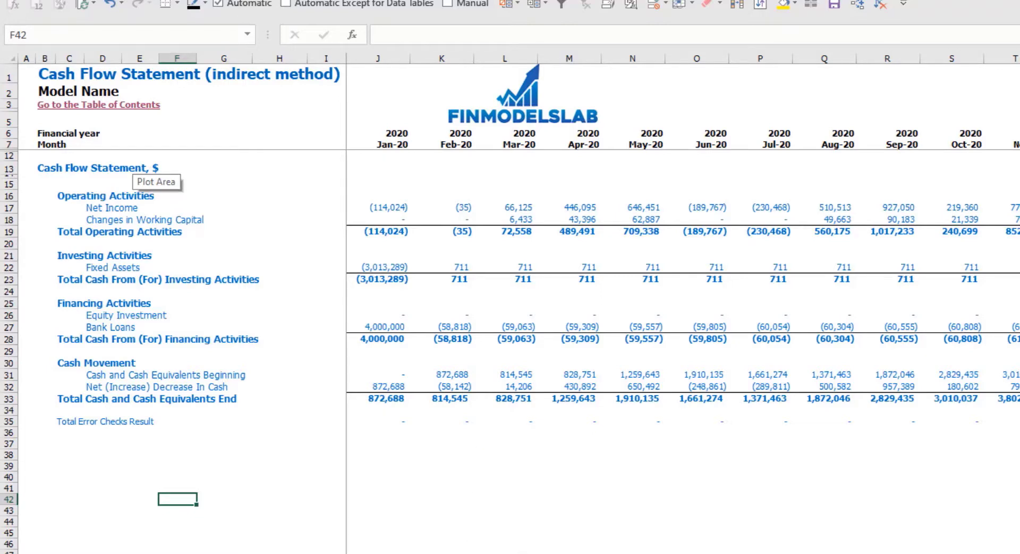
Step: Set the detailed year on the Financial Statements Summary sheet to 2022
{"action": "key", "text": "ctrl+Page_Up"}
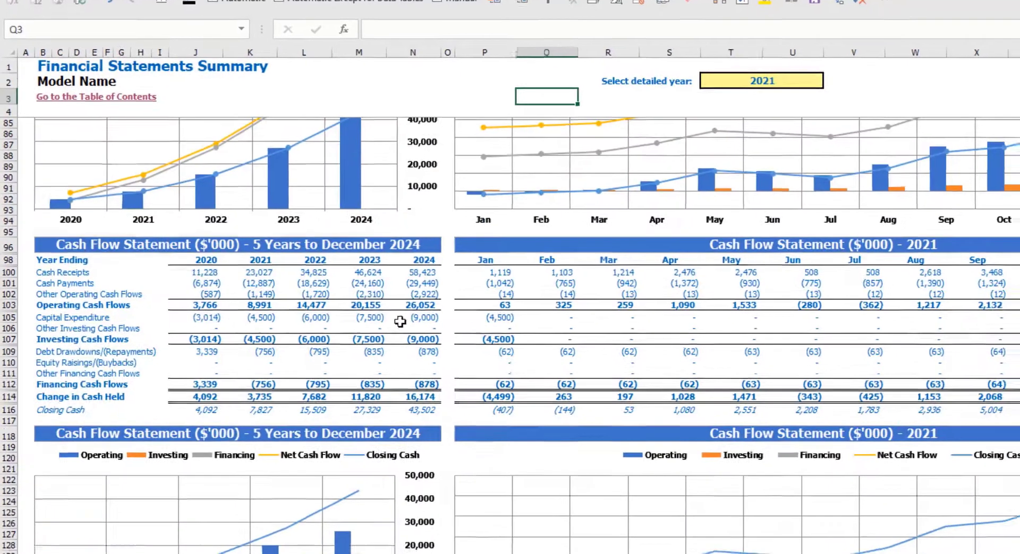
{"action": "scroll", "coordinate": [329, 226], "scroll_direction": "up", "scroll_amount": 15}
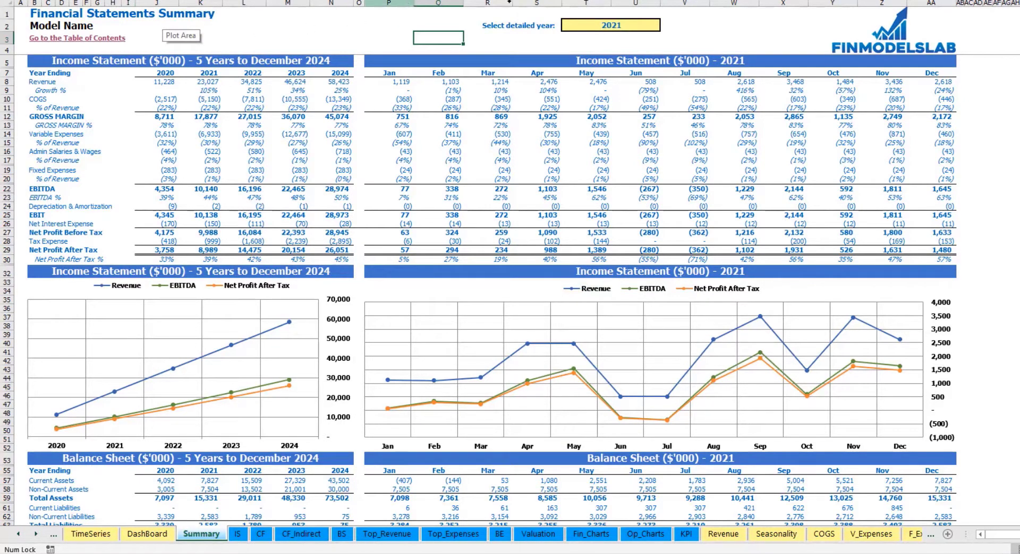
{"action": "left_click", "coordinate": [656, 26]}
{"action": "left_click", "coordinate": [666, 26]}
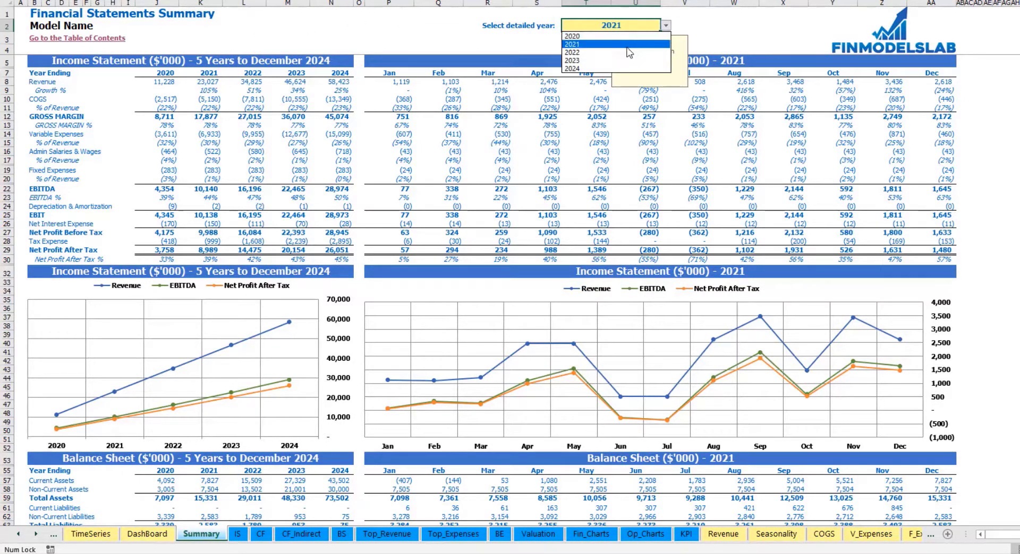
{"action": "left_click", "coordinate": [579, 51]}
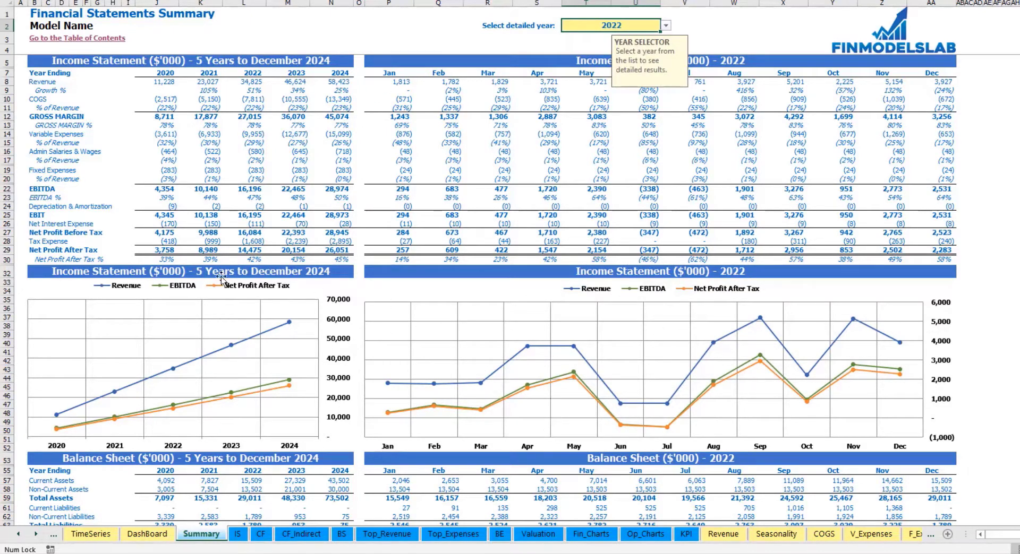
{"action": "left_click", "coordinate": [984, 215]}
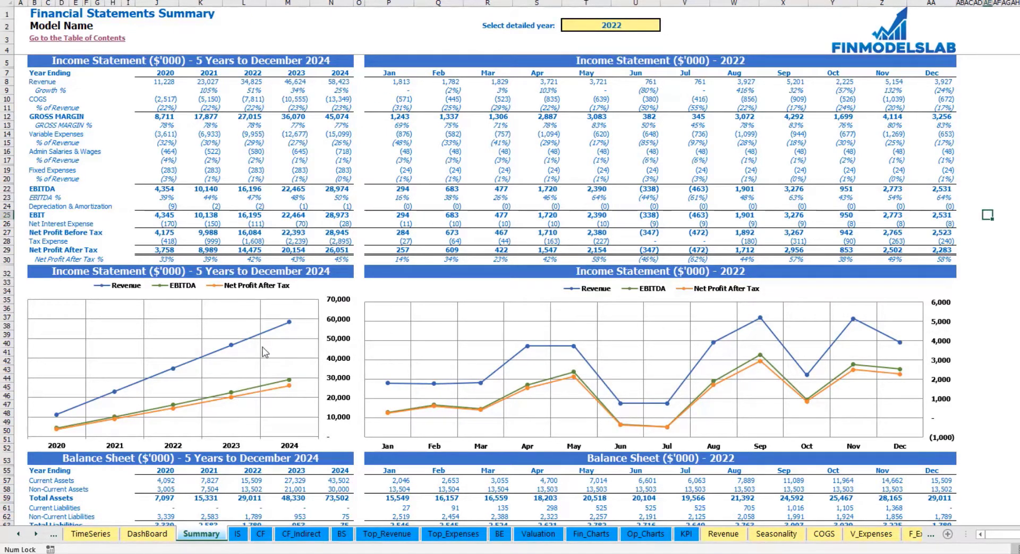
Step: Review the balance sheet and cash flow statement sections of the Financial Statements Summary
{"action": "scroll", "coordinate": [264, 351], "scroll_direction": "down", "scroll_amount": 10}
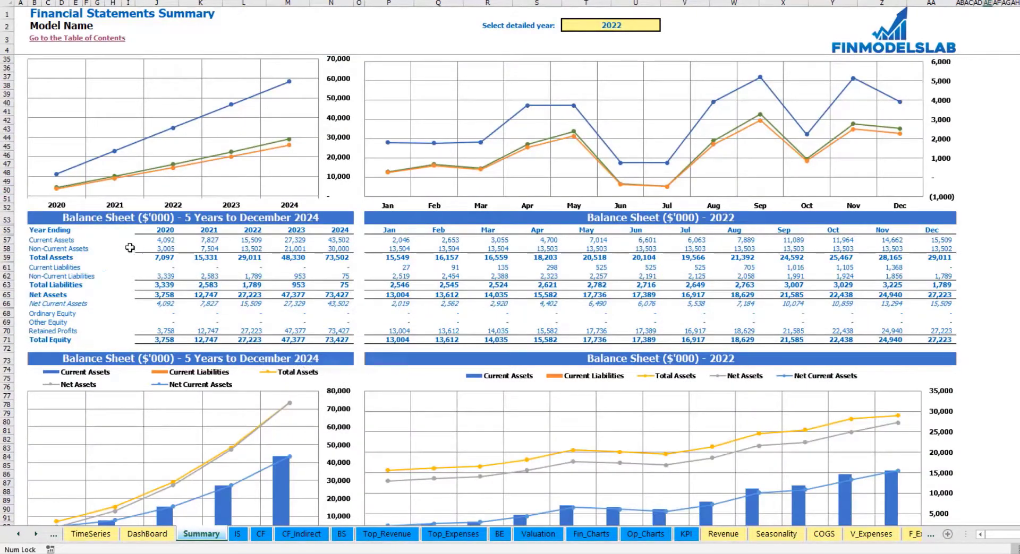
{"action": "scroll", "coordinate": [139, 216], "scroll_direction": "down", "scroll_amount": 3}
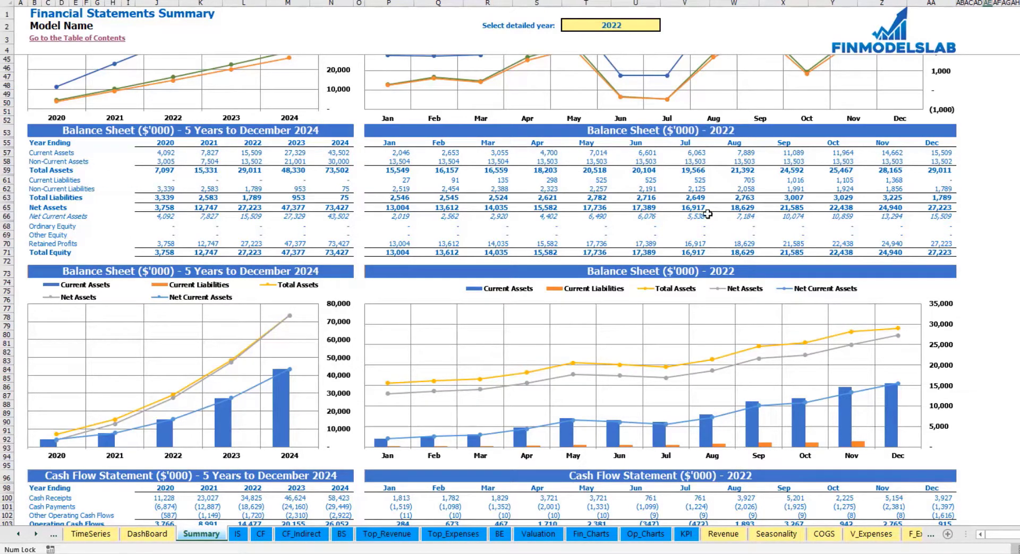
{"action": "scroll", "coordinate": [470, 257], "scroll_direction": "down", "scroll_amount": 15}
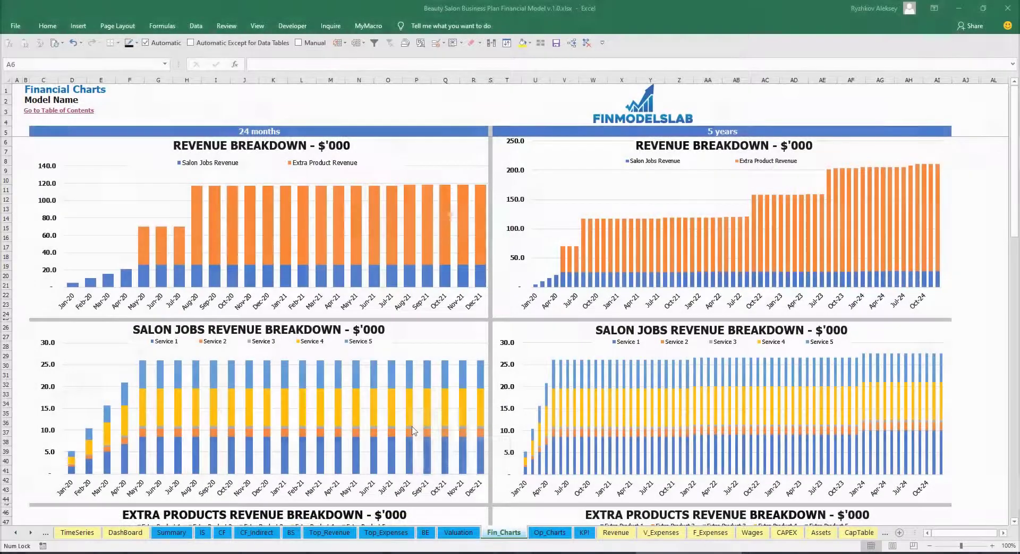
Step: Review the 24-month and 5-year Financial Charts, from the revenue breakdowns through operating cash flow and cash balance to EBITDA
{"action": "mouse_move", "coordinate": [414, 431]}
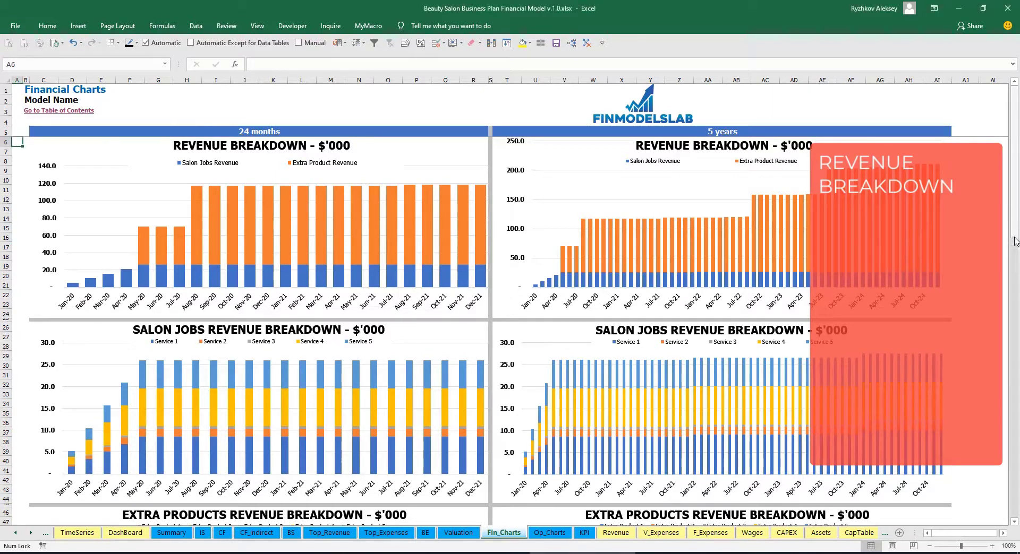
{"action": "left_click_drag", "start_coordinate": [1014, 226], "coordinate": [1017, 297]}
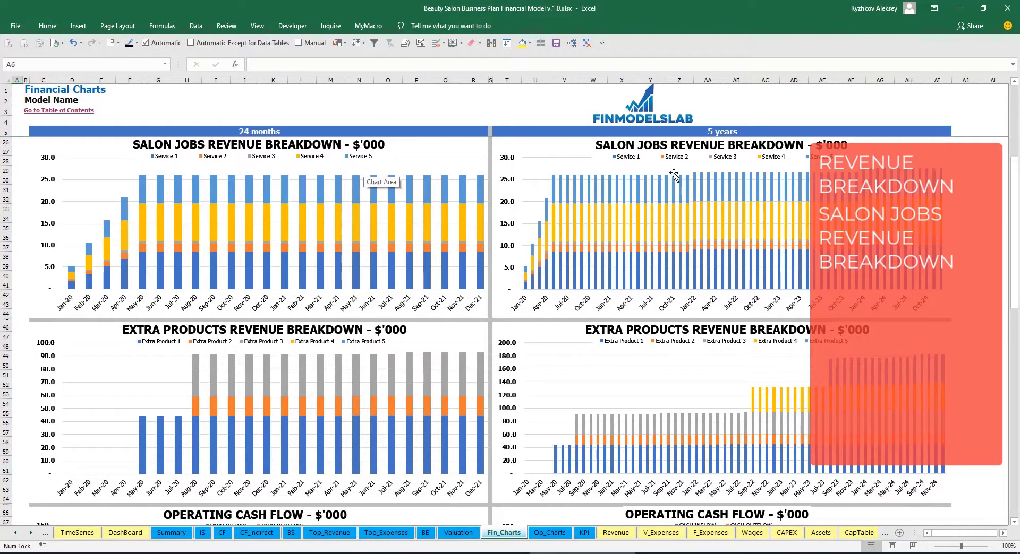
{"action": "left_click_drag", "start_coordinate": [1017, 242], "coordinate": [1017, 304]}
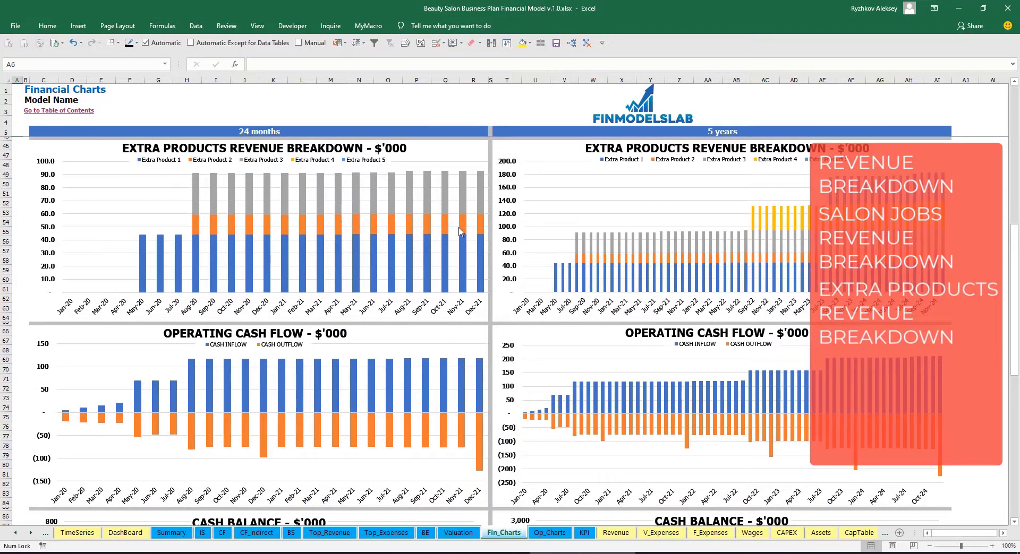
{"action": "left_click_drag", "start_coordinate": [1013, 307], "coordinate": [1013, 361]}
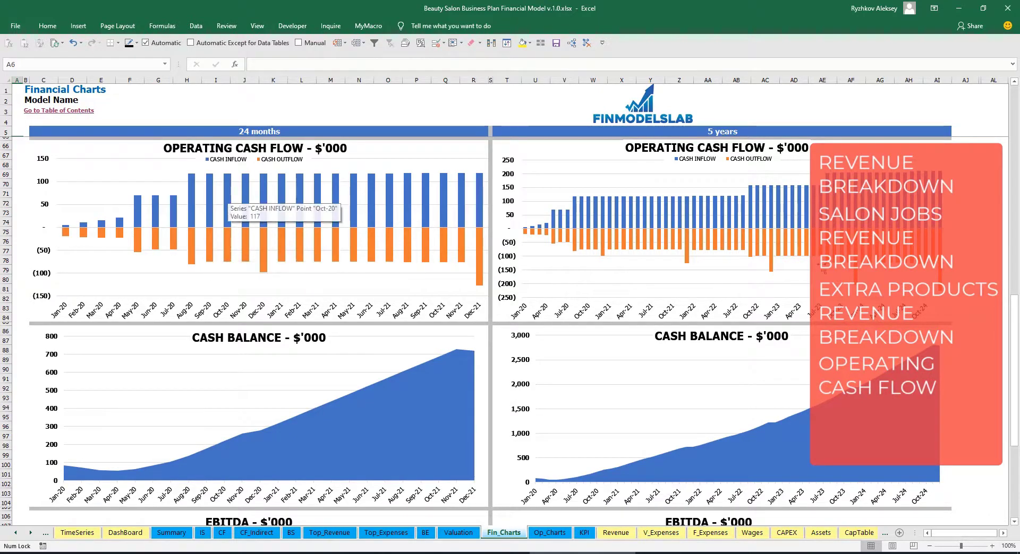
{"action": "scroll", "coordinate": [838, 378], "scroll_direction": "down", "scroll_amount": 7}
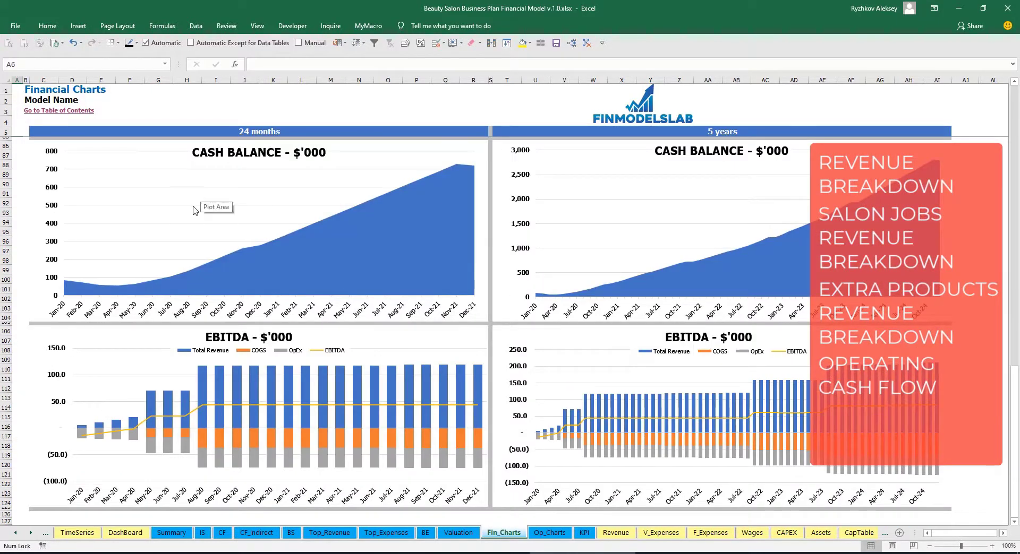
{"action": "scroll", "coordinate": [301, 375], "scroll_direction": "down", "scroll_amount": 3}
{"action": "scroll", "coordinate": [301, 375], "scroll_direction": "down", "scroll_amount": 4}
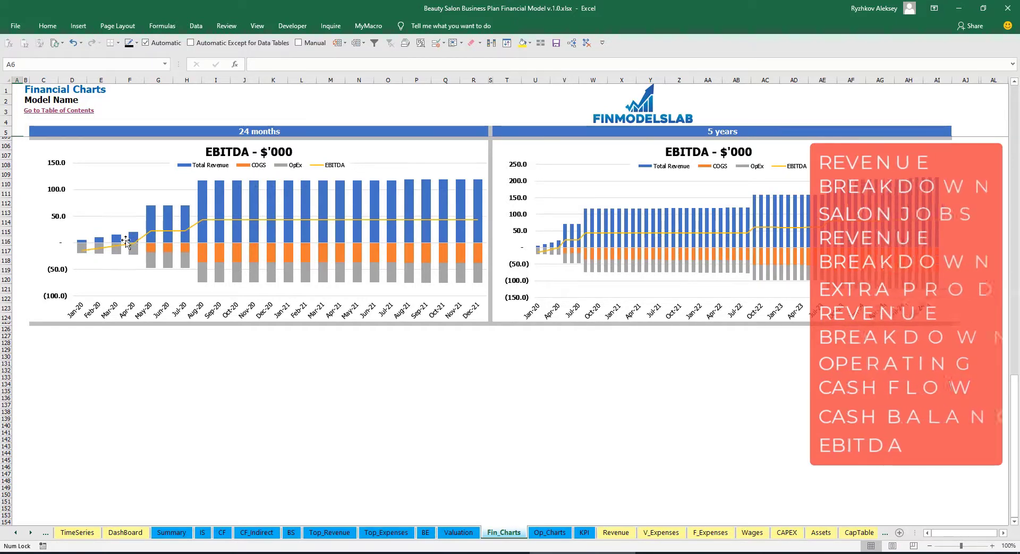
Step: Review the Operational Charts sheet's employee, per-station and time productivity charts
{"action": "left_click", "coordinate": [550, 533]}
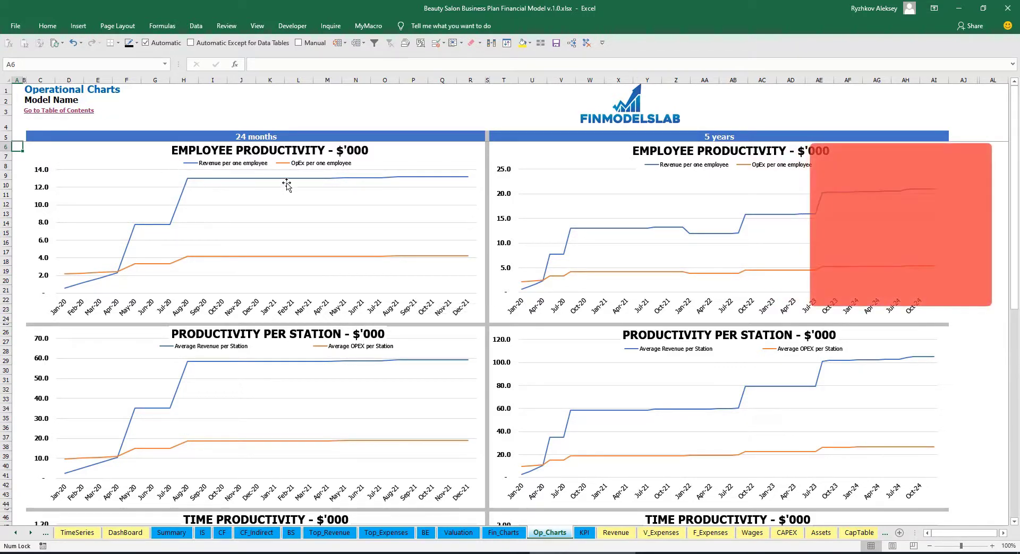
{"action": "mouse_move", "coordinate": [225, 184]}
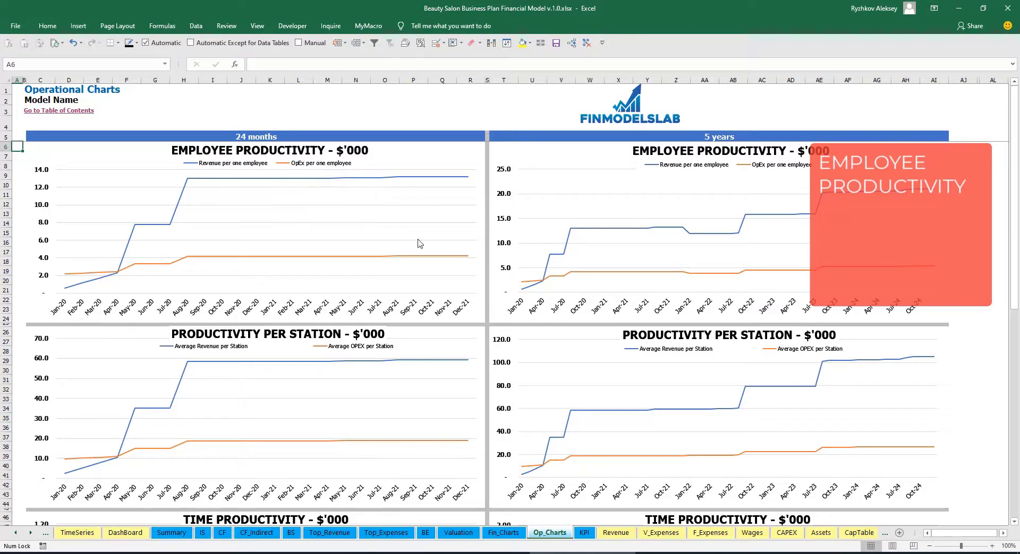
{"action": "scroll", "coordinate": [417, 244], "scroll_direction": "down", "scroll_amount": 7}
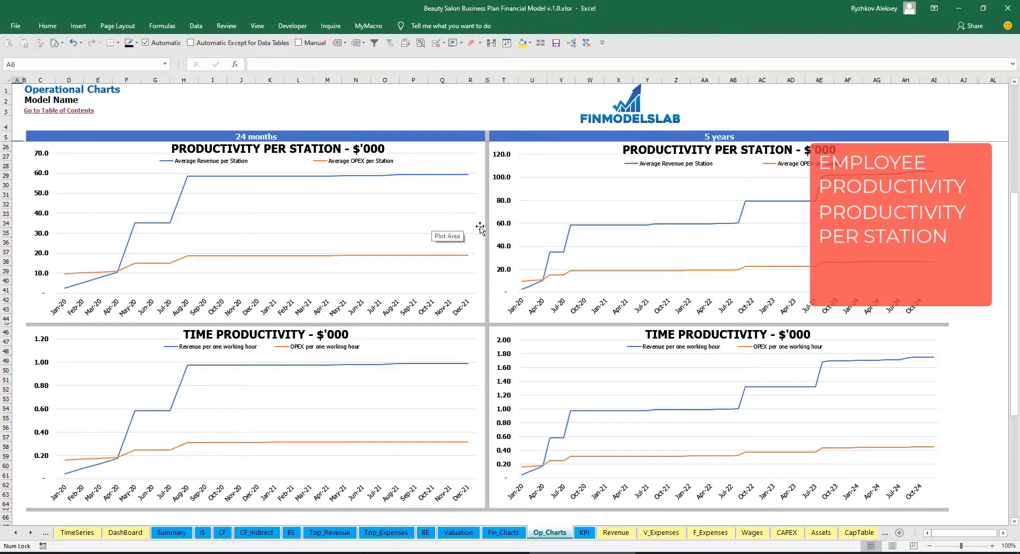
{"action": "scroll", "coordinate": [636, 229], "scroll_direction": "down", "scroll_amount": 7}
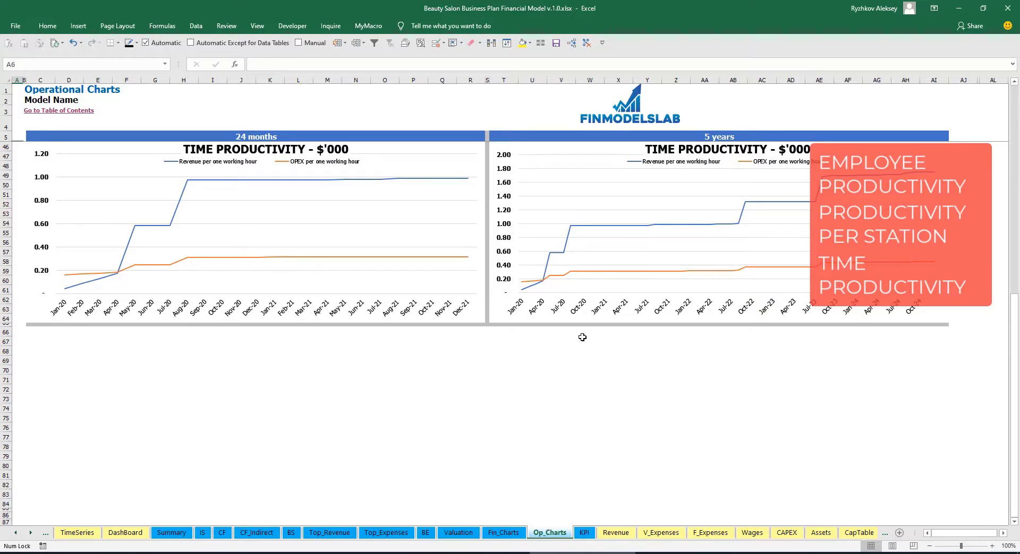
Step: Set the industry Gross Margin benchmark on the KPI benchmark sheet to 55%
{"action": "left_click", "coordinate": [585, 532]}
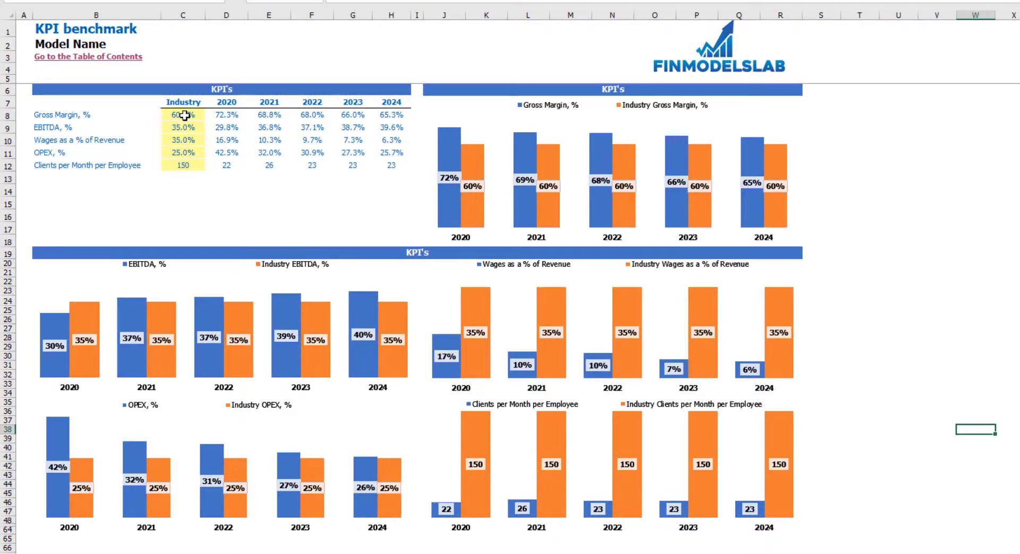
{"action": "left_click_drag", "start_coordinate": [184, 115], "coordinate": [184, 165]}
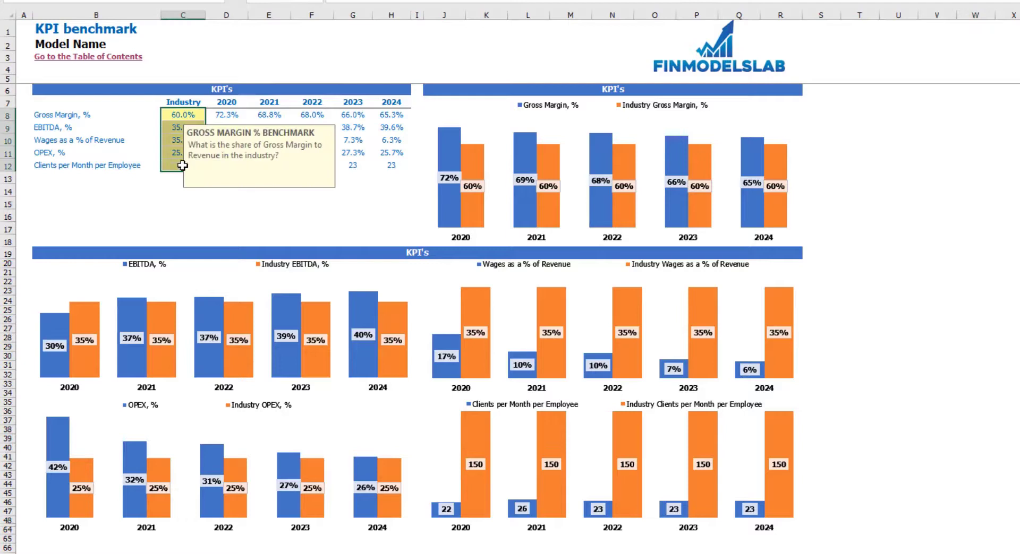
{"action": "left_click", "coordinate": [168, 200]}
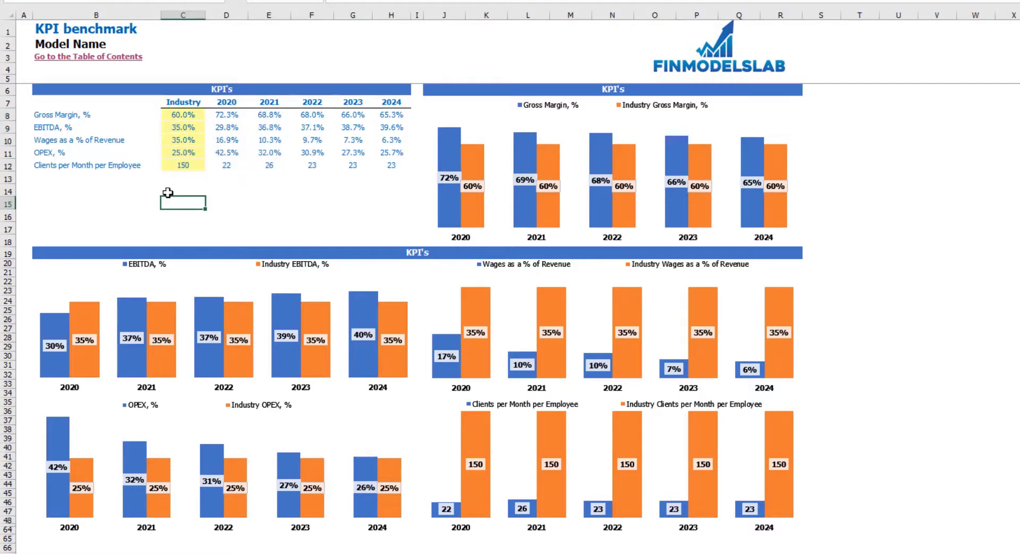
{"action": "left_click", "coordinate": [193, 113]}
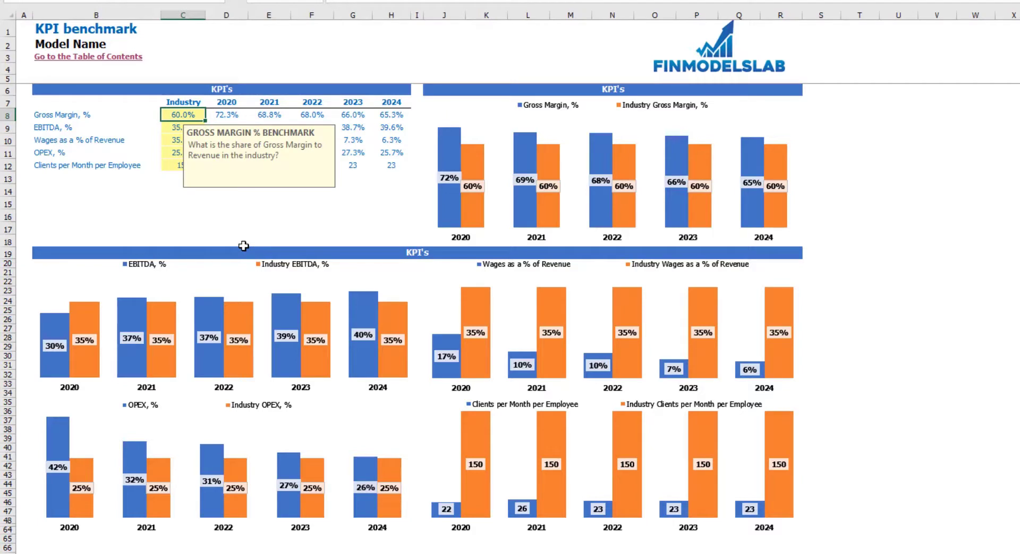
{"action": "type", "text": "55%"}
{"action": "key", "text": "Return"}
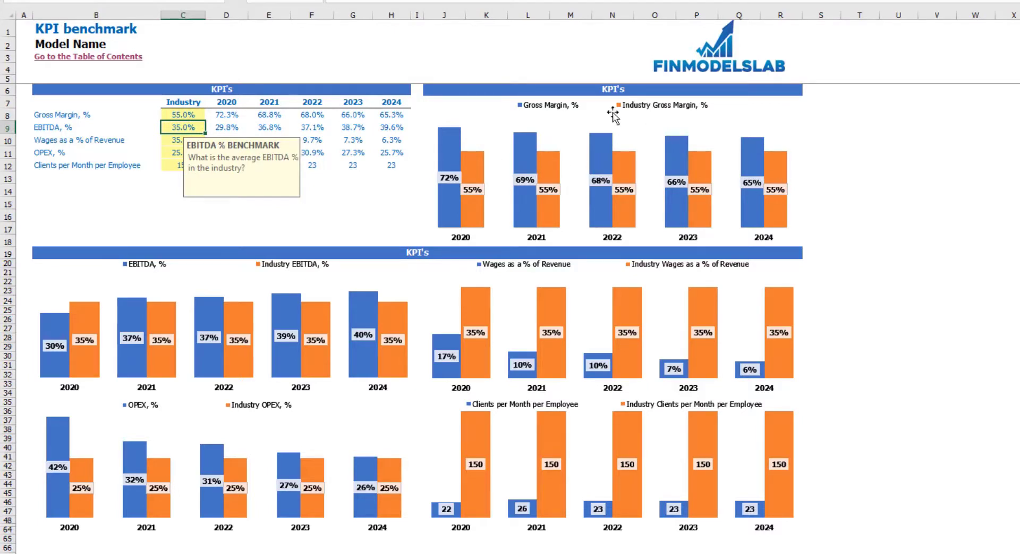
{"action": "left_click", "coordinate": [854, 162]}
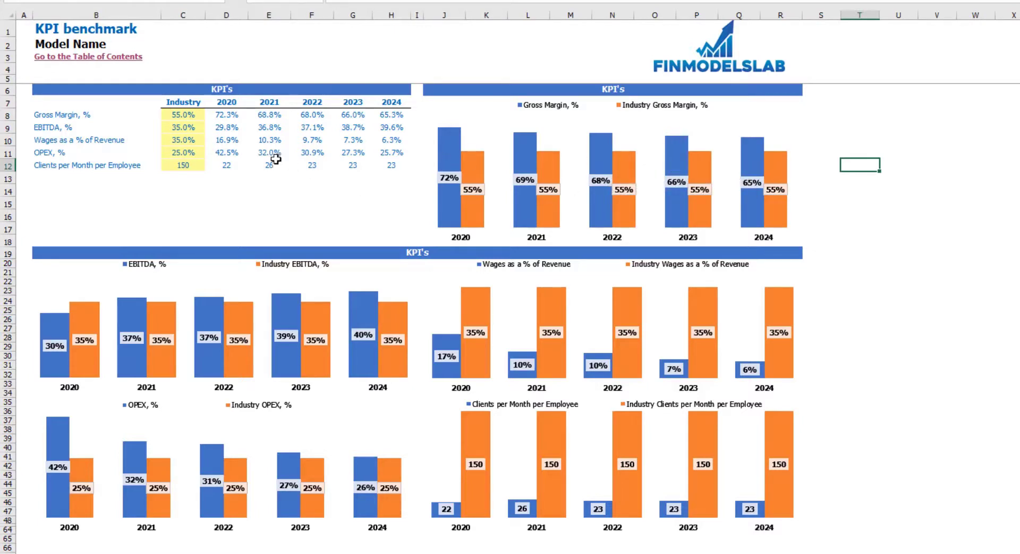
Step: Go through the EBITDA, Wages as a % of Revenue, OPEX and Clients per Month per Employee benchmark rows
{"action": "left_click", "coordinate": [43, 128]}
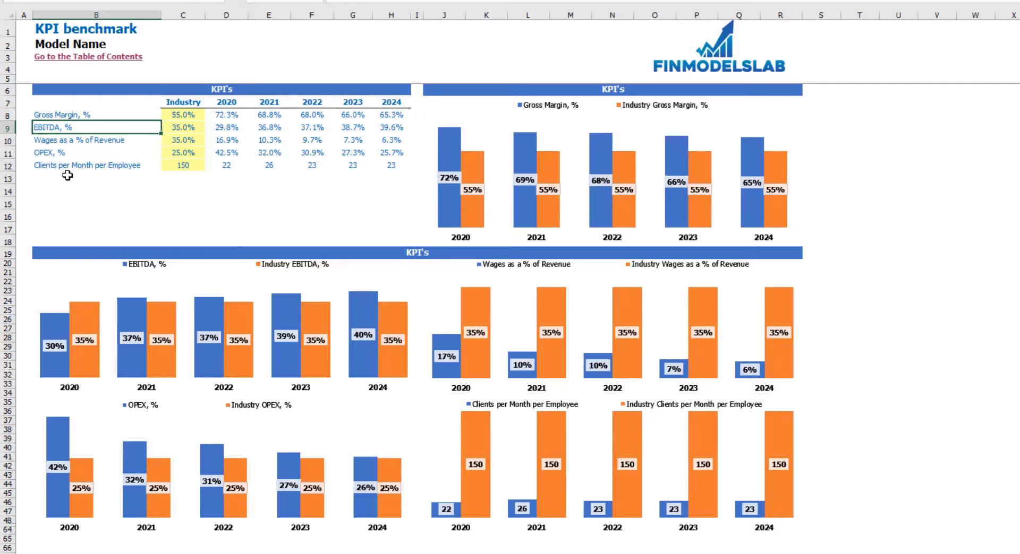
{"action": "key", "text": "Down"}
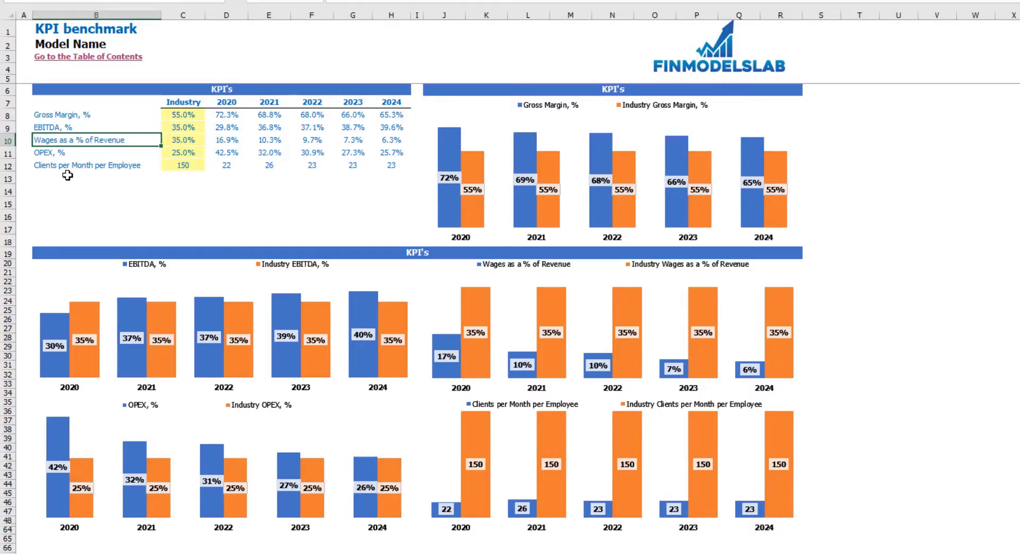
{"action": "key", "text": "Down"}
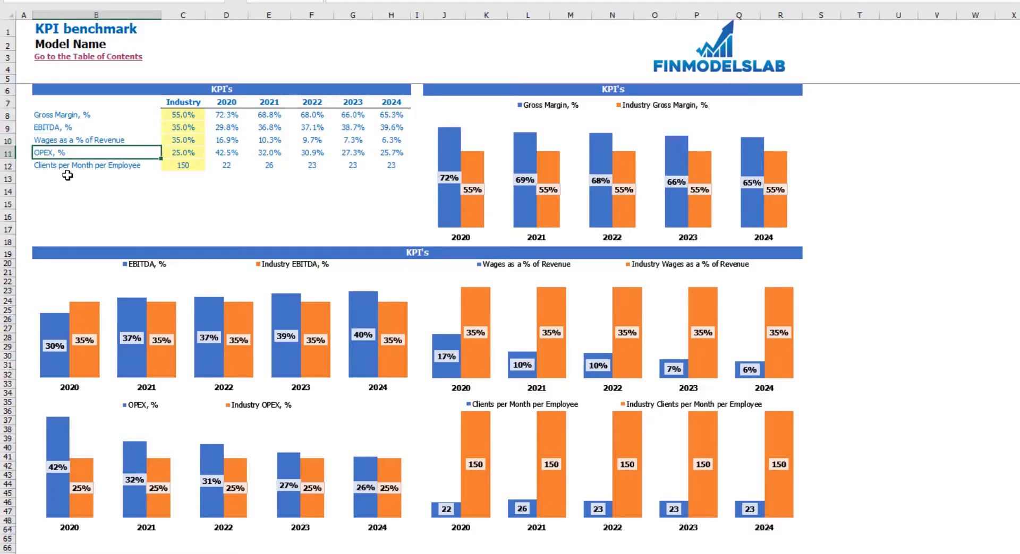
{"action": "key", "text": "Down"}
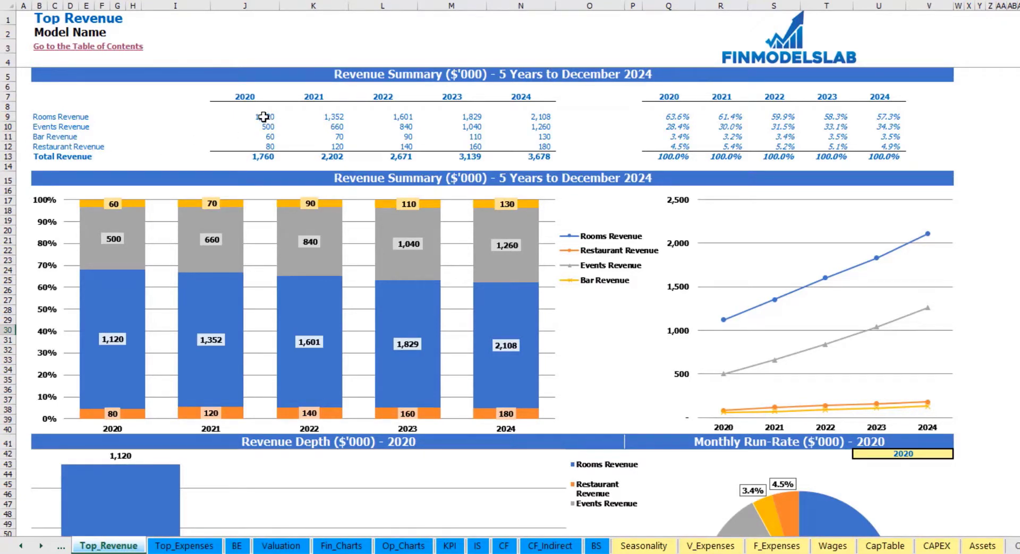
Step: Examine the 2020–2024 revenue amounts and percentage shares by revenue stream in the Top Revenue summary
{"action": "left_click_drag", "start_coordinate": [261, 117], "coordinate": [517, 144]}
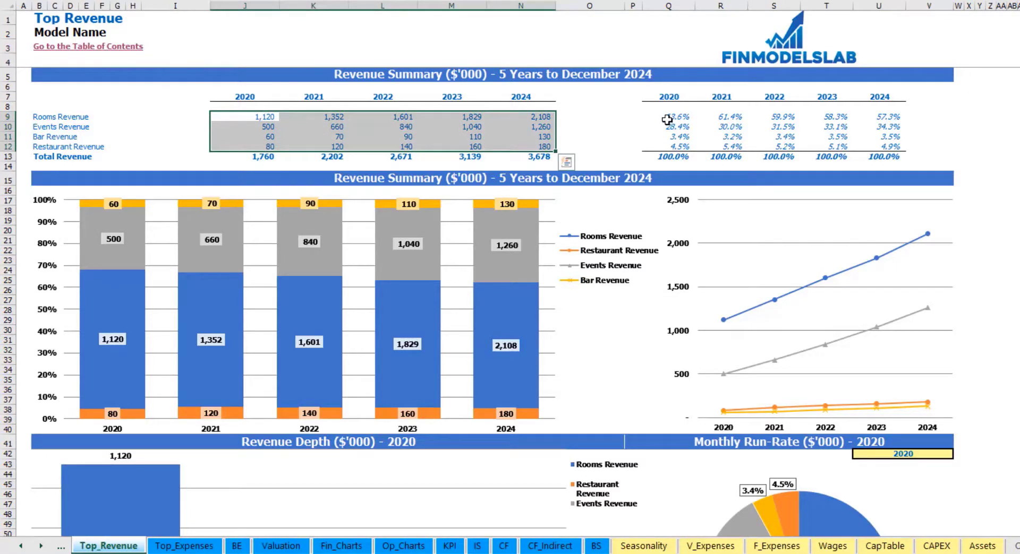
{"action": "left_click_drag", "start_coordinate": [671, 117], "coordinate": [883, 146]}
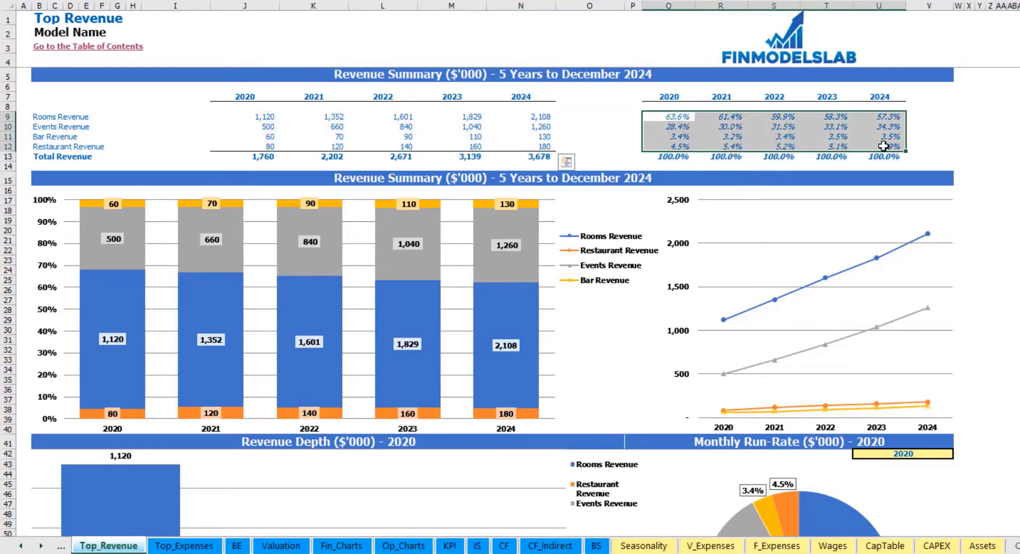
{"action": "left_click", "coordinate": [1018, 148]}
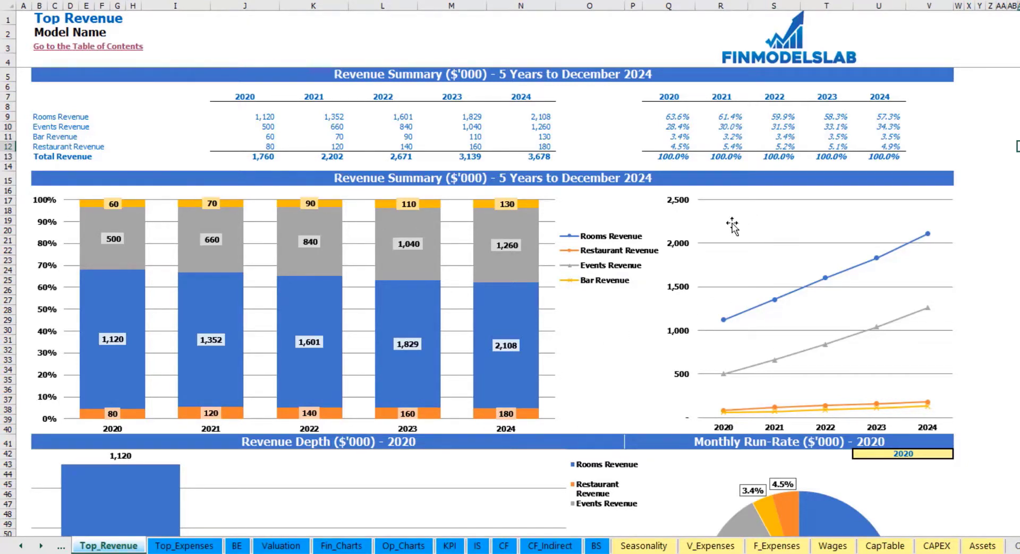
Step: Set the year for the Revenue Depth and Monthly Run-Rate charts on the Top Revenue sheet to 2022
{"action": "scroll", "coordinate": [510, 301], "scroll_direction": "down", "scroll_amount": 11}
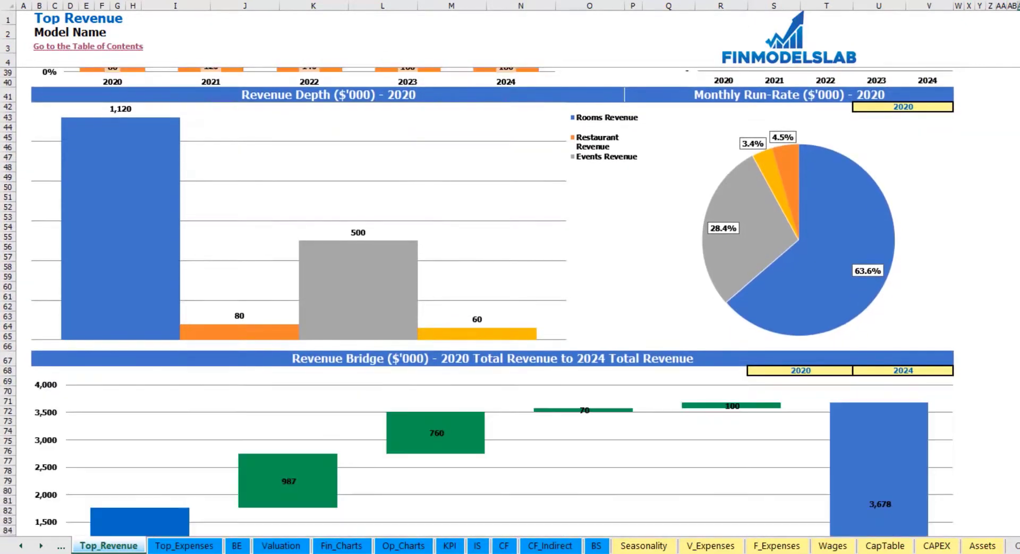
{"action": "left_click", "coordinate": [946, 106]}
{"action": "left_click", "coordinate": [958, 107]}
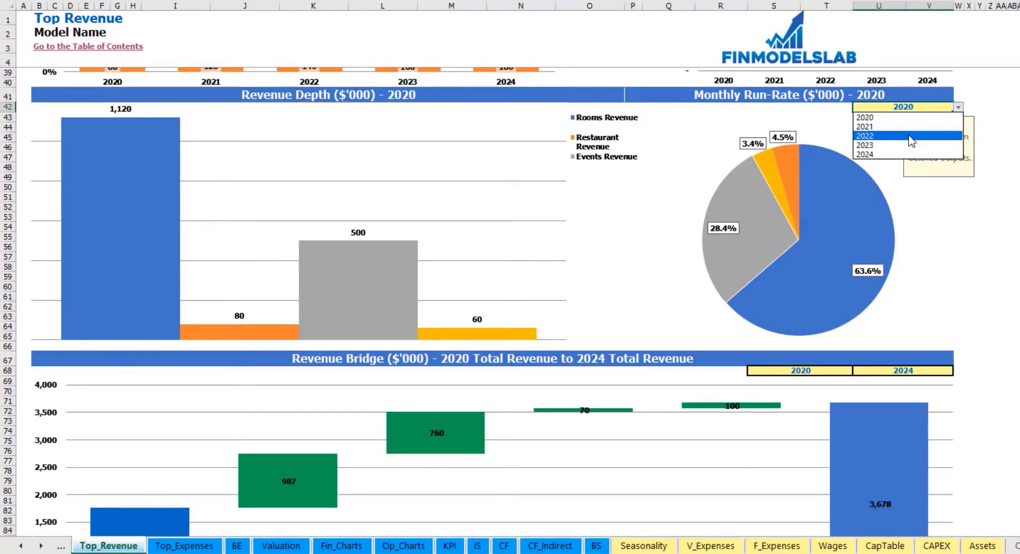
{"action": "left_click", "coordinate": [909, 137]}
{"action": "key", "text": "Return"}
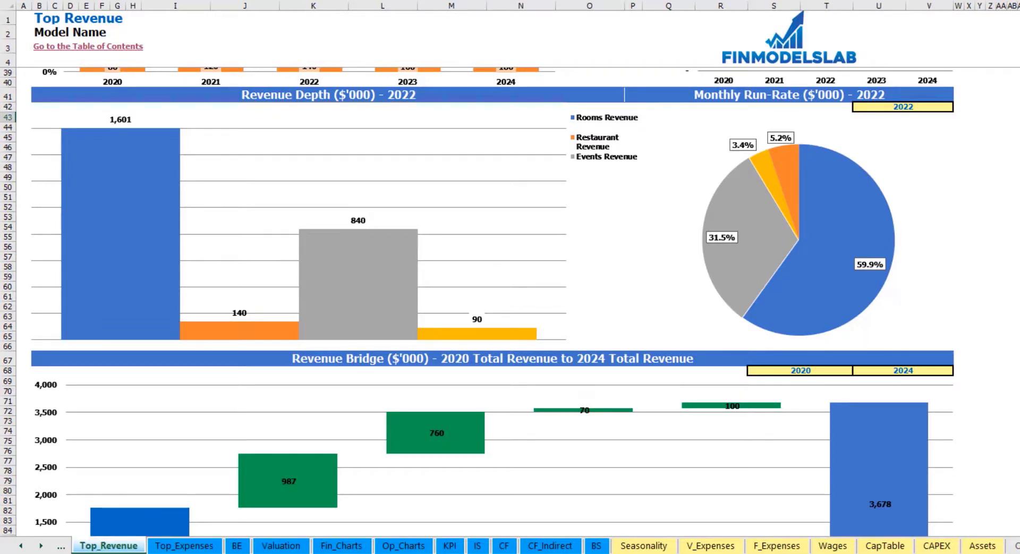
Step: Set the Revenue Bridge chart's last year to 2023 and its first year to 2021
{"action": "scroll", "coordinate": [492, 302], "scroll_direction": "down", "scroll_amount": 9}
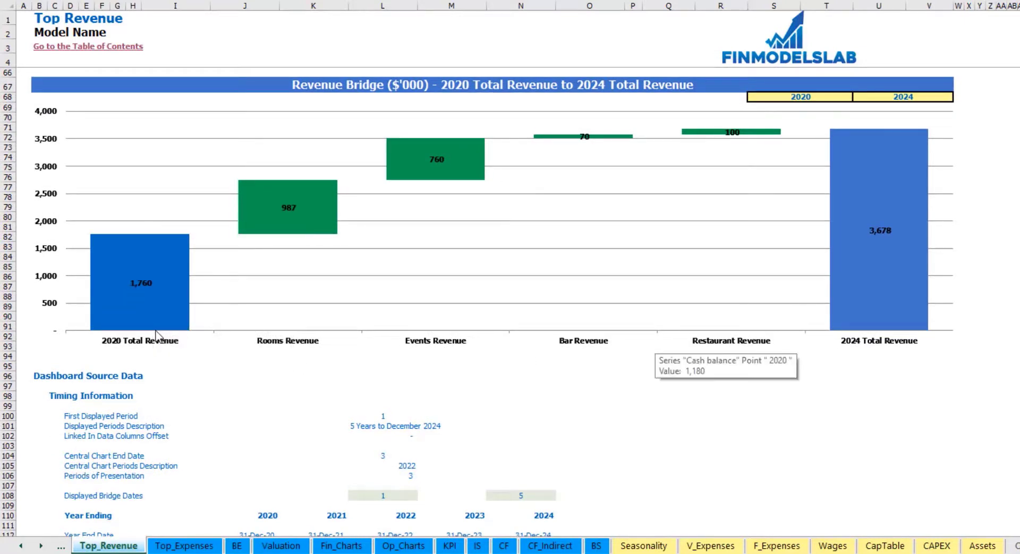
{"action": "left_click", "coordinate": [937, 97]}
{"action": "left_click", "coordinate": [957, 97]}
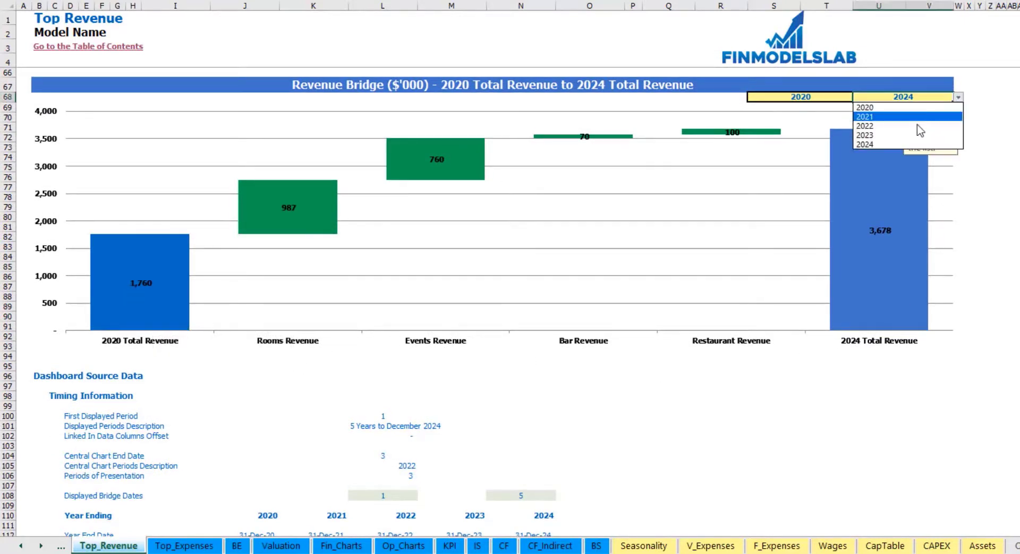
{"action": "left_click", "coordinate": [906, 136]}
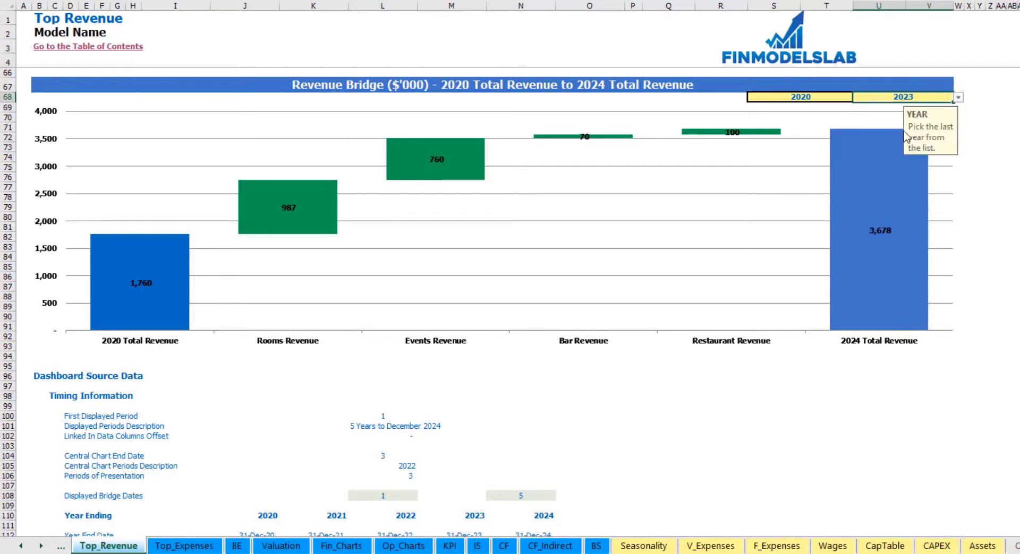
{"action": "left_click", "coordinate": [828, 97]}
{"action": "left_click", "coordinate": [858, 98]}
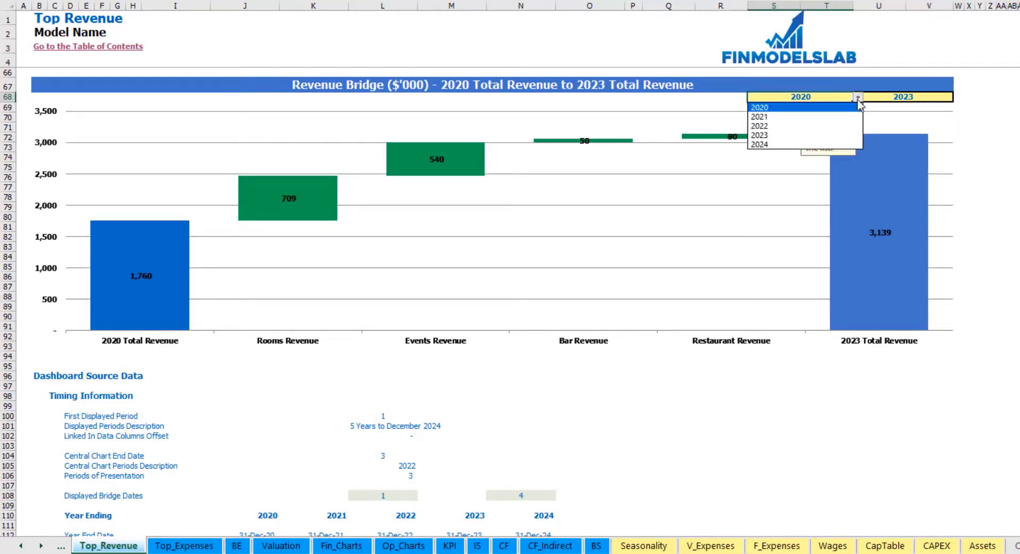
{"action": "left_click", "coordinate": [829, 117]}
{"action": "left_click", "coordinate": [979, 117]}
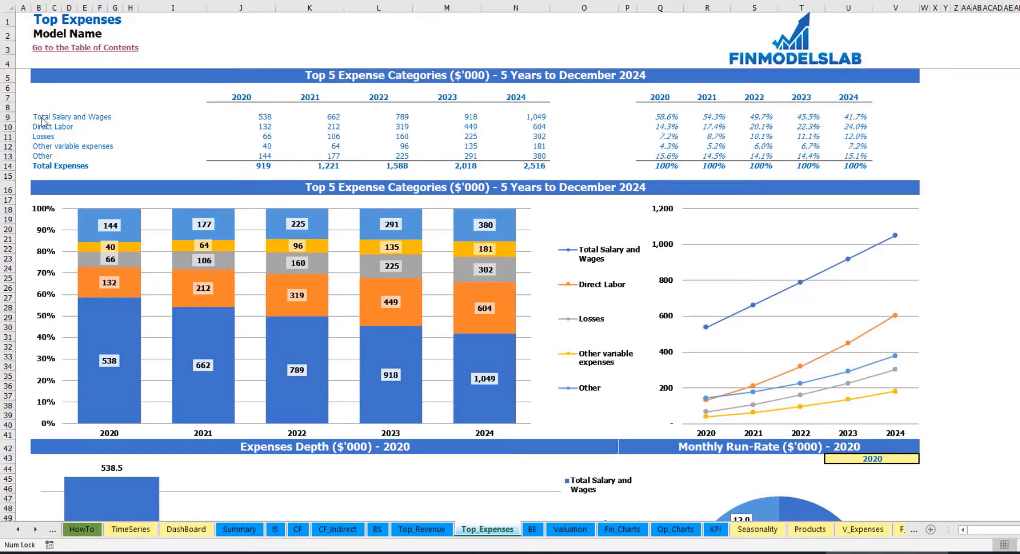
Step: Examine the Top 5 Expense Categories, their 2020–2024 amounts and the Total Expenses row on the Top Expenses sheet
{"action": "left_click_drag", "start_coordinate": [39, 119], "coordinate": [37, 146]}
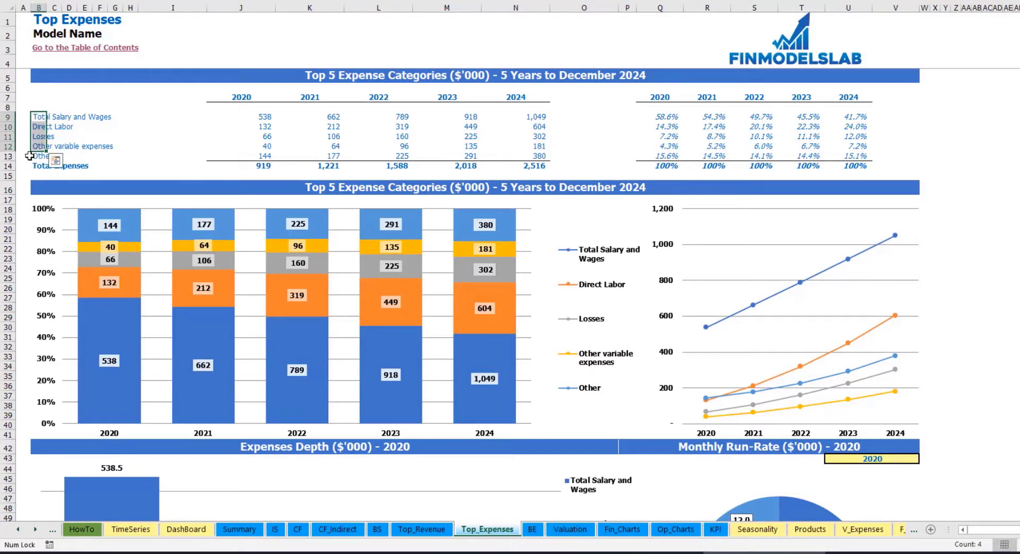
{"action": "left_click", "coordinate": [33, 156]}
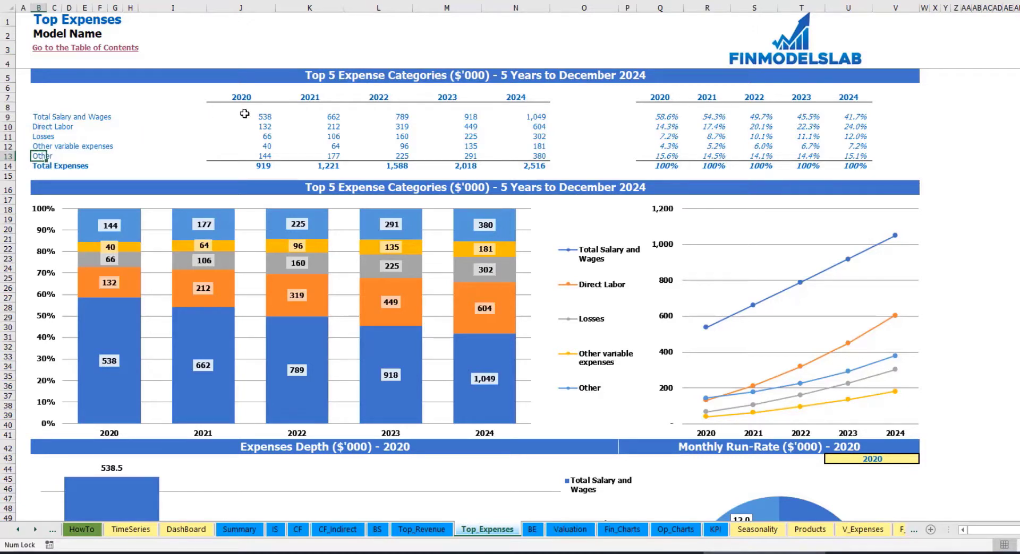
{"action": "left_click_drag", "start_coordinate": [241, 99], "coordinate": [501, 163]}
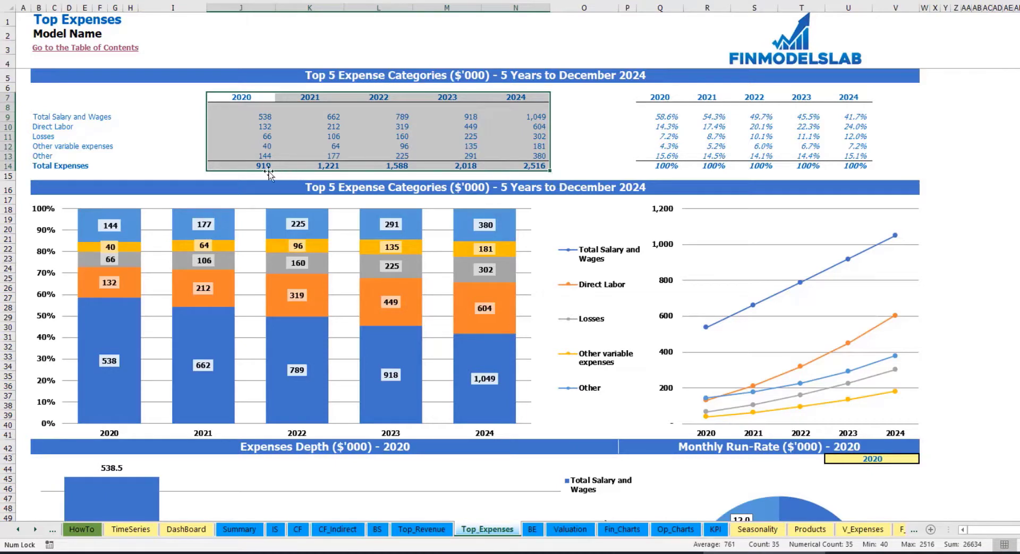
{"action": "left_click_drag", "start_coordinate": [259, 164], "coordinate": [531, 166]}
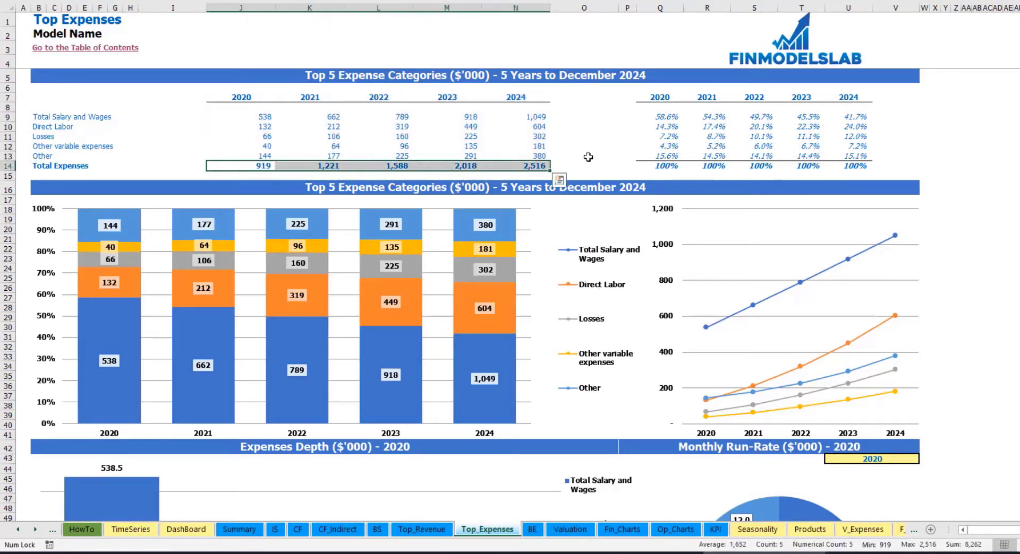
Step: Examine the 2020–2024 percentage shares of the top five expense categories on the Top Expenses sheet
{"action": "left_click_drag", "start_coordinate": [660, 99], "coordinate": [854, 159]}
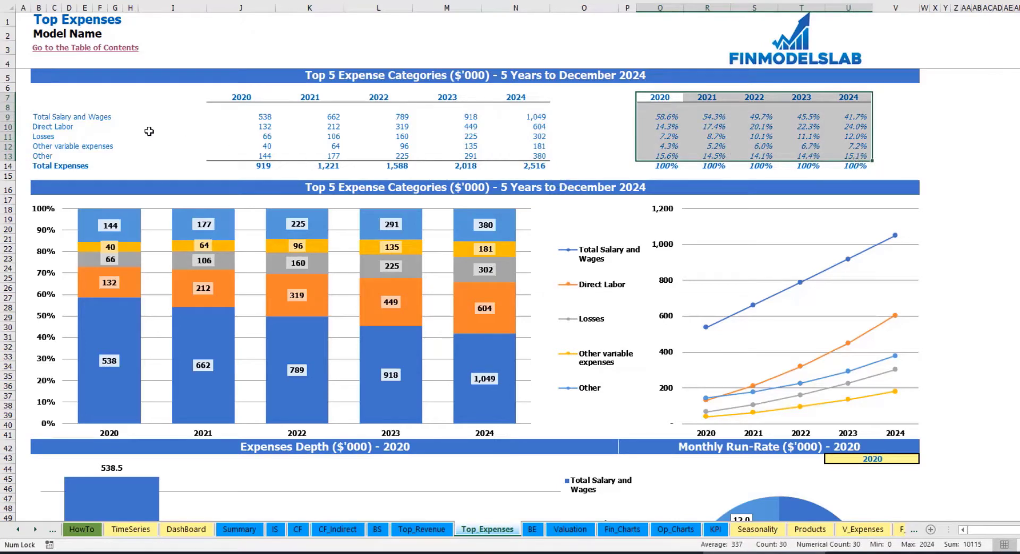
{"action": "left_click", "coordinate": [985, 155]}
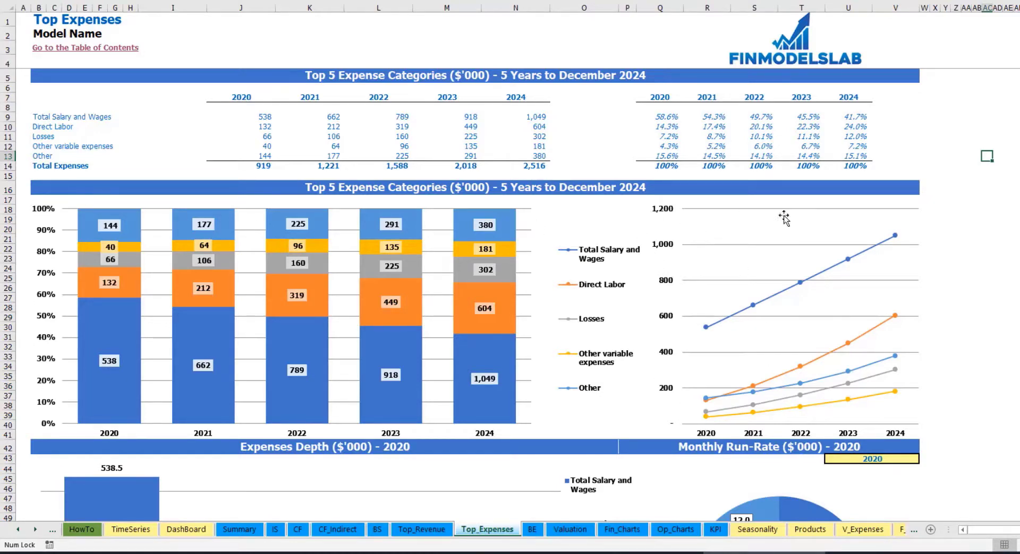
Step: Set the year for the Expenses Depth and Monthly Run-Rate charts on the Top Expenses sheet to 2021
{"action": "scroll", "coordinate": [993, 213], "scroll_direction": "down", "scroll_amount": 3}
{"action": "scroll", "coordinate": [1018, 232], "scroll_direction": "down", "scroll_amount": 3}
{"action": "scroll", "coordinate": [1018, 232], "scroll_direction": "down", "scroll_amount": 3}
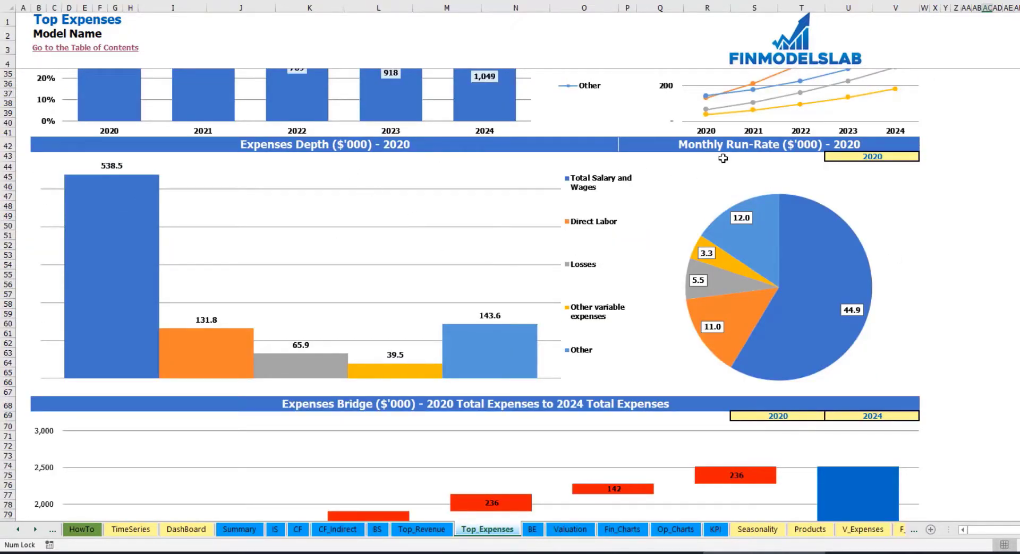
{"action": "left_click", "coordinate": [907, 155]}
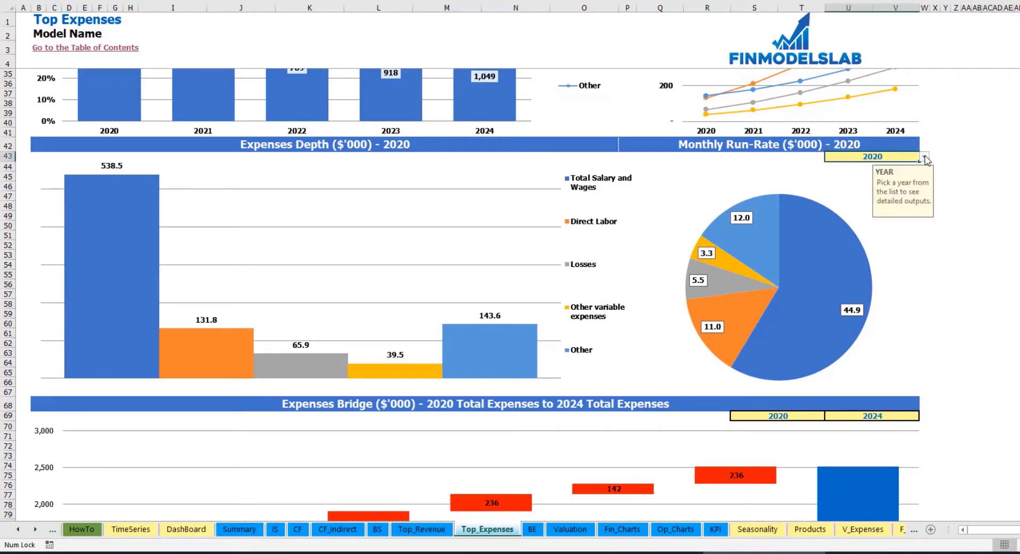
{"action": "left_click", "coordinate": [925, 157]}
{"action": "left_click", "coordinate": [841, 177]}
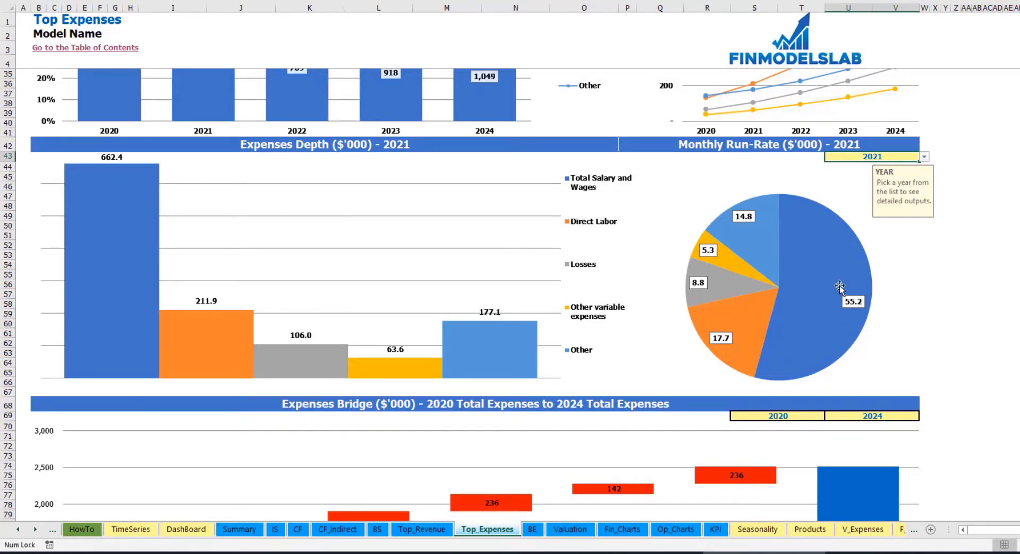
Step: Check the available first-year and last-year choices for the Expenses Bridge chart without changing either year
{"action": "scroll", "coordinate": [766, 286], "scroll_direction": "down", "scroll_amount": 7}
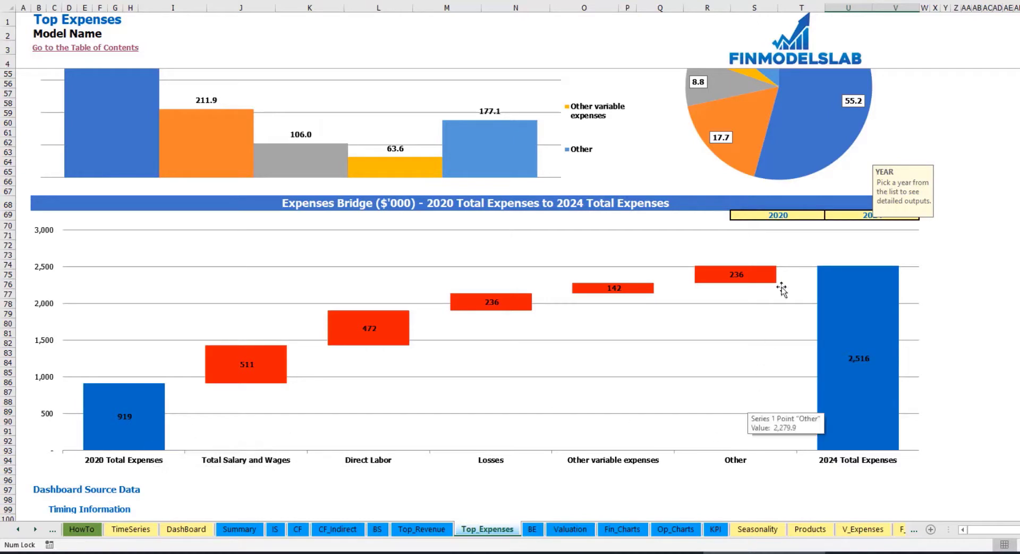
{"action": "left_click", "coordinate": [813, 216]}
{"action": "left_click", "coordinate": [897, 214]}
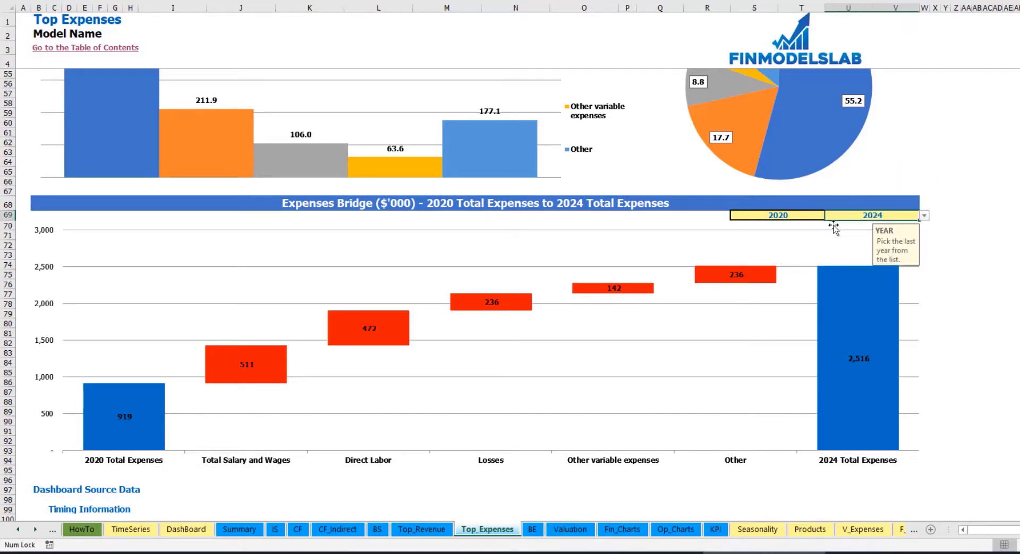
{"action": "left_click", "coordinate": [778, 215]}
{"action": "left_click", "coordinate": [829, 215]}
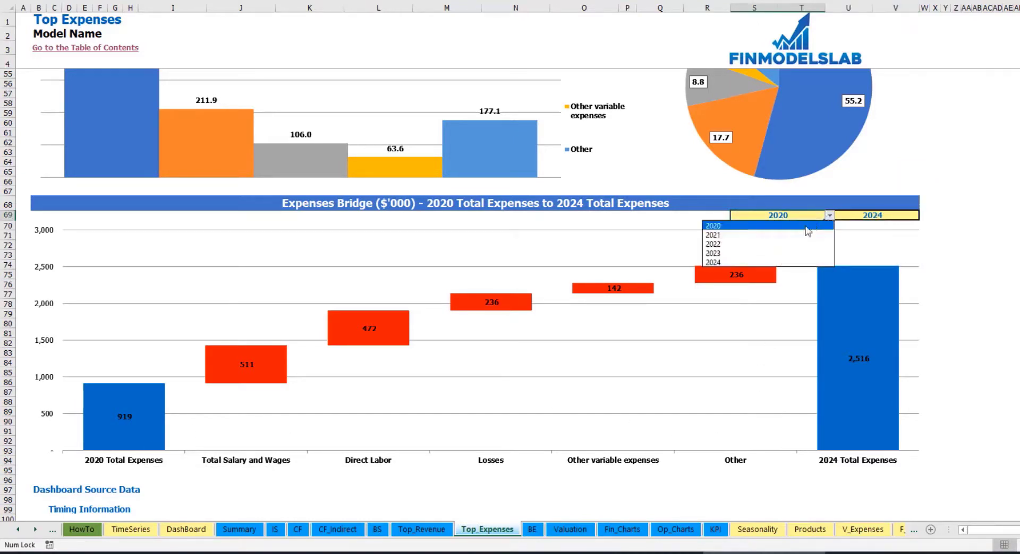
{"action": "key", "text": "Escape"}
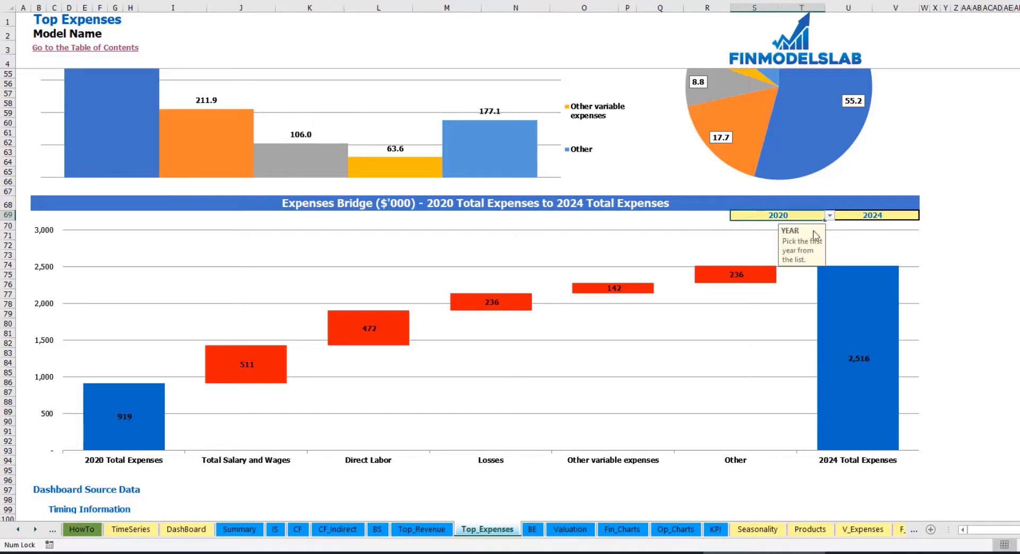
{"action": "left_click", "coordinate": [914, 215]}
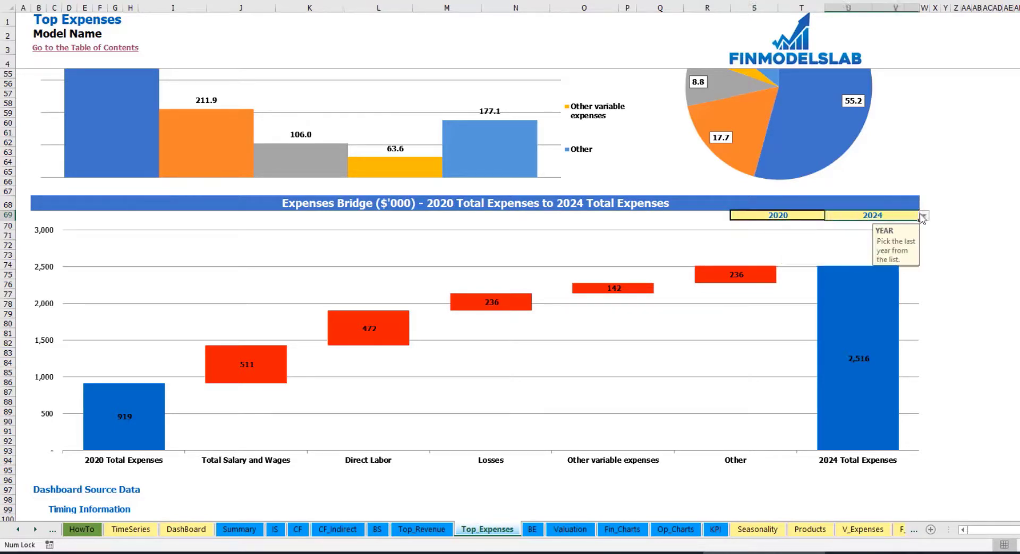
{"action": "left_click", "coordinate": [923, 215]}
{"action": "key", "text": "Escape"}
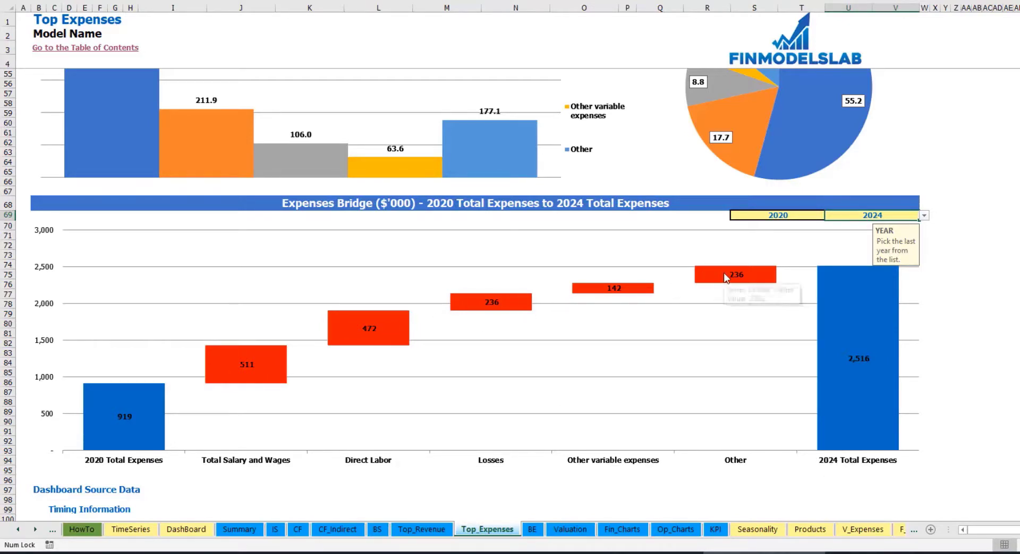
Step: Examine the Break Even Chart on the BE sheet, comparing revenue, net profit after tax and break-even level by year
{"action": "left_click", "coordinate": [531, 529]}
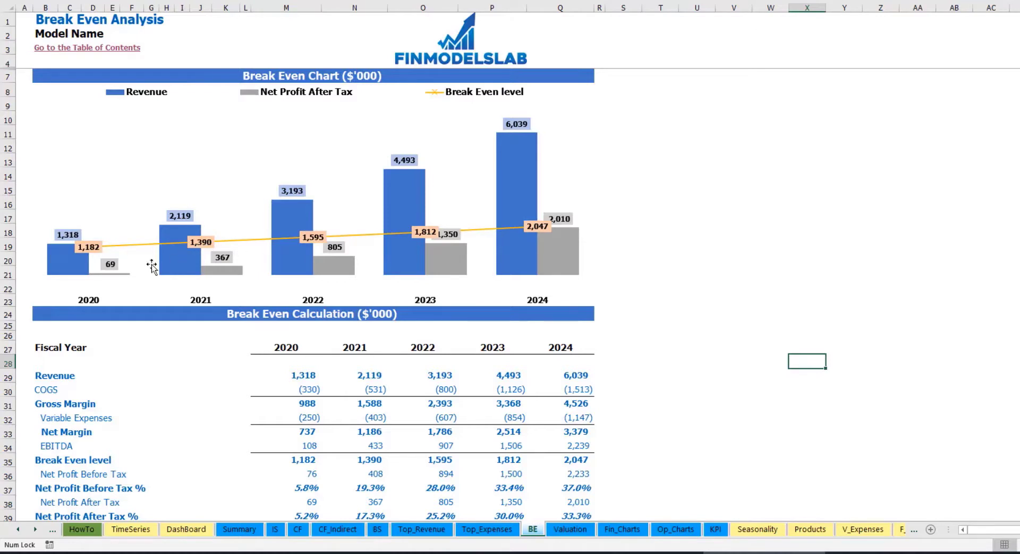
{"action": "mouse_move", "coordinate": [88, 263]}
{"action": "mouse_move", "coordinate": [287, 219]}
Step: Examine the WACC Calculation on the Valuation sheet: loan and equity costs, resource shares and the weighted average cost of capital
{"action": "left_click", "coordinate": [570, 530]}
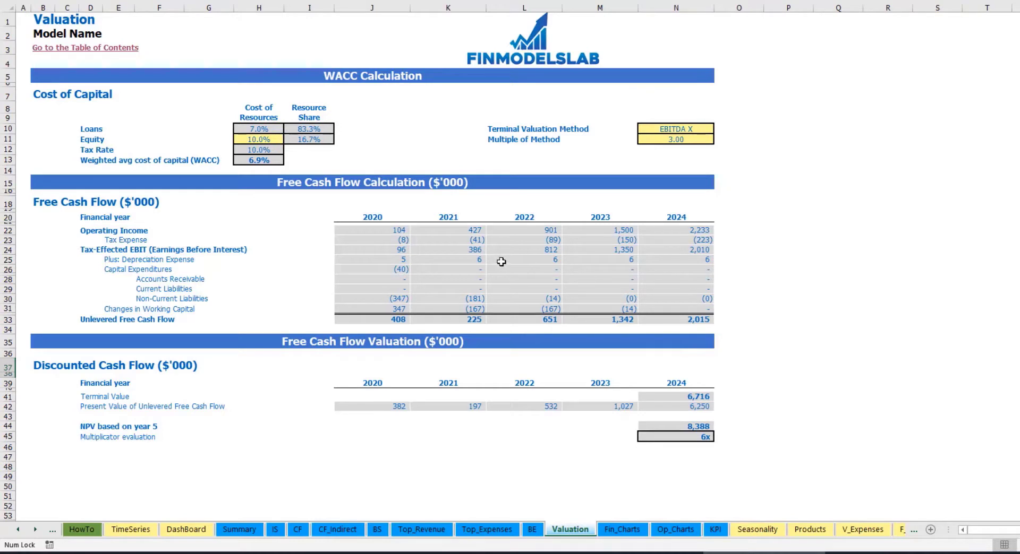
{"action": "left_click", "coordinate": [253, 139]}
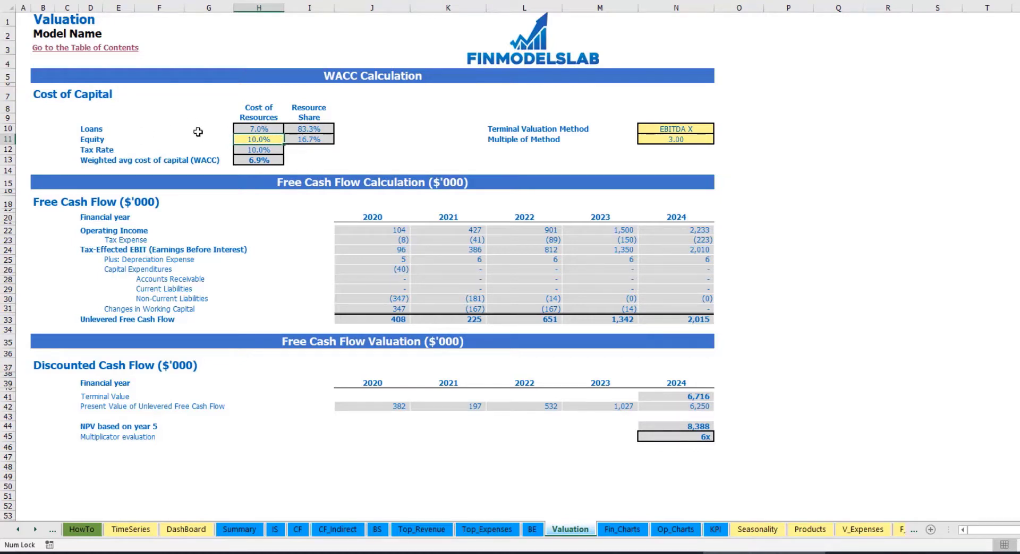
{"action": "left_click", "coordinate": [242, 128]}
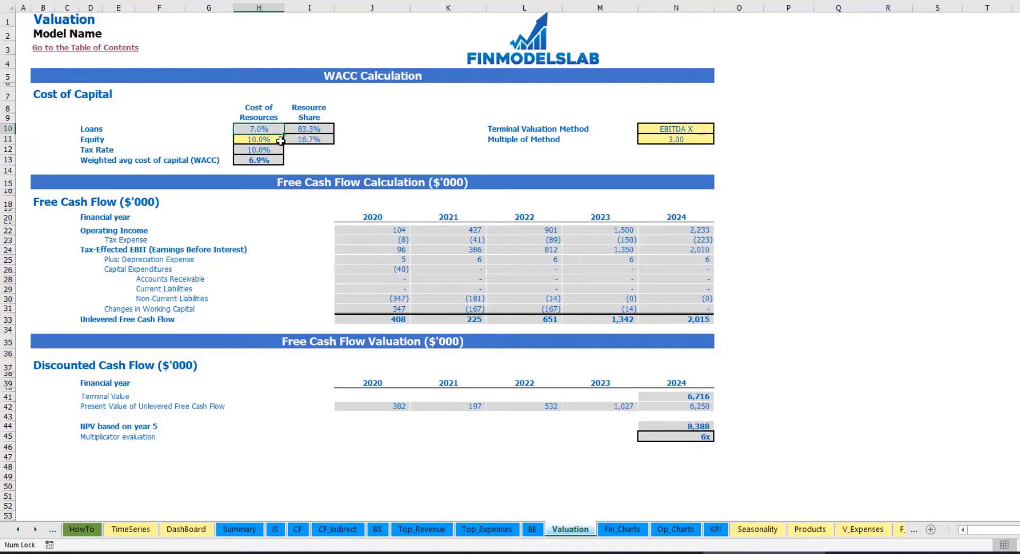
{"action": "left_click_drag", "start_coordinate": [309, 127], "coordinate": [308, 139]}
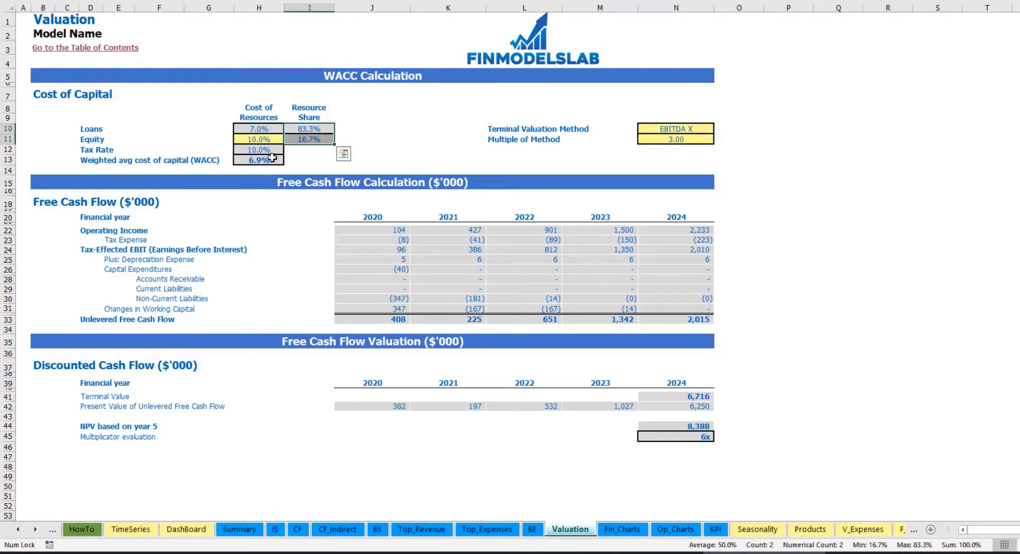
{"action": "left_click", "coordinate": [265, 160]}
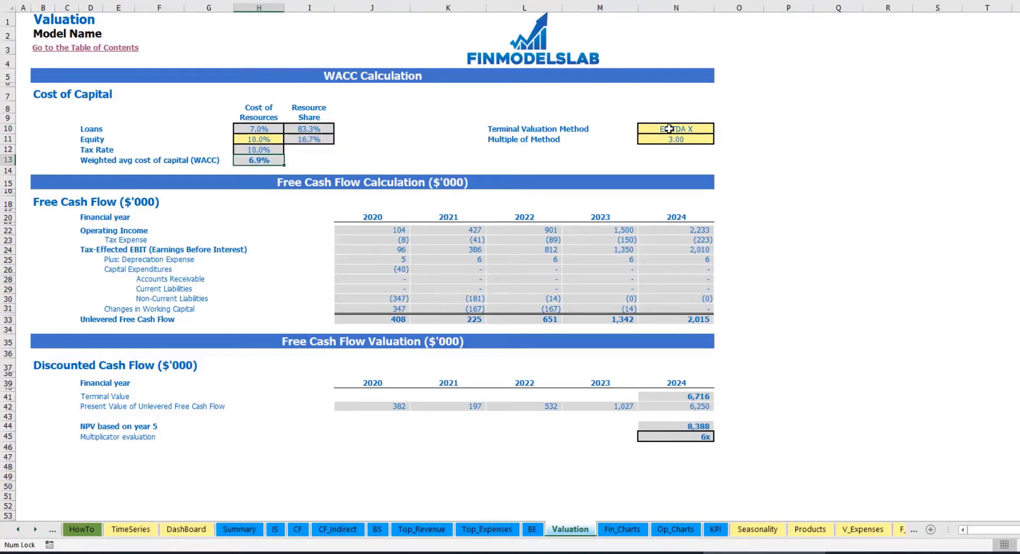
Step: Set the Terminal Valuation Method on the Valuation sheet to Revenue X
{"action": "left_click", "coordinate": [689, 131]}
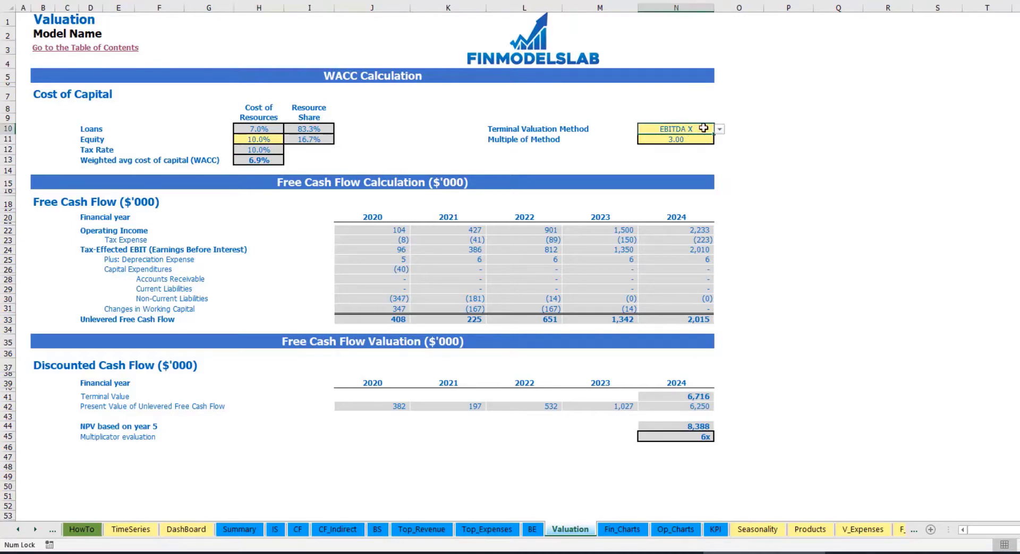
{"action": "left_click", "coordinate": [719, 129]}
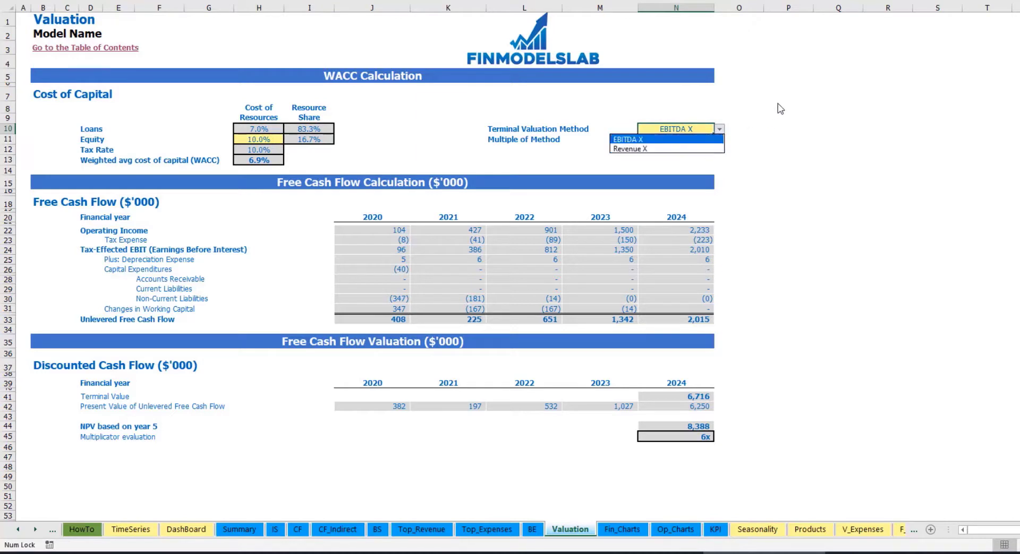
{"action": "left_click", "coordinate": [706, 149]}
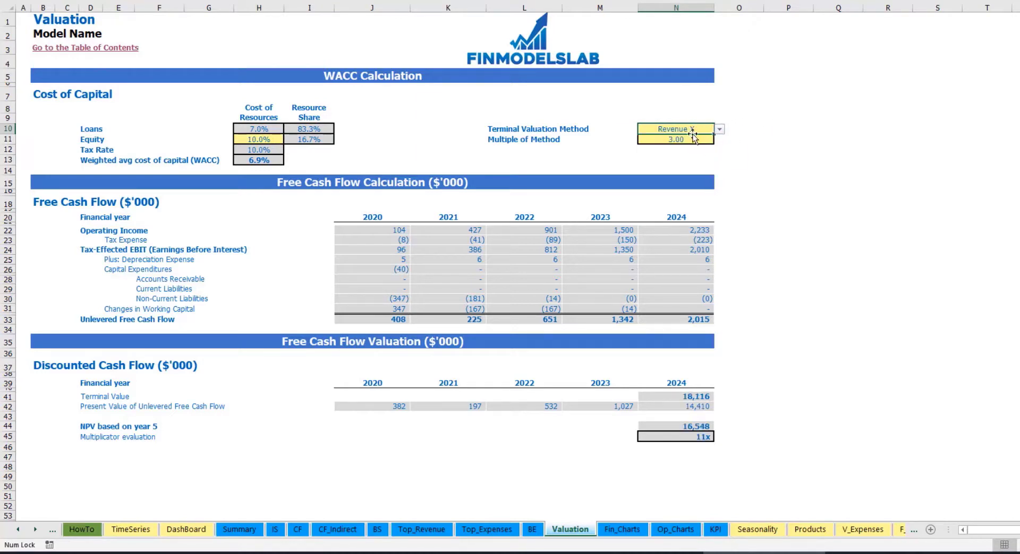
Step: Examine the Multiple of Method, Terminal Value, 2020–2024 Unlevered Free Cash Flow and Multiplicator evaluation on the Valuation sheet
{"action": "left_click", "coordinate": [667, 139]}
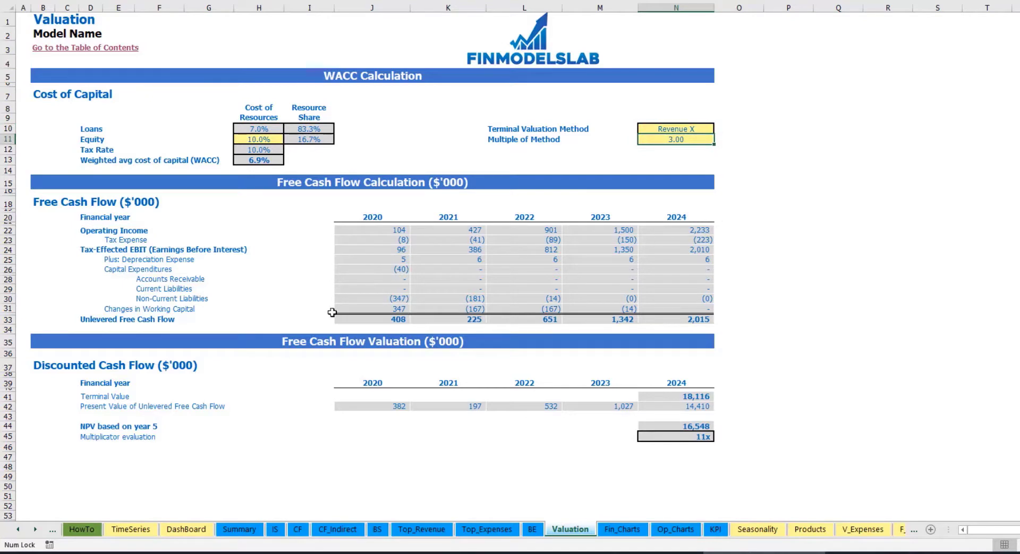
{"action": "left_click", "coordinate": [664, 397]}
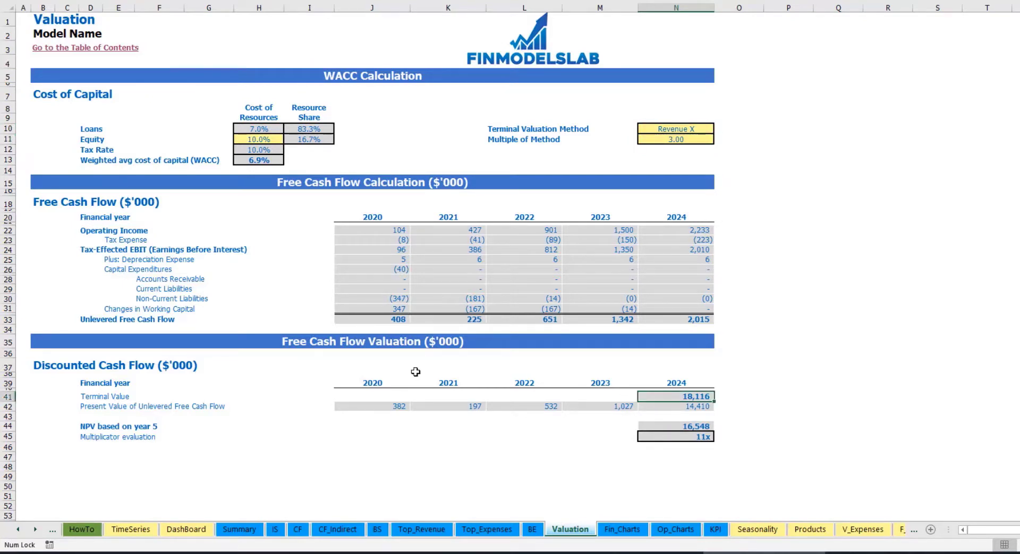
{"action": "left_click", "coordinate": [354, 319]}
{"action": "left_click_drag", "start_coordinate": [450, 330], "coordinate": [674, 320]}
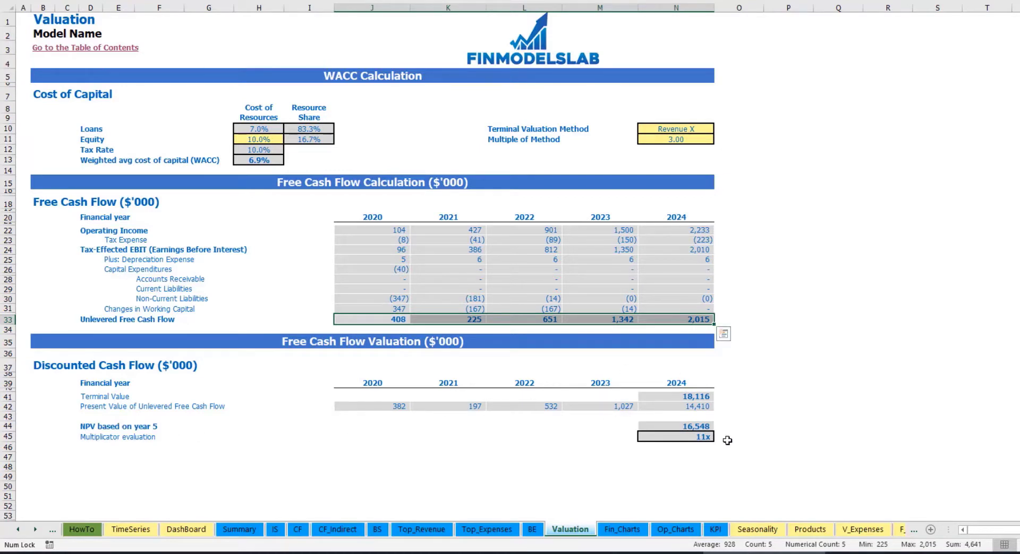
{"action": "left_click", "coordinate": [695, 437]}
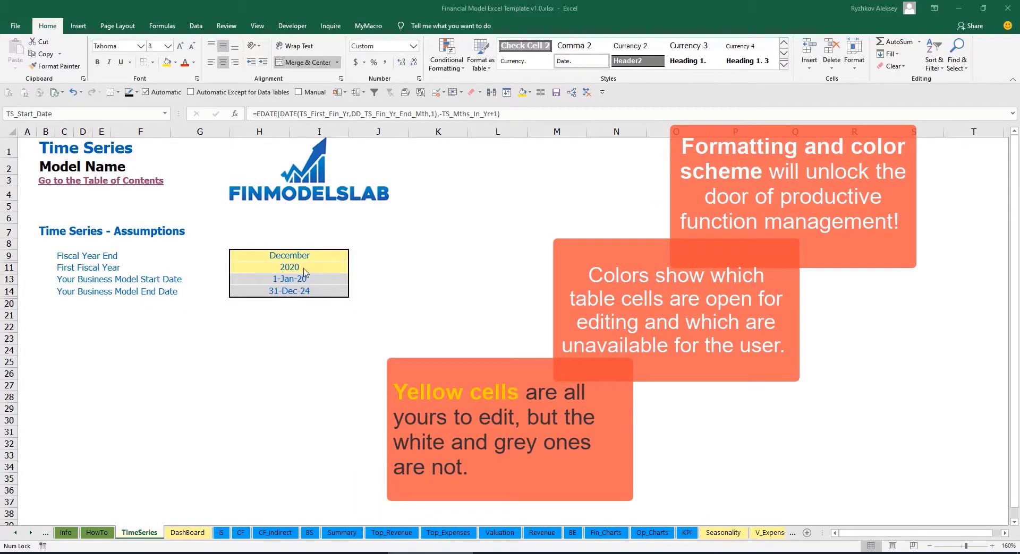
Step: Look through the sheet names in the Financial Model Excel Template v1.0 workbook, covering its report, assumption and calculation sheets
{"action": "left_click", "coordinate": [30, 534]}
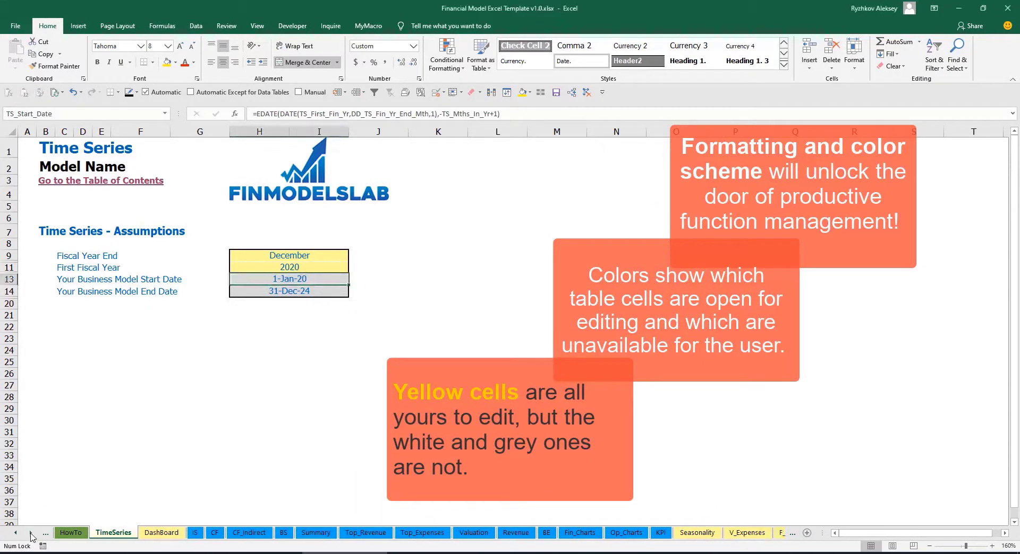
{"action": "left_click", "coordinate": [31, 533]}
{"action": "left_click", "coordinate": [31, 533]}
{"action": "left_click", "coordinate": [31, 533]}
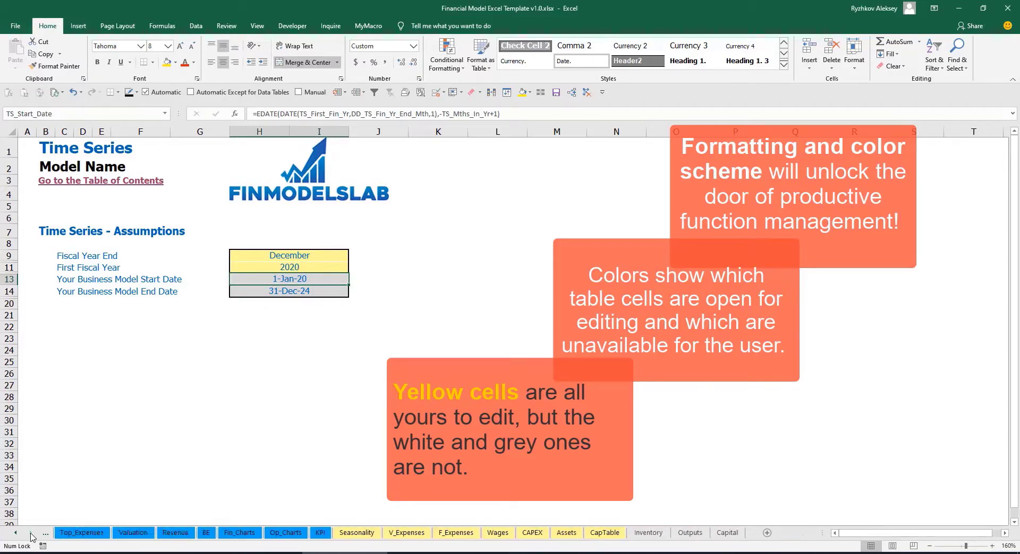
{"action": "left_click", "coordinate": [18, 539]}
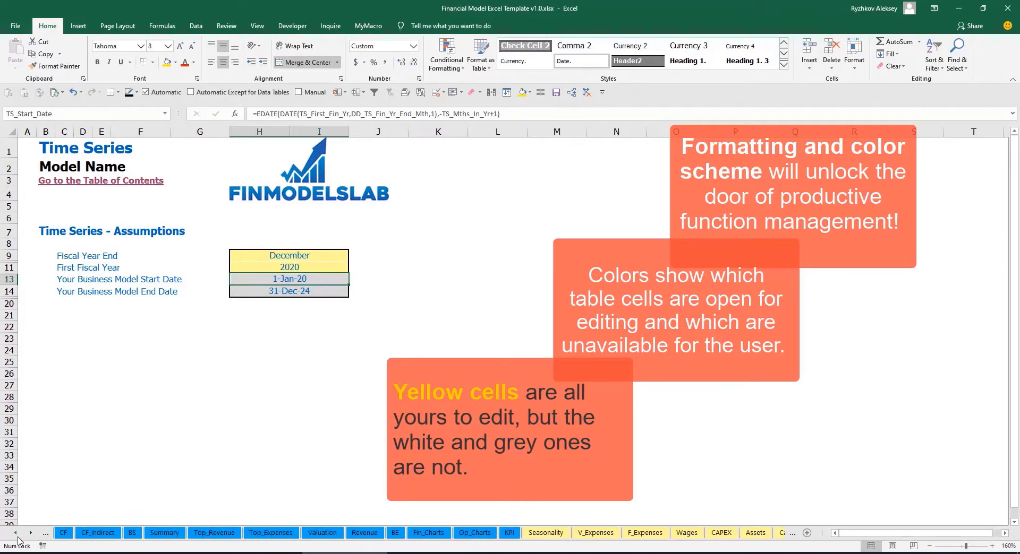
{"action": "left_click", "coordinate": [17, 538]}
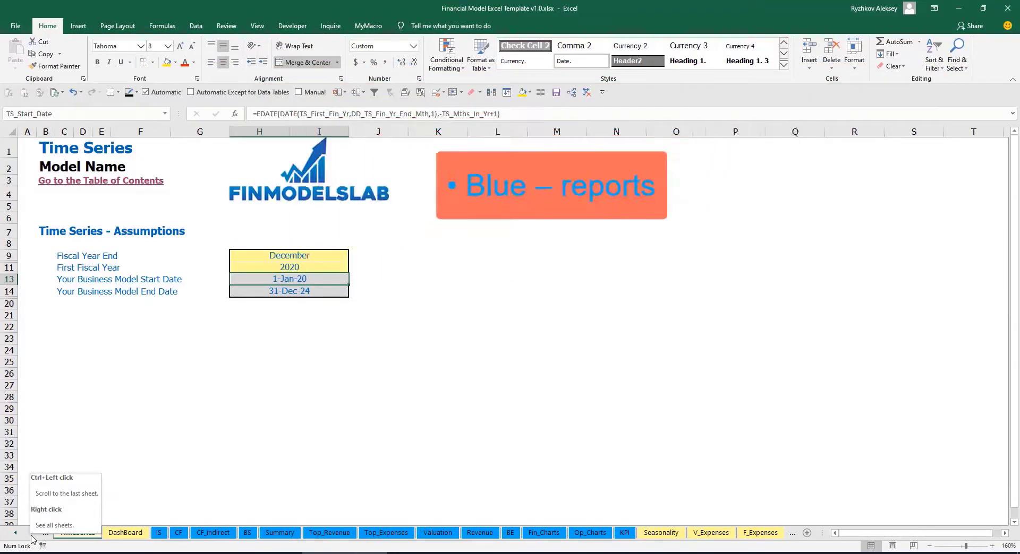
{"action": "left_click", "coordinate": [31, 533]}
{"action": "left_click", "coordinate": [31, 533]}
{"action": "left_click", "coordinate": [31, 533]}
{"action": "left_click", "coordinate": [31, 533]}
{"action": "left_click", "coordinate": [30, 534]}
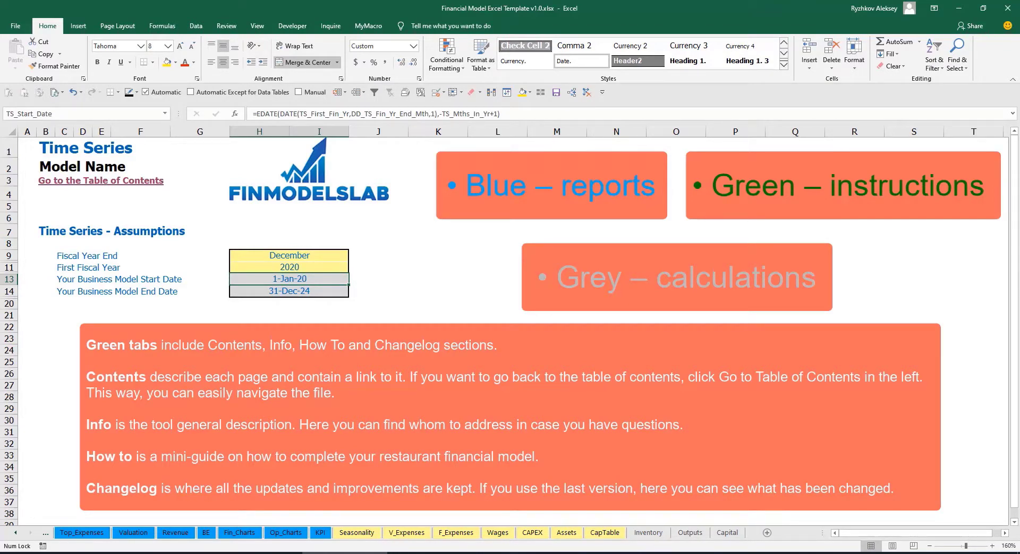
Step: Go back to the workbook's first sheets and open the Contents sheet with the table of contents
{"action": "left_click", "coordinate": [15, 533]}
{"action": "left_click", "coordinate": [15, 533]}
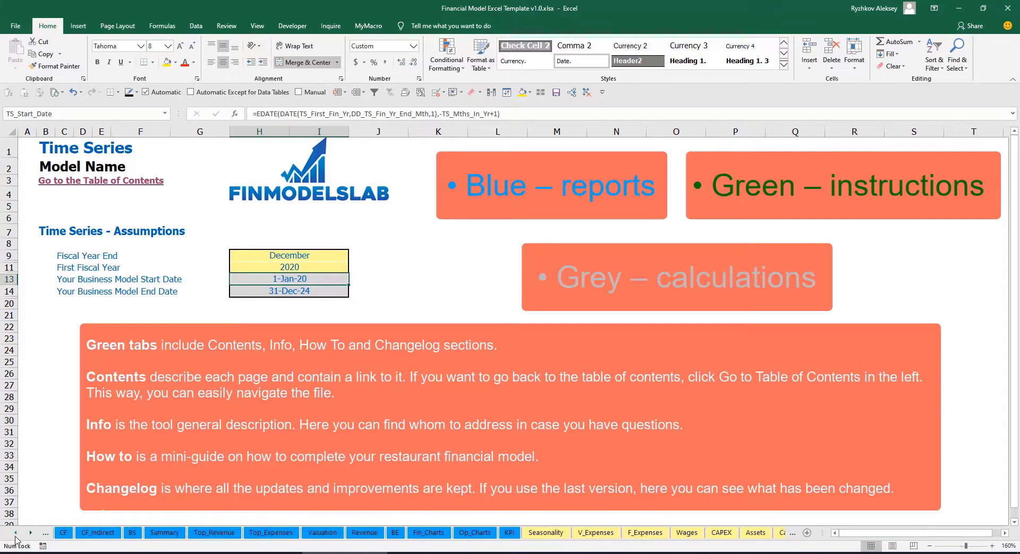
{"action": "left_click", "coordinate": [15, 534]}
{"action": "left_click", "coordinate": [15, 534]}
{"action": "left_click", "coordinate": [15, 534]}
{"action": "left_click", "coordinate": [15, 535]}
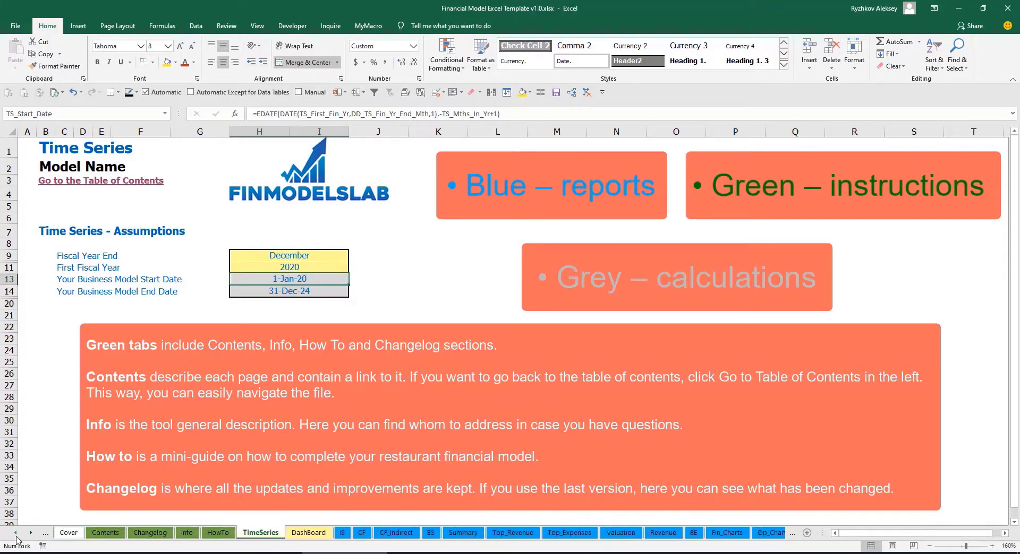
{"action": "left_click", "coordinate": [15, 534]}
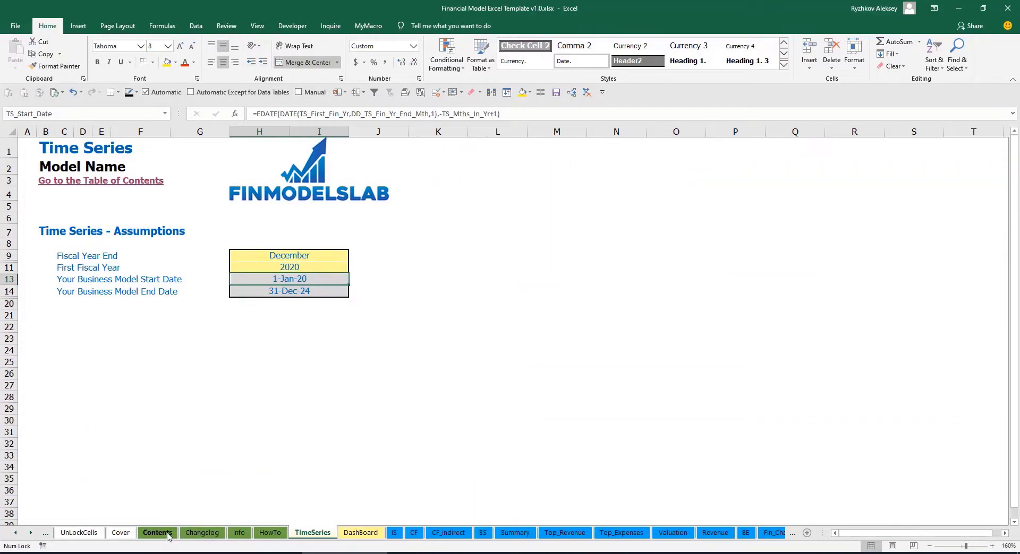
{"action": "left_click", "coordinate": [157, 533]}
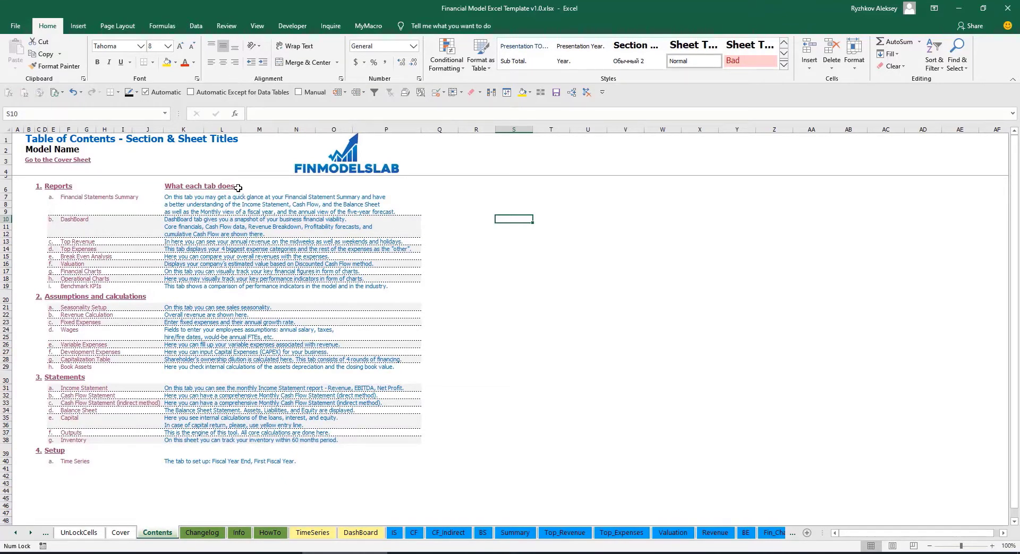
Step: Follow the Financial Statements Summary link in the table of contents, and return to the Contents sheet
{"action": "left_click", "coordinate": [91, 202]}
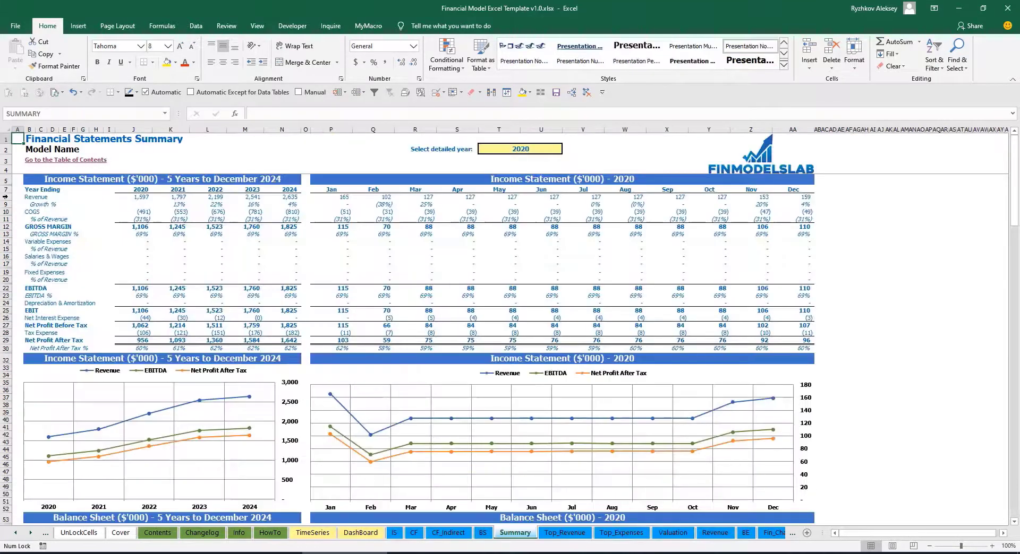
{"action": "left_click", "coordinate": [33, 162]}
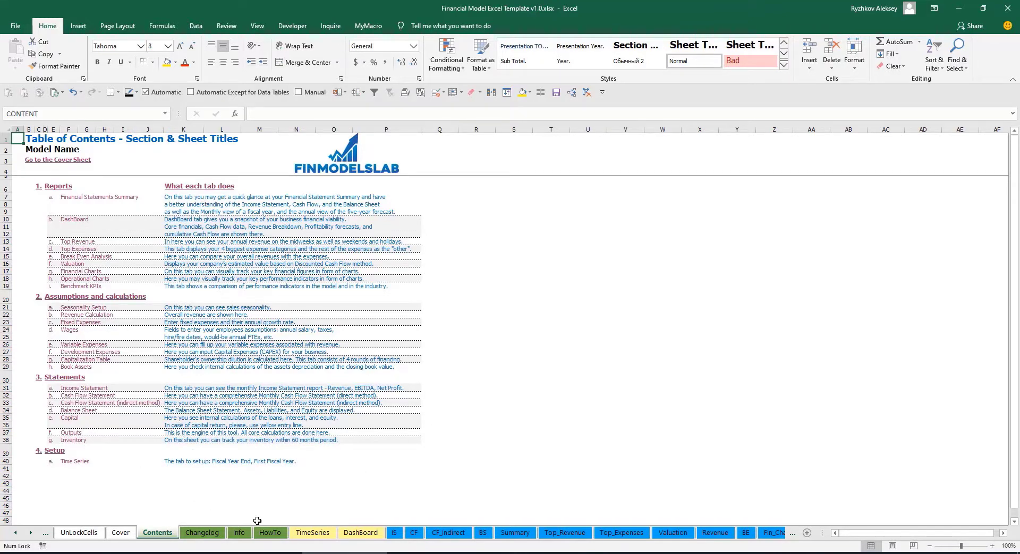
Step: Read through the HowTo sheet's guidance on Time Series, DashBoard, expenses, Wages, Capitalization Table and report sections
{"action": "left_click", "coordinate": [270, 535]}
{"action": "scroll", "coordinate": [104, 294], "scroll_direction": "up", "scroll_amount": 20}
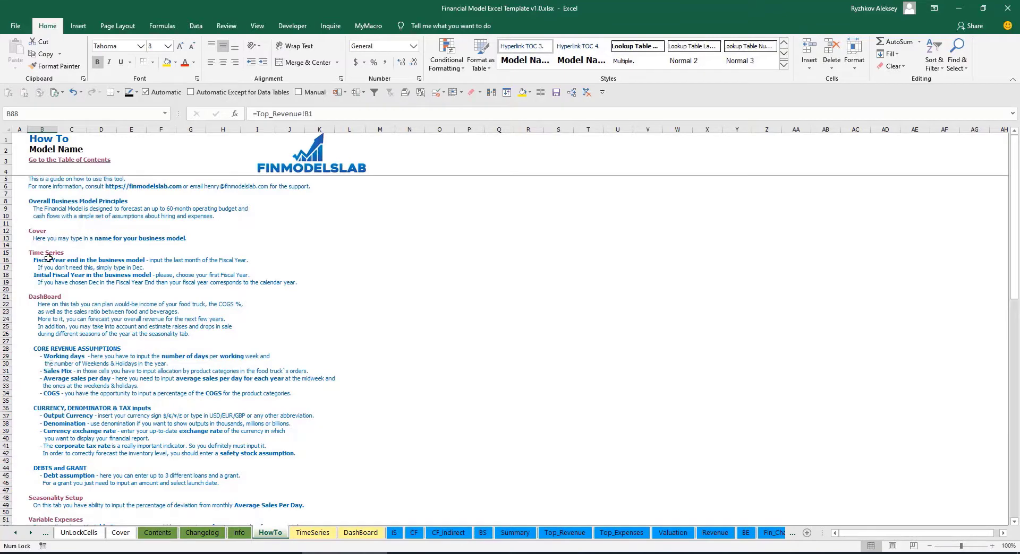
{"action": "scroll", "coordinate": [53, 356], "scroll_direction": "down", "scroll_amount": 3}
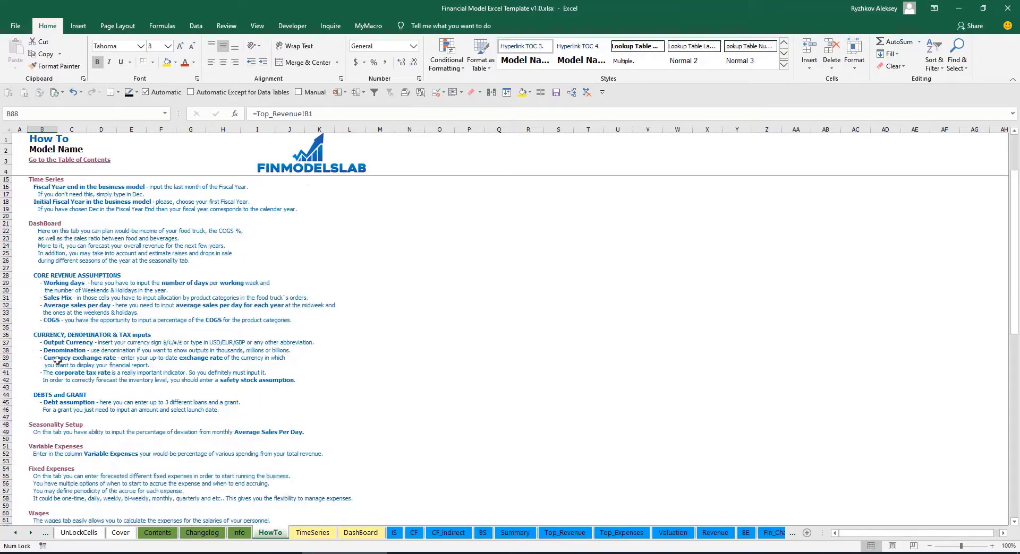
{"action": "scroll", "coordinate": [60, 383], "scroll_direction": "down", "scroll_amount": 3}
{"action": "scroll", "coordinate": [54, 413], "scroll_direction": "down", "scroll_amount": 6}
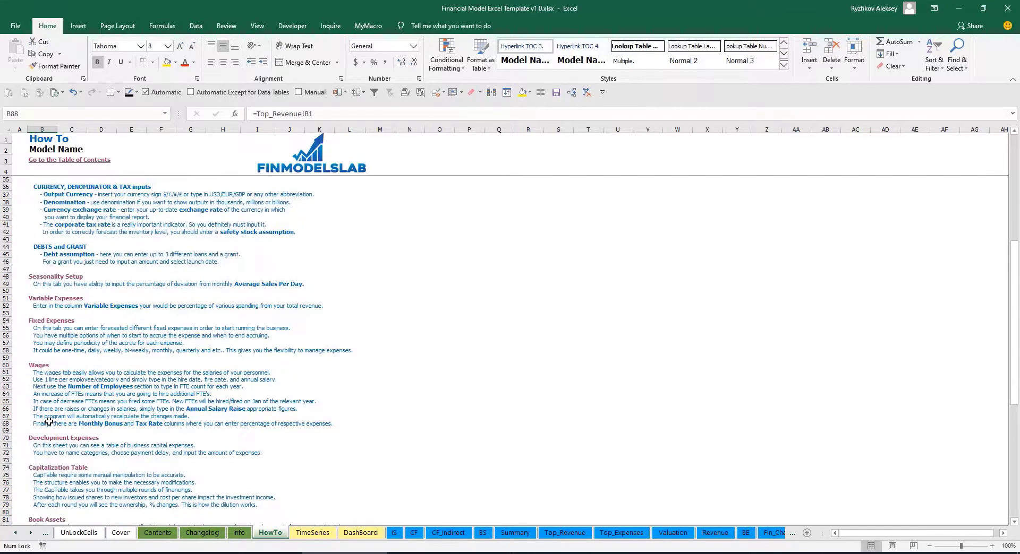
{"action": "scroll", "coordinate": [52, 420], "scroll_direction": "up", "scroll_amount": 12}
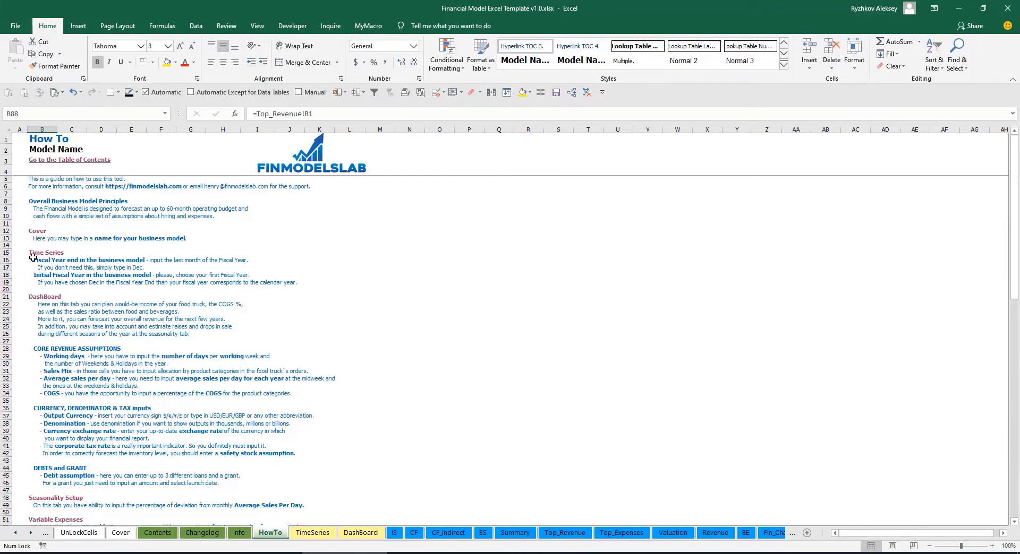
{"action": "scroll", "coordinate": [36, 287], "scroll_direction": "down", "scroll_amount": 10}
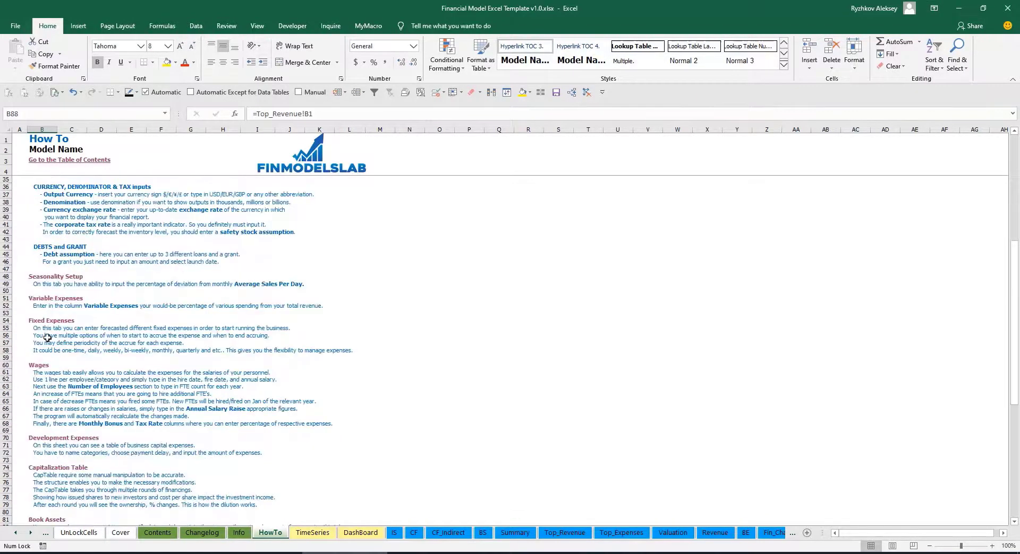
{"action": "scroll", "coordinate": [47, 300], "scroll_direction": "down", "scroll_amount": 3}
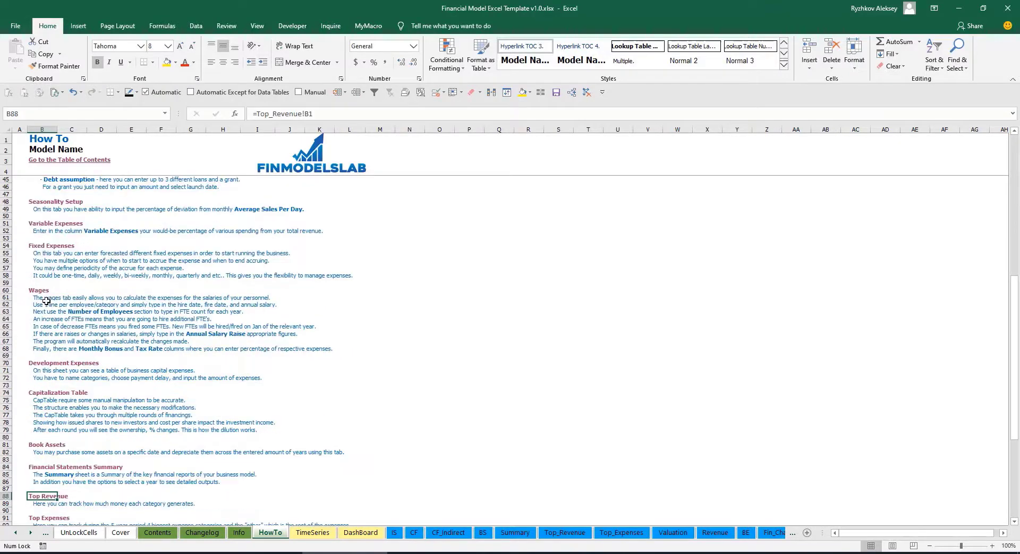
{"action": "left_click", "coordinate": [35, 446]}
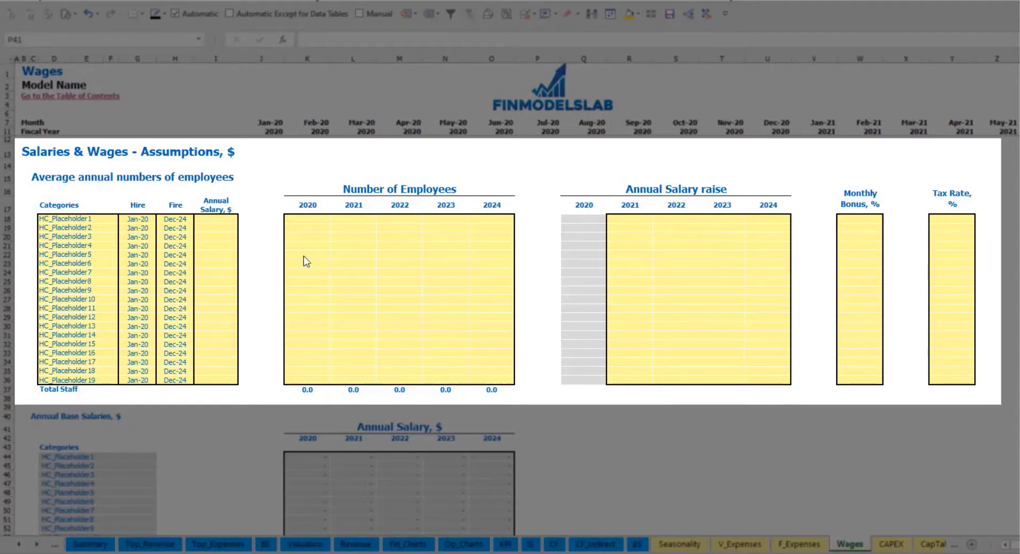
Step: Name the first staff category CFO on the Wages sheet and set its hire date to Mar-20
{"action": "left_click", "coordinate": [104, 219]}
{"action": "type", "text": "CF"}
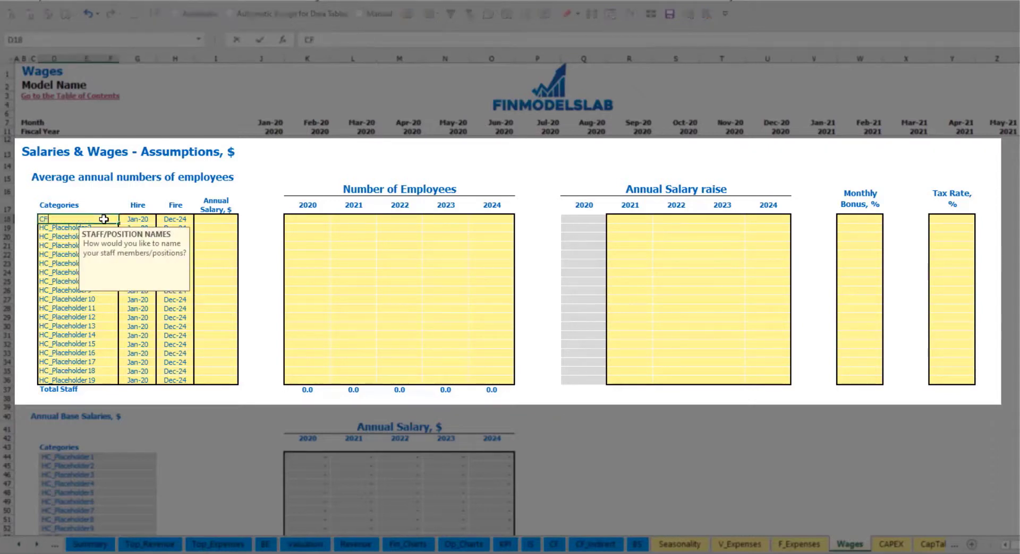
{"action": "type", "text": "O"}
{"action": "key", "text": "Return"}
{"action": "left_click", "coordinate": [143, 222]}
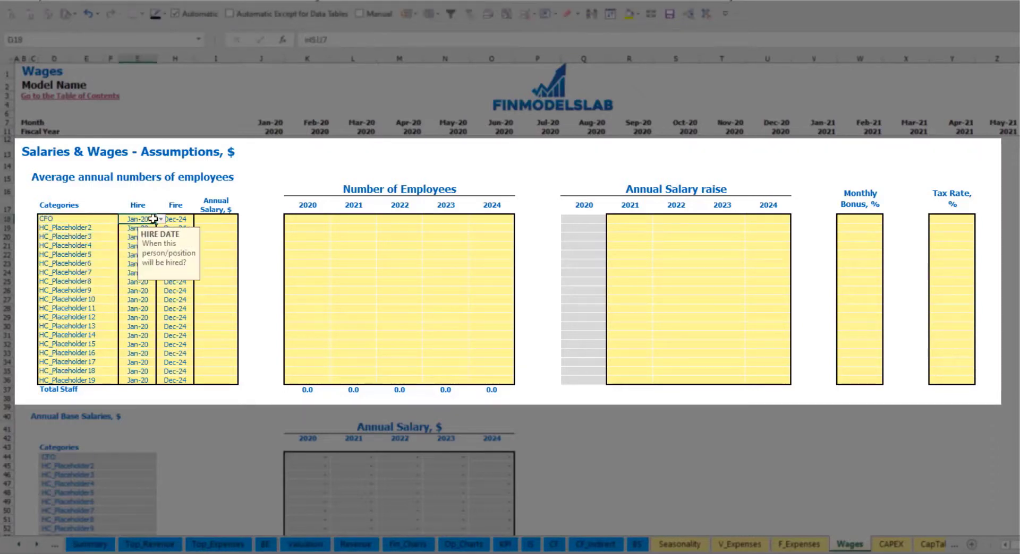
{"action": "left_click", "coordinate": [160, 218]}
{"action": "key", "text": "Down"}
{"action": "key", "text": "Down"}
{"action": "key", "text": "Return"}
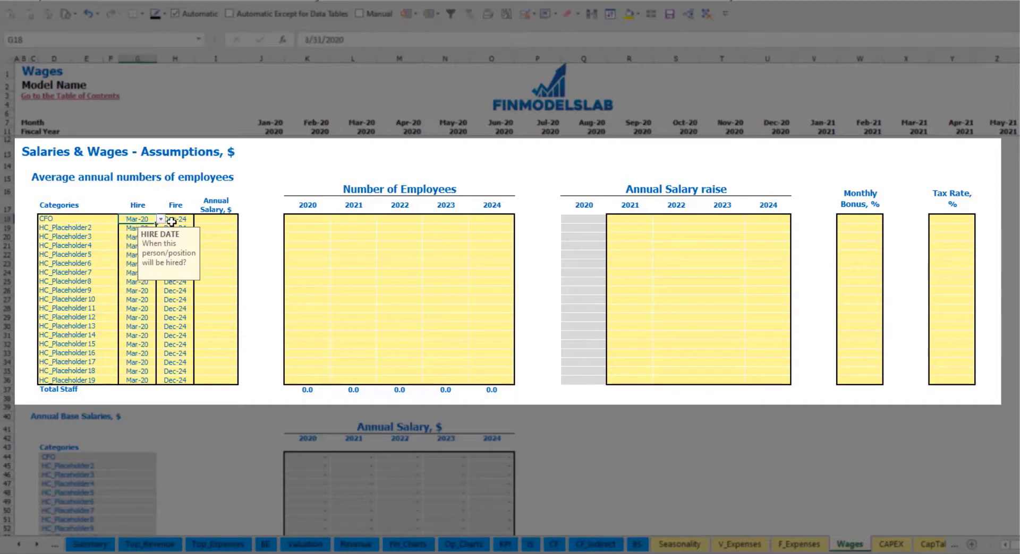
Step: Check the CFO's fire date and set the annual salary to 50,000
{"action": "left_click", "coordinate": [190, 219]}
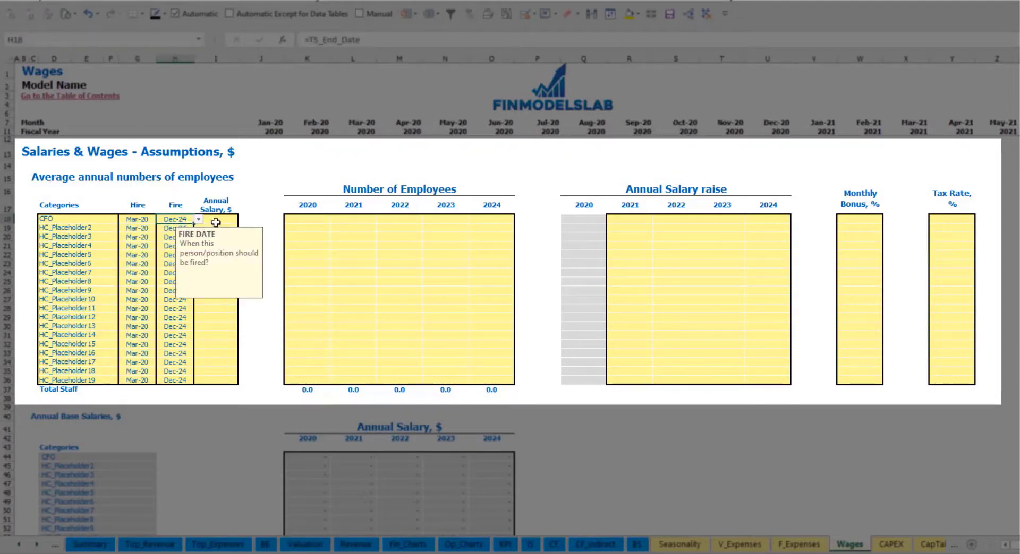
{"action": "left_click", "coordinate": [219, 220]}
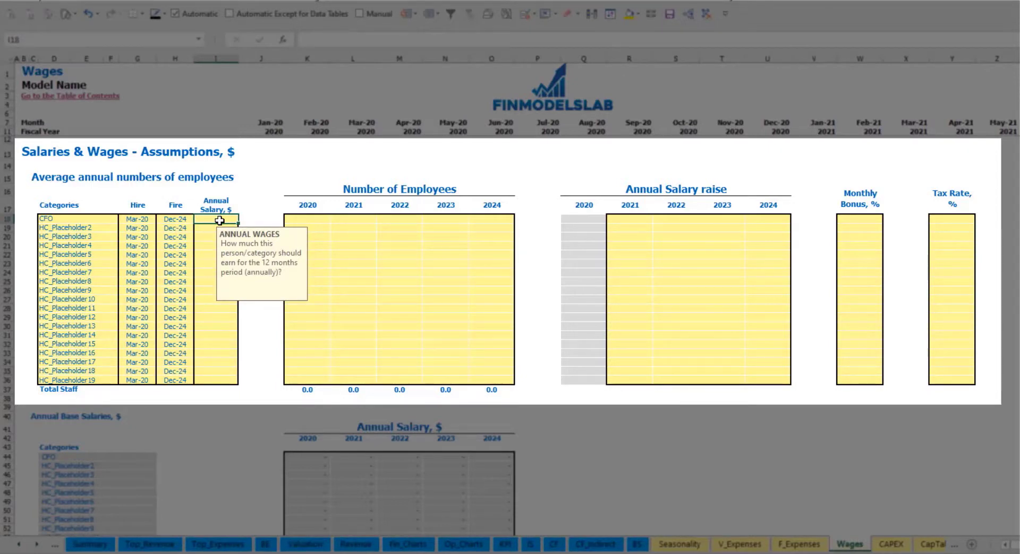
{"action": "type", "text": "50,"}
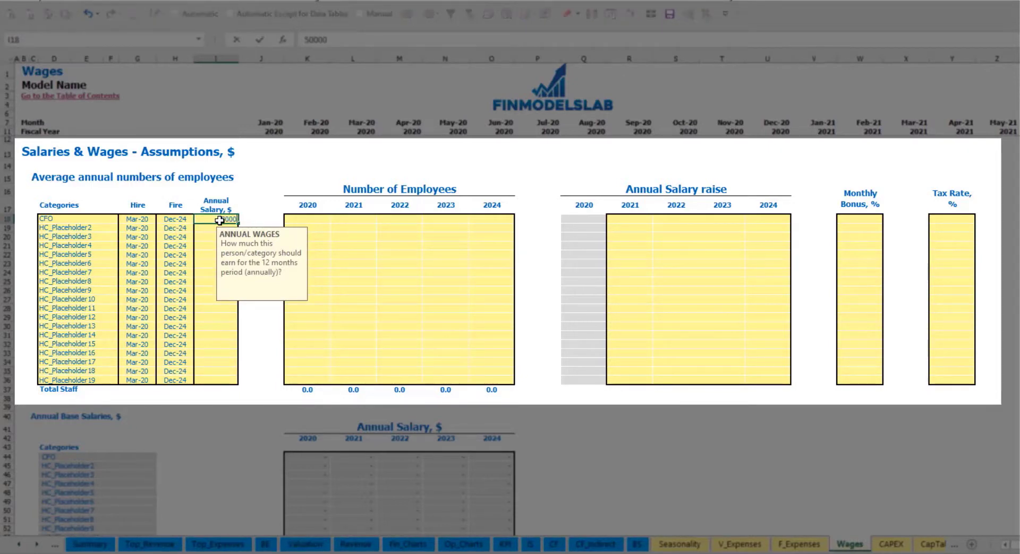
{"action": "type", "text": "000"}
{"action": "key", "text": "Return"}
Step: Set the CFO's number of employees to 1 for each year from 2020 to 2024
{"action": "left_click", "coordinate": [320, 222]}
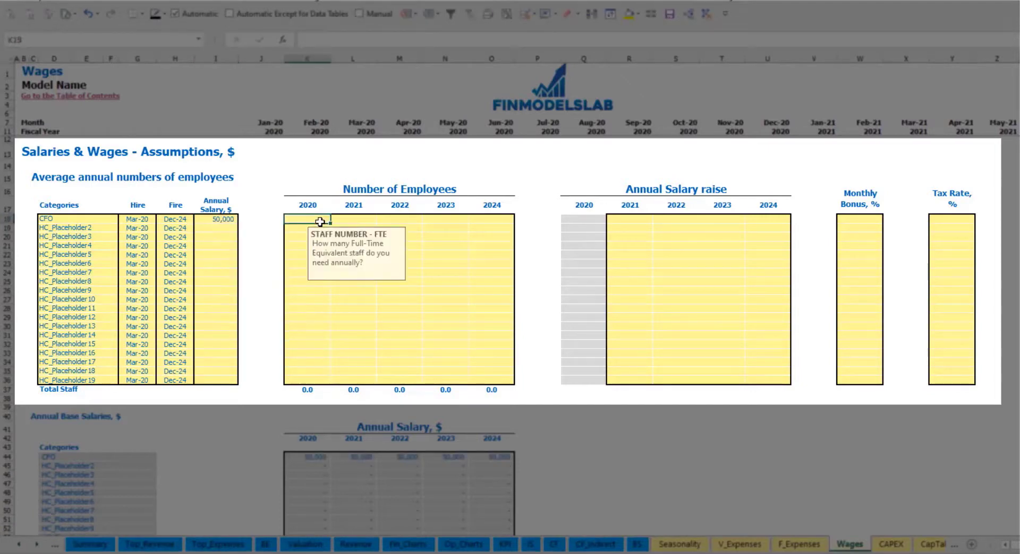
{"action": "type", "text": "1"}
{"action": "key", "text": "Right"}
{"action": "type", "text": "1"}
{"action": "key", "text": "Right"}
{"action": "type", "text": "1"}
{"action": "key", "text": "Right"}
{"action": "type", "text": "1"}
{"action": "key", "text": "Right"}
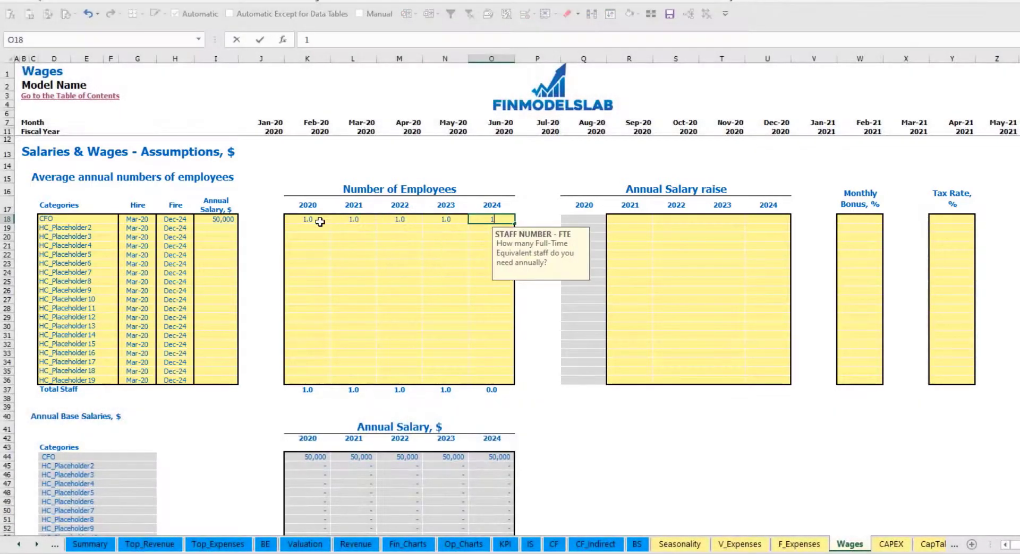
Step: Examine the CFO row in the Total Staff Numbers table across the months, and return to the wage assumptions
{"action": "scroll", "coordinate": [544, 300], "scroll_direction": "down", "scroll_amount": 5}
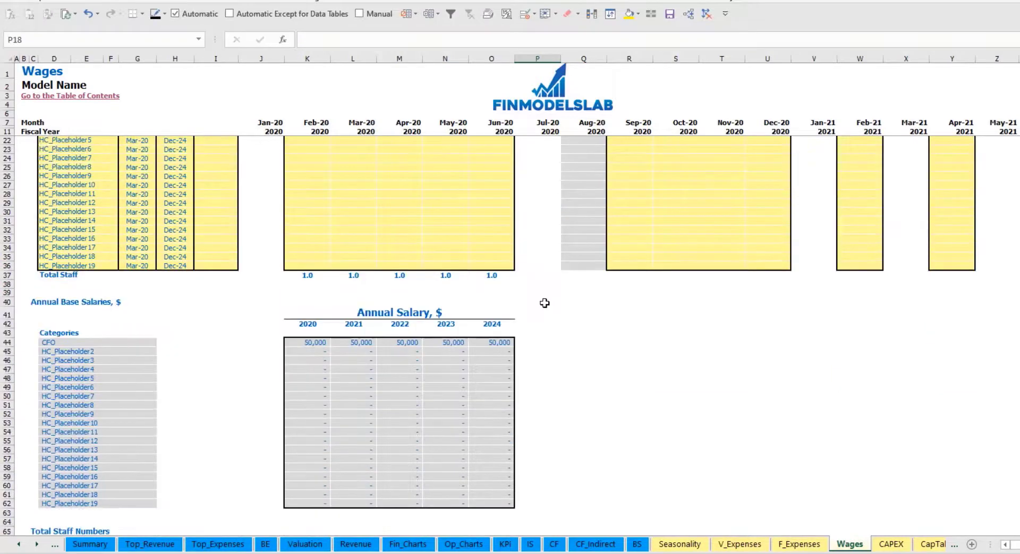
{"action": "scroll", "coordinate": [558, 284], "scroll_direction": "up", "scroll_amount": 5}
{"action": "scroll", "coordinate": [420, 369], "scroll_direction": "down", "scroll_amount": 13}
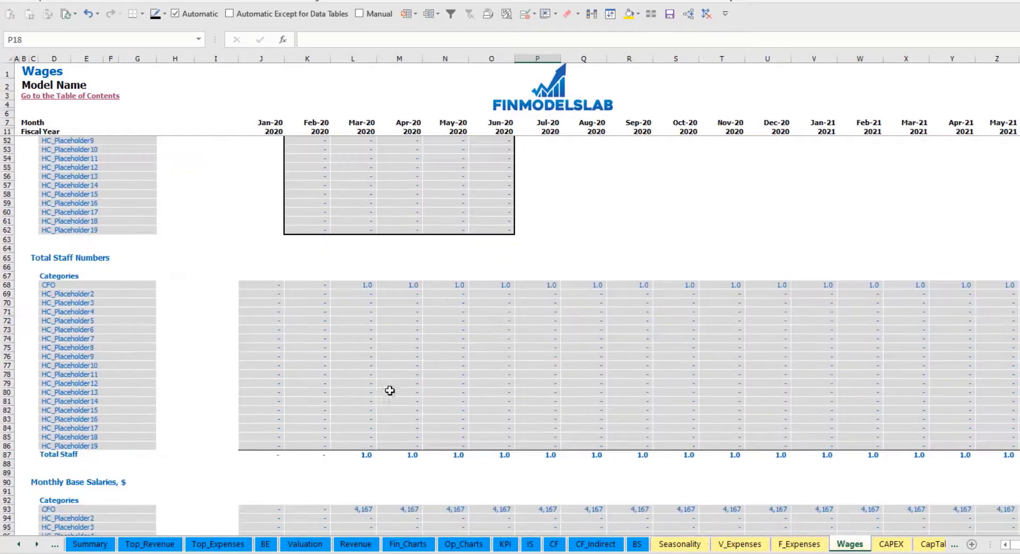
{"action": "left_click", "coordinate": [367, 287]}
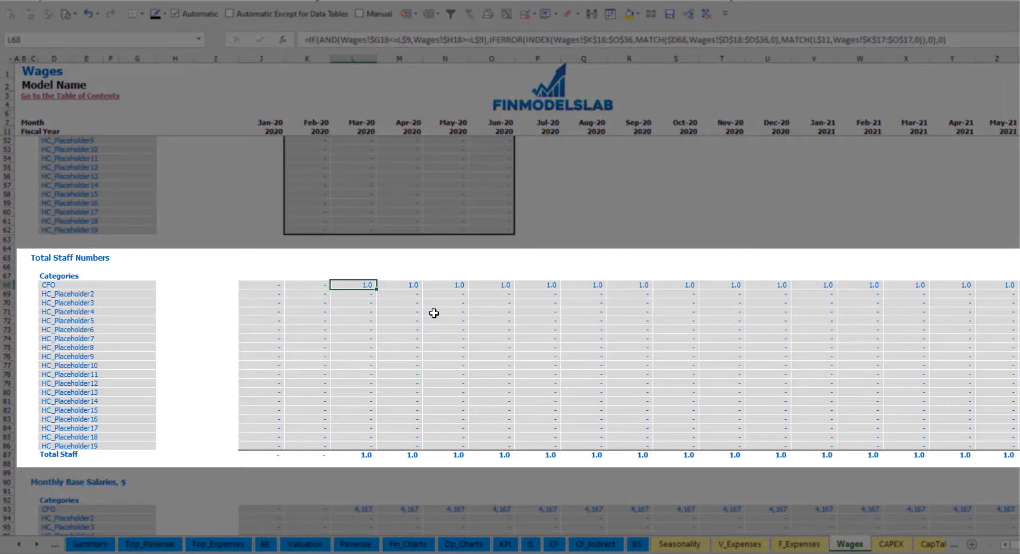
{"action": "key", "text": "ctrl+Right"}
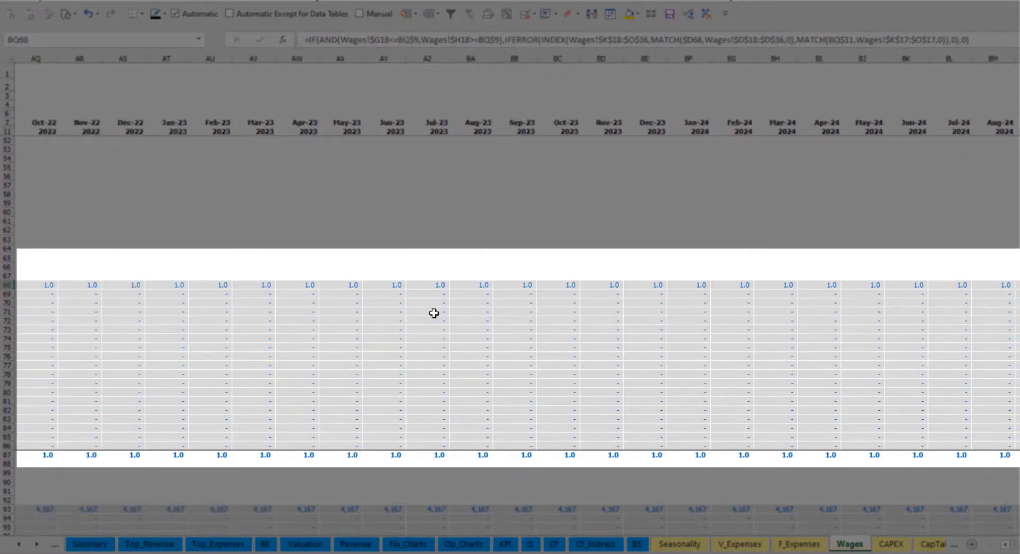
{"action": "key", "text": "Home"}
{"action": "scroll", "coordinate": [434, 314], "scroll_direction": "up", "scroll_amount": 13}
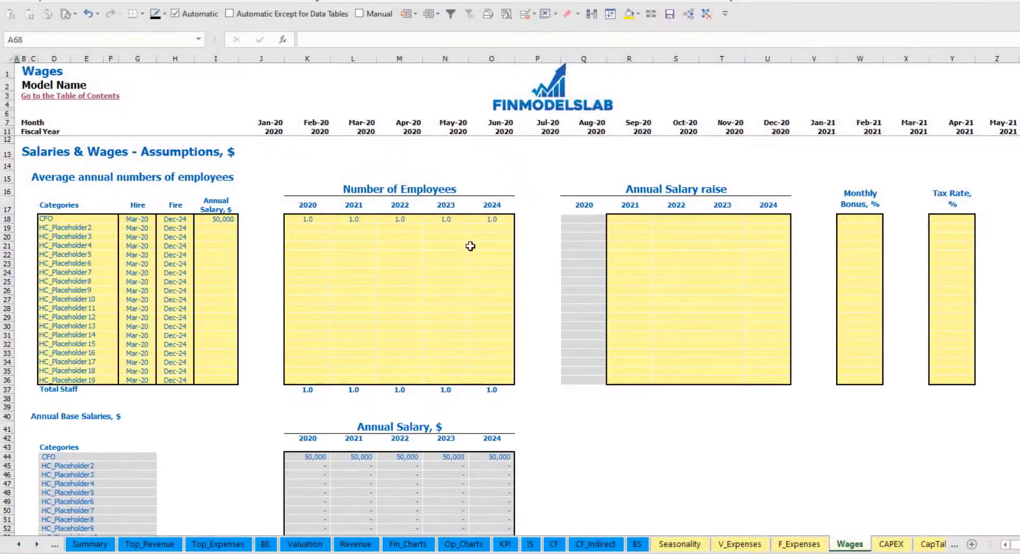
Step: Set the CFO's annual salary raise to 5% for 2021 and copy it to 2022 through 2024
{"action": "left_click", "coordinate": [634, 221]}
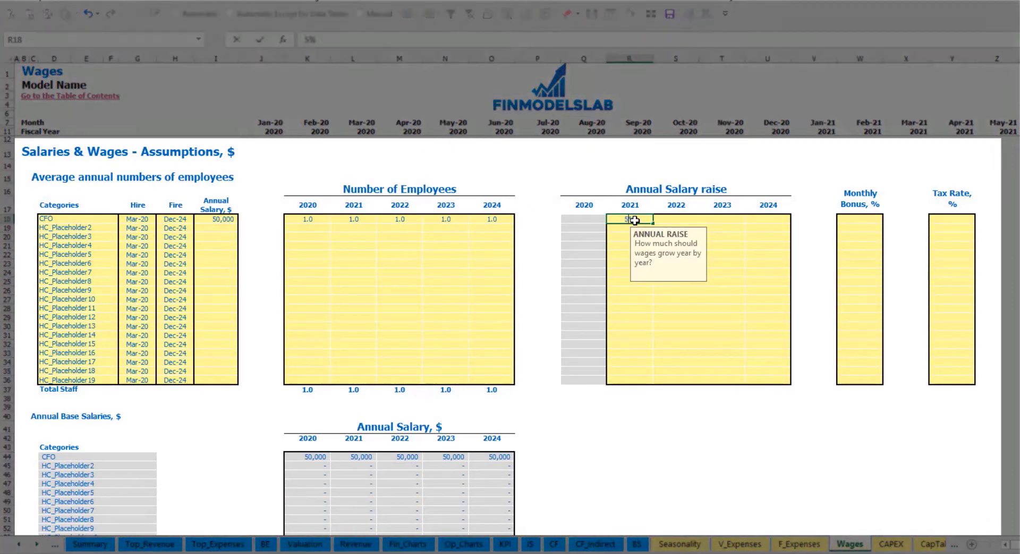
{"action": "key", "text": "Return"}
{"action": "key", "text": "Up"}
{"action": "key", "text": "ctrl+c"}
{"action": "key", "text": "Right"}
{"action": "key", "text": "shift+Right"}
{"action": "key", "text": "shift+Right"}
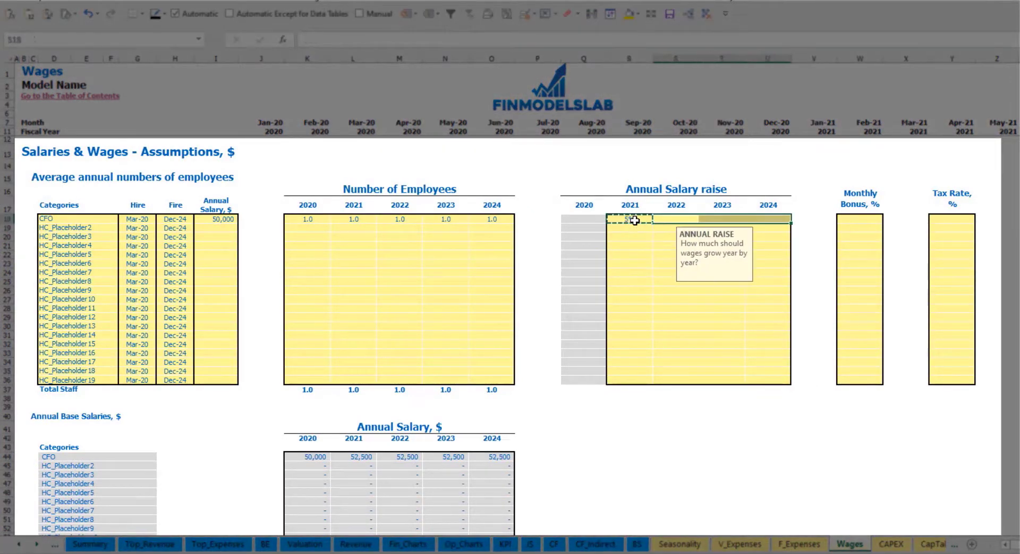
{"action": "key", "text": "ctrl+v"}
Step: Compare the CFO's yearly figures in the Annual Salary table with the base salary and annual raise inputs
{"action": "left_click_drag", "start_coordinate": [312, 459], "coordinate": [486, 460]}
{"action": "left_click", "coordinate": [362, 469]}
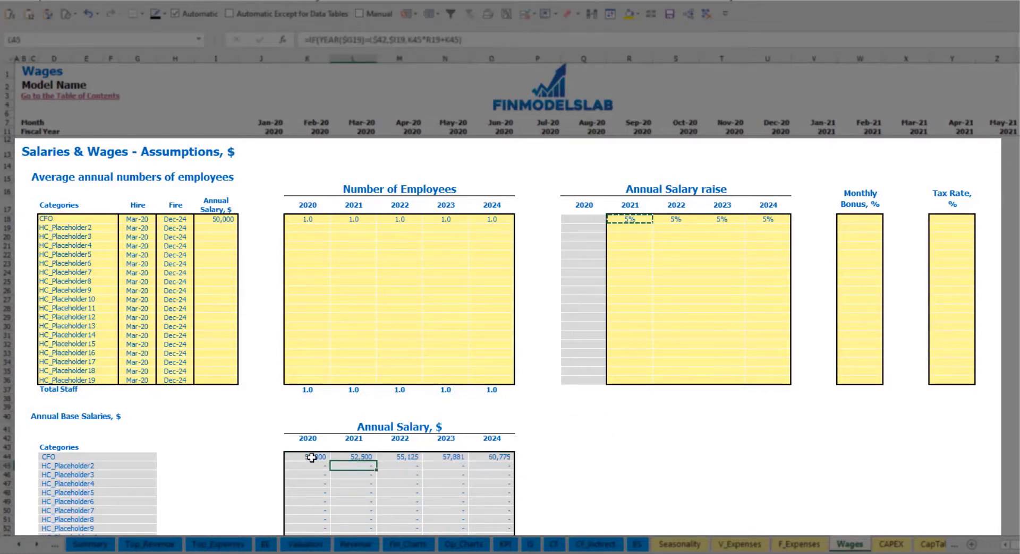
{"action": "left_click", "coordinate": [223, 220]}
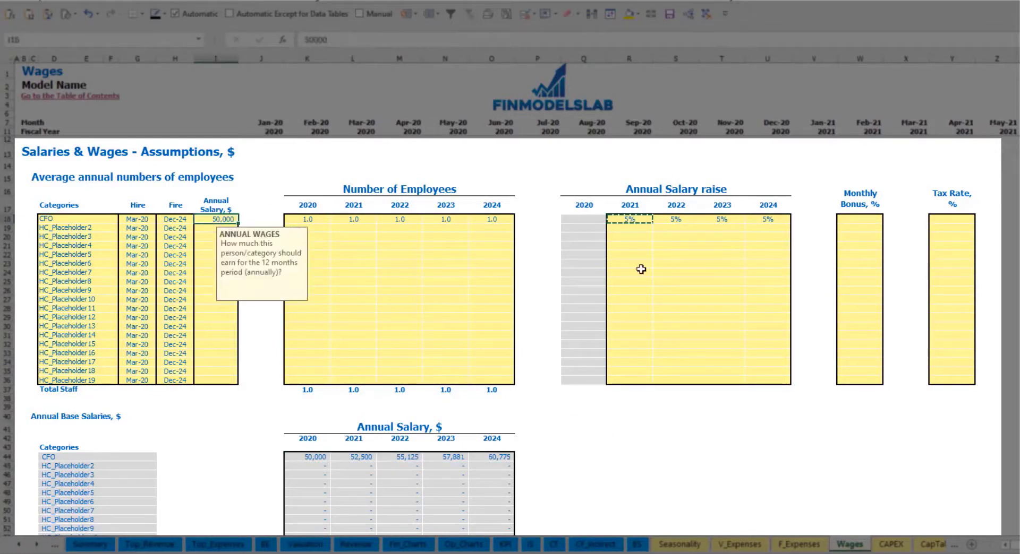
{"action": "left_click_drag", "start_coordinate": [650, 220], "coordinate": [765, 220]}
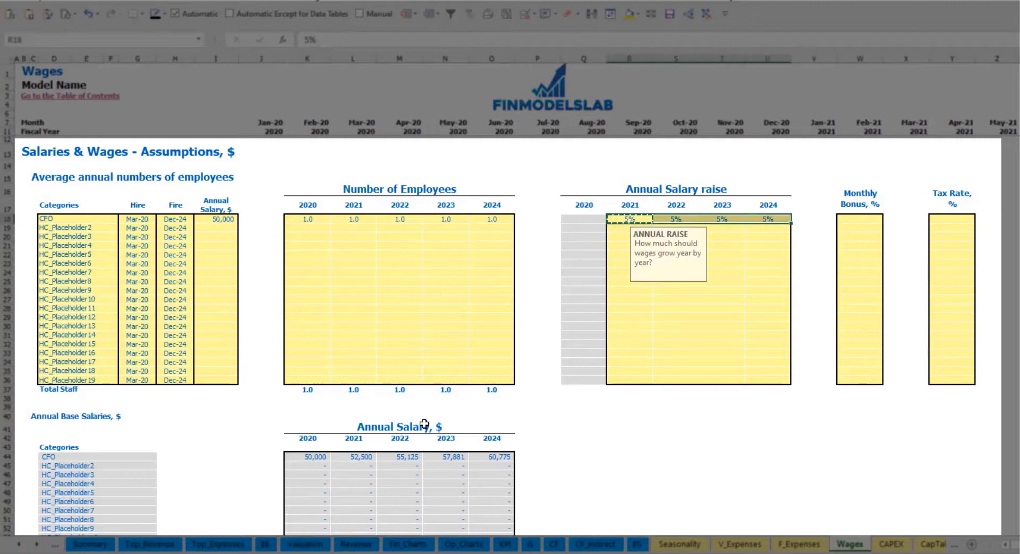
{"action": "left_click", "coordinate": [351, 458]}
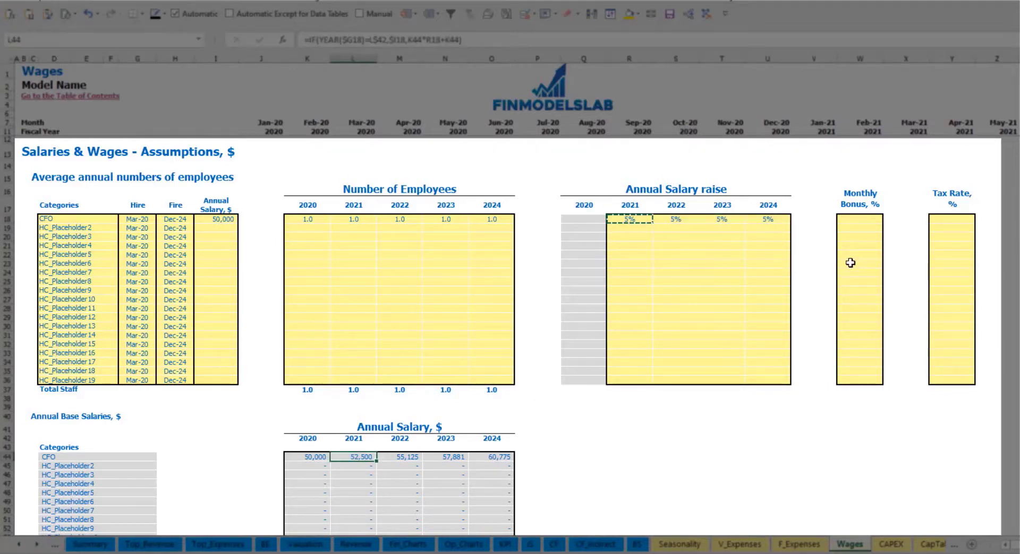
Step: Set the CFO's monthly bonus to 10% and tax rate to 5%
{"action": "left_click", "coordinate": [865, 219]}
{"action": "type", "text": "10"}
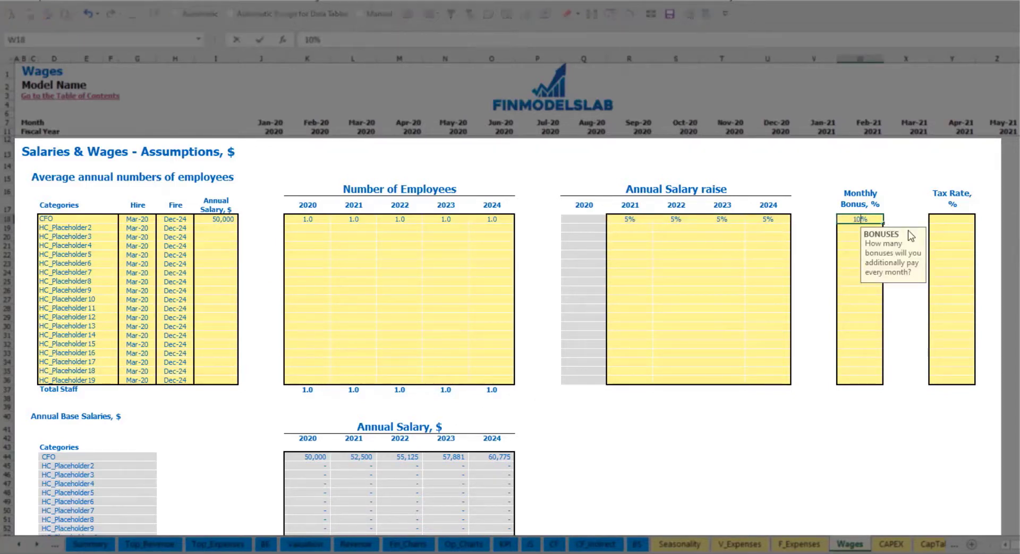
{"action": "key", "text": "Return"}
{"action": "left_click", "coordinate": [961, 217]}
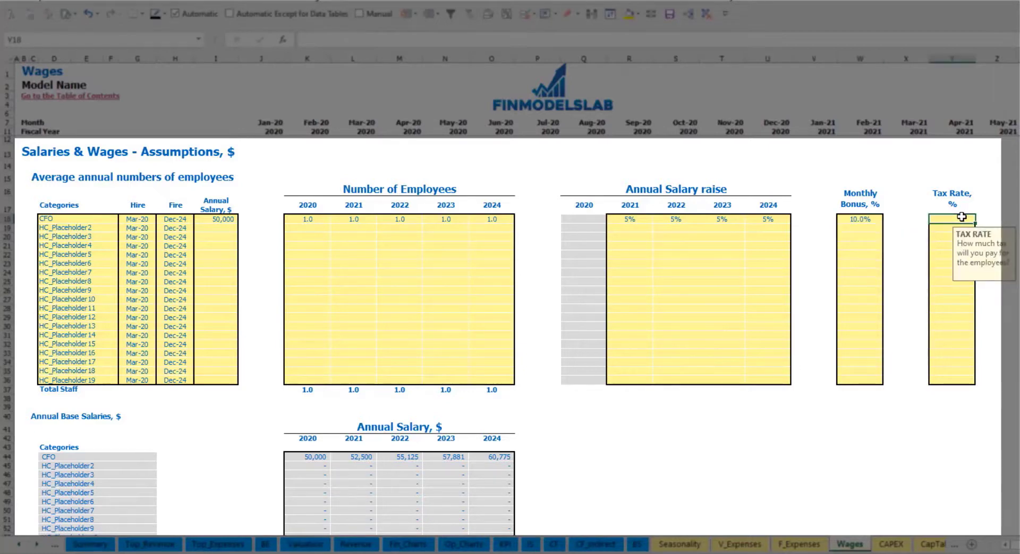
{"action": "type", "text": "5"}
{"action": "key", "text": "Return"}
Step: Examine the CFO rows and formulas under Monthly Base Salaries and Monthly Bonus, and the CFO row under Monthly Base Taxes
{"action": "scroll", "coordinate": [404, 332], "scroll_direction": "down", "scroll_amount": 17}
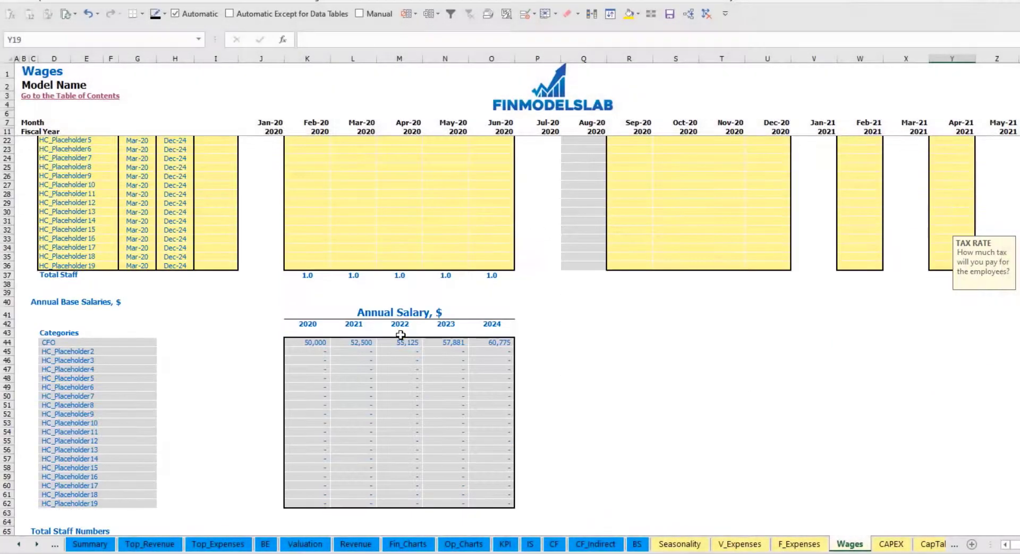
{"action": "scroll", "coordinate": [12, 426], "scroll_direction": "down", "scroll_amount": 3}
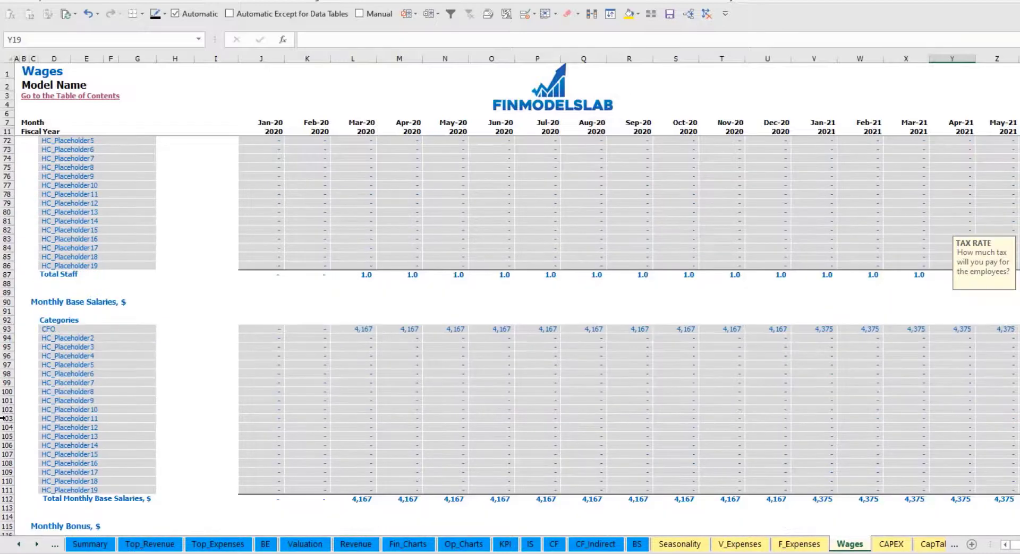
{"action": "left_click", "coordinate": [6, 332]}
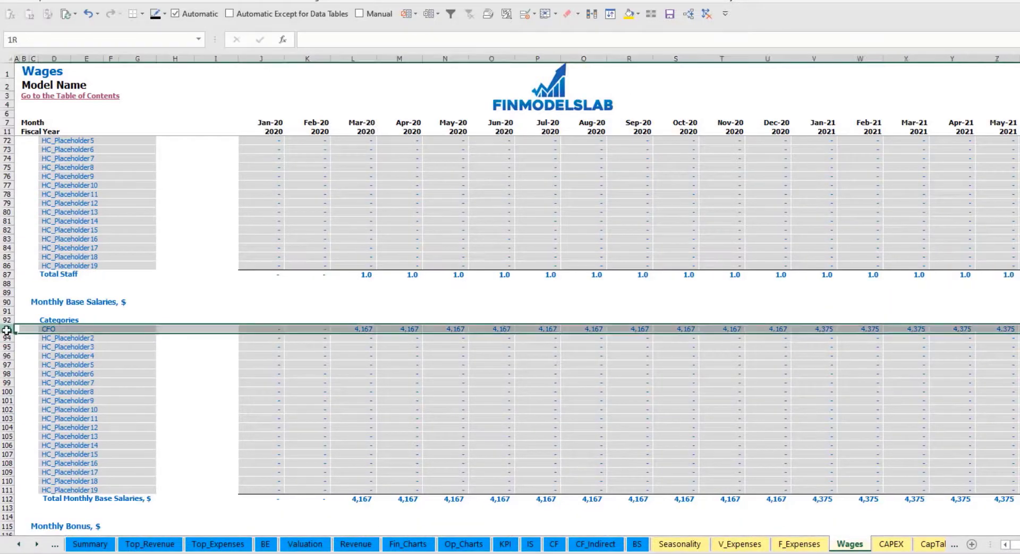
{"action": "left_click", "coordinate": [366, 329]}
{"action": "scroll", "coordinate": [147, 397], "scroll_direction": "down", "scroll_amount": 7}
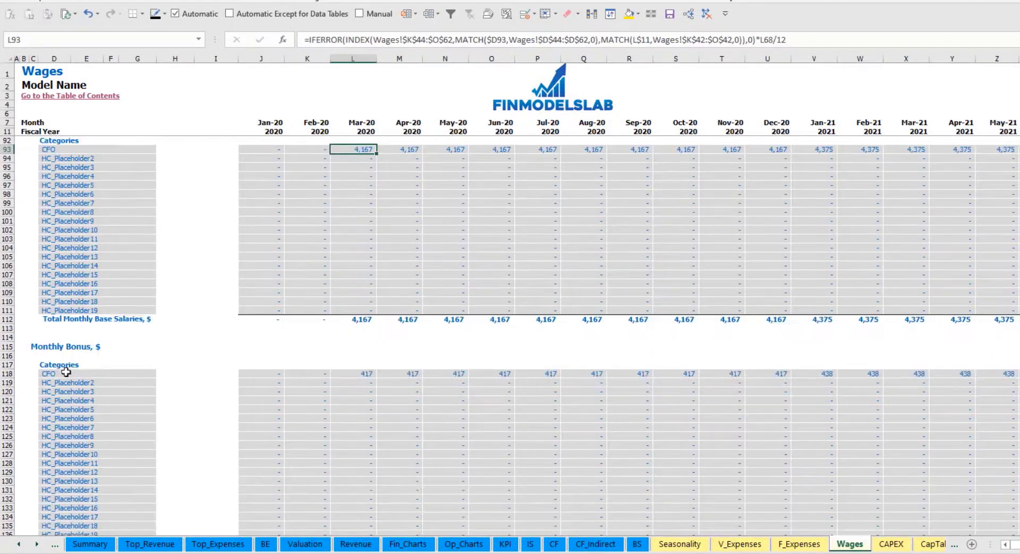
{"action": "left_click", "coordinate": [7, 373]}
{"action": "left_click", "coordinate": [366, 375]}
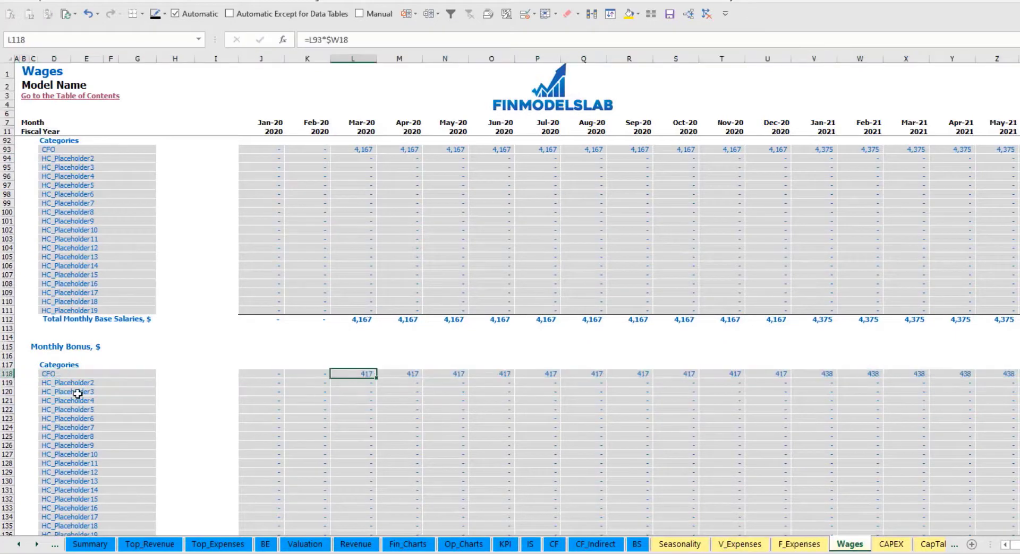
{"action": "scroll", "coordinate": [78, 393], "scroll_direction": "down", "scroll_amount": 7}
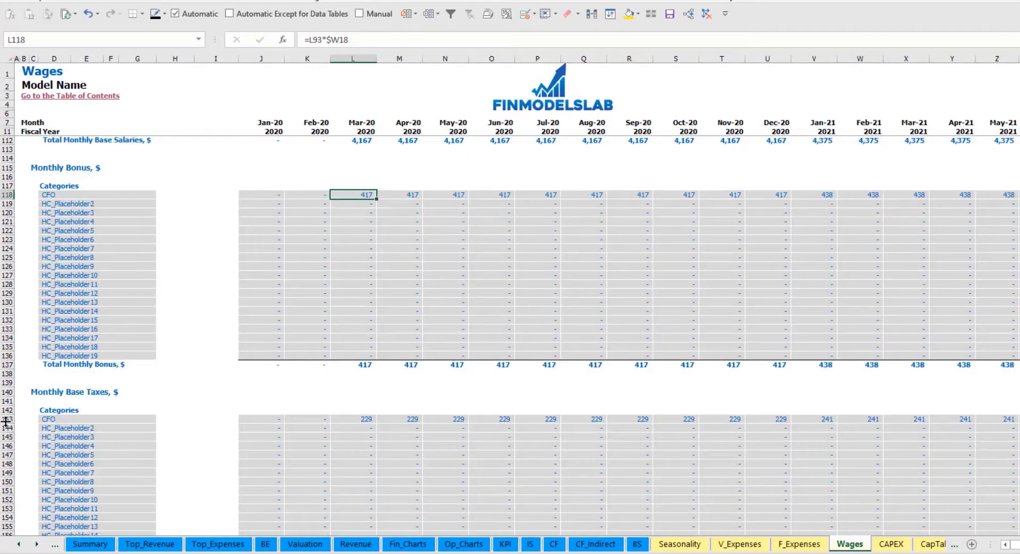
{"action": "left_click", "coordinate": [6, 419]}
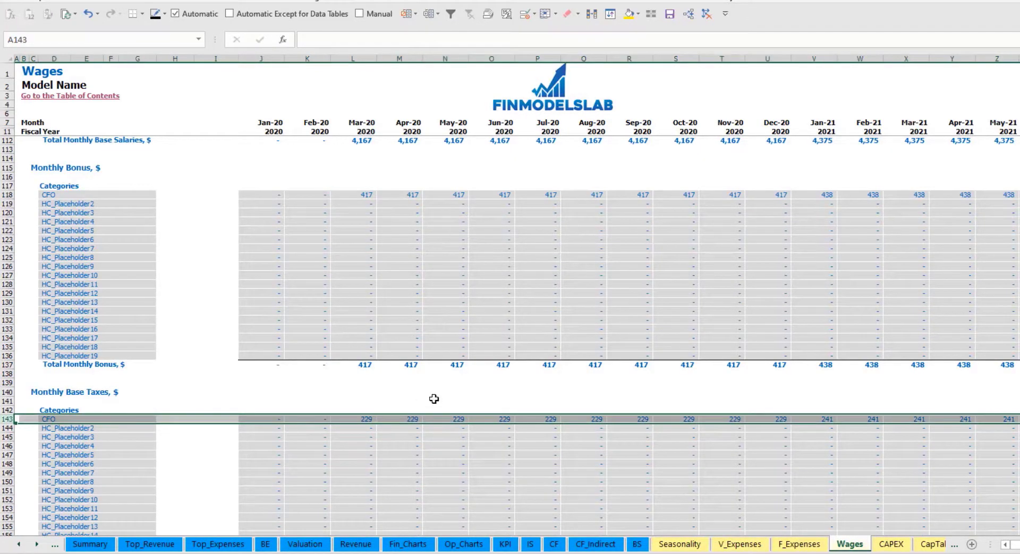
Step: Rename the HC_Placeholder2 staff category in the Wages assumptions as Admin HC
{"action": "scroll", "coordinate": [434, 399], "scroll_direction": "up", "scroll_amount": 20}
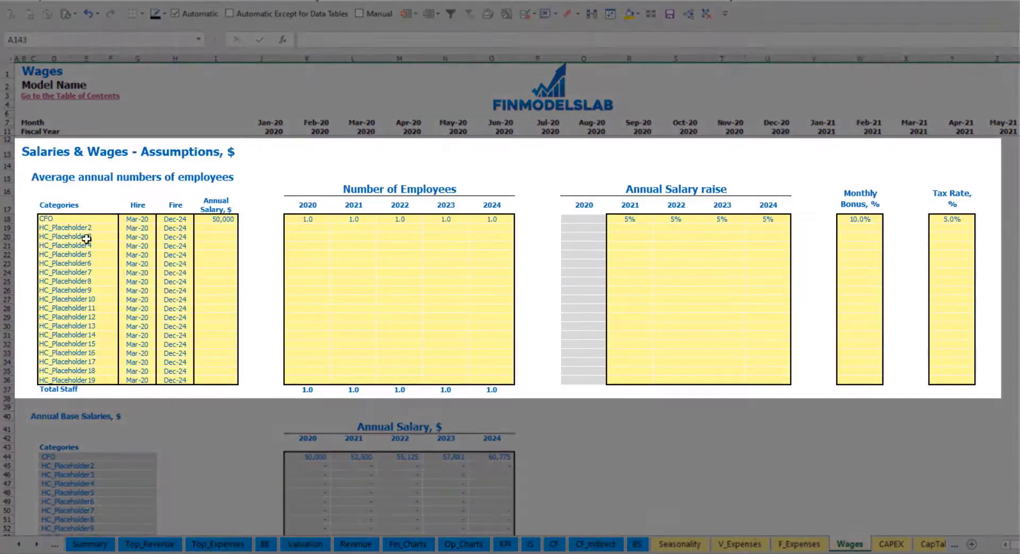
{"action": "left_click", "coordinate": [75, 228]}
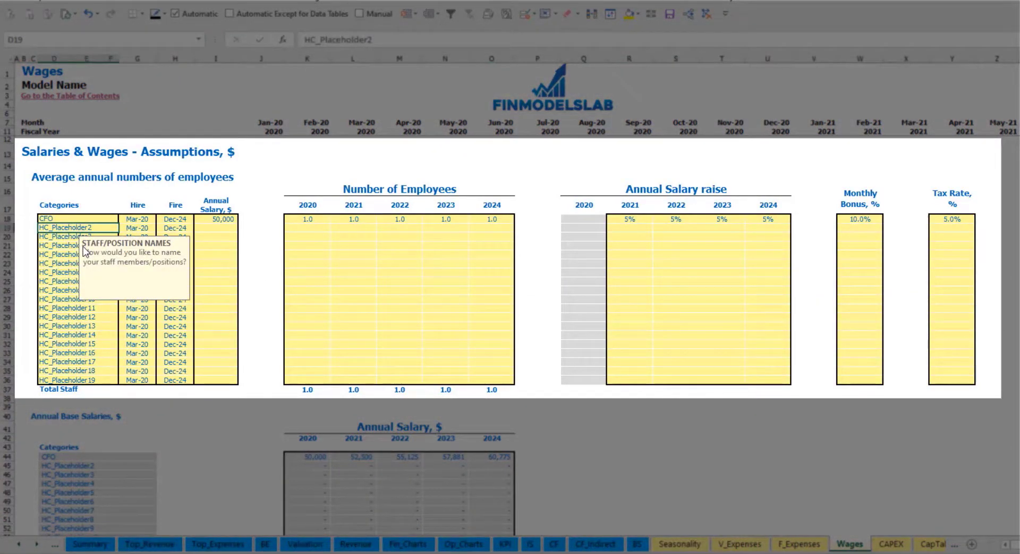
{"action": "type", "text": "Admin"}
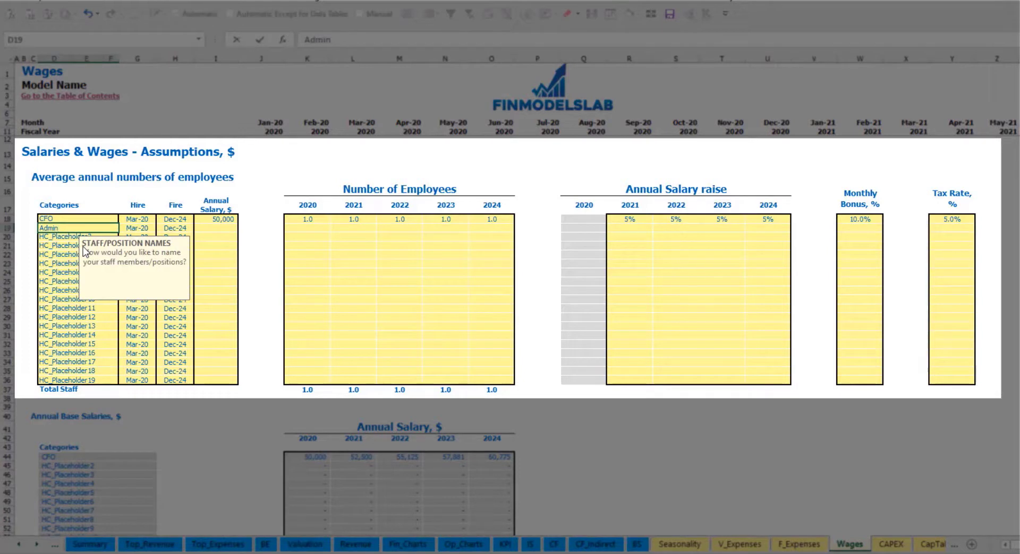
{"action": "type", "text": " HC"}
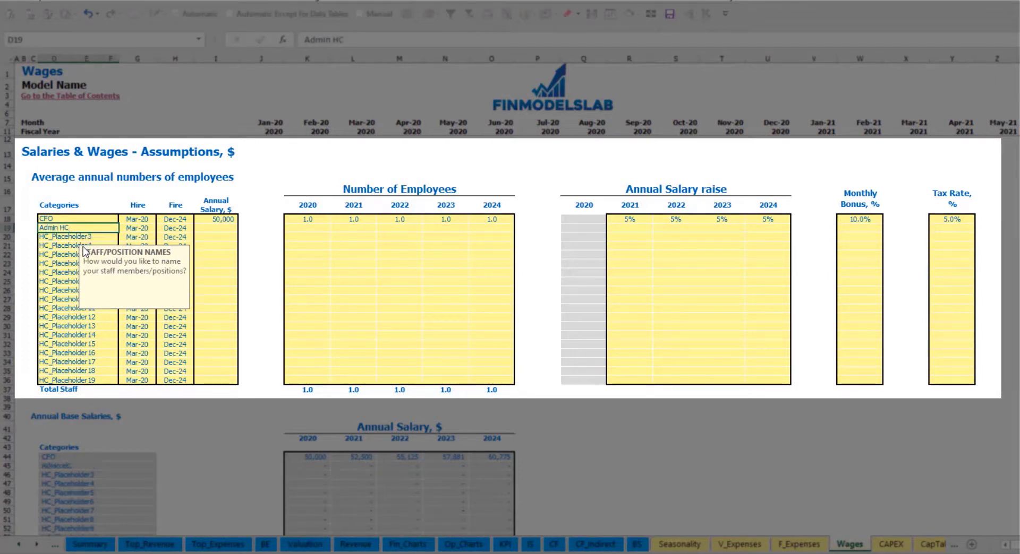
{"action": "key", "text": "Return"}
Step: Set Admin HC's hire date to Apr-20 and annual salary to 30,000, keeping the default fire date
{"action": "left_click", "coordinate": [145, 229]}
{"action": "left_click", "coordinate": [160, 228]}
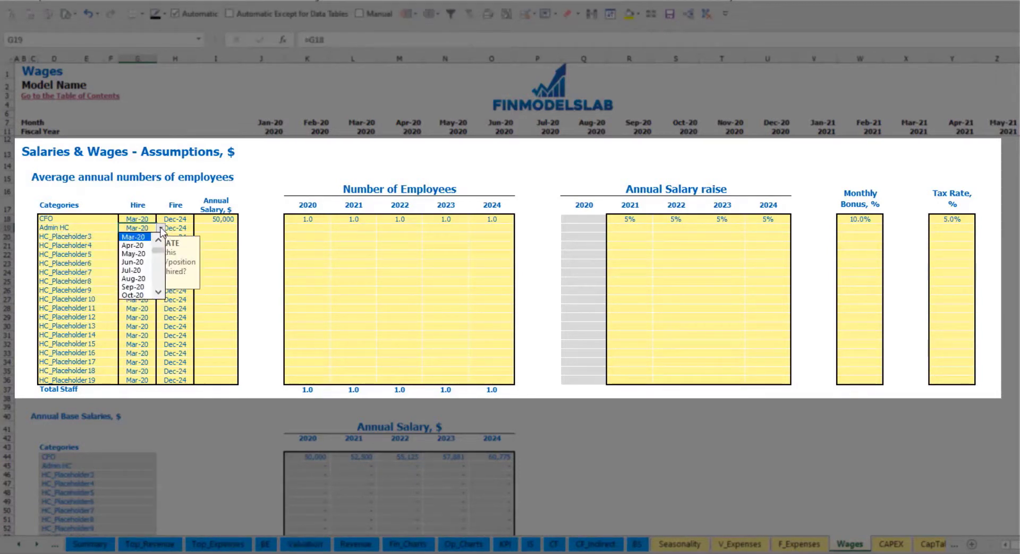
{"action": "left_click", "coordinate": [139, 258]}
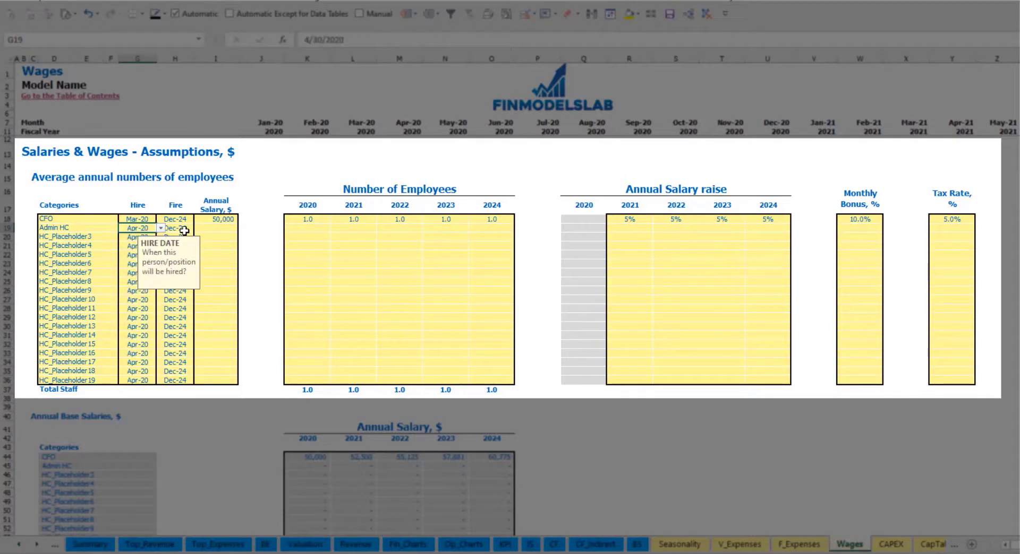
{"action": "left_click", "coordinate": [184, 231]}
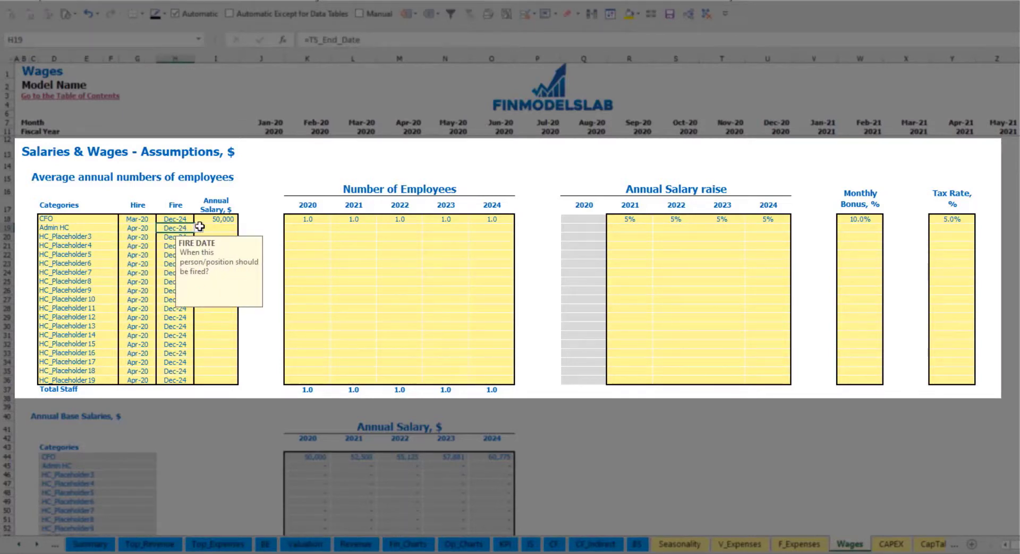
{"action": "left_click", "coordinate": [213, 228]}
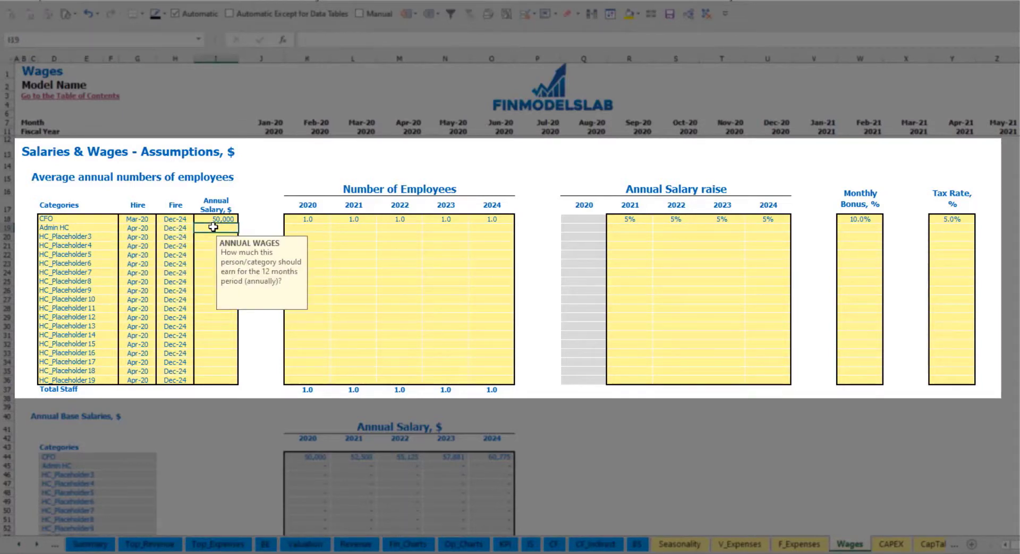
{"action": "type", "text": "30000"}
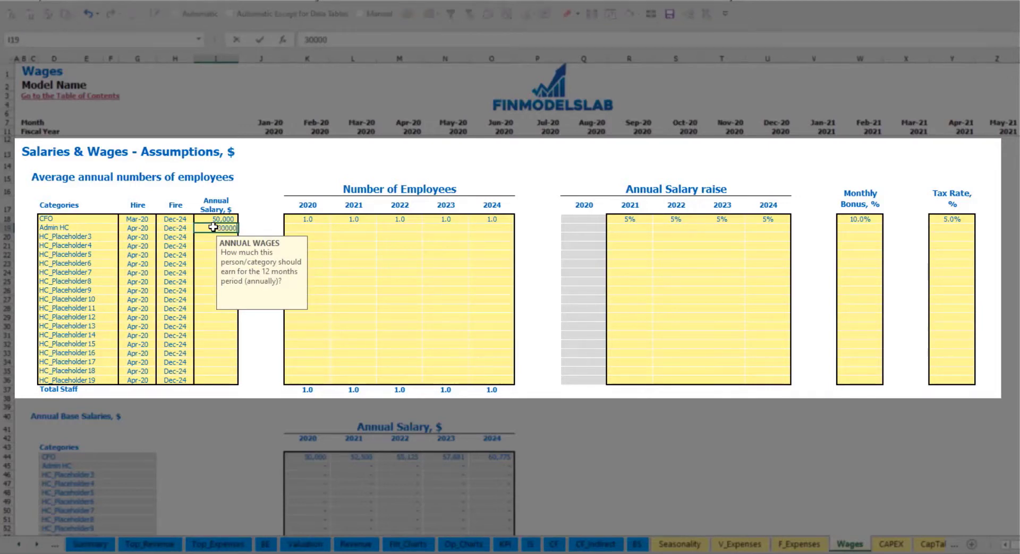
Step: Enter Admin HC's number of employees for 2020 through 2024 as 2, 4, 6, 8 and 10
{"action": "left_click", "coordinate": [316, 227]}
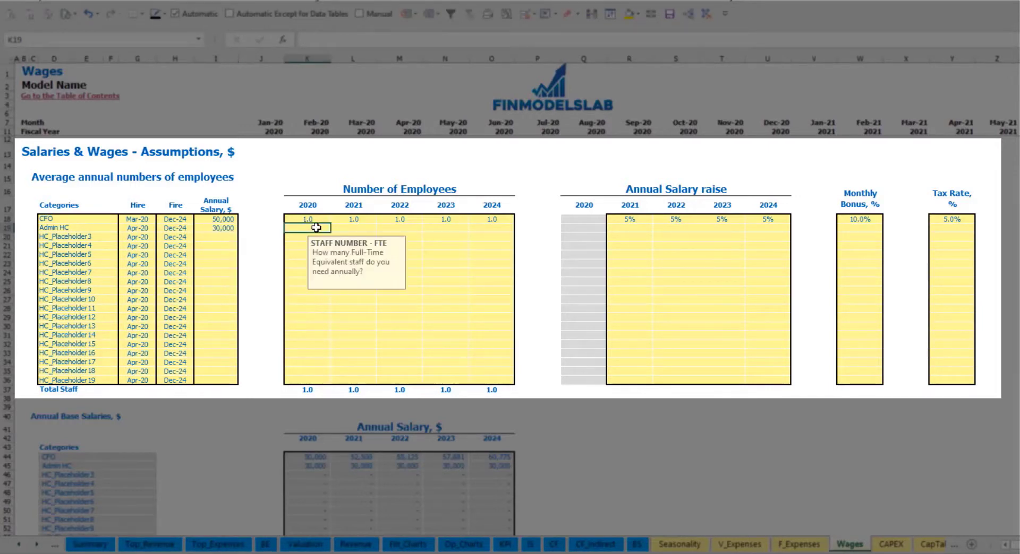
{"action": "type", "text": "2"}
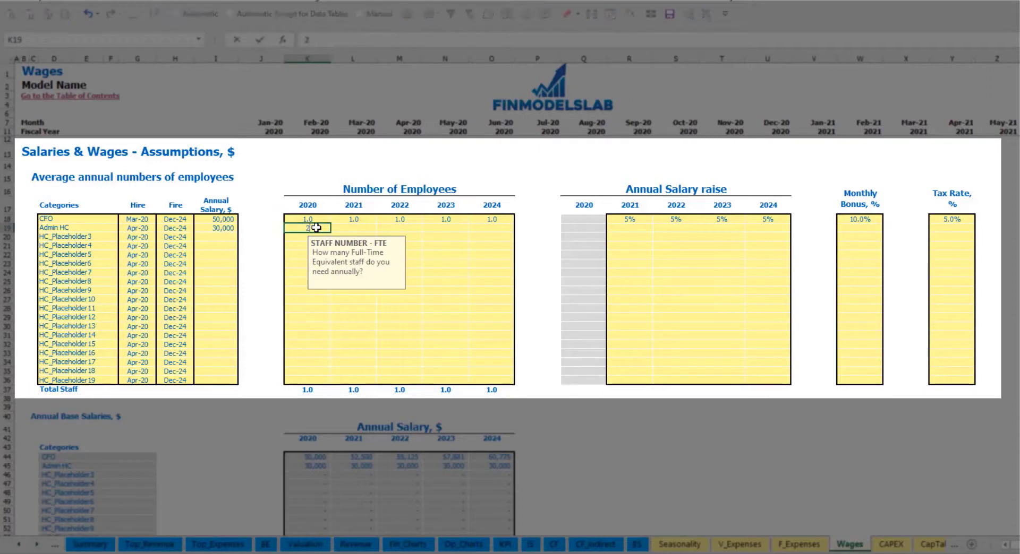
{"action": "key", "text": "Tab"}
{"action": "type", "text": "4"}
{"action": "key", "text": "Tab"}
{"action": "type", "text": "6"}
{"action": "key", "text": "Tab"}
{"action": "type", "text": "8"}
{"action": "key", "text": "Tab"}
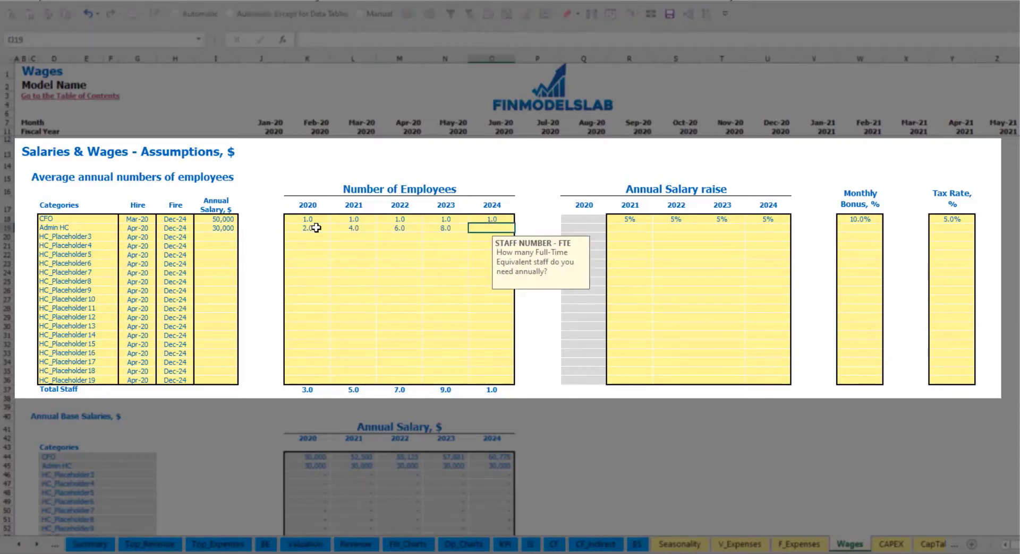
{"action": "type", "text": "10"}
{"action": "key", "text": "Tab"}
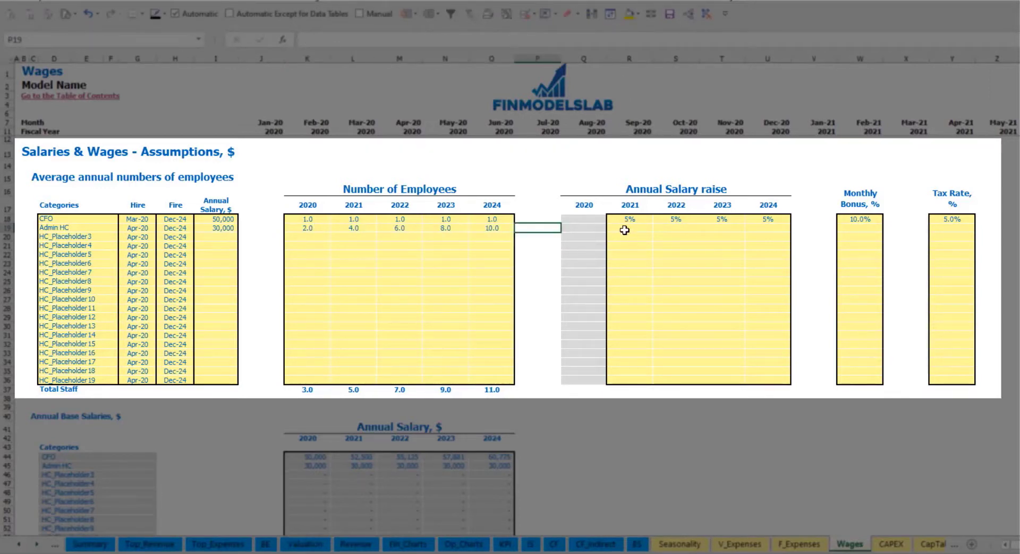
Step: Set Admin HC's annual salary raise to 3% for 2021 and copy it to 2022 through 2024
{"action": "left_click", "coordinate": [626, 227]}
{"action": "type", "text": "3"}
{"action": "key", "text": "Return"}
{"action": "key", "text": "Up"}
{"action": "key", "text": "ctrl+c"}
{"action": "key", "text": "Right"}
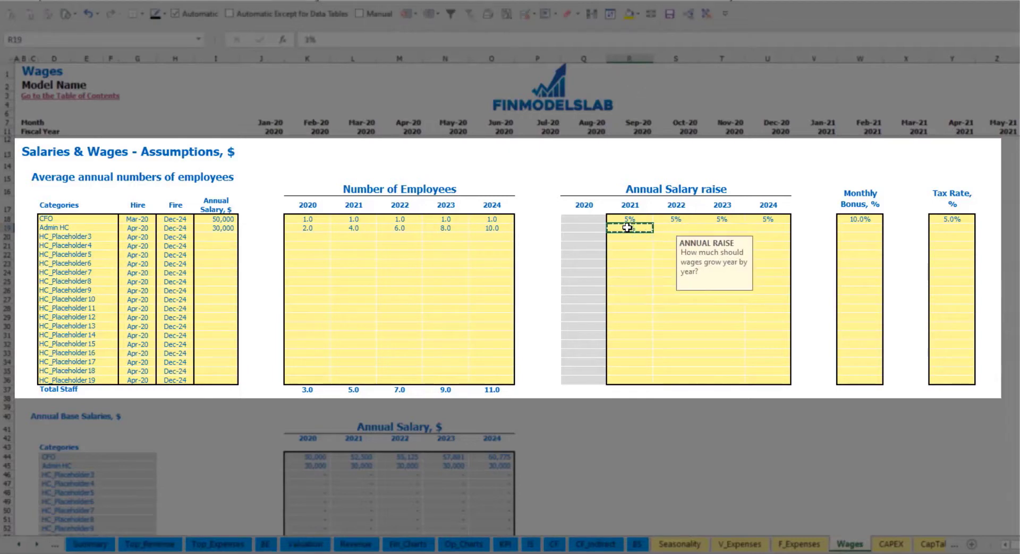
{"action": "key", "text": "shift+Right"}
{"action": "key", "text": "shift+Right"}
{"action": "key", "text": "ctrl+v"}
Step: Set Admin HC's monthly bonus to 5% and tax rate to 5%
{"action": "left_click", "coordinate": [873, 232]}
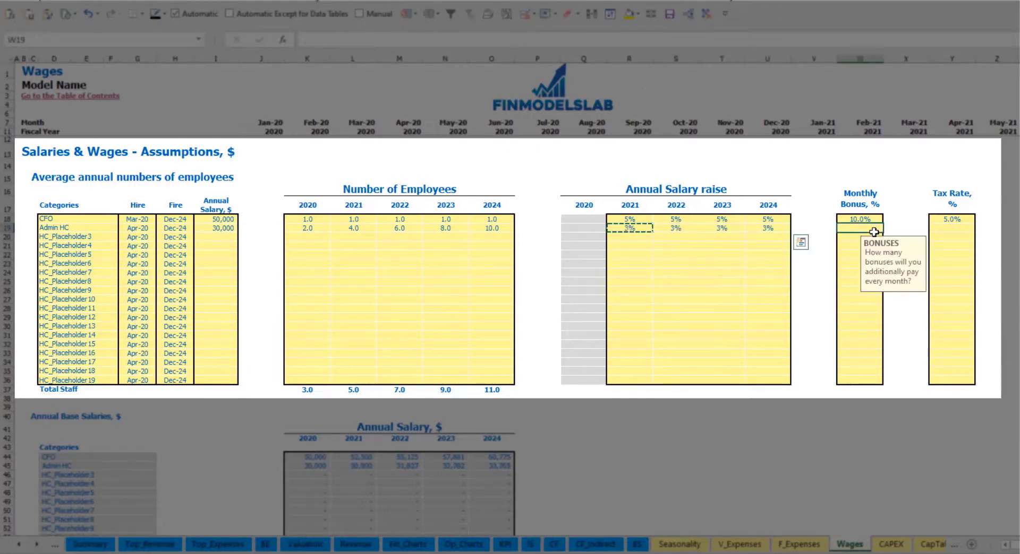
{"action": "type", "text": "5"}
{"action": "key", "text": "Tab"}
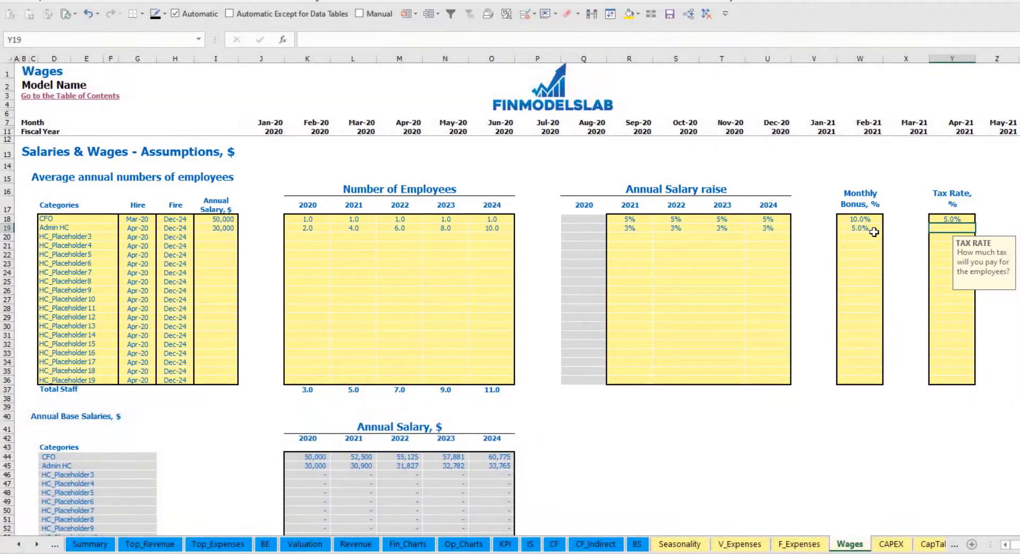
{"action": "type", "text": "5"}
{"action": "key", "text": "Return"}
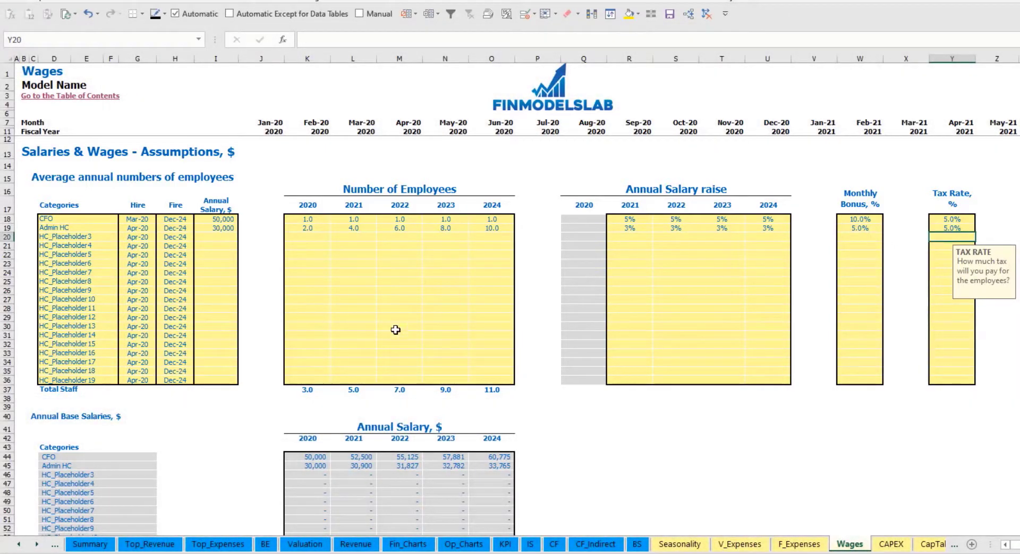
Step: Examine Admin HC's monthly headcount under Total Staff Numbers from its hire month through 2024
{"action": "scroll", "coordinate": [395, 330], "scroll_direction": "down", "scroll_amount": 13}
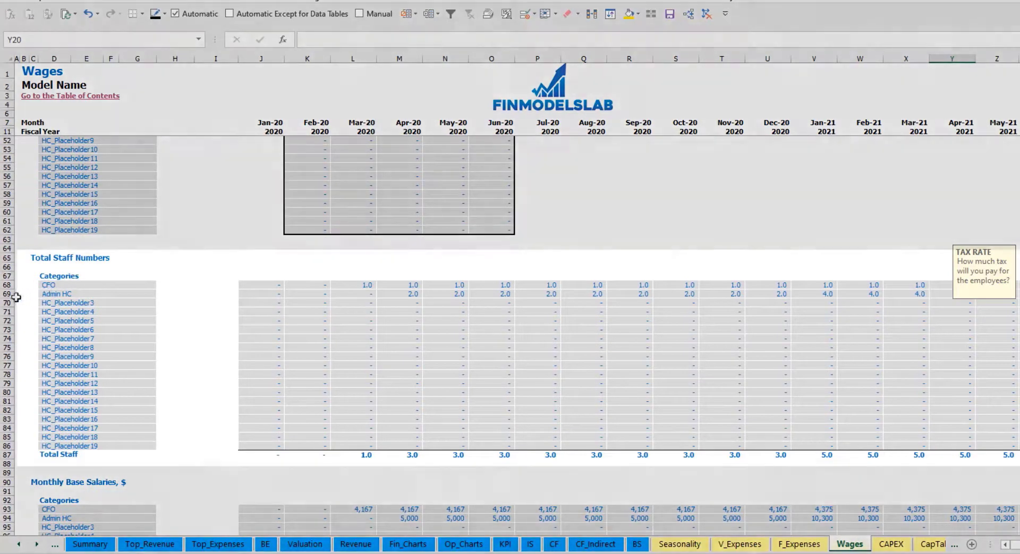
{"action": "left_click", "coordinate": [9, 293]}
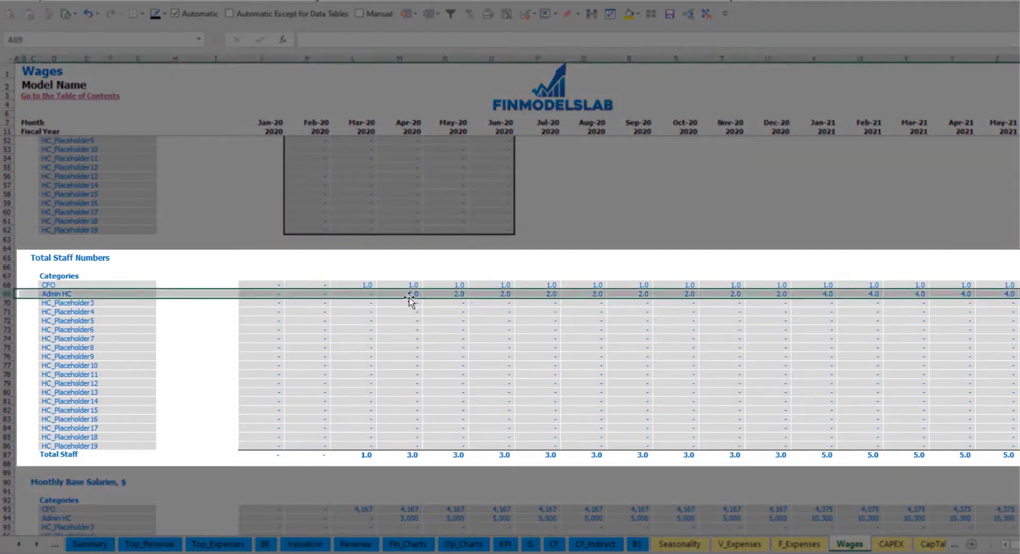
{"action": "left_click_drag", "start_coordinate": [409, 295], "coordinate": [782, 294]}
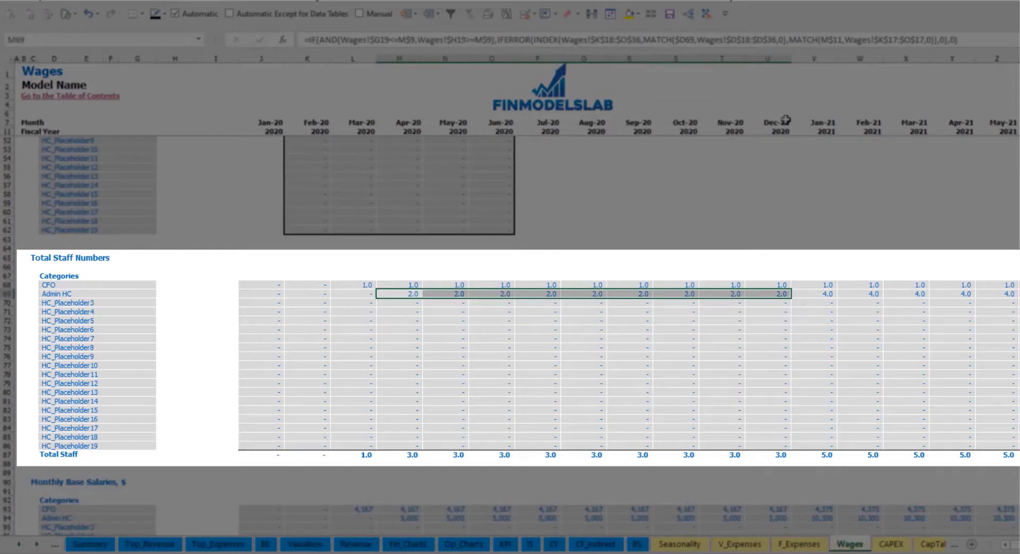
{"action": "left_click", "coordinate": [830, 293]}
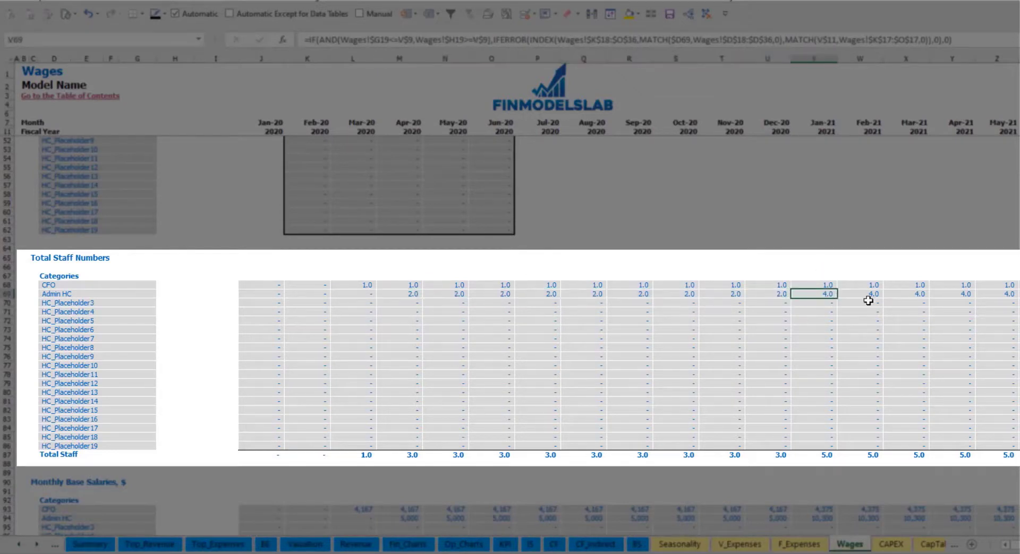
{"action": "left_click_drag", "start_coordinate": [834, 292], "coordinate": [1017, 295]}
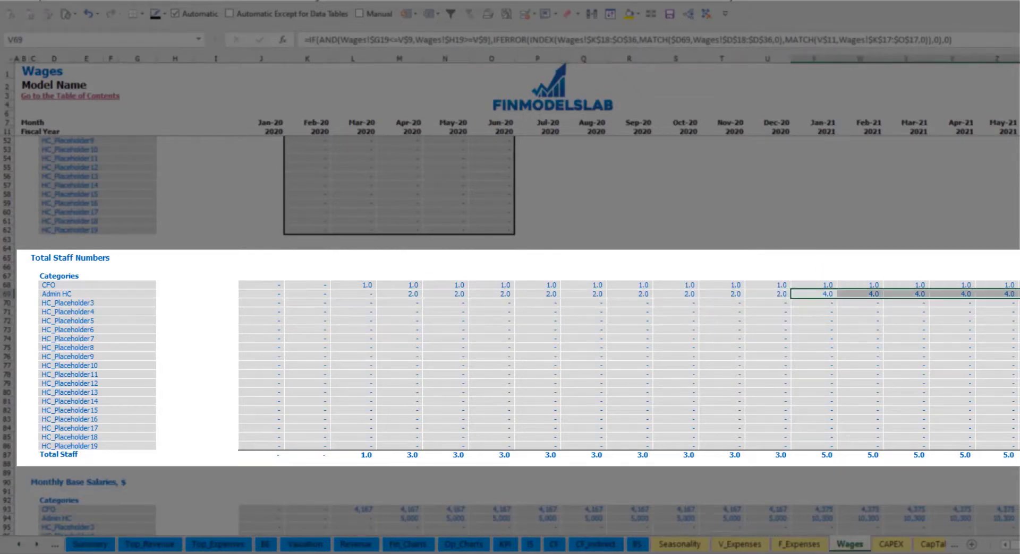
{"action": "scroll", "coordinate": [515, 287], "scroll_direction": "right", "scroll_amount": 10}
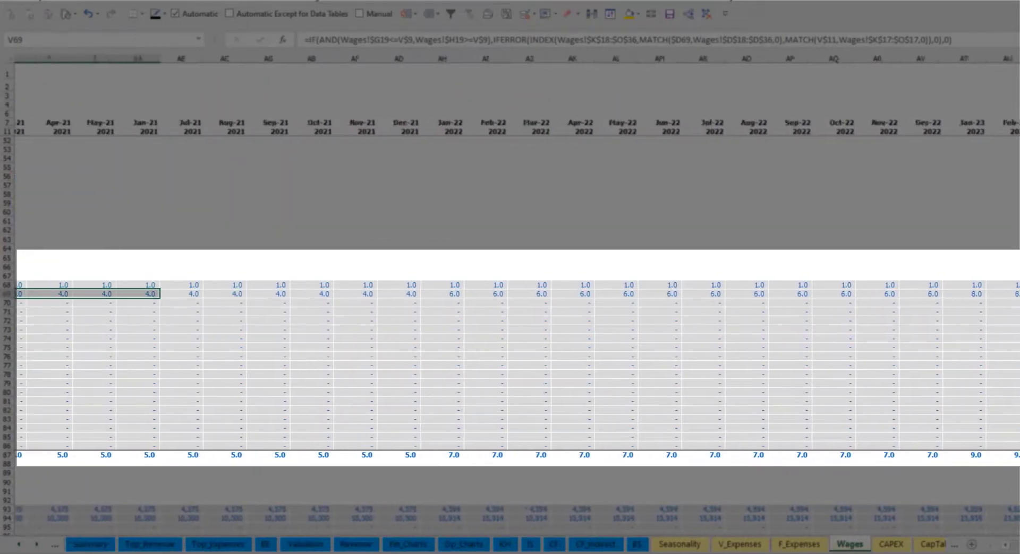
{"action": "scroll", "coordinate": [515, 287], "scroll_direction": "right", "scroll_amount": 3}
{"action": "left_click", "coordinate": [939, 298]}
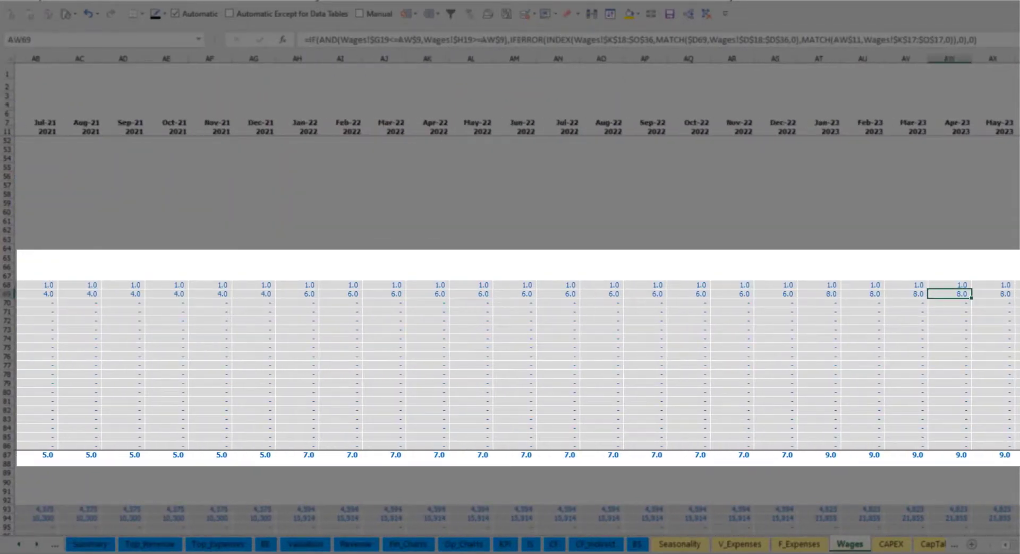
{"action": "scroll", "coordinate": [516, 288], "scroll_direction": "right", "scroll_amount": 5}
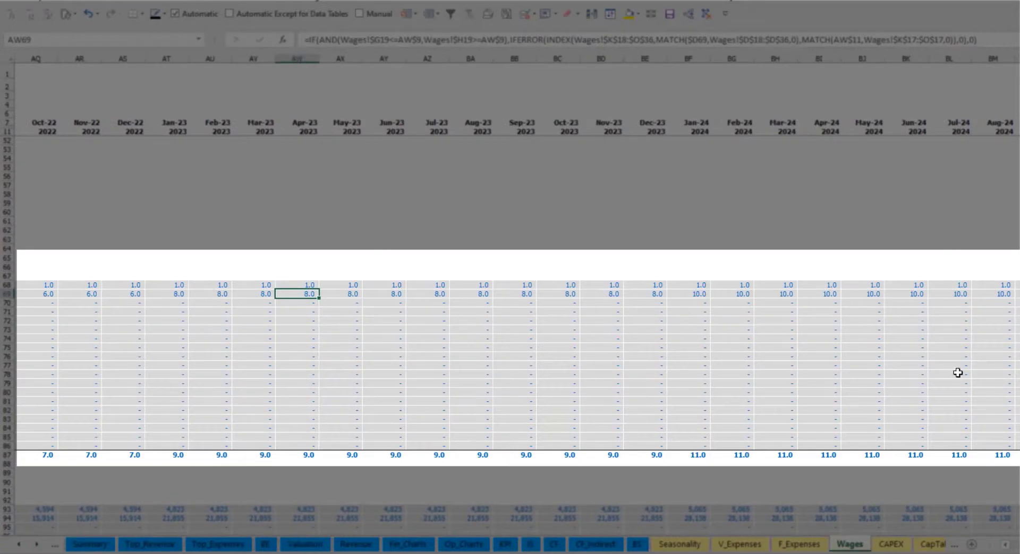
{"action": "scroll", "coordinate": [191, 473], "scroll_direction": "left", "scroll_amount": 14}
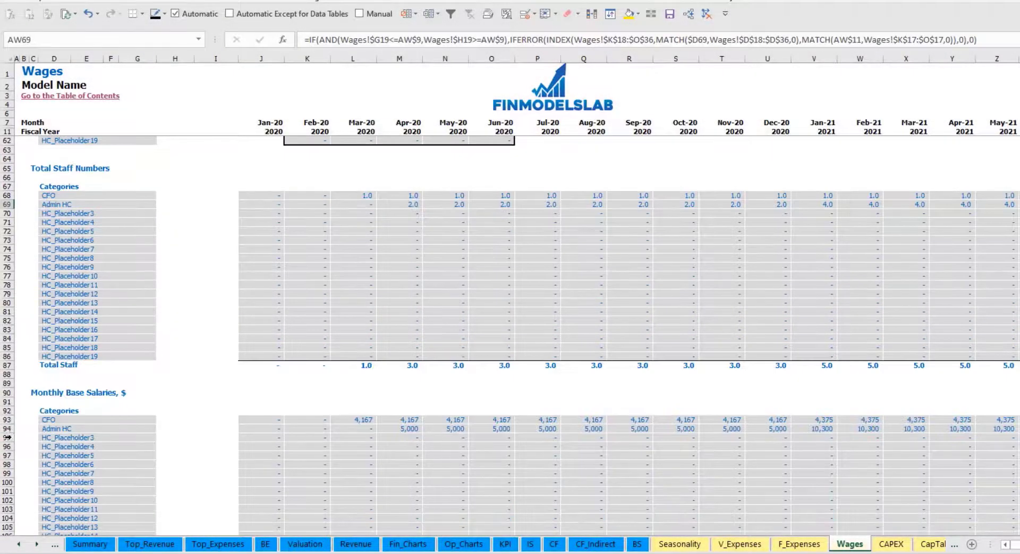
Step: Compare Admin HC's monthly base salaries with its staff numbers, and review its rows under Monthly Bonus and Monthly Base Taxes
{"action": "left_click", "coordinate": [7, 429]}
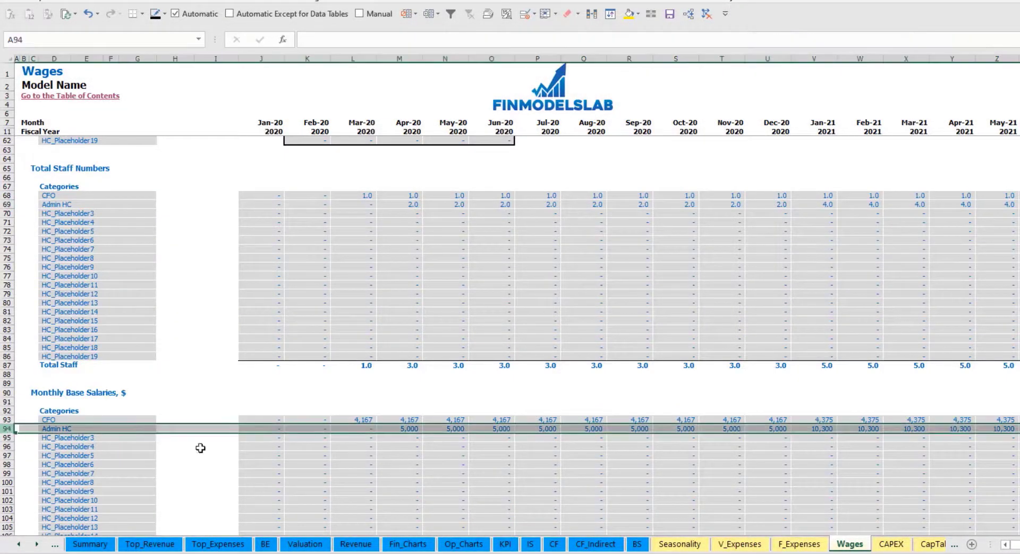
{"action": "left_click", "coordinate": [401, 431]}
{"action": "left_click", "coordinate": [408, 204]}
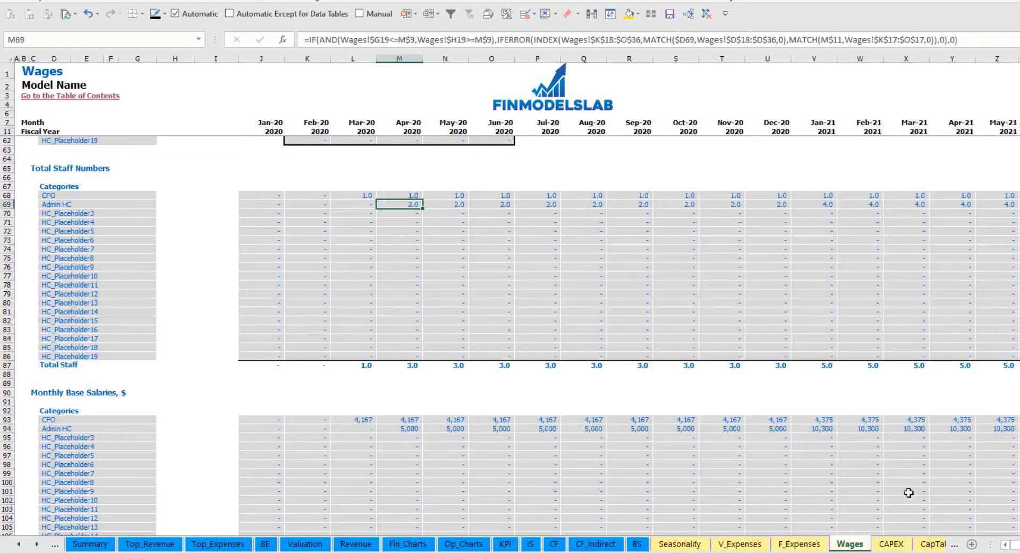
{"action": "left_click", "coordinate": [999, 207]}
{"action": "left_click", "coordinate": [1011, 431]}
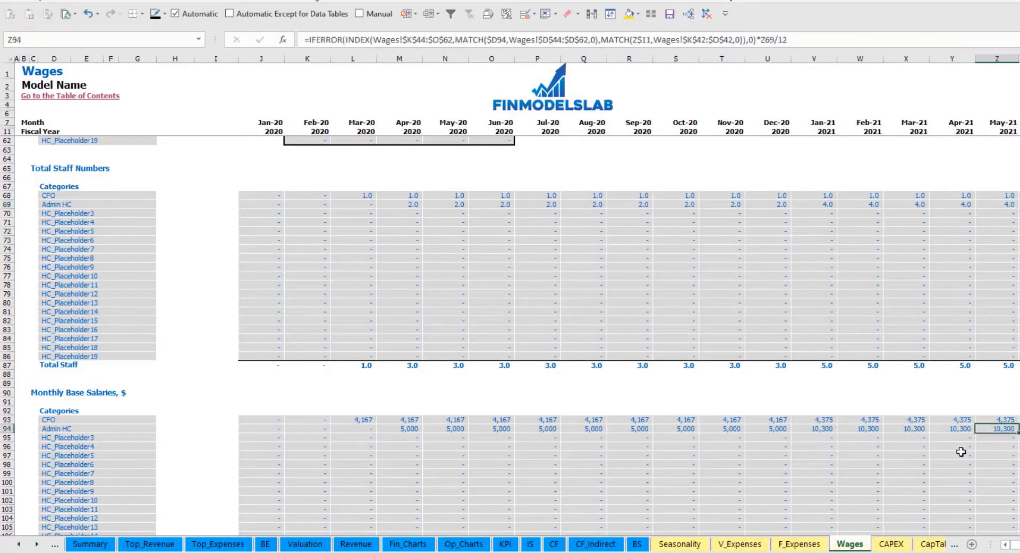
{"action": "scroll", "coordinate": [536, 463], "scroll_direction": "down", "scroll_amount": 10}
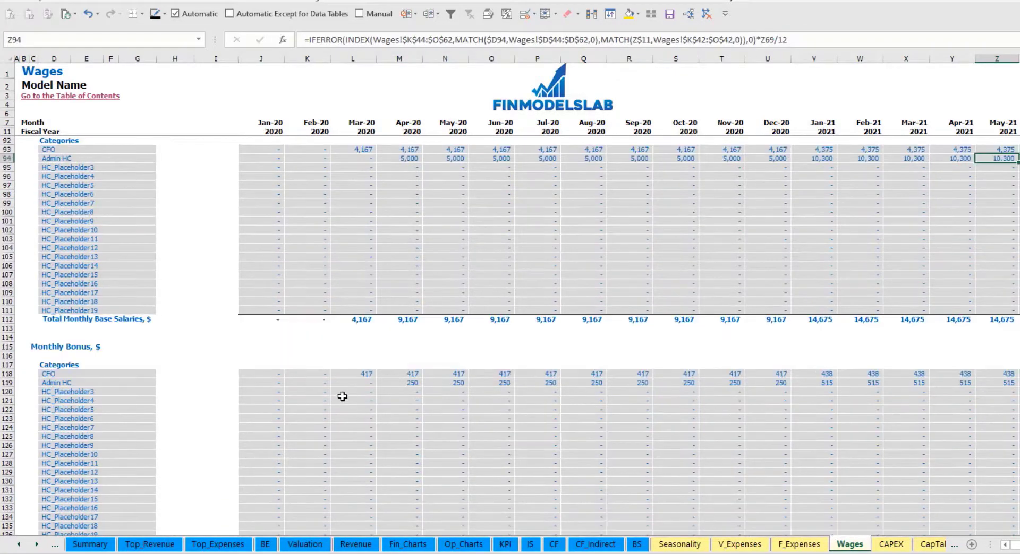
{"action": "scroll", "coordinate": [457, 391], "scroll_direction": "down", "scroll_amount": 10}
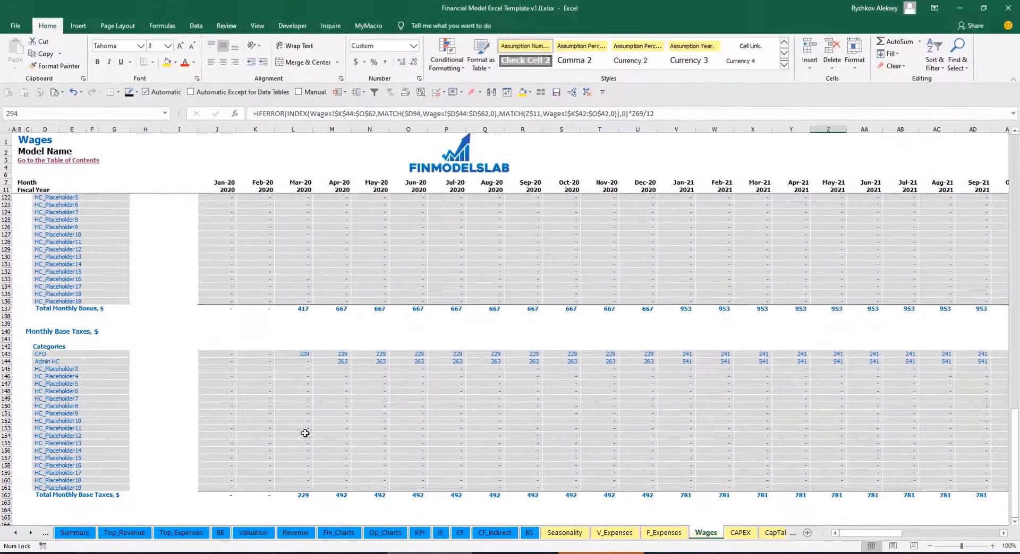
Step: Expand the Salary and Wages group in the Income Statement and examine the CFO row's formula and the staff category rows
{"action": "left_click", "coordinate": [442, 534]}
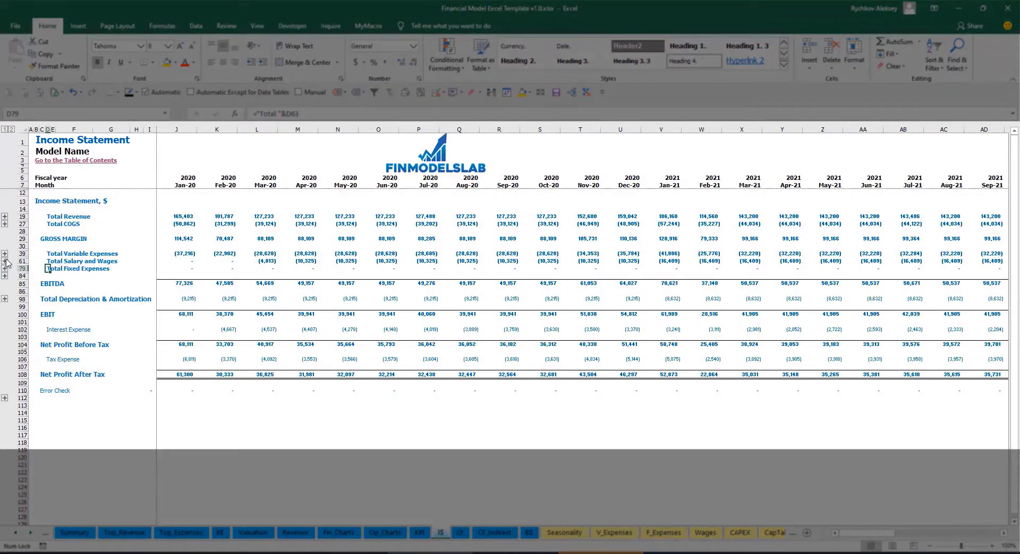
{"action": "left_click", "coordinate": [5, 261]}
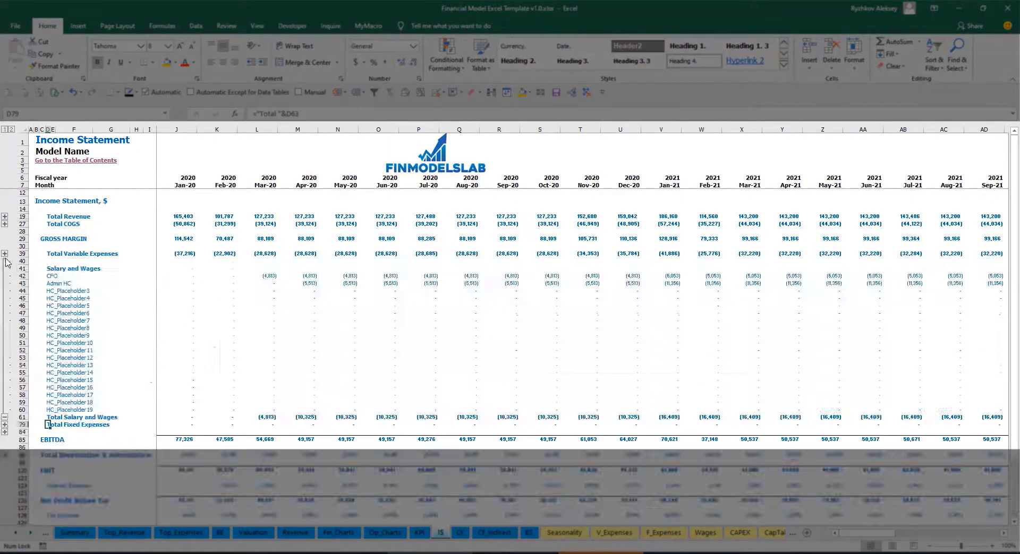
{"action": "left_click", "coordinate": [170, 274]}
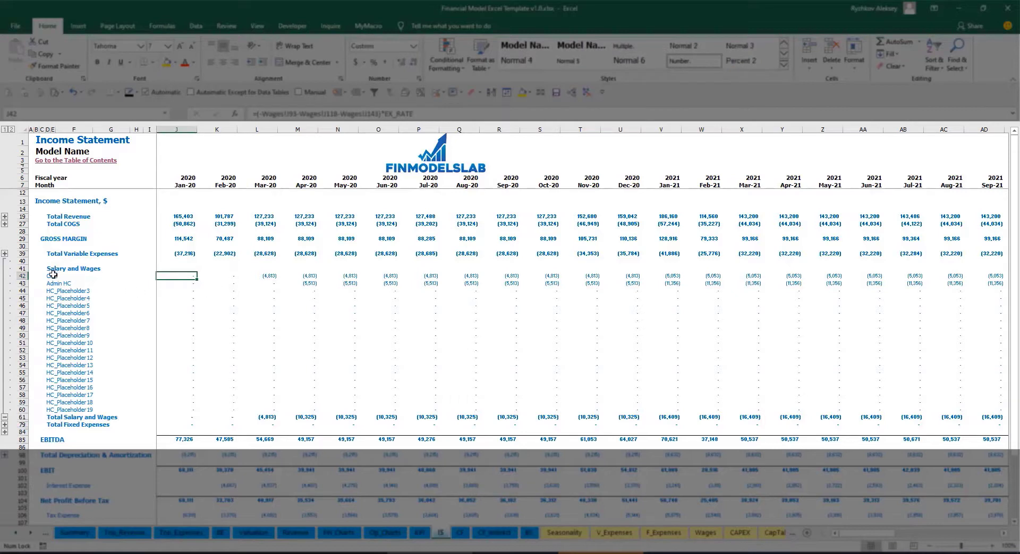
{"action": "left_click_drag", "start_coordinate": [53, 274], "coordinate": [52, 410]}
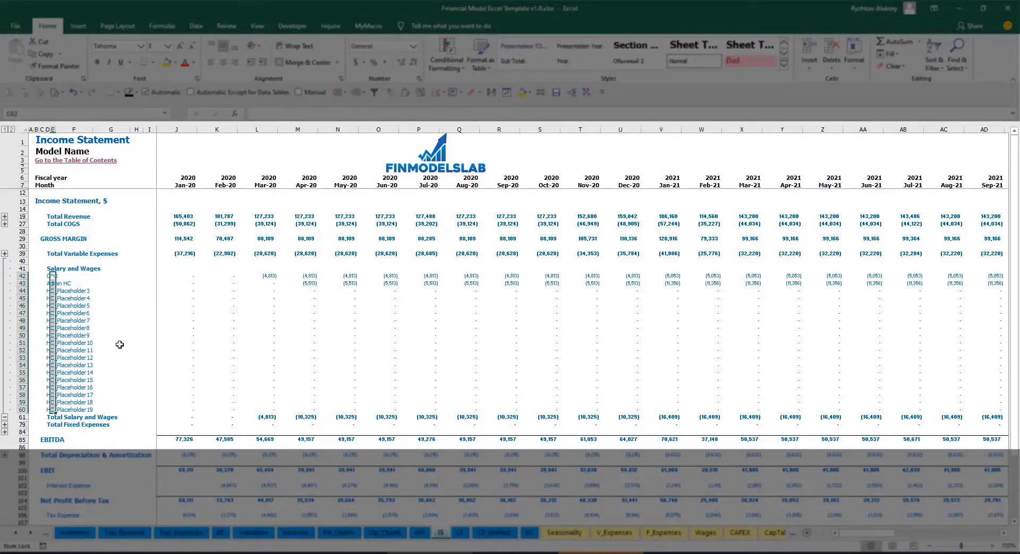
{"action": "left_click", "coordinate": [92, 284]}
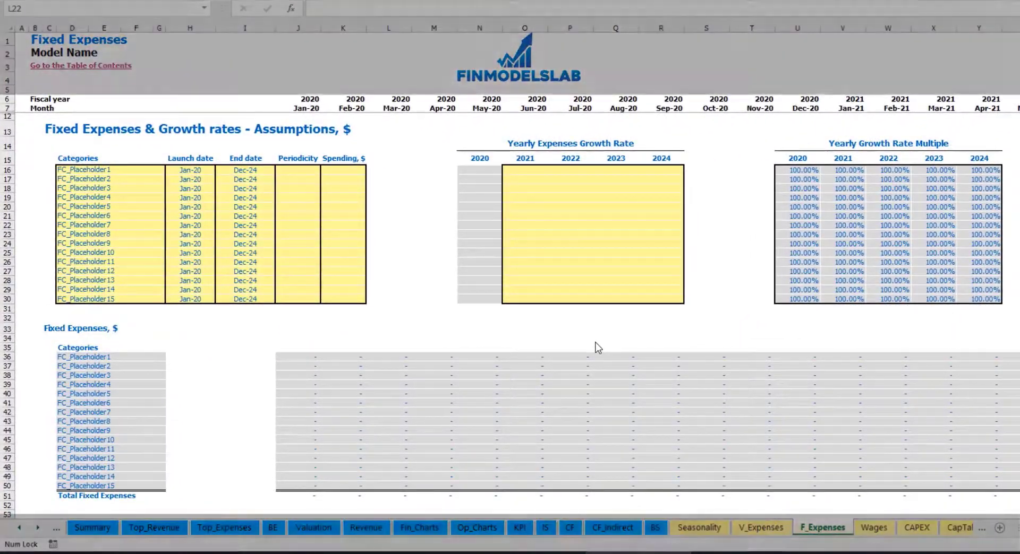
Step: On the Fixed Expenses sheet, rename the first category to Utilities and set its launch date to Mar-20
{"action": "left_click", "coordinate": [112, 170]}
{"action": "type", "text": "Utilities"}
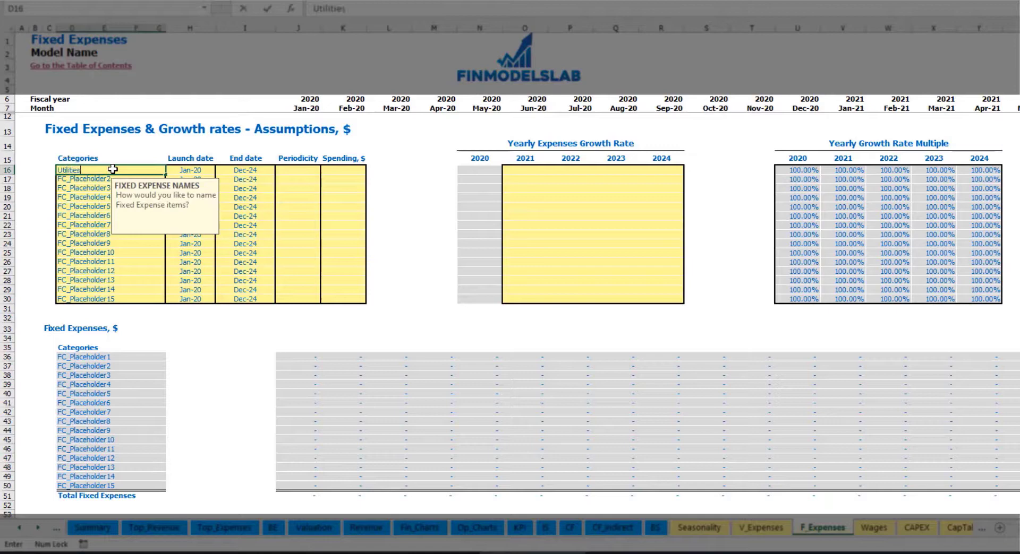
{"action": "key", "text": "Return"}
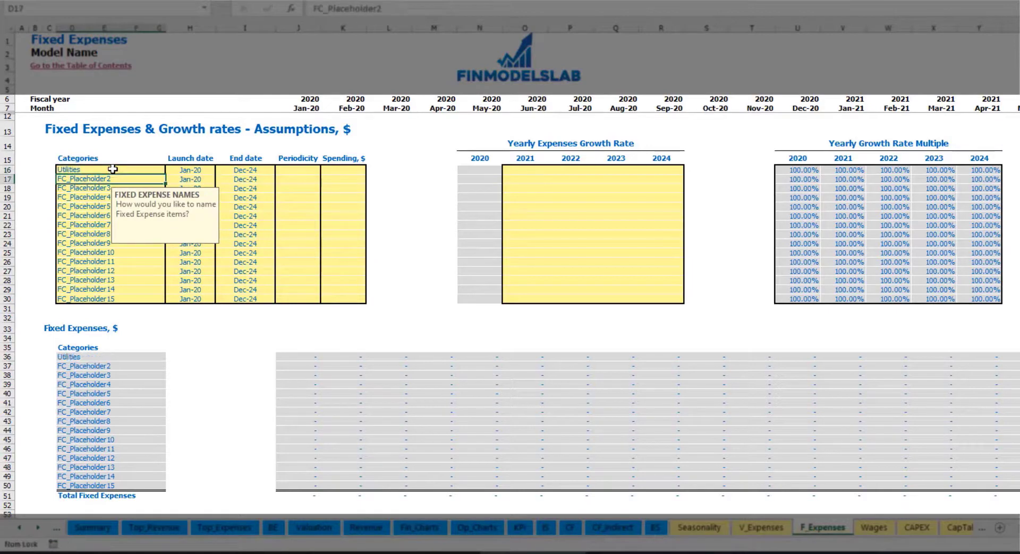
{"action": "left_click", "coordinate": [192, 169]}
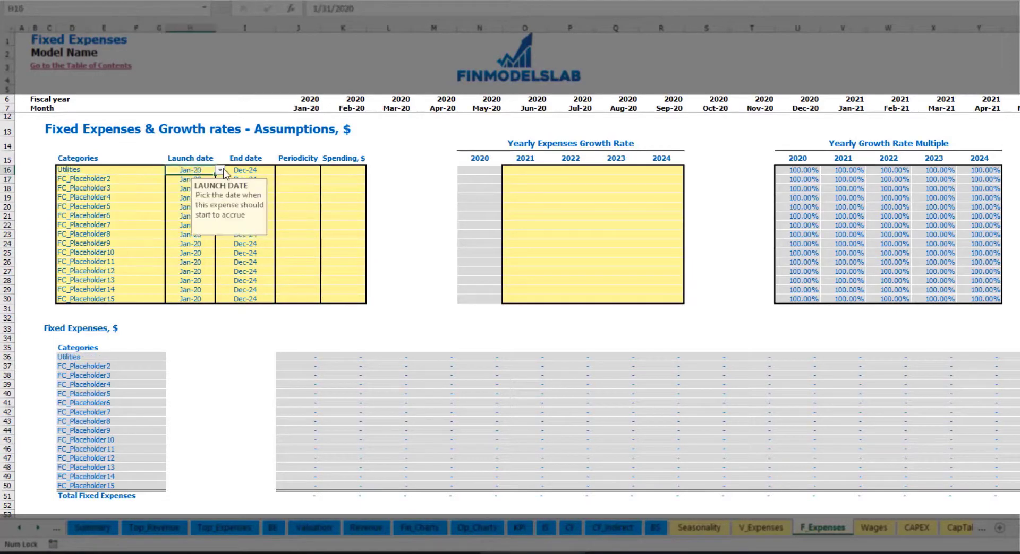
{"action": "left_click", "coordinate": [220, 170]}
{"action": "left_click", "coordinate": [200, 197]}
Step: Check the Utilities end date against the monthly timeline's range, from its first month to its last
{"action": "left_click", "coordinate": [264, 169]}
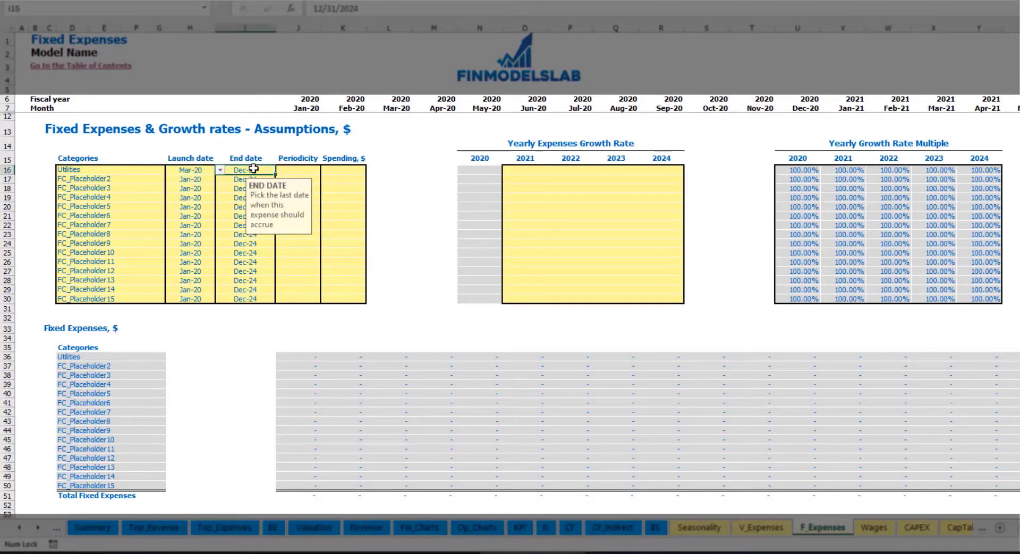
{"action": "left_click", "coordinate": [305, 109]}
{"action": "key", "text": "ctrl+Right"}
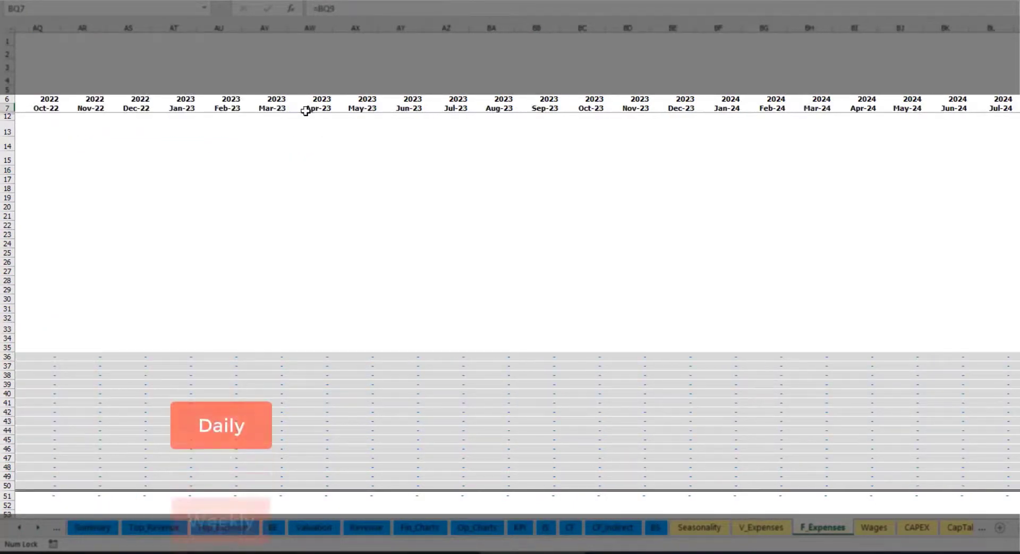
{"action": "key", "text": "ctrl+Left"}
{"action": "key", "text": "Left"}
{"action": "key", "text": "Left"}
{"action": "key", "text": "Home"}
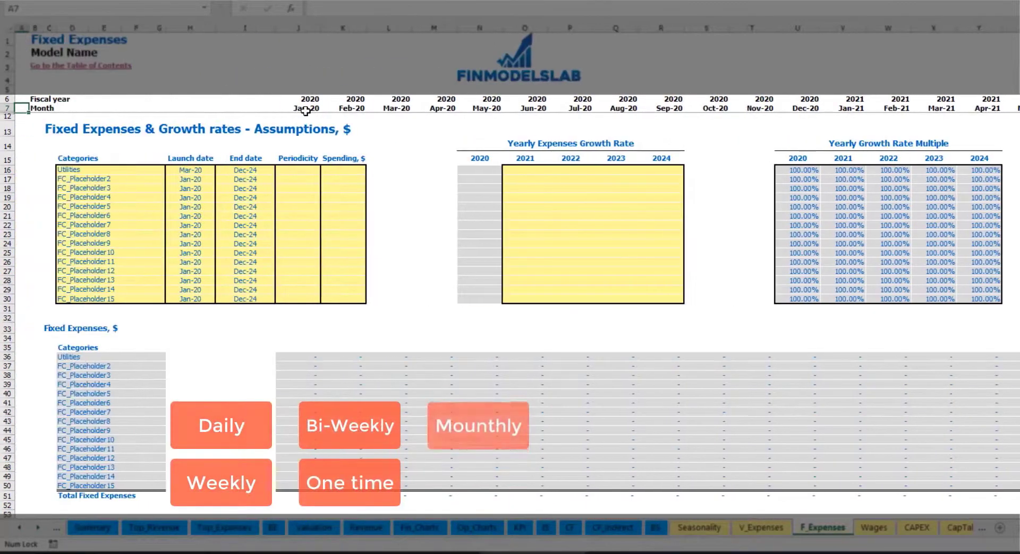
Step: Set the Utilities expense's periodicity to Daily and its spending to 50
{"action": "left_click", "coordinate": [305, 171]}
{"action": "left_click", "coordinate": [325, 170]}
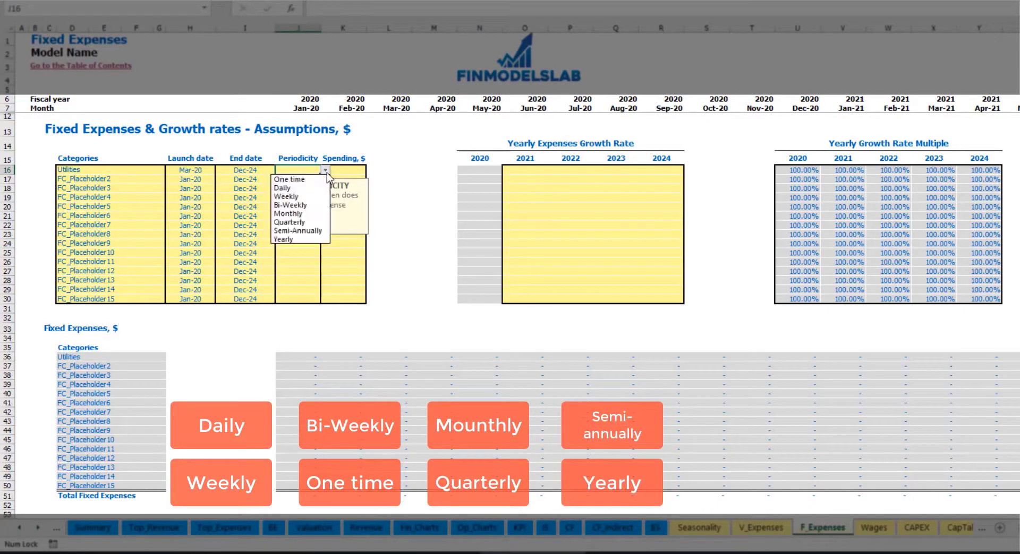
{"action": "left_click", "coordinate": [301, 187]}
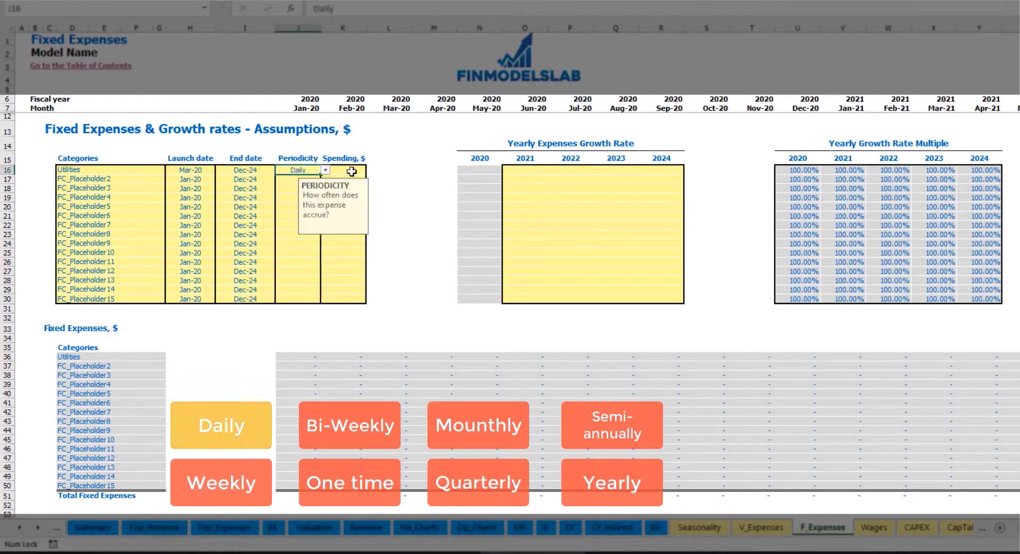
{"action": "key", "text": "Right"}
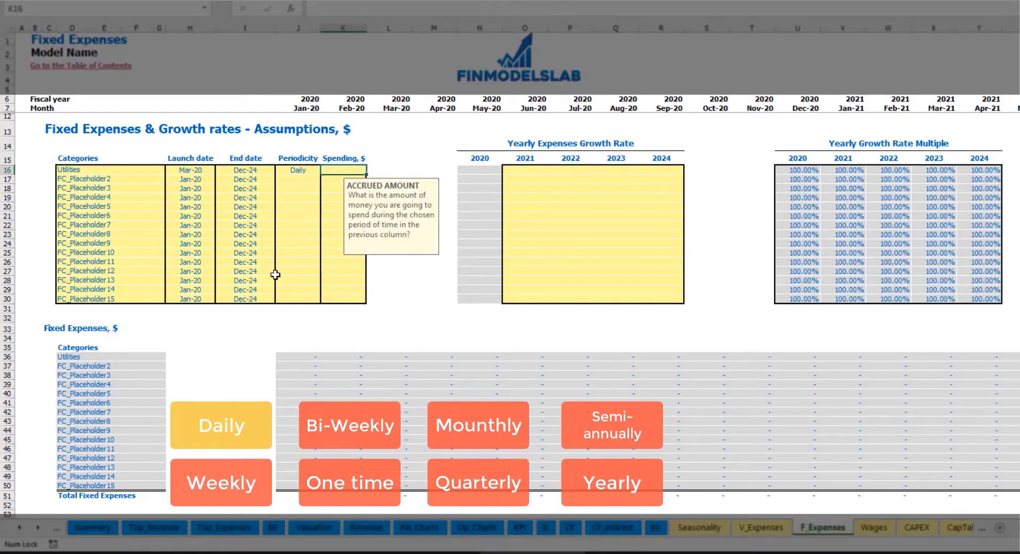
{"action": "type", "text": "50"}
{"action": "key", "text": "Return"}
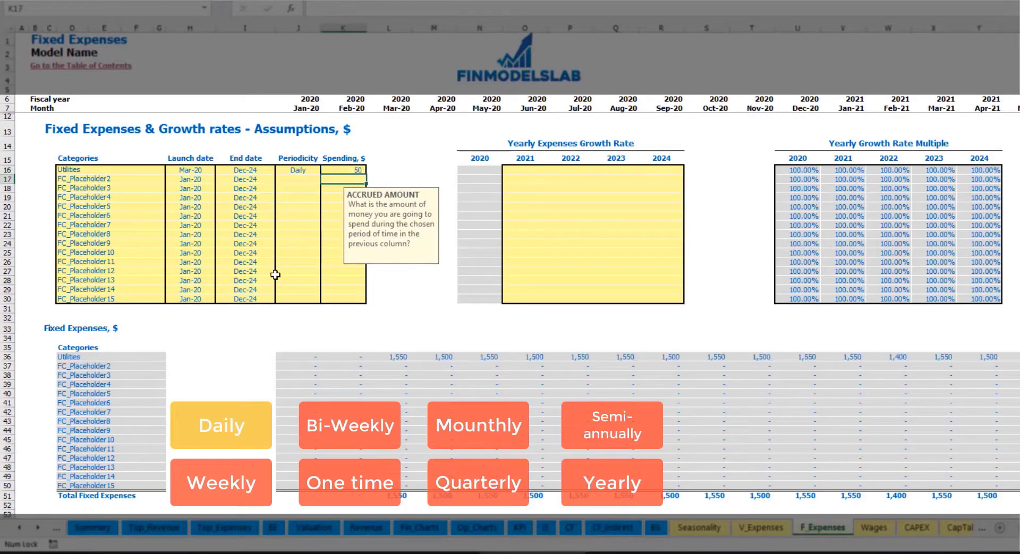
Step: Compare the calculated Utilities amounts under Fixed Expenses for March, April and May 2020 with the month headers
{"action": "left_click", "coordinate": [393, 357]}
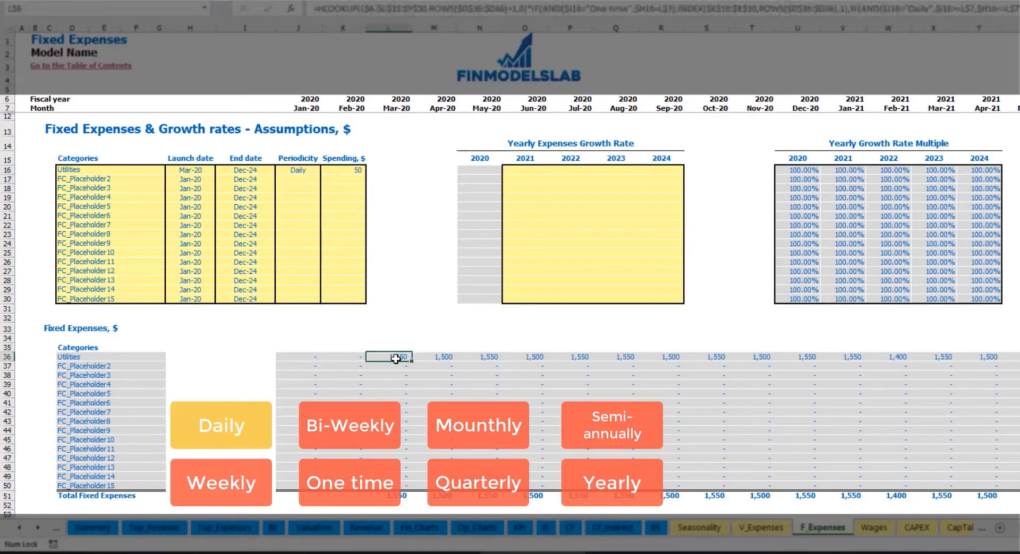
{"action": "left_click", "coordinate": [440, 357]}
{"action": "left_click", "coordinate": [494, 360]}
{"action": "left_click", "coordinate": [400, 355]}
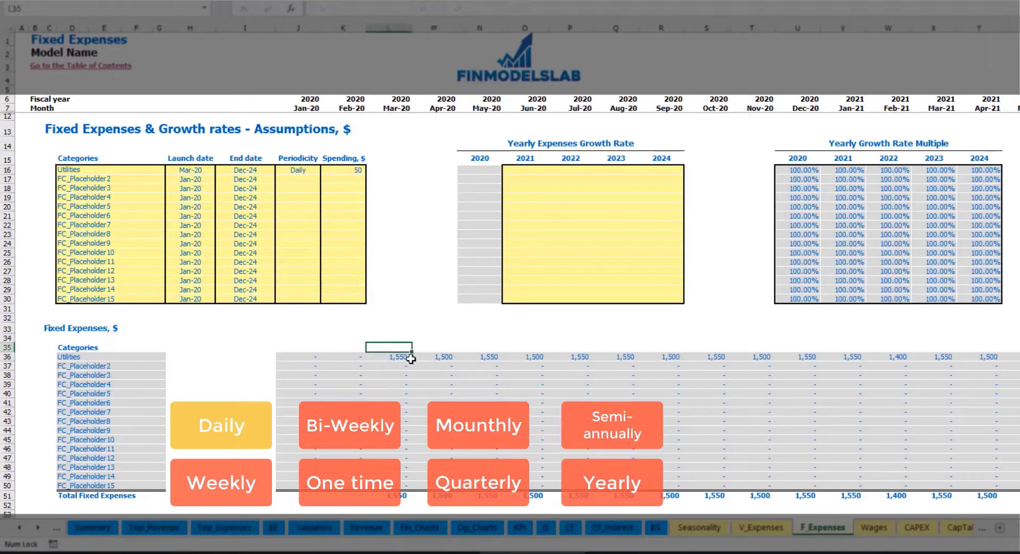
{"action": "left_click", "coordinate": [426, 359]}
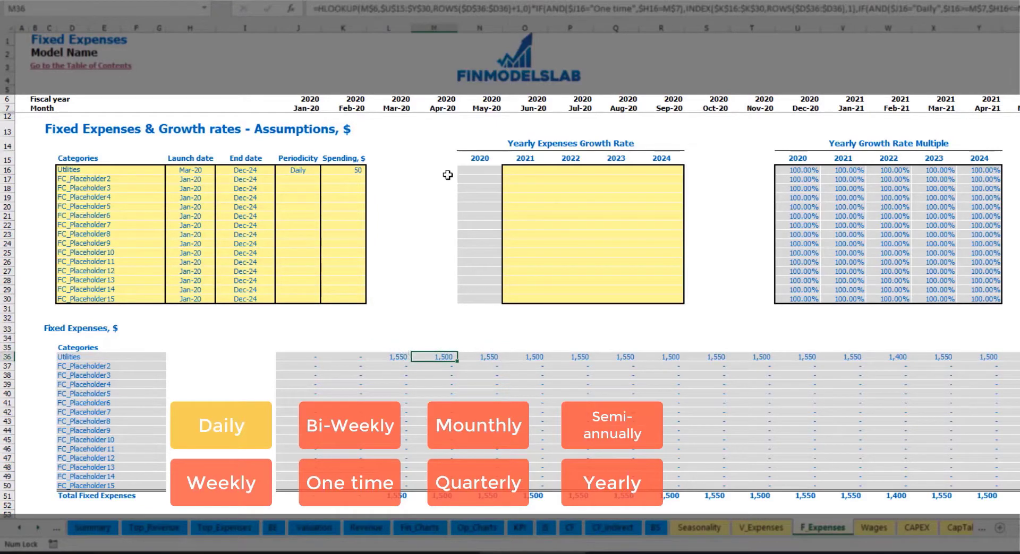
{"action": "left_click", "coordinate": [393, 107]}
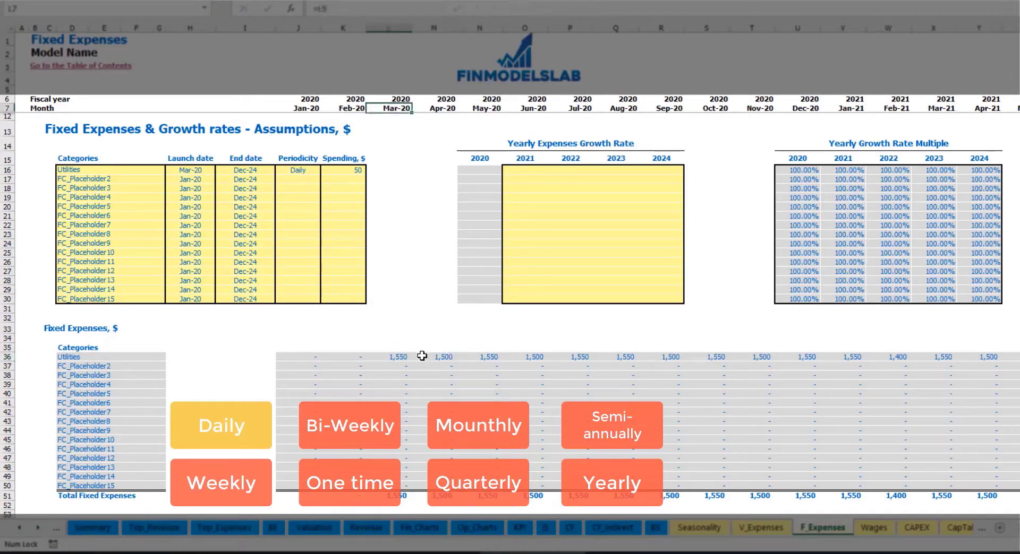
{"action": "left_click", "coordinate": [401, 358]}
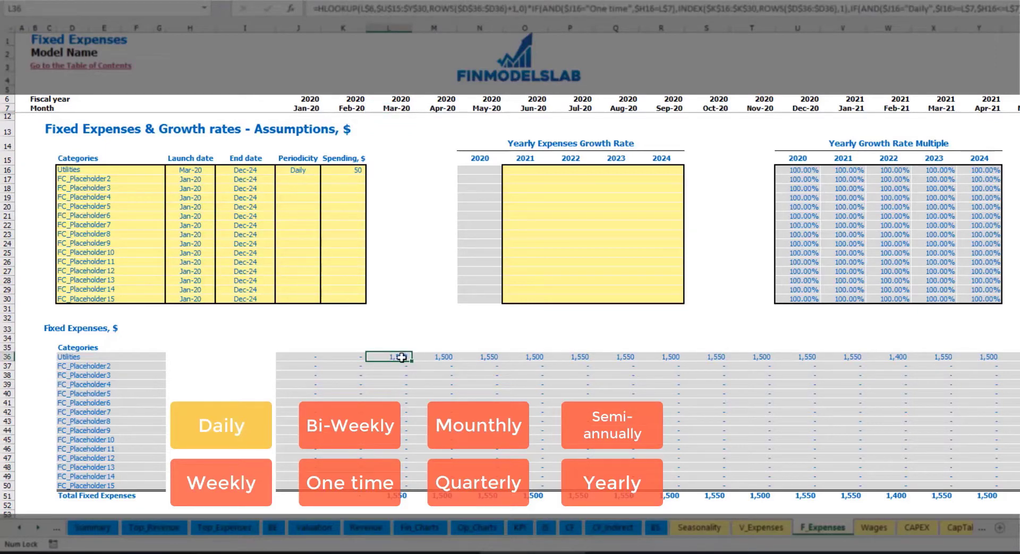
{"action": "left_click", "coordinate": [449, 359]}
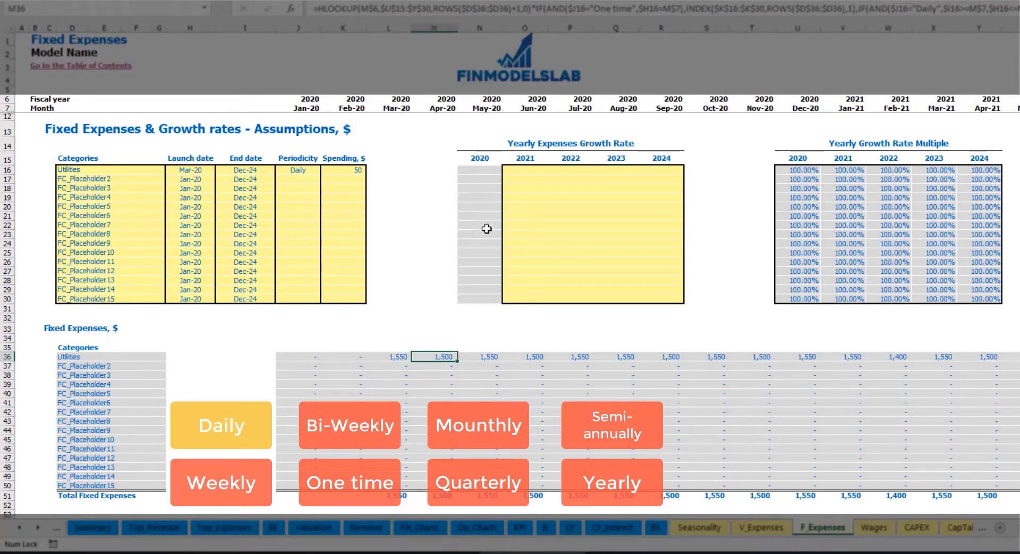
Step: Set the Utilities yearly expenses growth rate to 5% for 2021 and copy it across 2022 to 2024
{"action": "left_click", "coordinate": [532, 172]}
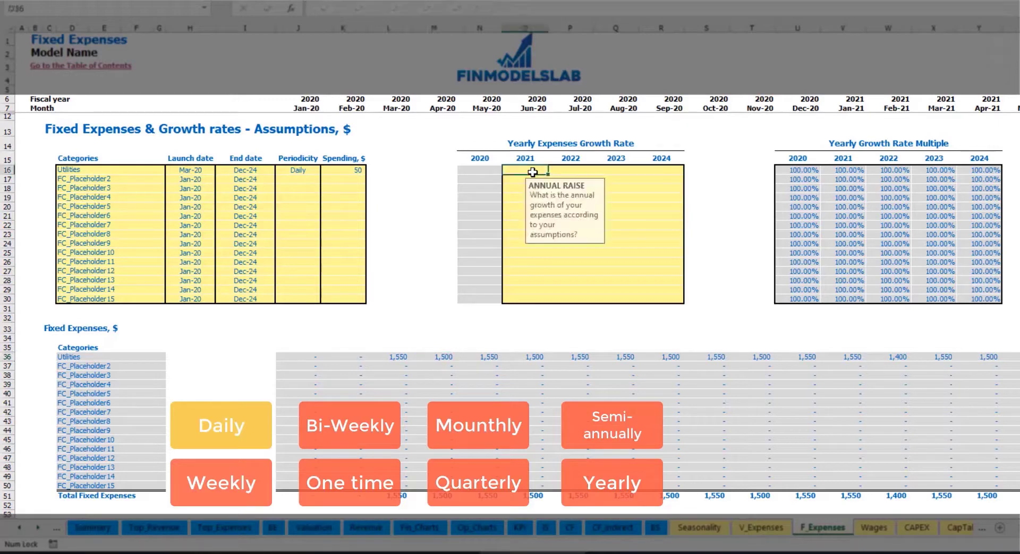
{"action": "type", "text": "5"}
{"action": "key", "text": "Return"}
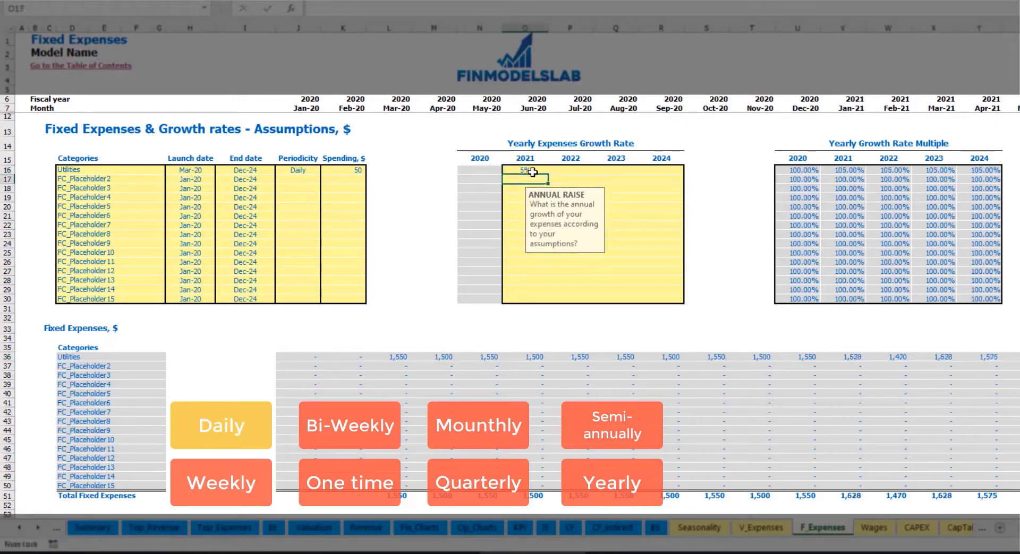
{"action": "key", "text": "Up"}
{"action": "key", "text": "ctrl+c"}
{"action": "key", "text": "Right"}
{"action": "key", "text": "shift+Right"}
{"action": "key", "text": "shift+Right"}
{"action": "key", "text": "ctrl+v"}
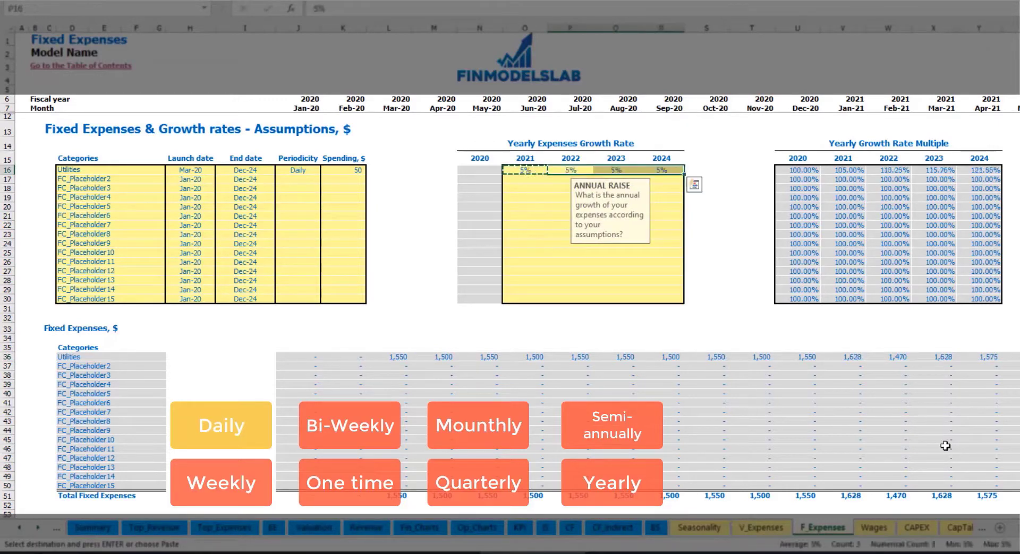
Step: Review the Utilities growth rates for 2021 to 2024 and examine its monthly expenses through early 2024
{"action": "left_click_drag", "start_coordinate": [532, 171], "coordinate": [654, 170]}
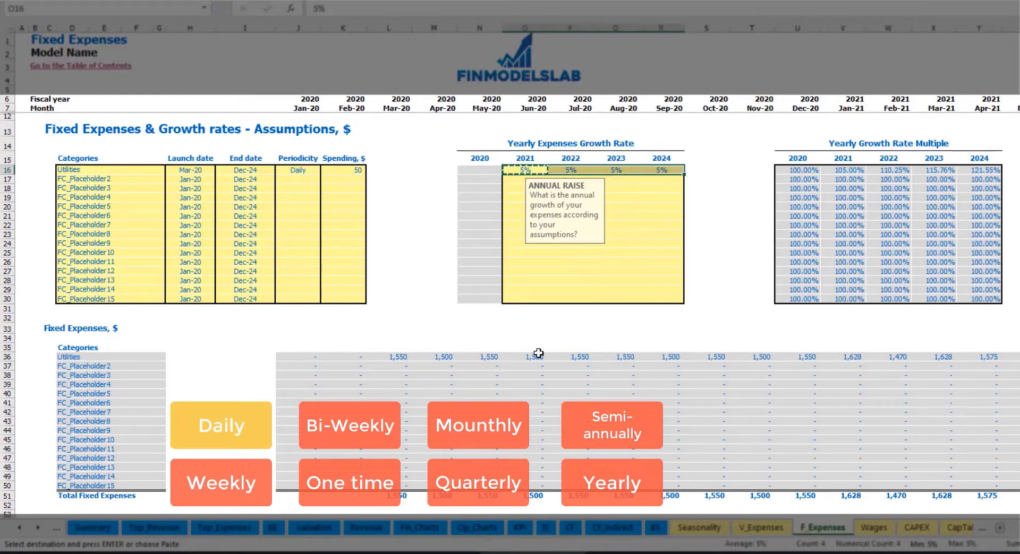
{"action": "scroll", "coordinate": [536, 352], "scroll_direction": "right", "scroll_amount": 5}
{"action": "scroll", "coordinate": [537, 318], "scroll_direction": "right", "scroll_amount": 7}
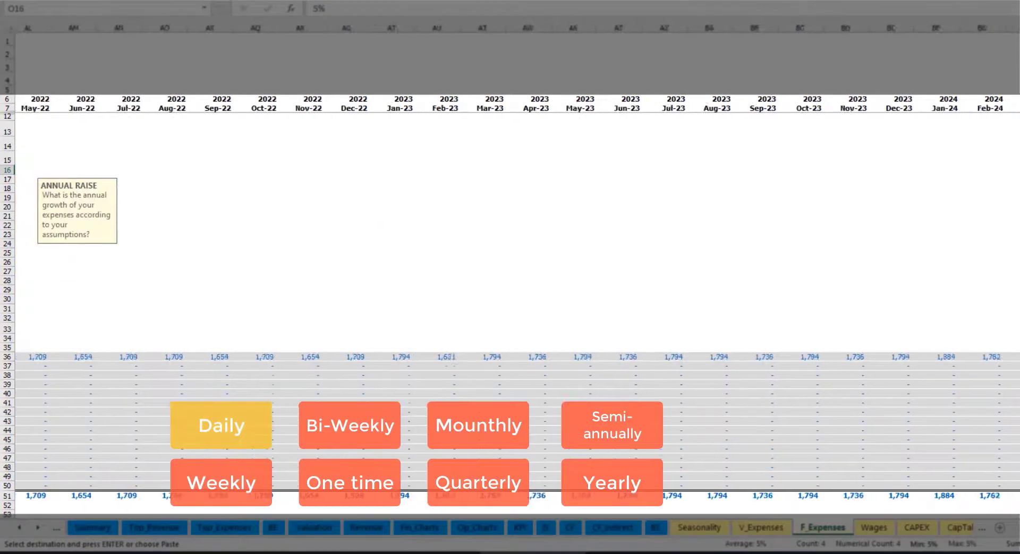
Step: Rename the second fixed expense category, below Utilities, as Advertising
{"action": "scroll", "coordinate": [536, 319], "scroll_direction": "left", "scroll_amount": 12}
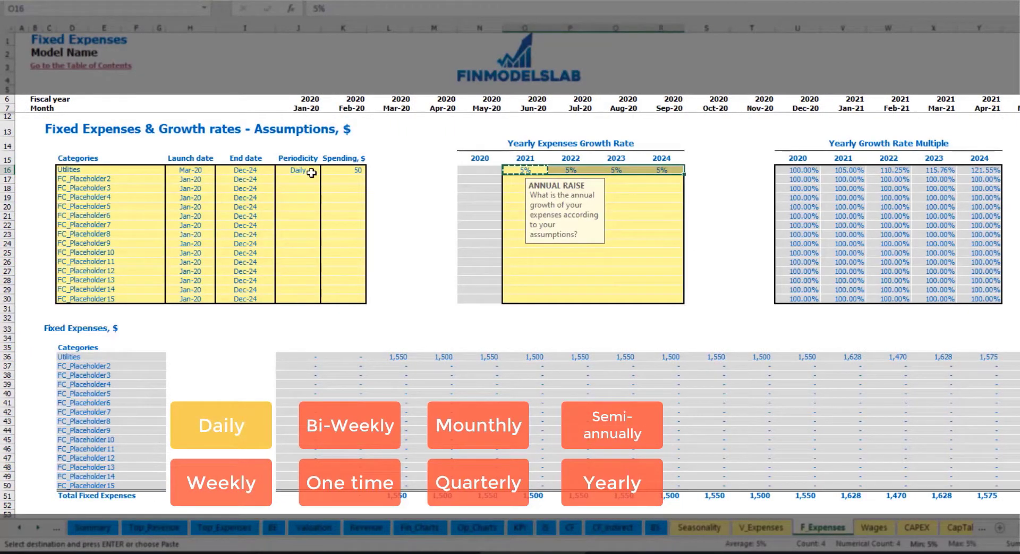
{"action": "left_click", "coordinate": [120, 177]}
{"action": "type", "text": "Ad"}
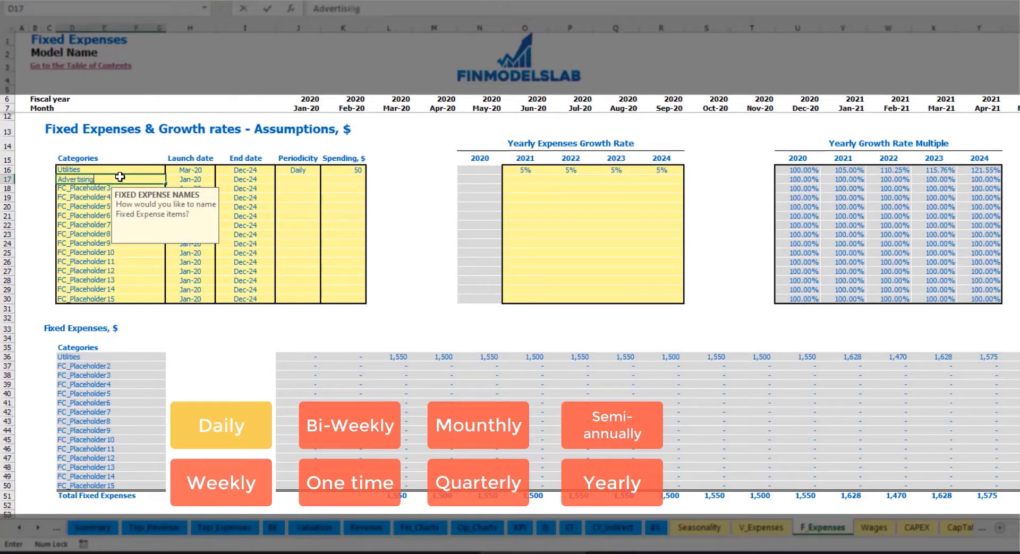
{"action": "type", "text": "vertising"}
Step: Set the Advertising launch date to Mar-20 and its end date to Aug-24
{"action": "left_click", "coordinate": [192, 179]}
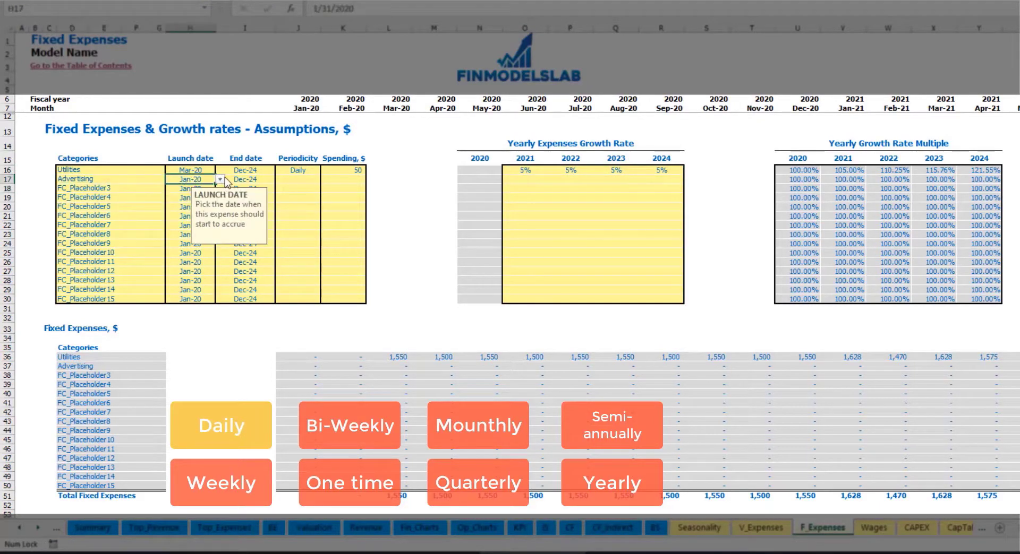
{"action": "left_click", "coordinate": [220, 180]}
{"action": "left_click", "coordinate": [196, 206]}
{"action": "left_click", "coordinate": [253, 180]}
{"action": "left_click", "coordinate": [279, 179]}
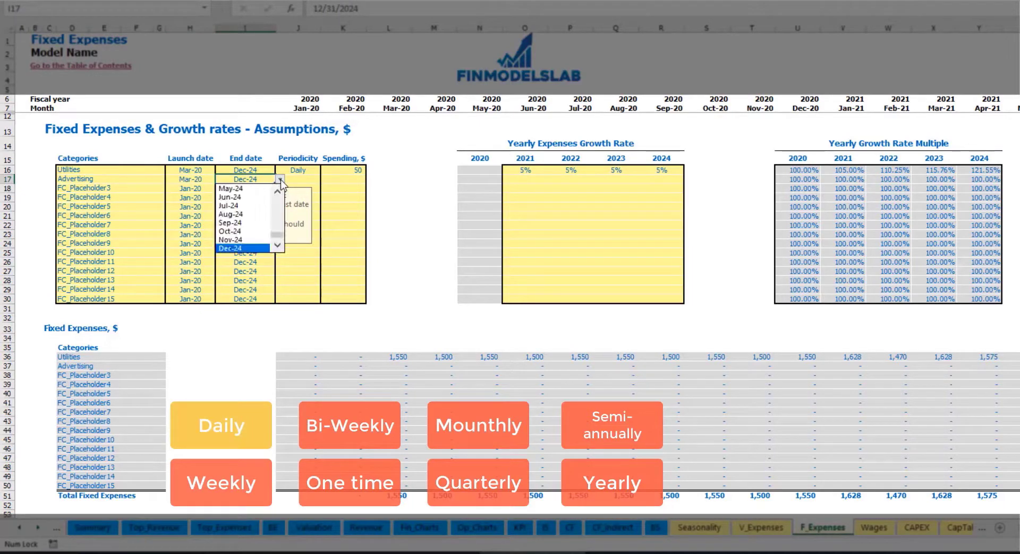
{"action": "left_click", "coordinate": [247, 217]}
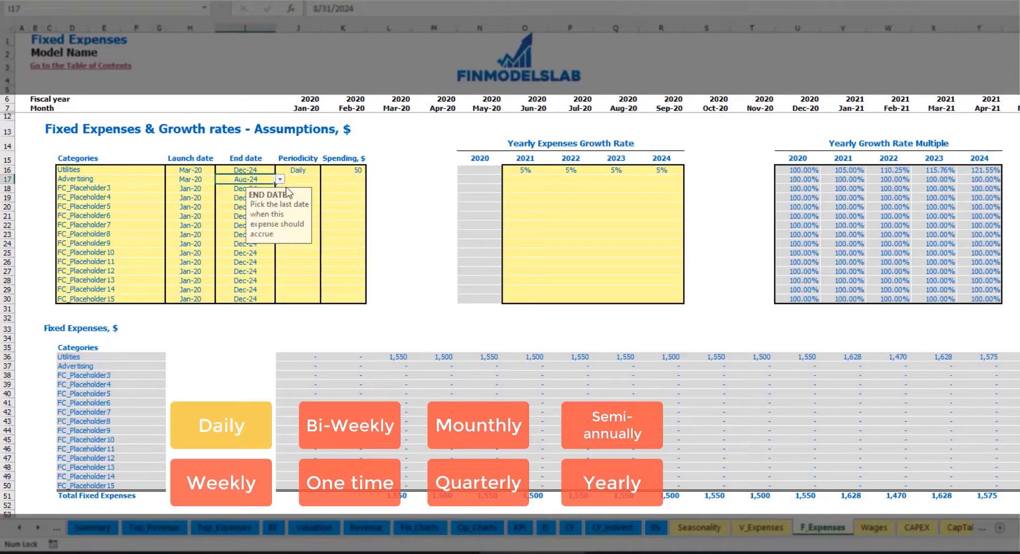
Step: Set the Advertising periodicity to Weekly and its spending to 100
{"action": "left_click", "coordinate": [298, 180]}
{"action": "left_click", "coordinate": [325, 180]}
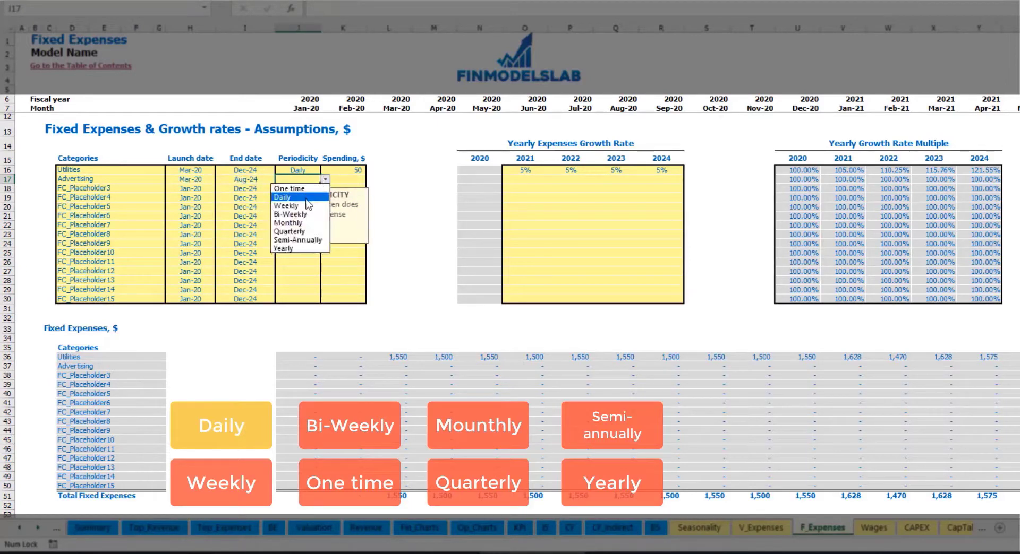
{"action": "left_click", "coordinate": [306, 205]}
{"action": "left_click", "coordinate": [340, 181]}
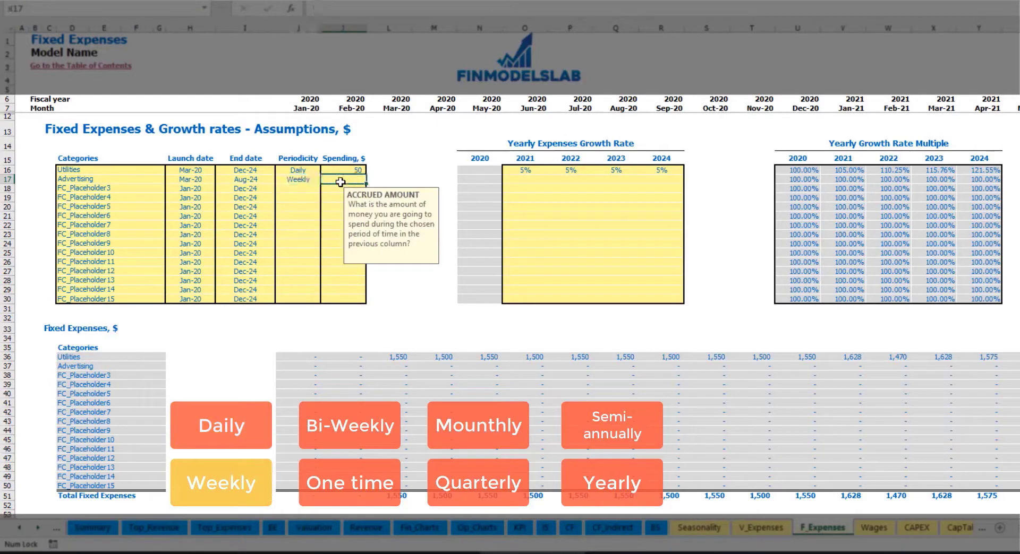
{"action": "type", "text": "100"}
{"action": "key", "text": "Return"}
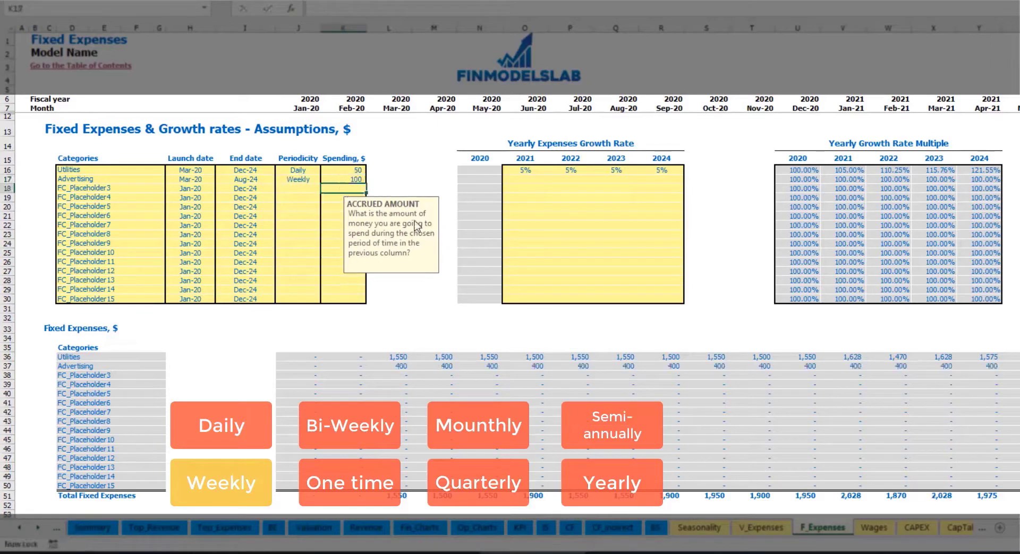
Step: Examine the monthly Advertising amounts in the Fixed Expenses table from Mar-20 through the last active month
{"action": "left_click", "coordinate": [401, 367]}
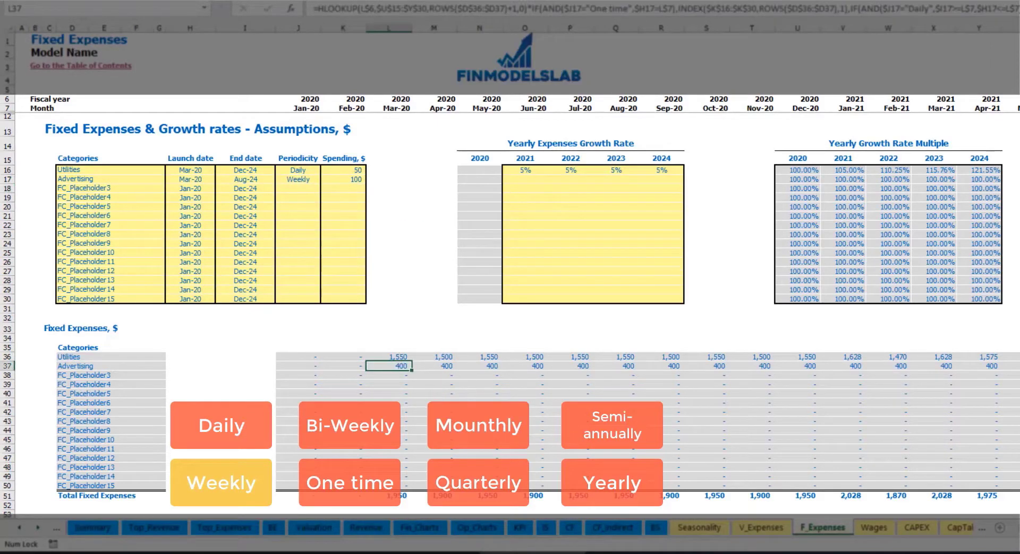
{"action": "scroll", "coordinate": [509, 260], "scroll_direction": "right", "scroll_amount": 10}
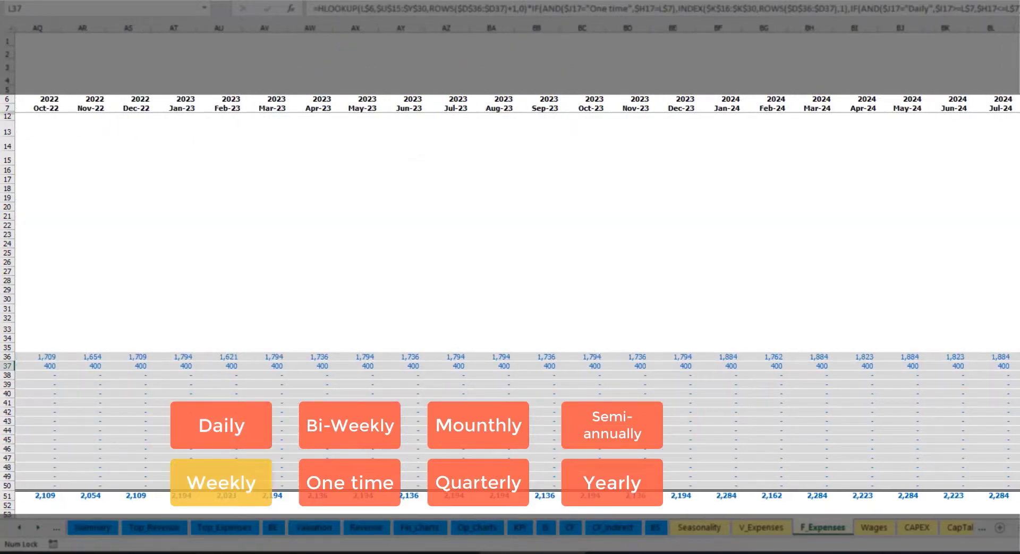
{"action": "left_click", "coordinate": [1017, 29]}
{"action": "left_click", "coordinate": [1016, 366]}
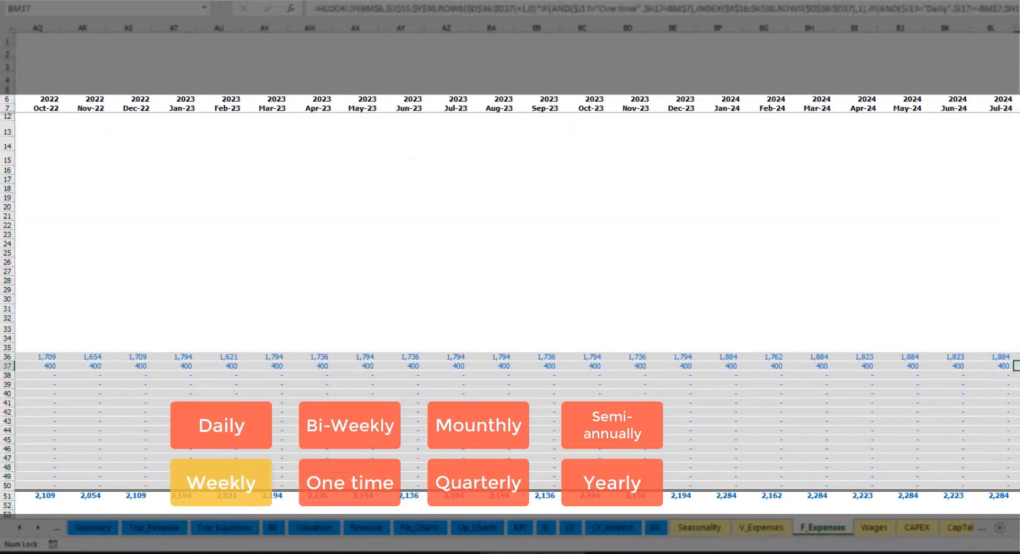
{"action": "scroll", "coordinate": [459, 336], "scroll_direction": "left", "scroll_amount": 10}
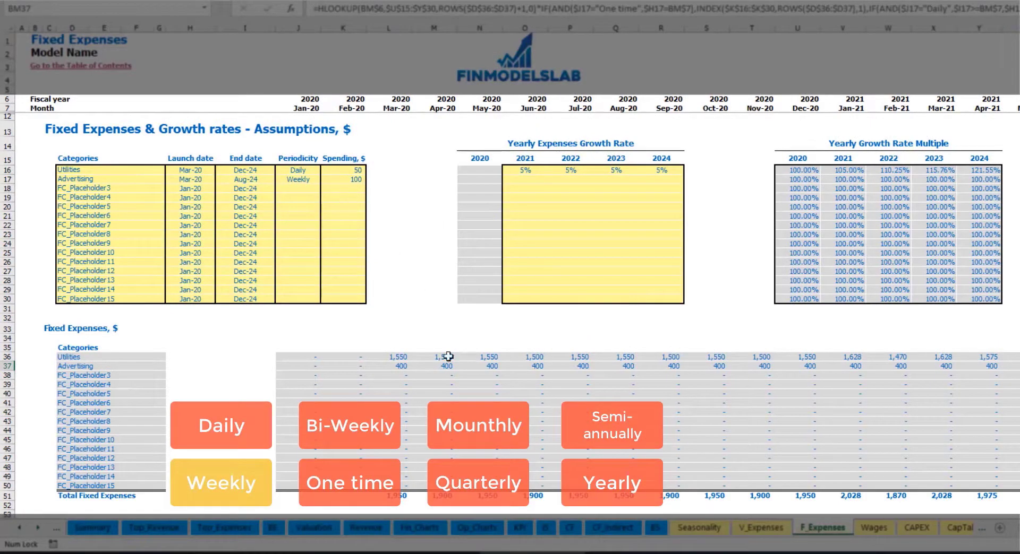
Step: Change the Advertising periodicity to Bi-Weekly and its spending to 500
{"action": "left_click", "coordinate": [304, 183]}
{"action": "left_click", "coordinate": [325, 180]}
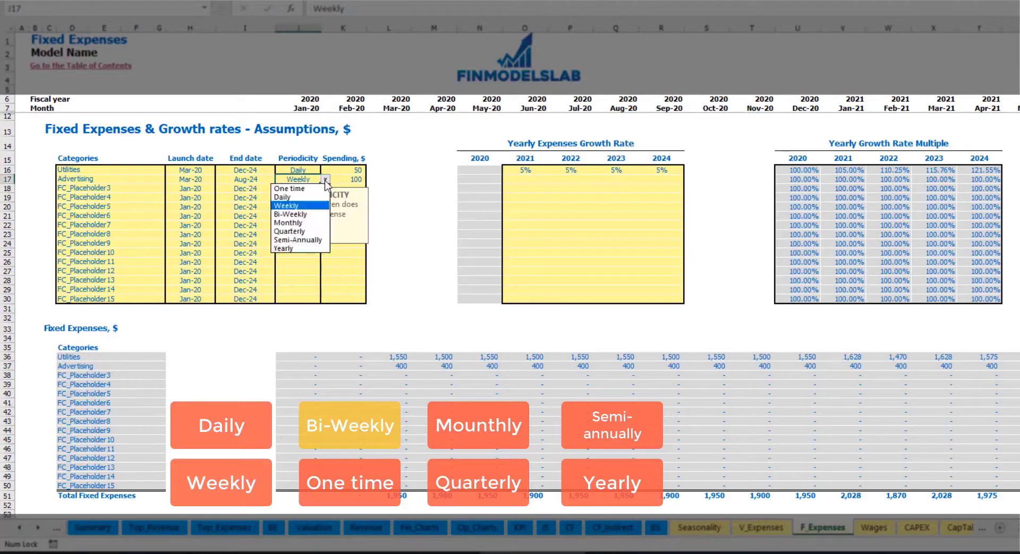
{"action": "left_click", "coordinate": [310, 215]}
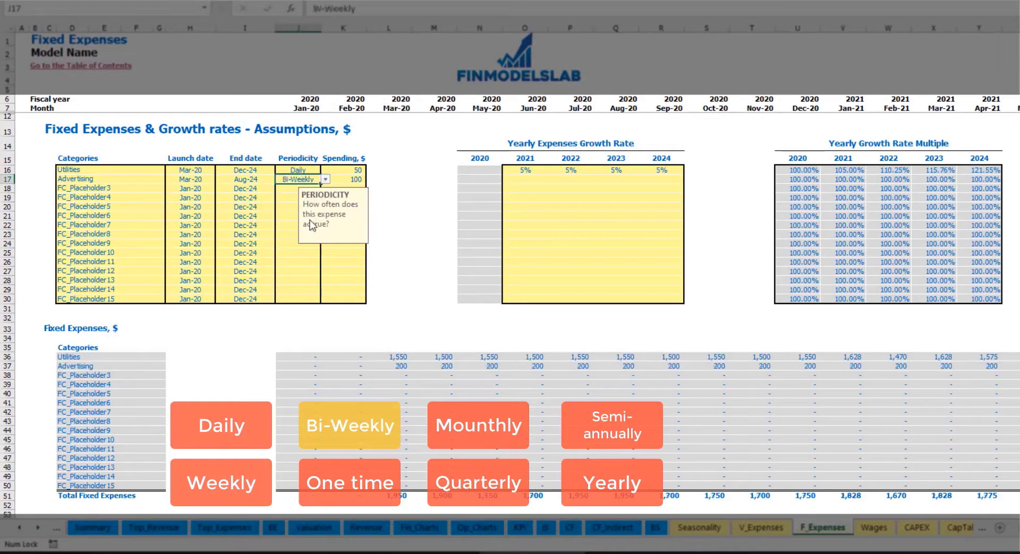
{"action": "left_click", "coordinate": [342, 179]}
{"action": "type", "text": "5"}
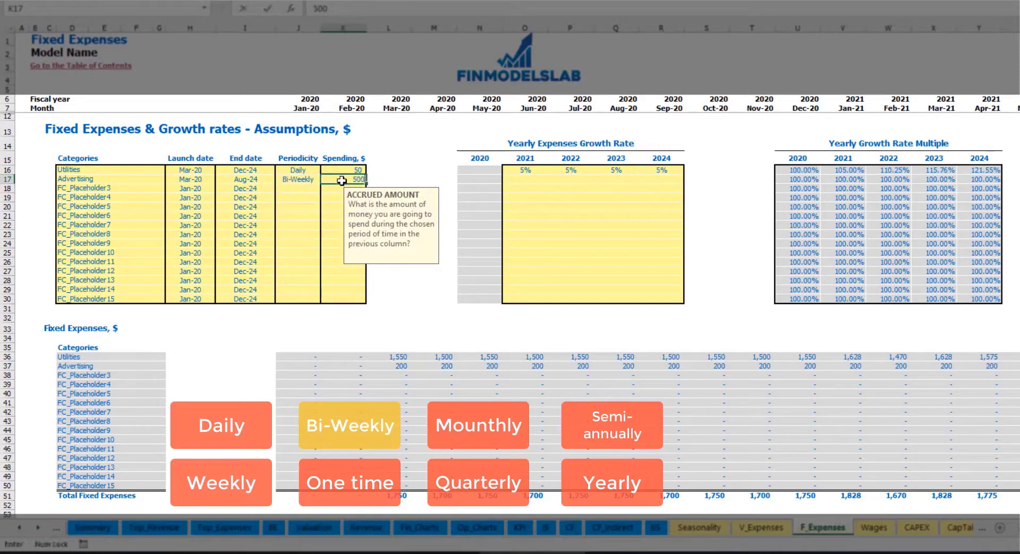
Step: Change the Advertising launch date to Jul-20
{"action": "left_click", "coordinate": [205, 173]}
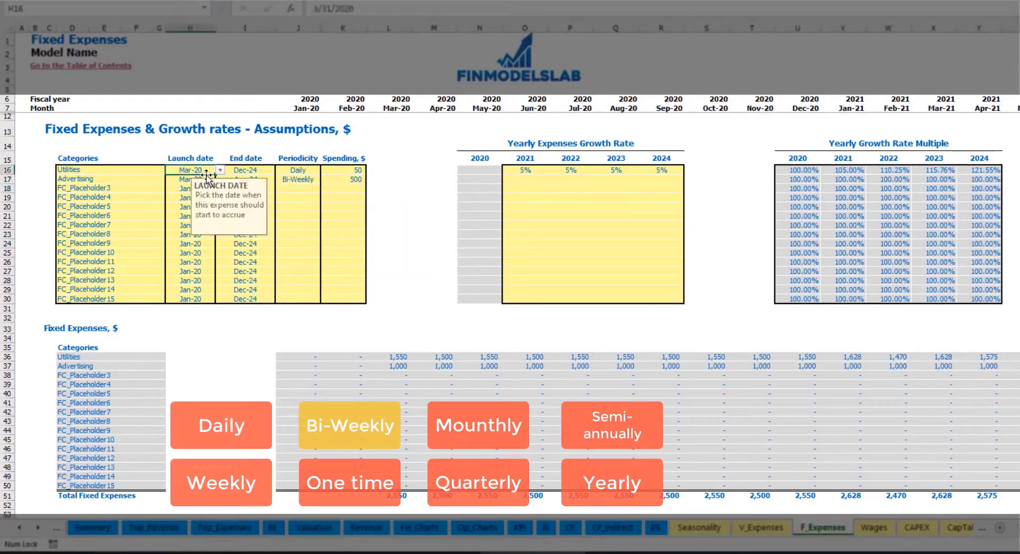
{"action": "left_click", "coordinate": [193, 177]}
{"action": "left_click", "coordinate": [225, 182]}
{"action": "left_click", "coordinate": [209, 181]}
{"action": "left_click", "coordinate": [220, 180]}
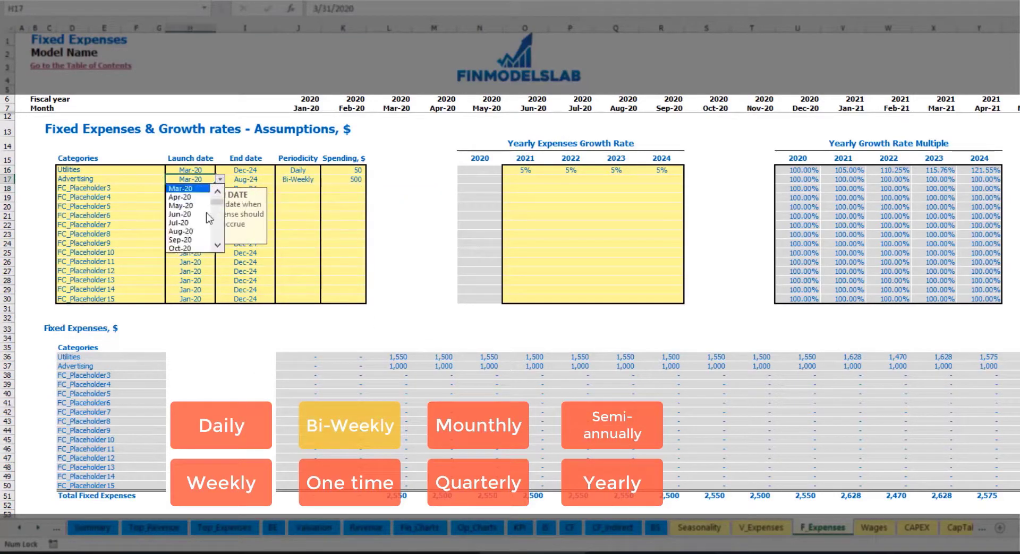
{"action": "left_click", "coordinate": [207, 222]}
Step: Review the monthly Advertising amounts in the Fixed Expenses table from Jul-20 onward
{"action": "left_click", "coordinate": [583, 371]}
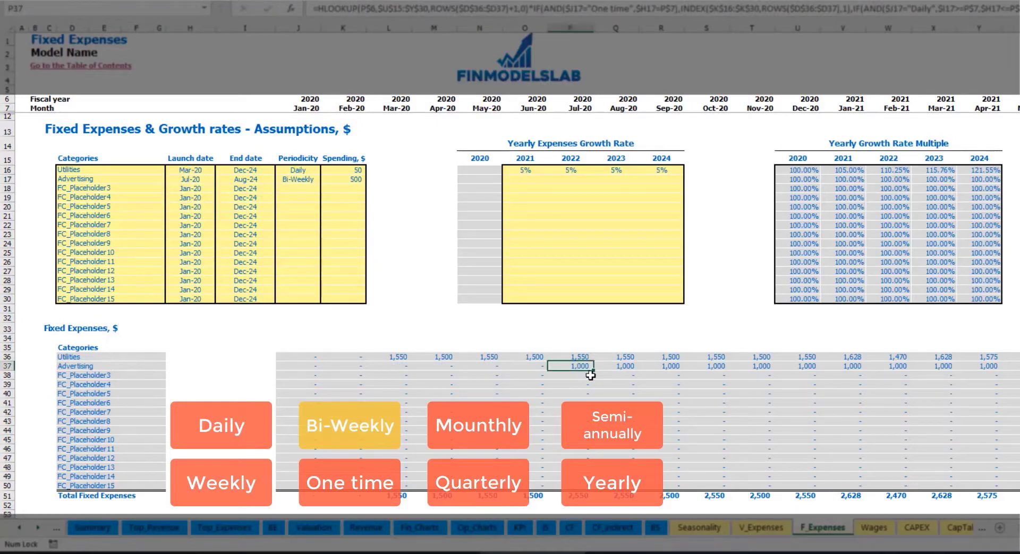
{"action": "key", "text": "Right"}
{"action": "key", "text": "Right"}
{"action": "key", "text": "Right"}
{"action": "key", "text": "Right"}
{"action": "key", "text": "Right"}
{"action": "key", "text": "Right"}
{"action": "key", "text": "Right"}
{"action": "key", "text": "Right"}
{"action": "key", "text": "Right"}
{"action": "key", "text": "Right"}
{"action": "key", "text": "Right"}
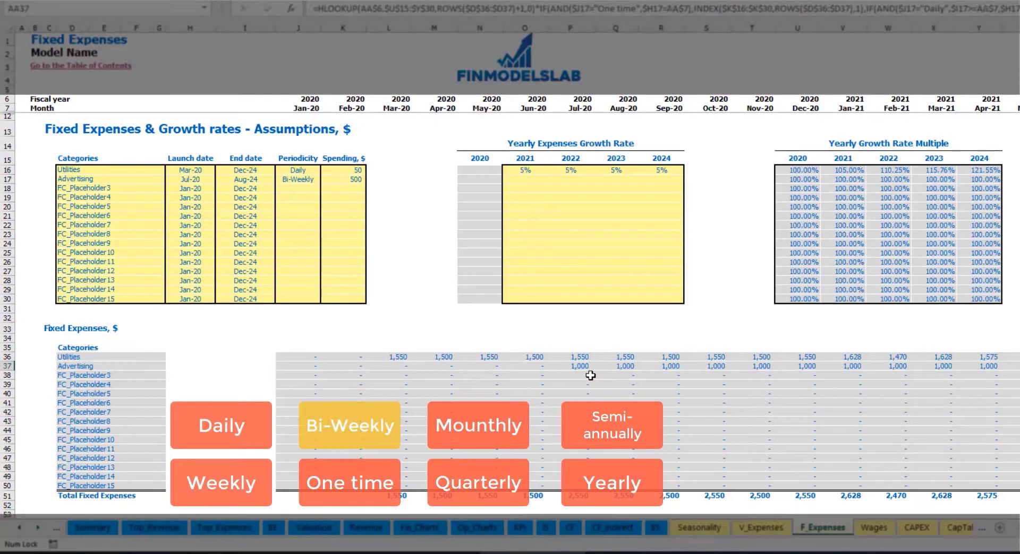
{"action": "key", "text": "Right"}
{"action": "key", "text": "Right"}
{"action": "key", "text": "Right"}
{"action": "key", "text": "Right"}
{"action": "key", "text": "Right"}
{"action": "key", "text": "Right"}
{"action": "key", "text": "Right"}
{"action": "key", "text": "Right"}
{"action": "key", "text": "Right"}
{"action": "key", "text": "Right"}
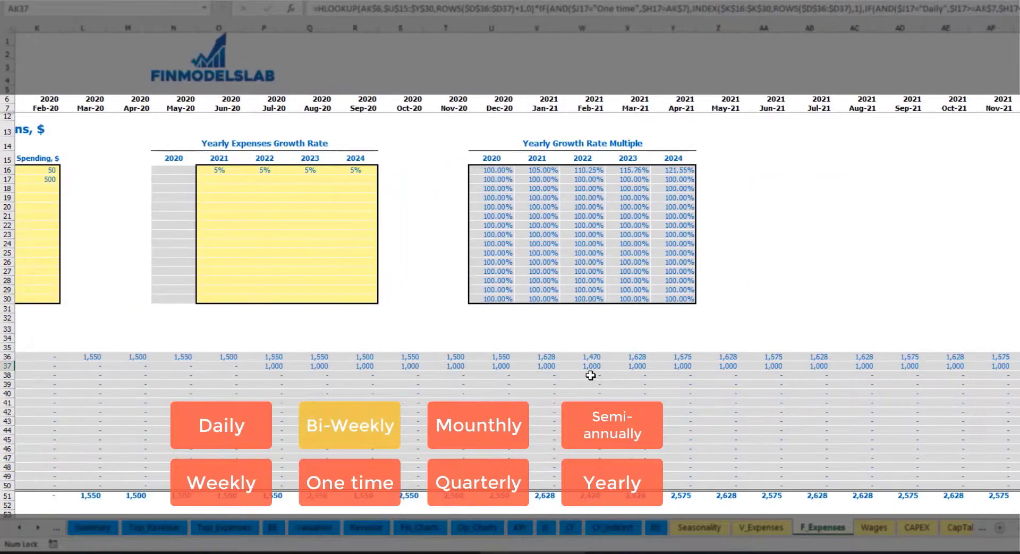
{"action": "scroll", "coordinate": [590, 375], "scroll_direction": "left", "scroll_amount": 10}
{"action": "left_click", "coordinate": [559, 369]}
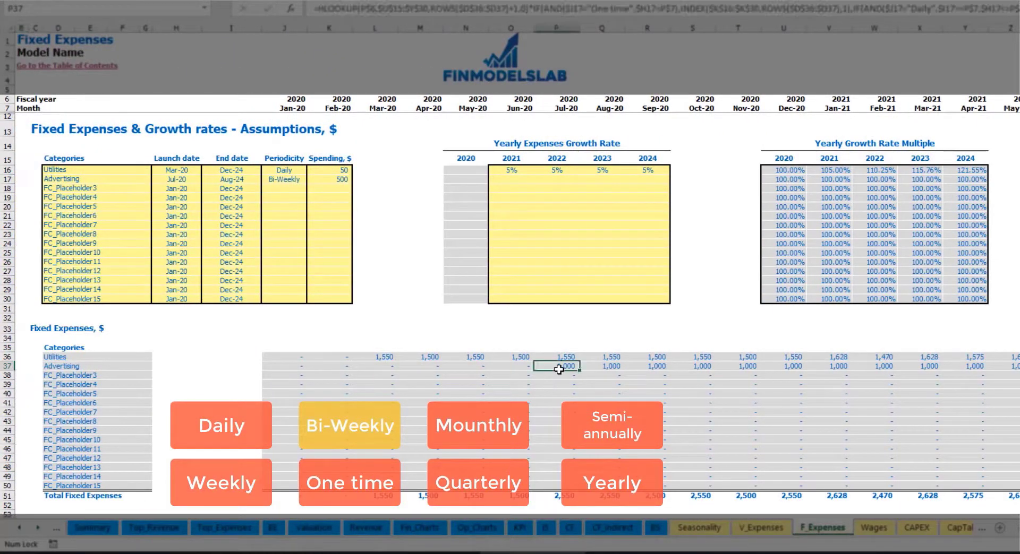
Step: Enter a 3% yearly expenses growth rate for Advertising in 2021 and copy it to 2022 through 2024
{"action": "left_click", "coordinate": [510, 181]}
{"action": "type", "text": "3%"}
{"action": "key", "text": "ctrl+Return"}
{"action": "key", "text": "ctrl+c"}
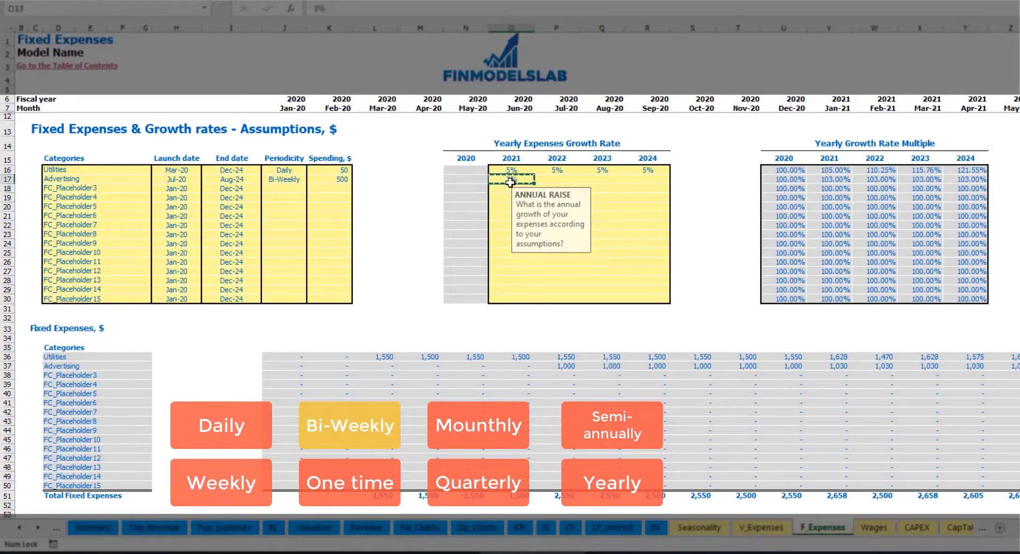
{"action": "left_click_drag", "start_coordinate": [557, 179], "coordinate": [647, 179]}
{"action": "key", "text": "ctrl+v"}
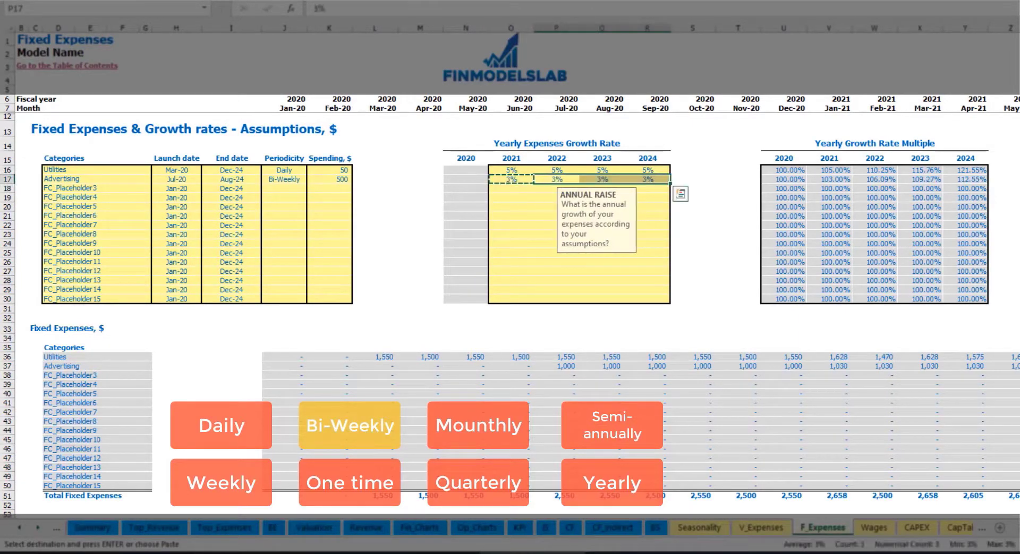
Step: Check how the growth rate affects the monthly Advertising amounts from 2021 through 2024, up to the end date
{"action": "left_click", "coordinate": [976, 365]}
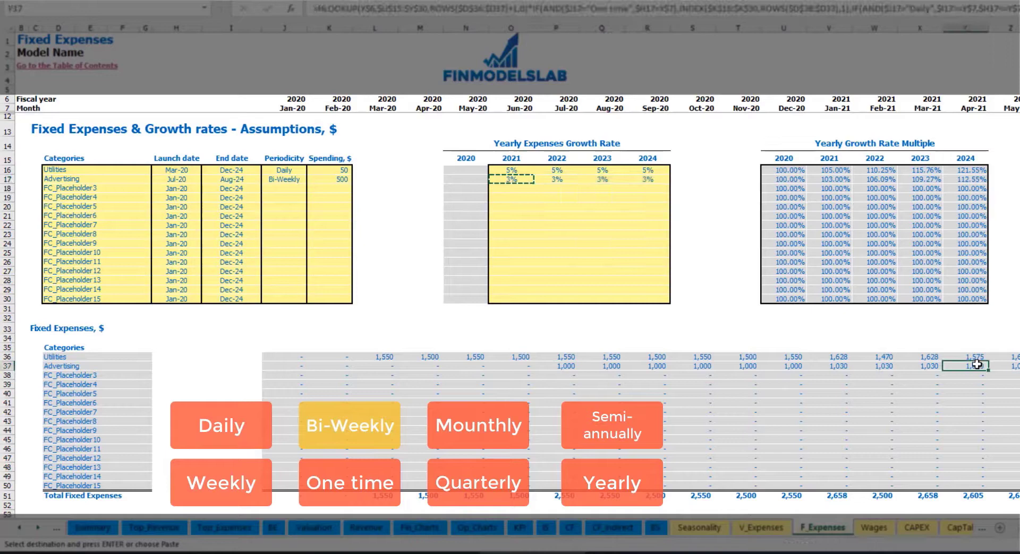
{"action": "left_click", "coordinate": [849, 366]}
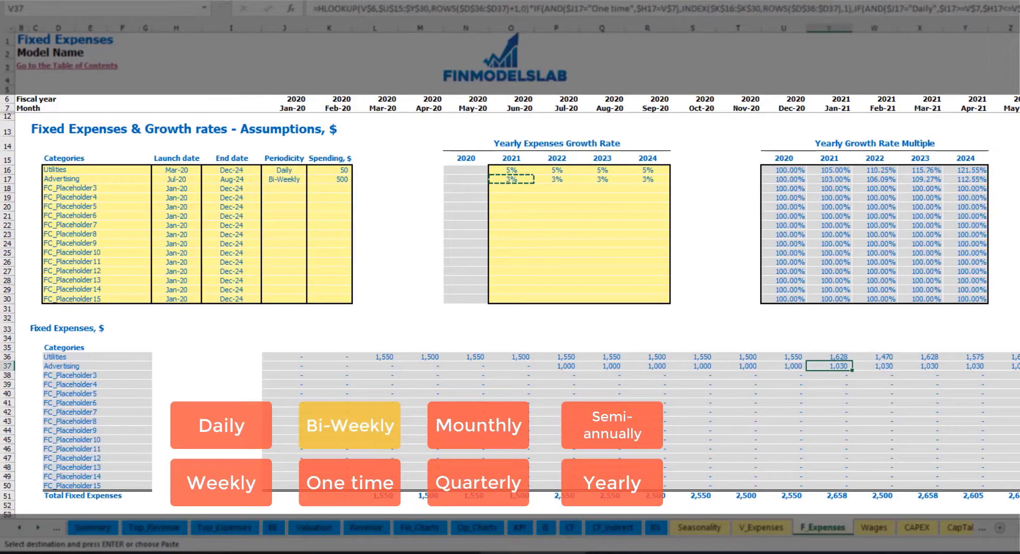
{"action": "scroll", "coordinate": [517, 262], "scroll_direction": "right", "scroll_amount": 10}
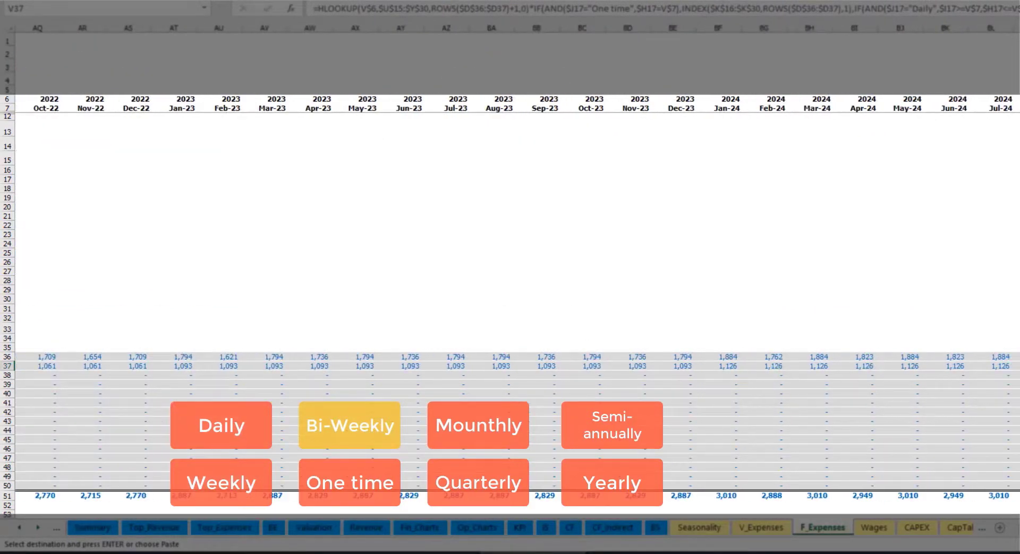
{"action": "left_click", "coordinate": [1016, 28]}
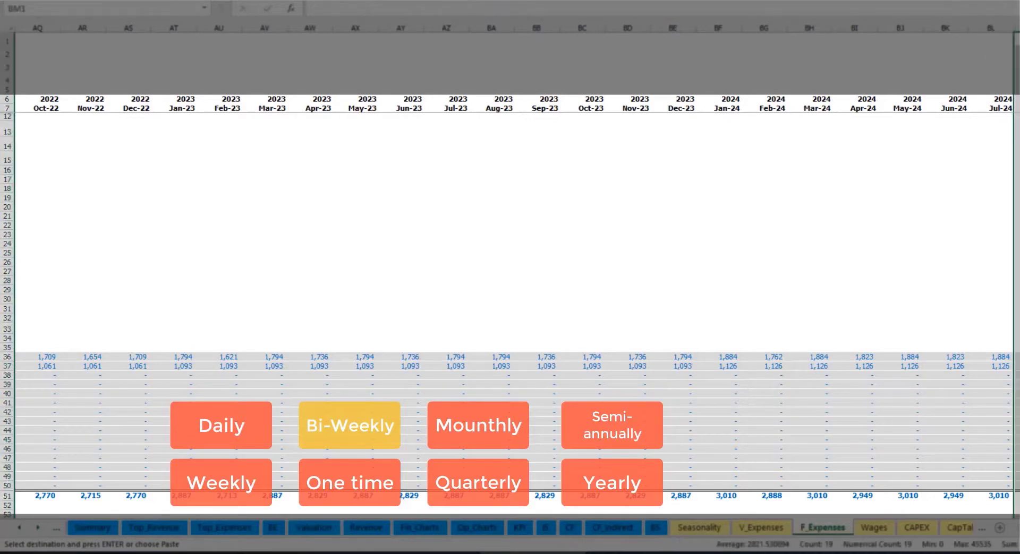
{"action": "scroll", "coordinate": [254, 253], "scroll_direction": "left", "scroll_amount": 10}
{"action": "left_click", "coordinate": [251, 180]}
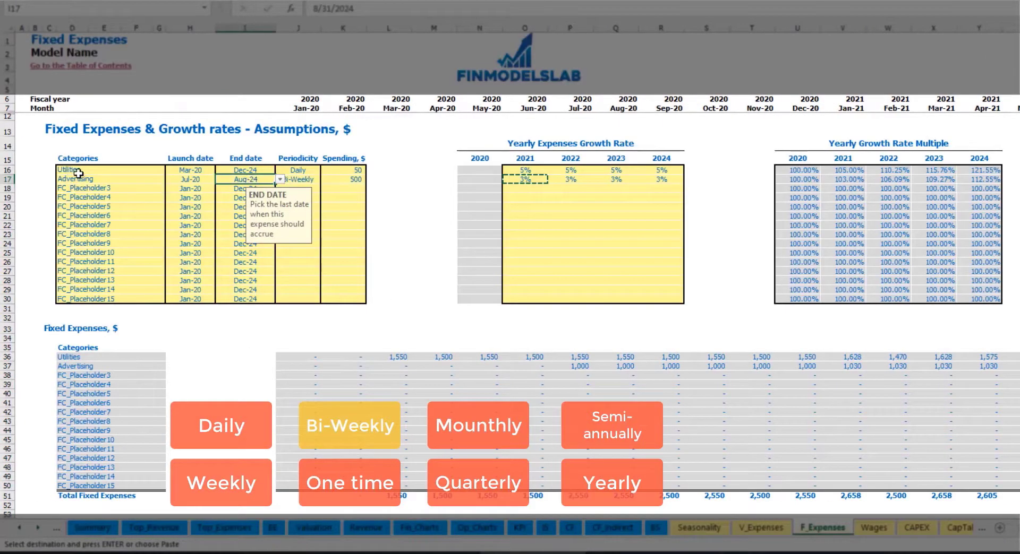
Step: Rename the third fixed expense category as Office Setup and set its periodicity to One time
{"action": "left_click", "coordinate": [89, 188]}
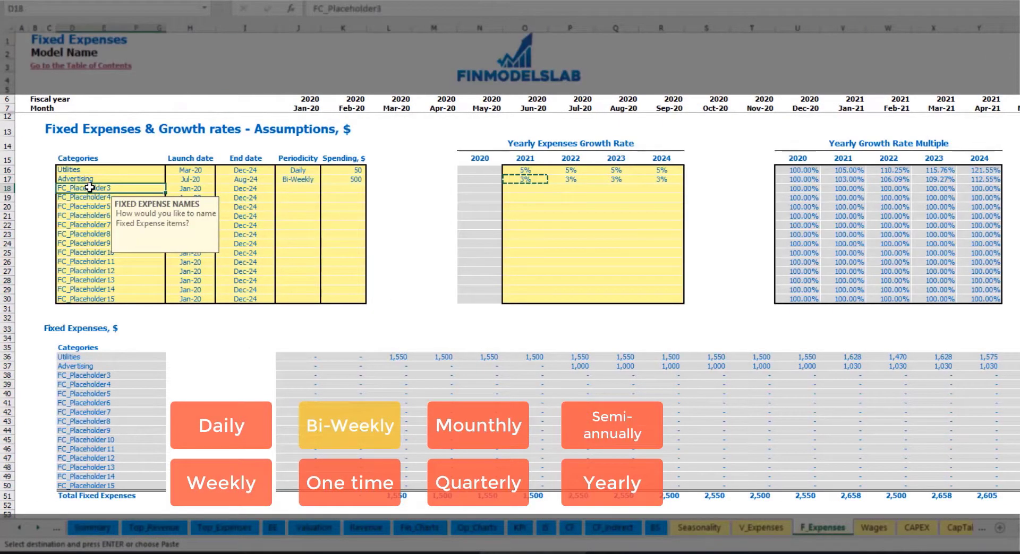
{"action": "type", "text": "Se"}
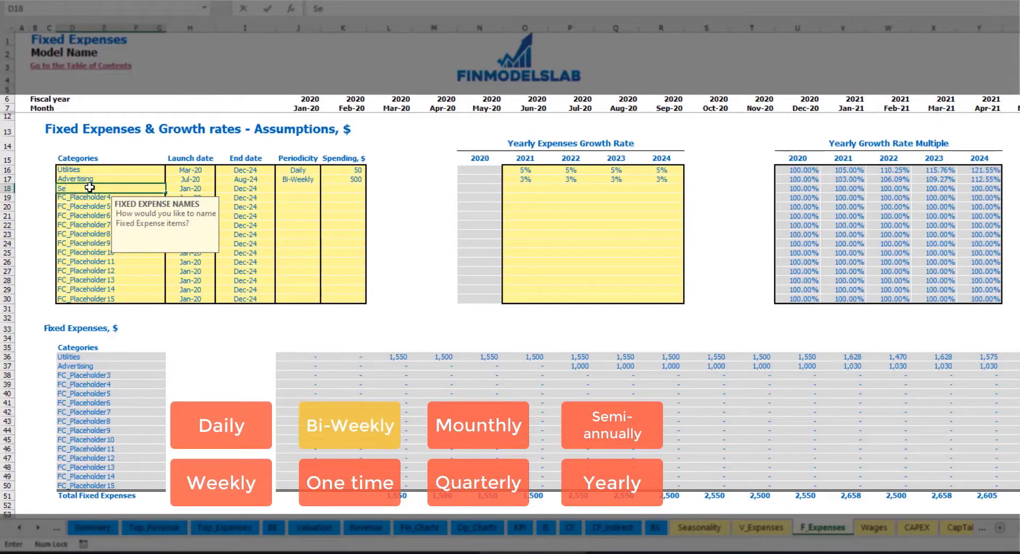
{"action": "type", "text": "Office Setup"}
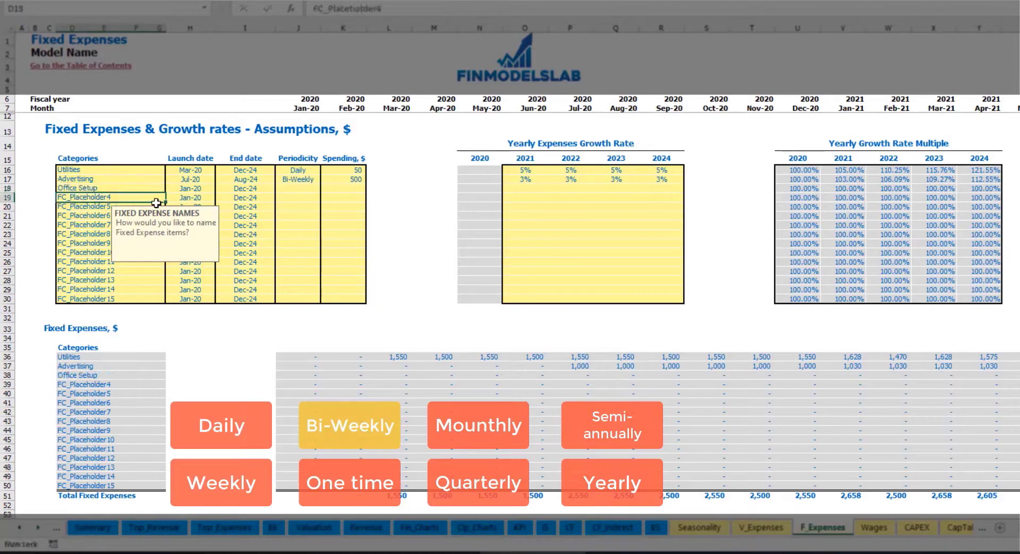
{"action": "left_click", "coordinate": [297, 189]}
{"action": "left_click", "coordinate": [325, 189]}
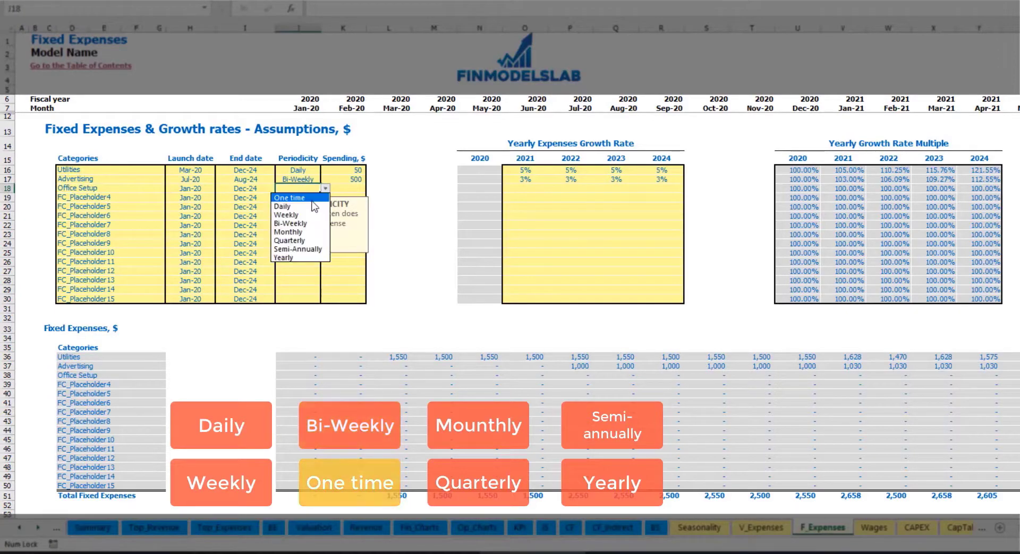
{"action": "left_click", "coordinate": [290, 197]}
Step: Set the Office Setup launch date to Feb-20 and its spending to 5,000
{"action": "left_click", "coordinate": [208, 188]}
{"action": "left_click", "coordinate": [219, 189]}
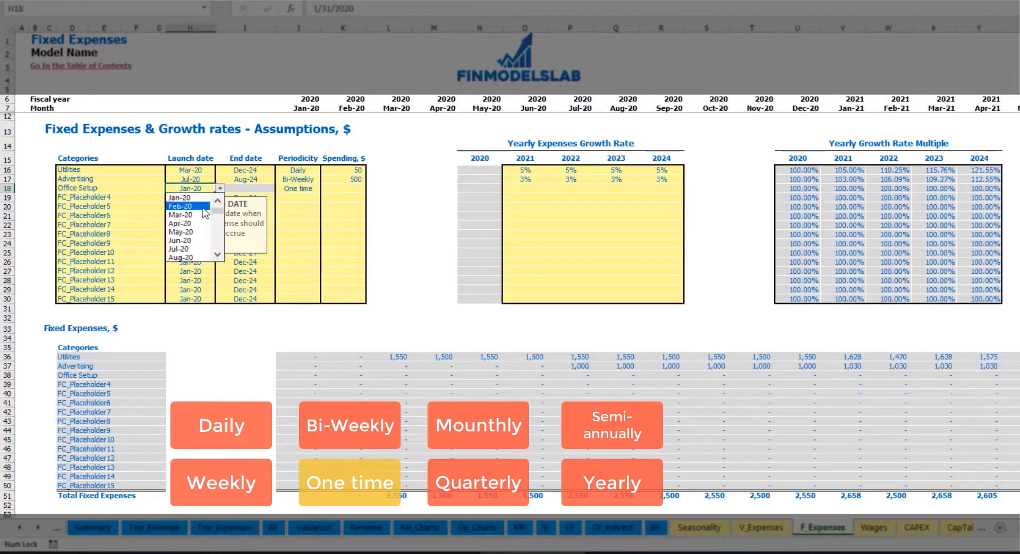
{"action": "left_click", "coordinate": [204, 208]}
{"action": "left_click", "coordinate": [335, 189]}
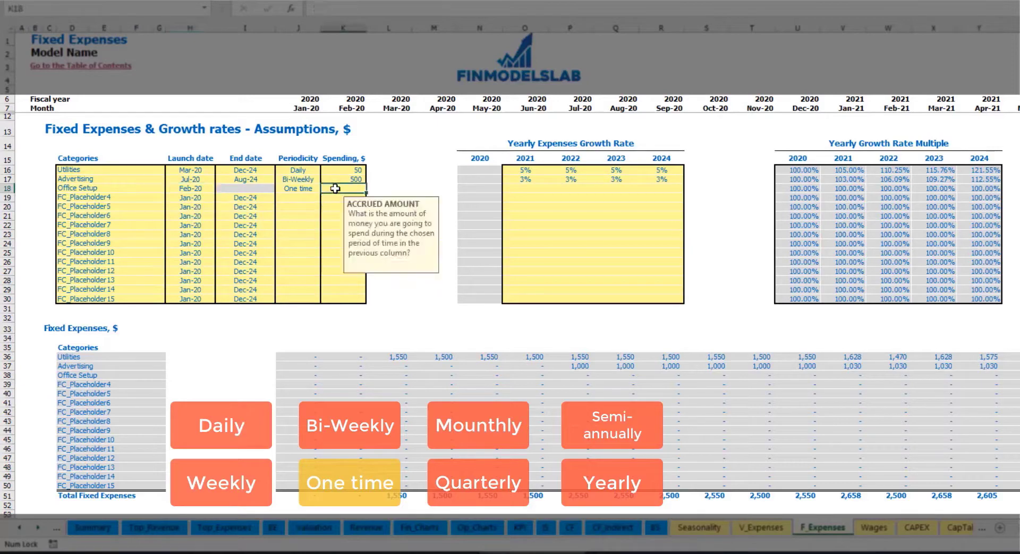
{"action": "type", "text": "5,000"}
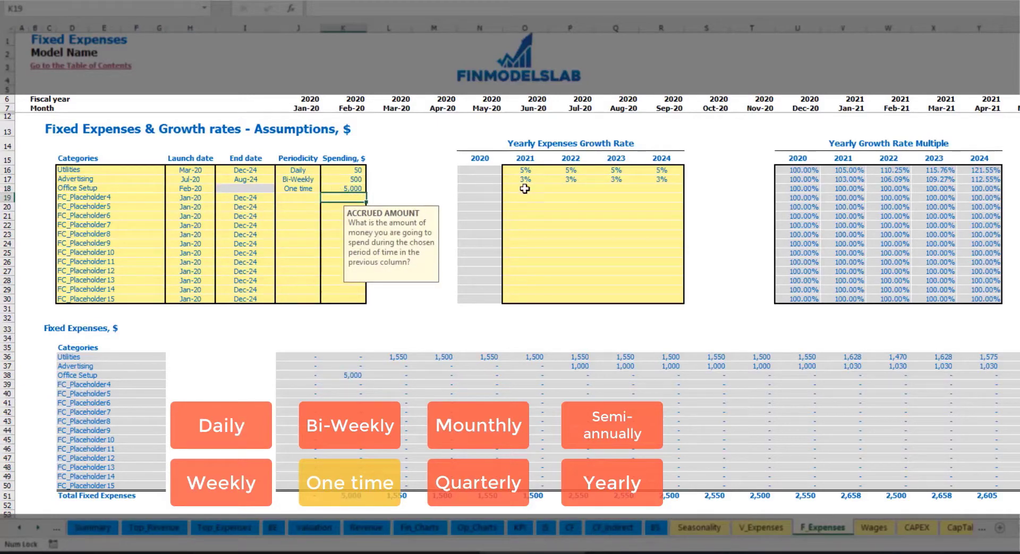
Step: Check the empty yearly growth rates for Office Setup and its one-time amount in Feb-20
{"action": "left_click_drag", "start_coordinate": [525, 189], "coordinate": [660, 189]}
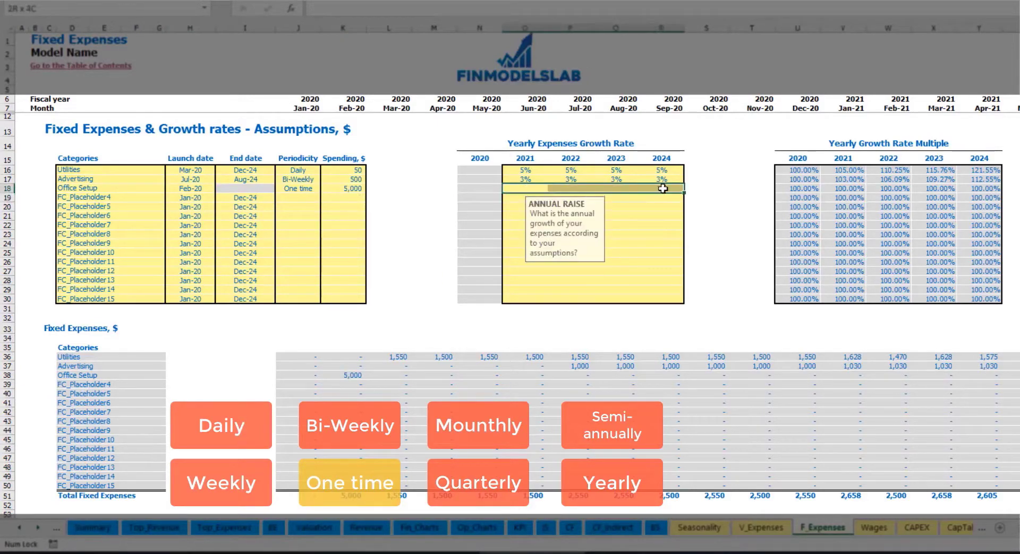
{"action": "left_click", "coordinate": [351, 375]}
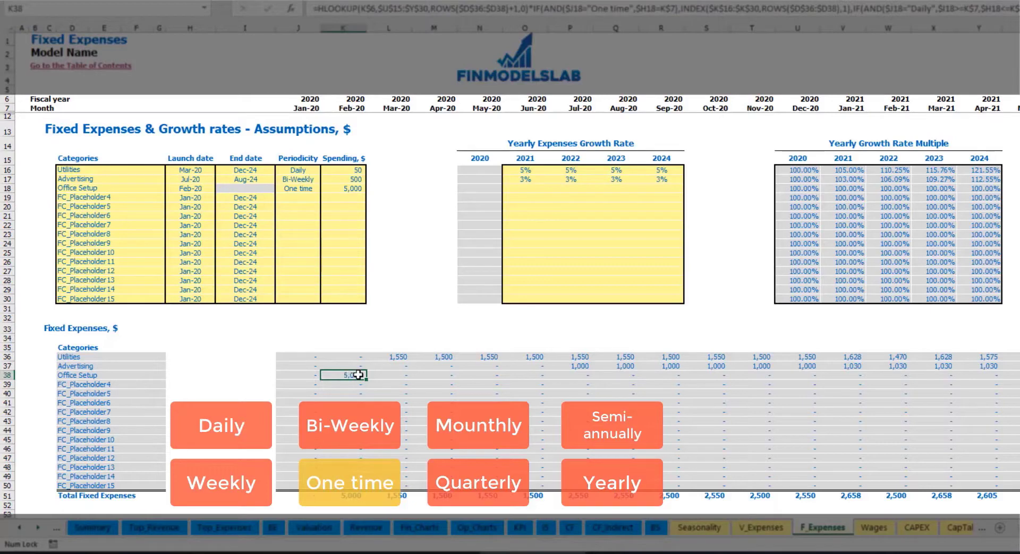
Step: Rename the fourth fixed expense category as Insurance
{"action": "left_click", "coordinate": [141, 199]}
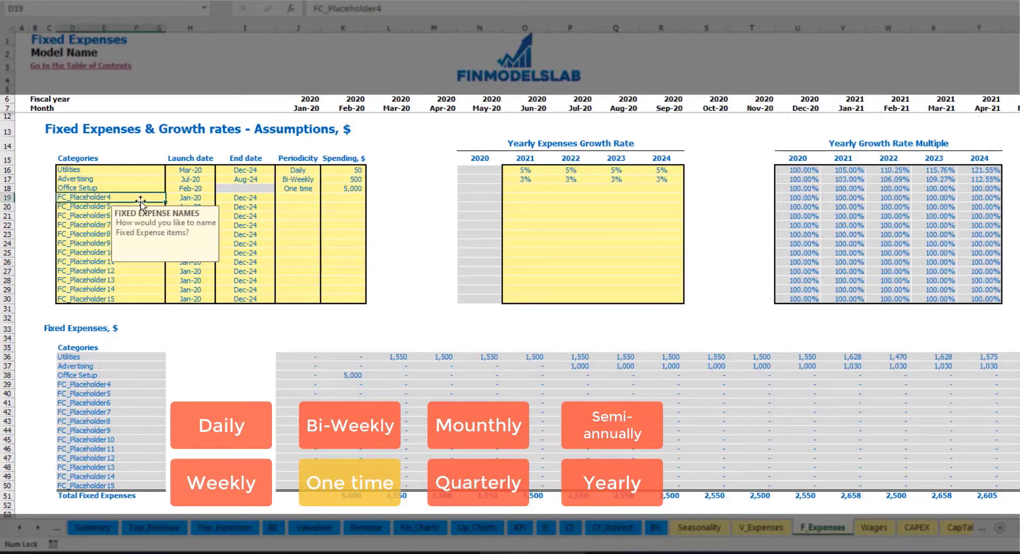
{"action": "type", "text": "Insurance"}
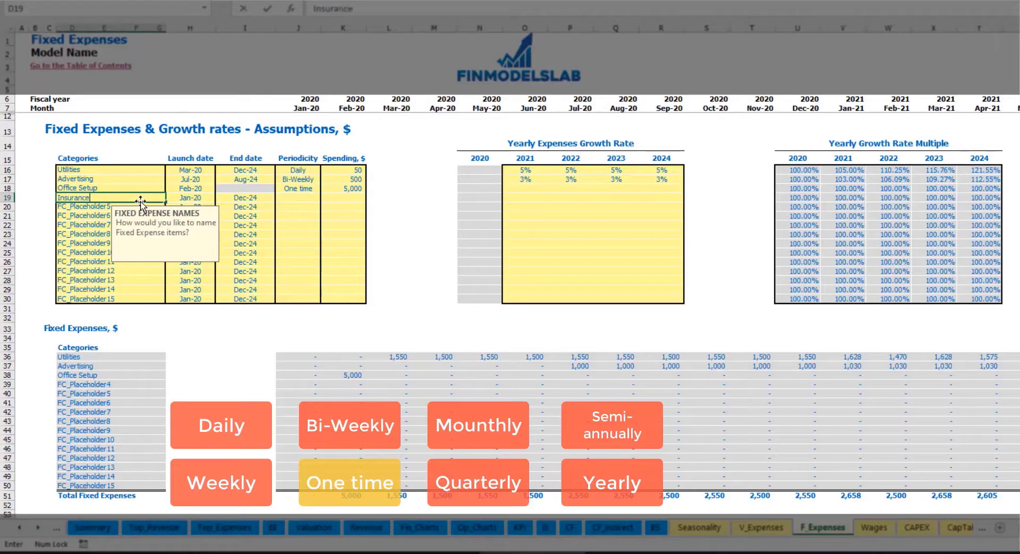
{"action": "key", "text": "Return"}
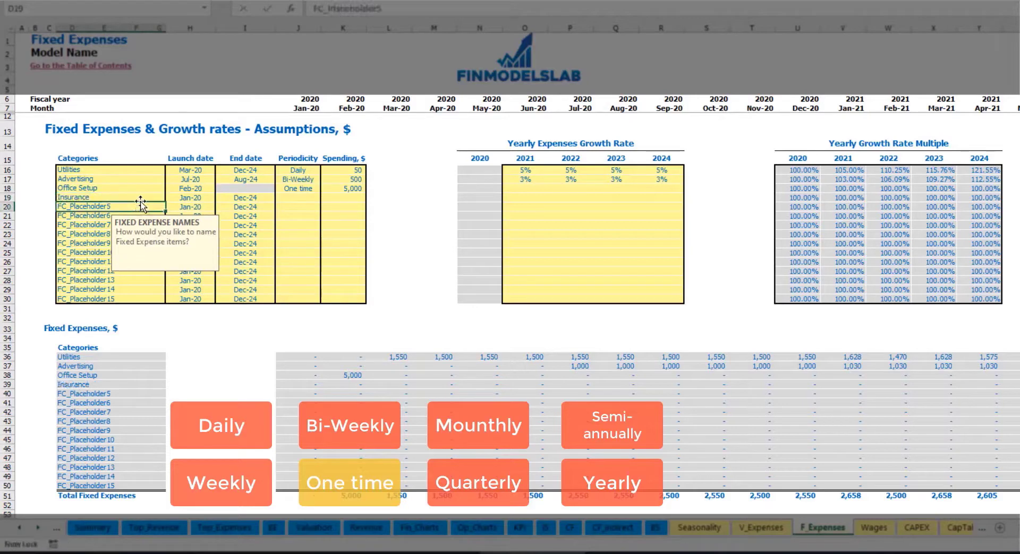
Step: Set the Insurance periodicity to Monthly and its spending to 1,000, keeping the default launch and end dates
{"action": "left_click", "coordinate": [191, 199]}
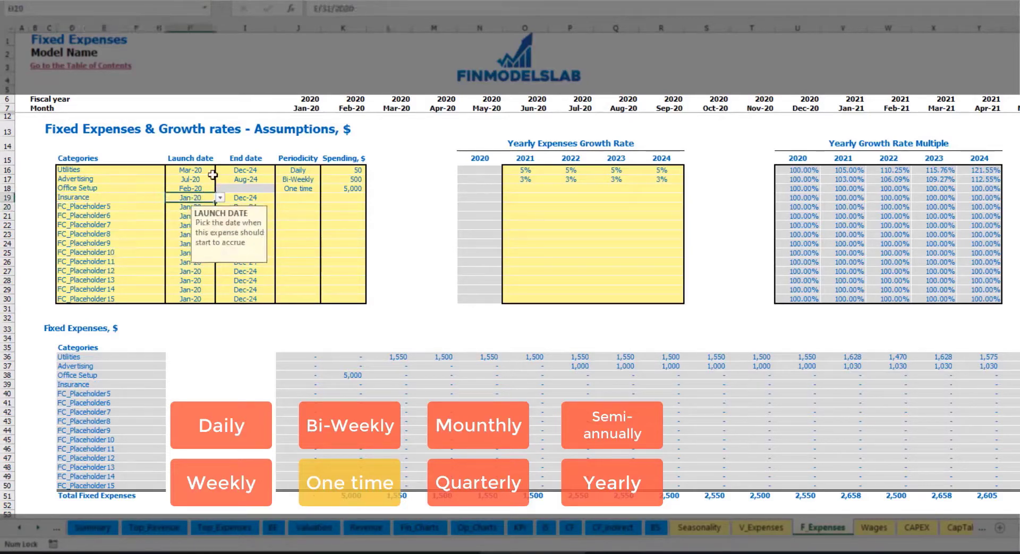
{"action": "left_click", "coordinate": [253, 199]}
{"action": "left_click", "coordinate": [311, 198]}
{"action": "left_click", "coordinate": [325, 199]}
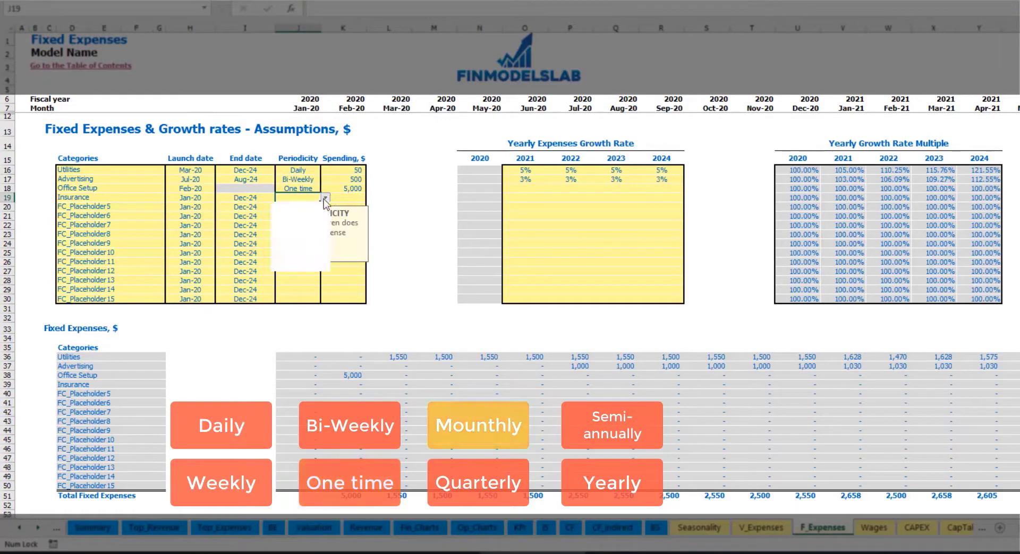
{"action": "left_click", "coordinate": [296, 239]}
{"action": "left_click", "coordinate": [349, 198]}
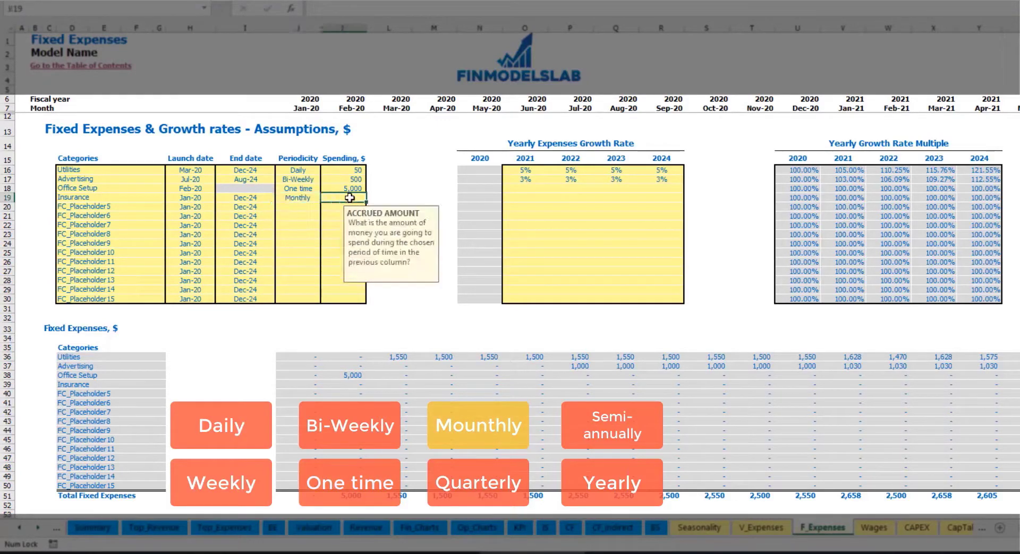
{"action": "type", "text": "1"}
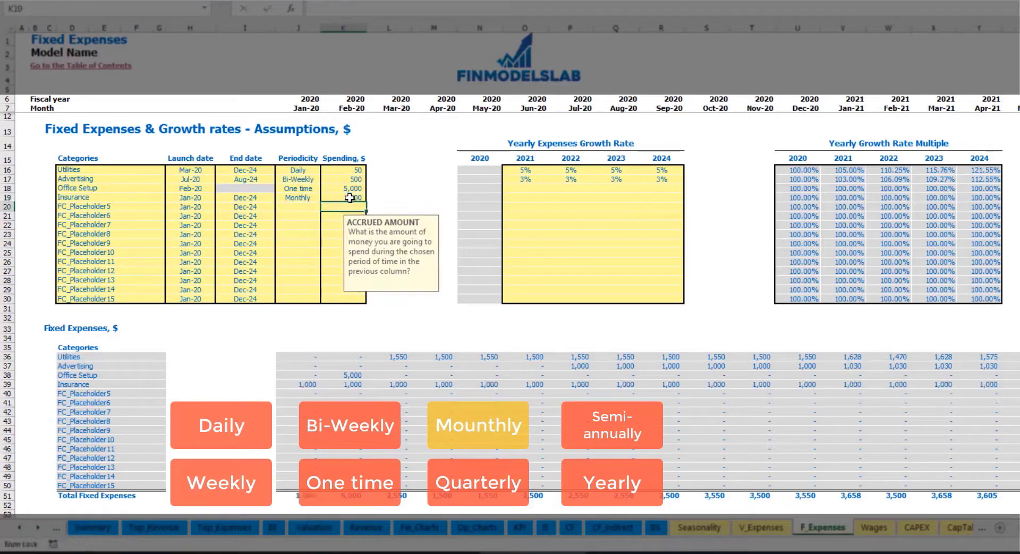
Step: Enter yearly expenses growth rates for Insurance of 5% in 2021, 3% in 2022, 2% in 2023 and 1% in 2024
{"action": "left_click", "coordinate": [525, 199]}
{"action": "type", "text": "5"}
{"action": "key", "text": "Return"}
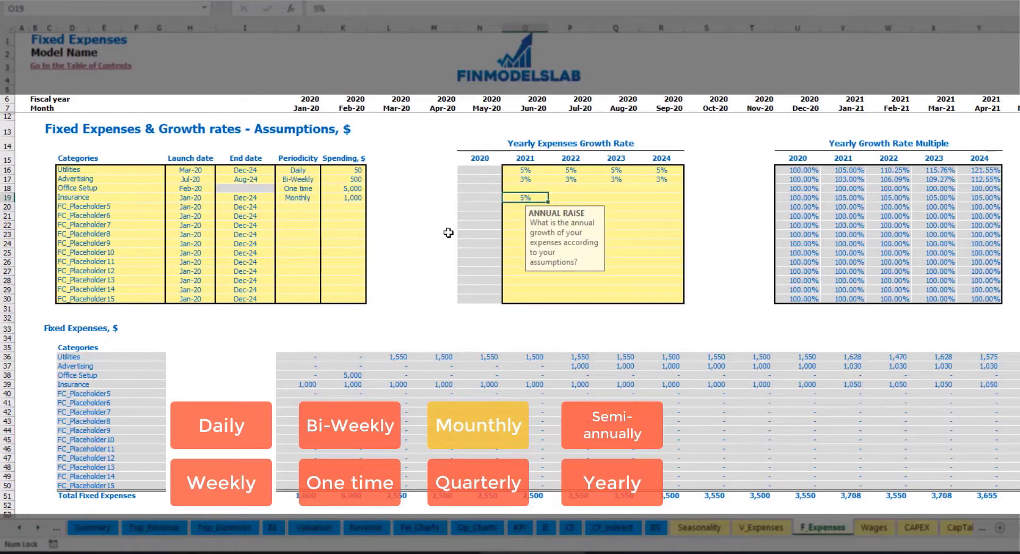
{"action": "key", "text": "Right"}
{"action": "type", "text": "3"}
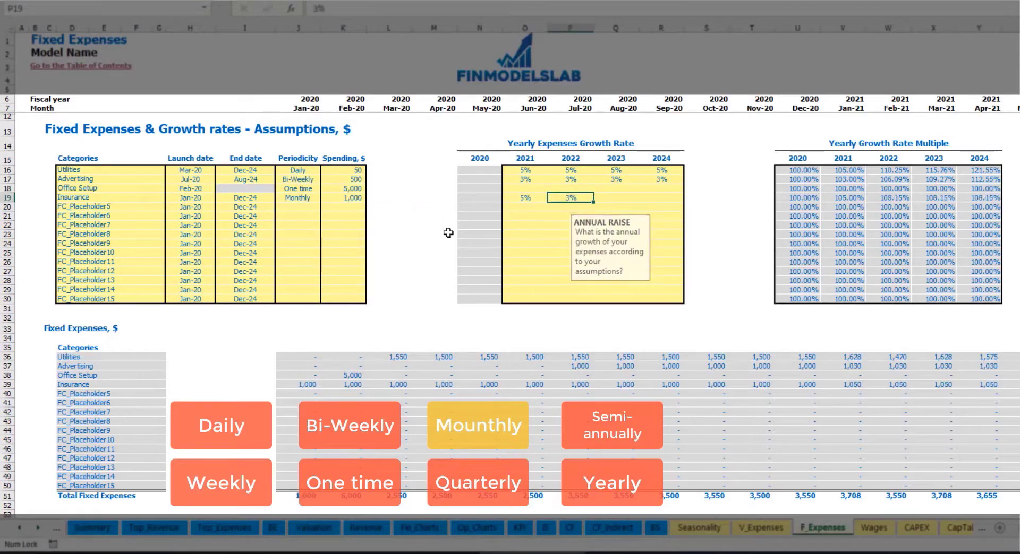
{"action": "key", "text": "Return"}
{"action": "key", "text": "Right"}
{"action": "type", "text": "2"}
{"action": "key", "text": "Right"}
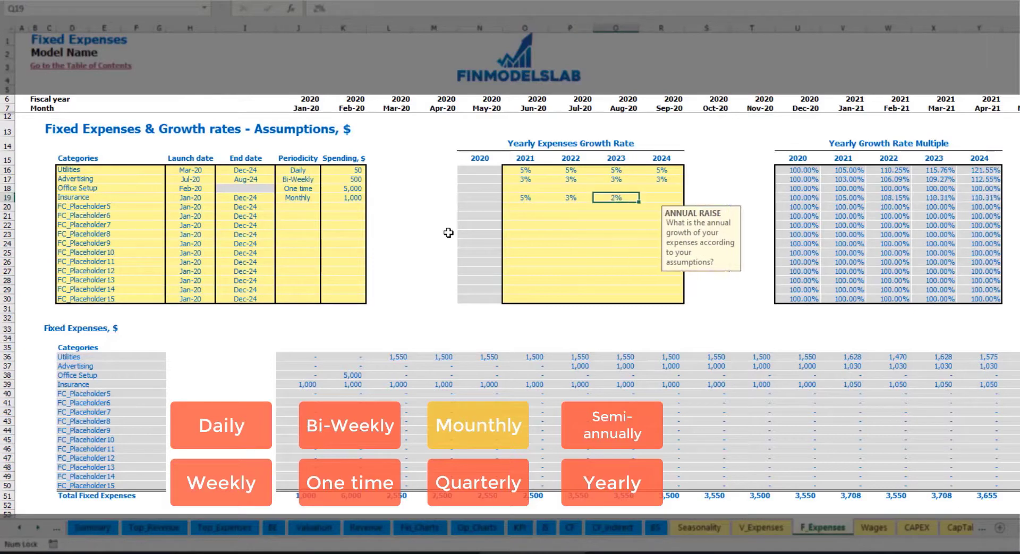
{"action": "type", "text": "1"}
{"action": "key", "text": "Return"}
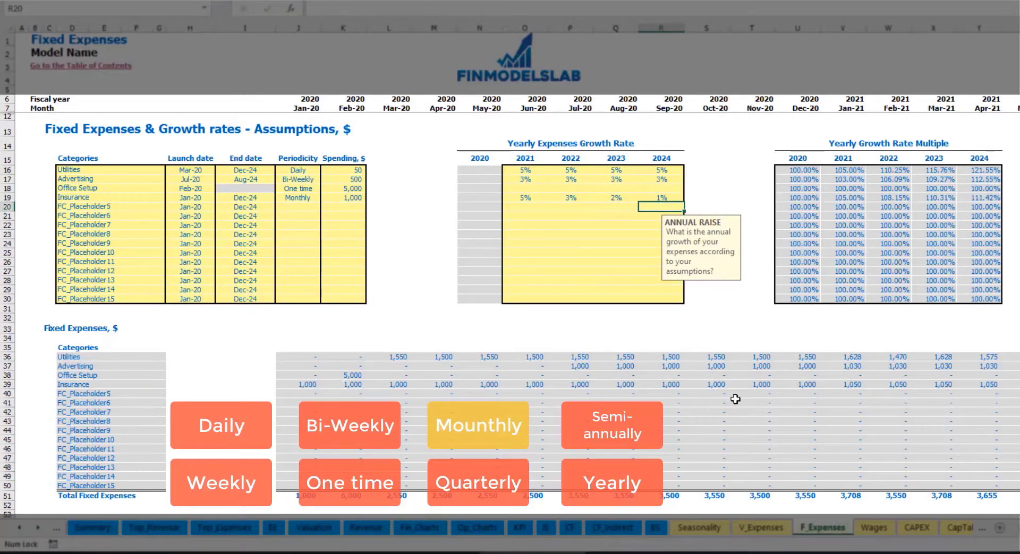
Step: Check the monthly Insurance amounts across 2020 and how the growth rate affects them from Jan-21
{"action": "left_click_drag", "start_coordinate": [307, 386], "coordinate": [827, 386]}
{"action": "left_click", "coordinate": [827, 385]}
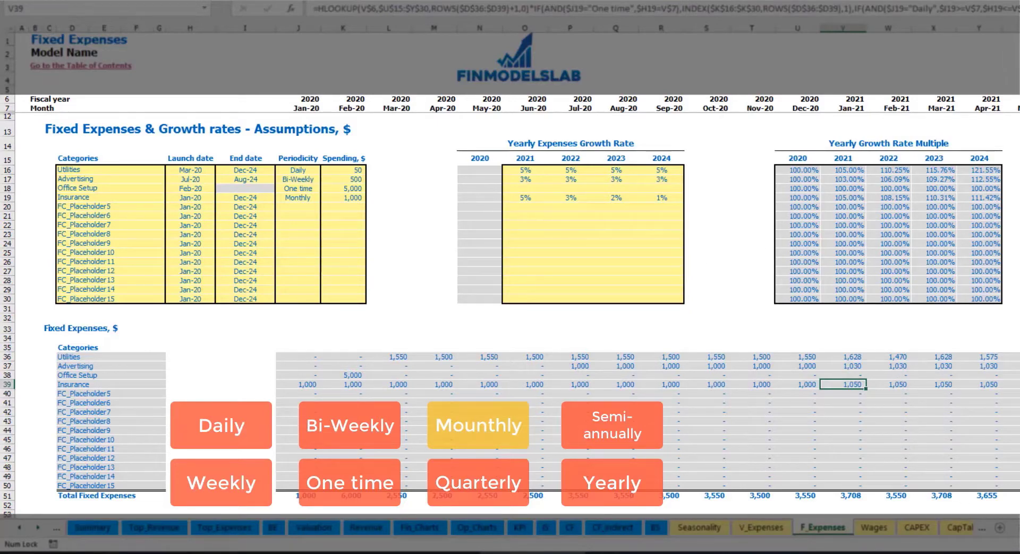
{"action": "scroll", "coordinate": [519, 260], "scroll_direction": "right", "scroll_amount": 5}
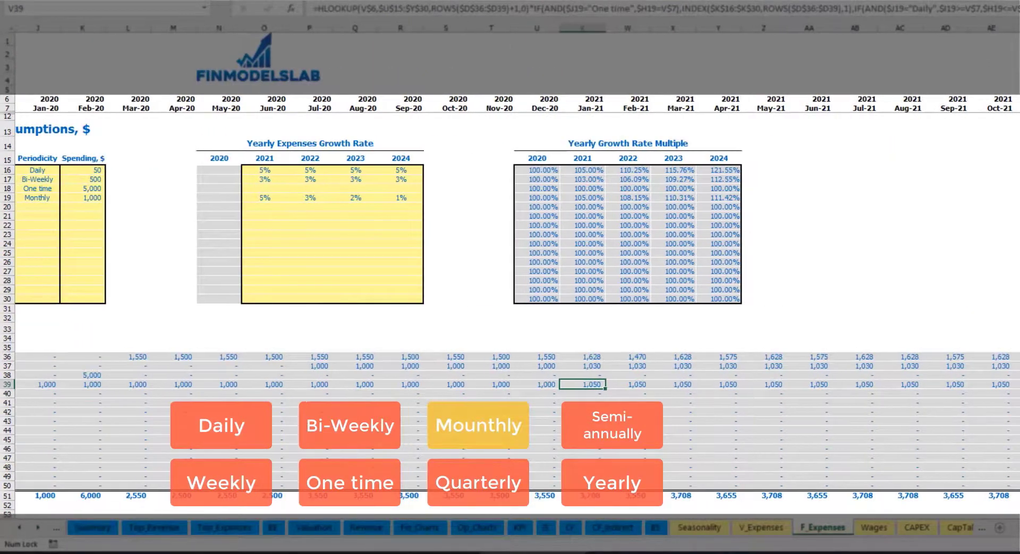
{"action": "left_click", "coordinate": [1019, 28]}
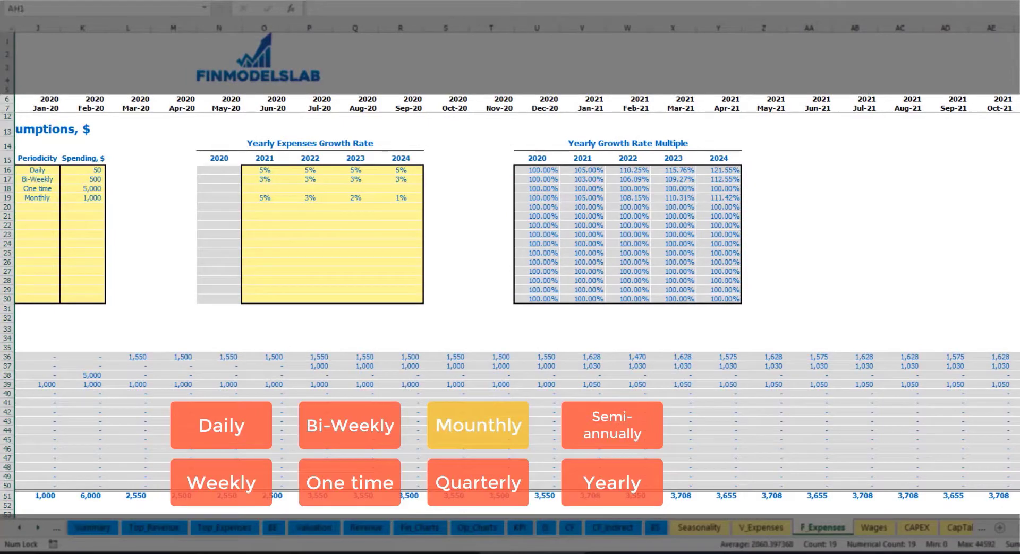
{"action": "left_click", "coordinate": [1019, 385]}
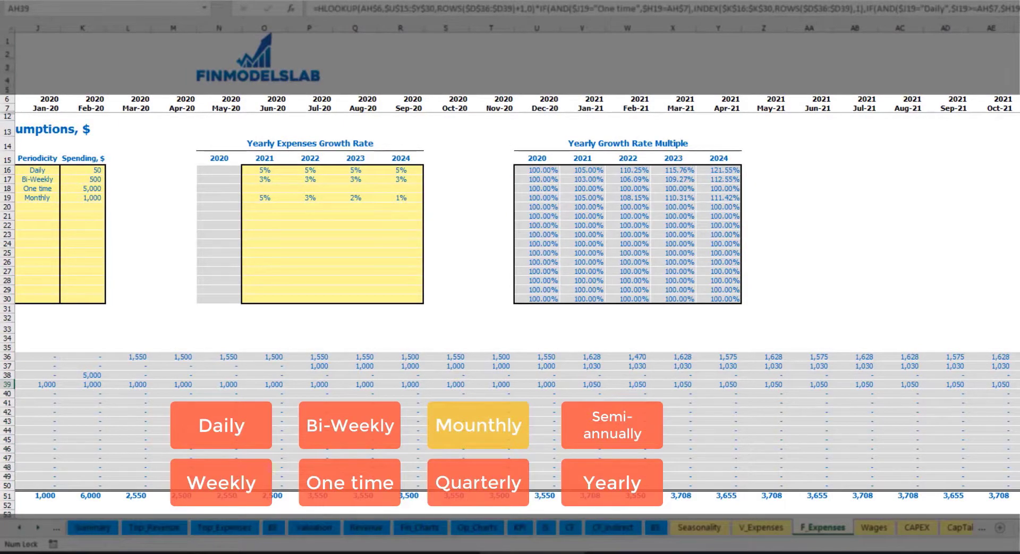
Step: Change the Insurance periodicity to Quarterly and check in which months of 2020 the expense accrues
{"action": "scroll", "coordinate": [779, 409], "scroll_direction": "left", "scroll_amount": 5}
{"action": "left_click", "coordinate": [306, 198]}
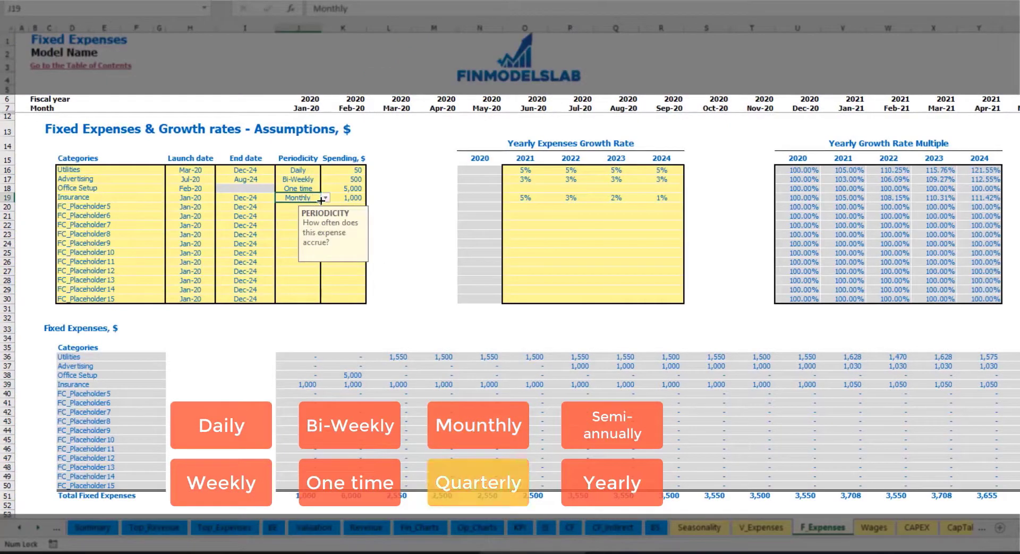
{"action": "left_click", "coordinate": [324, 198]}
{"action": "left_click", "coordinate": [322, 250]}
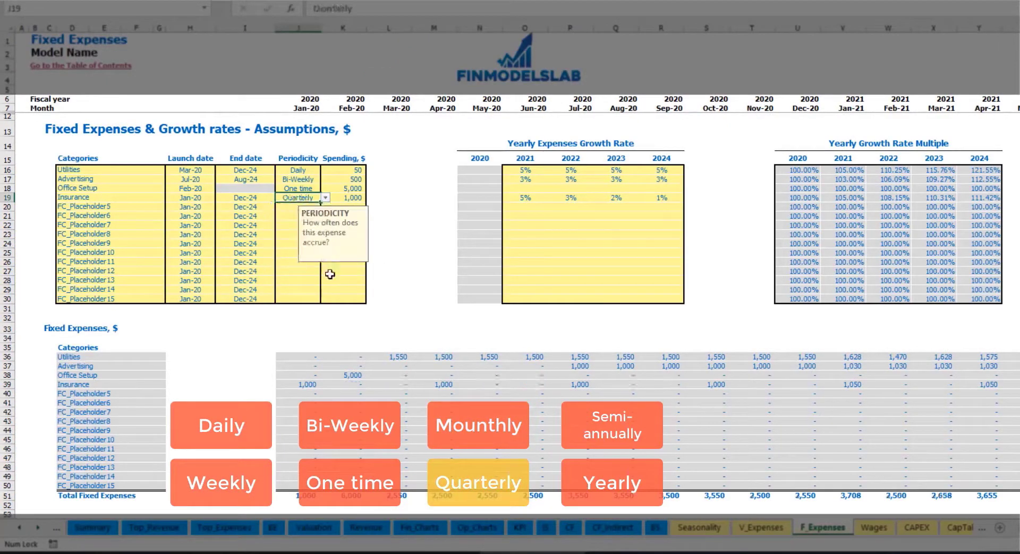
{"action": "left_click", "coordinate": [300, 386]}
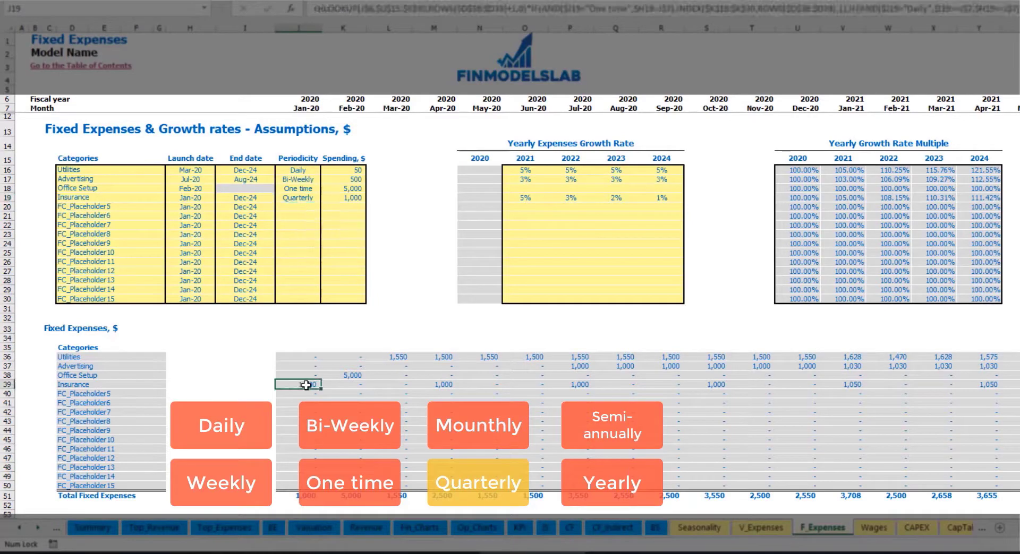
{"action": "left_click", "coordinate": [435, 385]}
{"action": "left_click", "coordinate": [570, 385]}
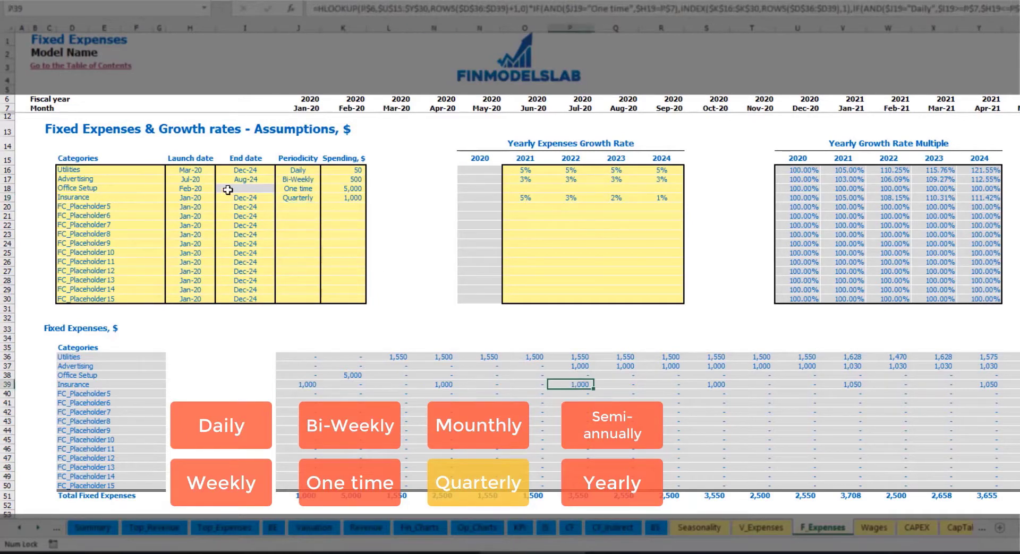
Step: Set the Insurance launch date to Feb-20 and check how the quarterly payment months shift
{"action": "left_click", "coordinate": [204, 196]}
{"action": "left_click", "coordinate": [219, 198]}
{"action": "left_click", "coordinate": [202, 215]}
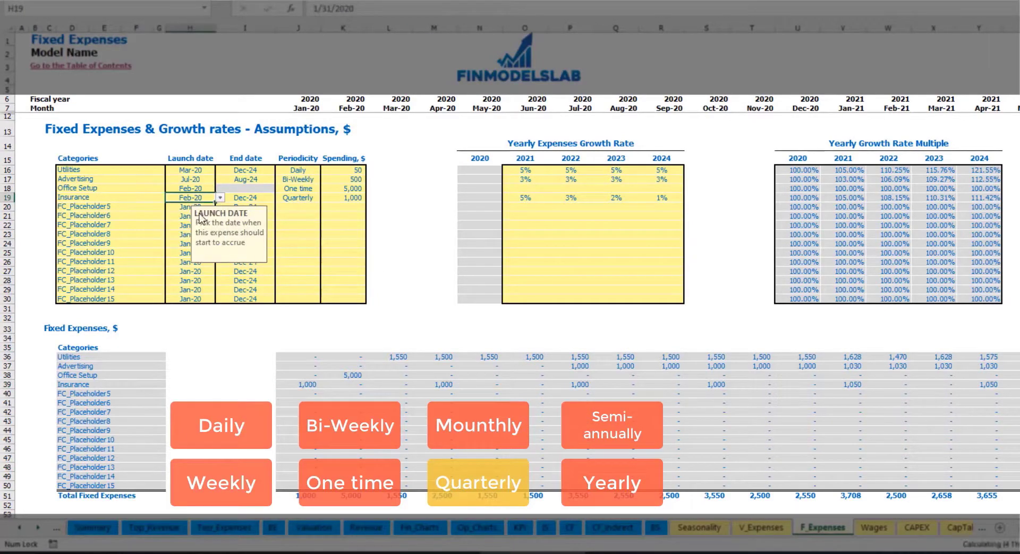
{"action": "left_click", "coordinate": [353, 385]}
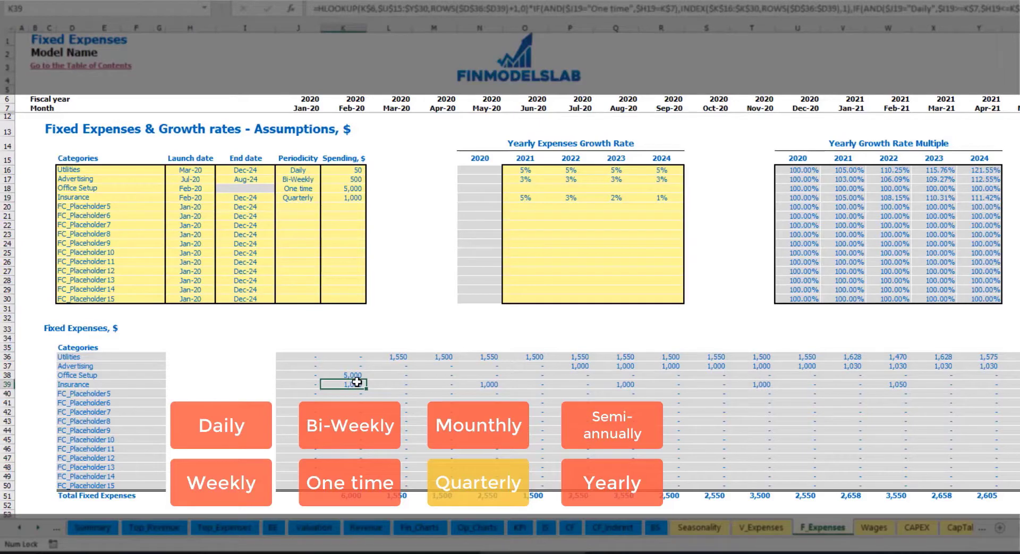
{"action": "left_click", "coordinate": [488, 384]}
{"action": "left_click", "coordinate": [623, 383]}
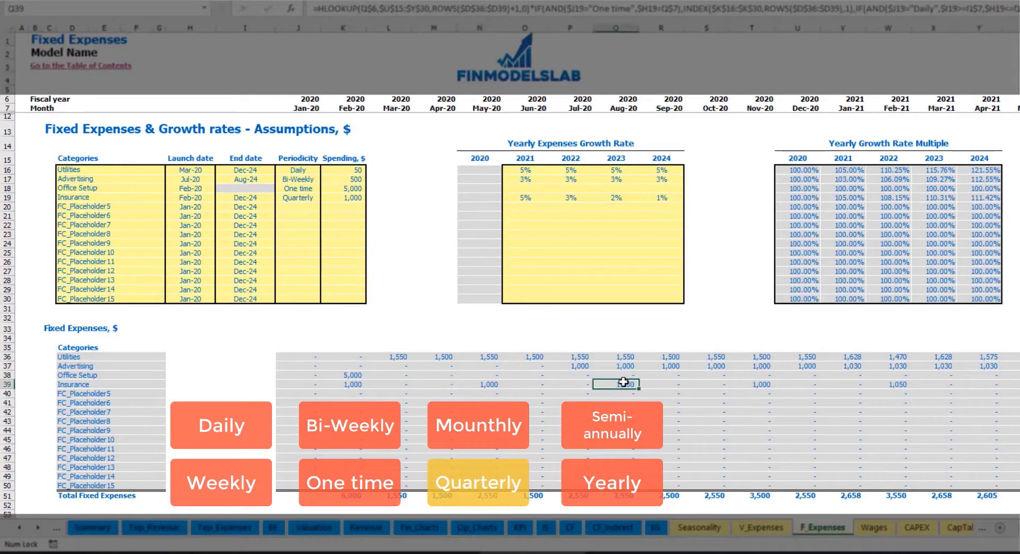
{"action": "left_click", "coordinate": [342, 387]}
{"action": "left_click", "coordinate": [491, 386]}
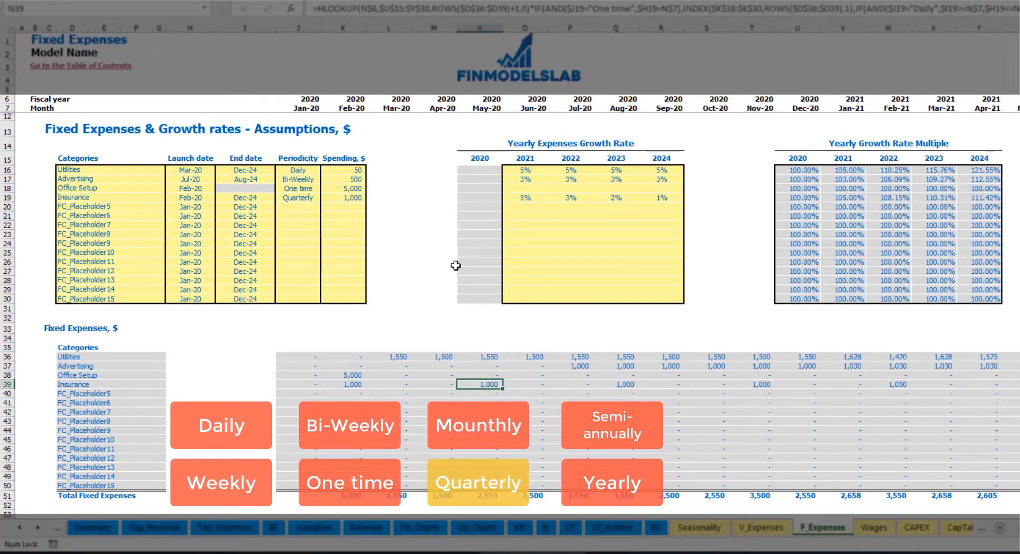
Step: Change the Insurance periodicity to Semi-Annually and check the interval between its payments
{"action": "left_click", "coordinate": [318, 198]}
{"action": "left_click", "coordinate": [325, 197]}
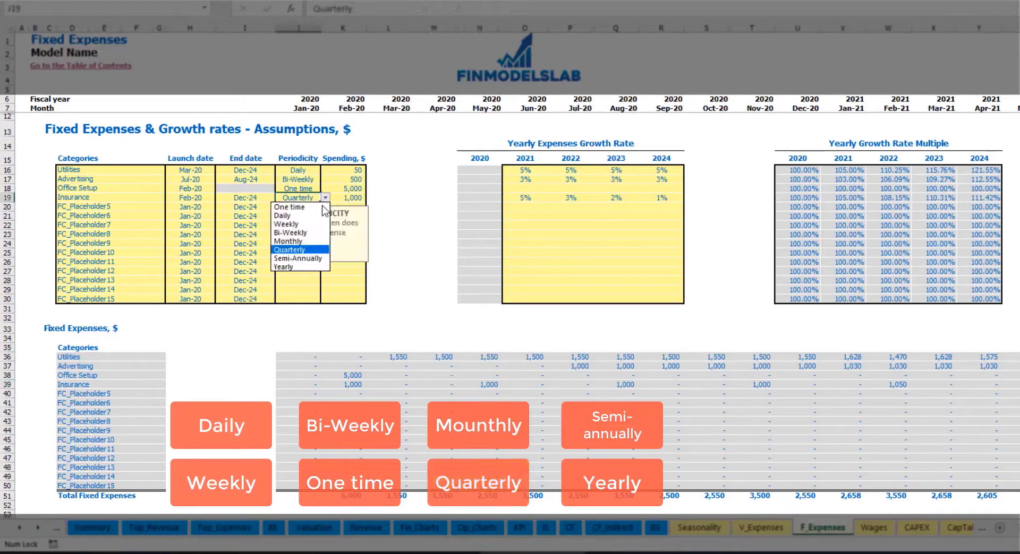
{"action": "left_click", "coordinate": [313, 258]}
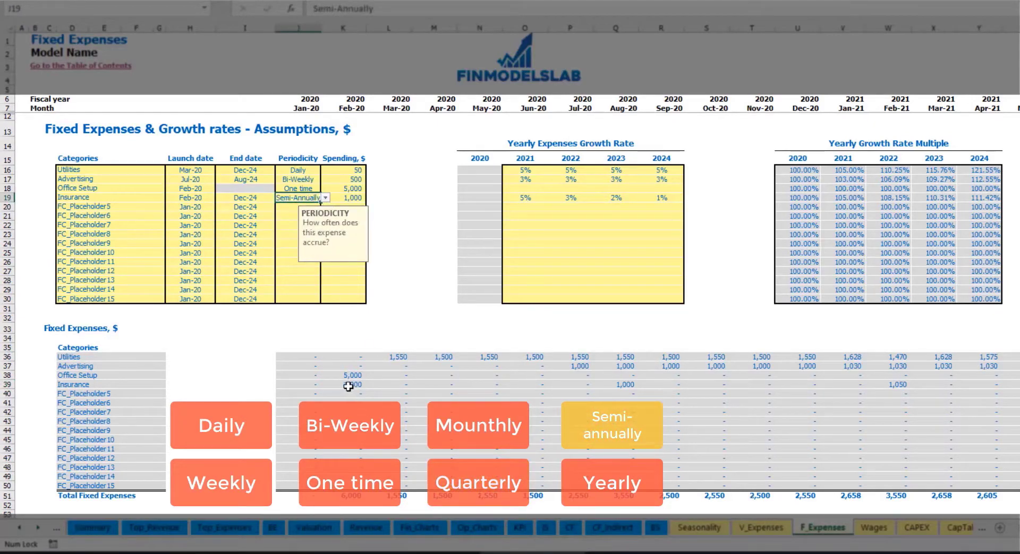
{"action": "left_click_drag", "start_coordinate": [346, 385], "coordinate": [852, 385]}
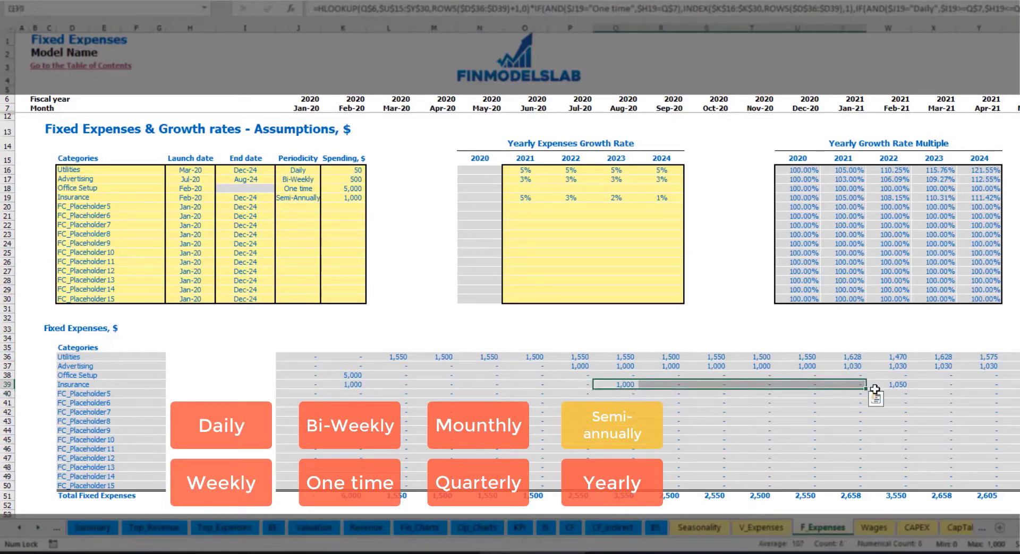
{"action": "left_click", "coordinate": [887, 394]}
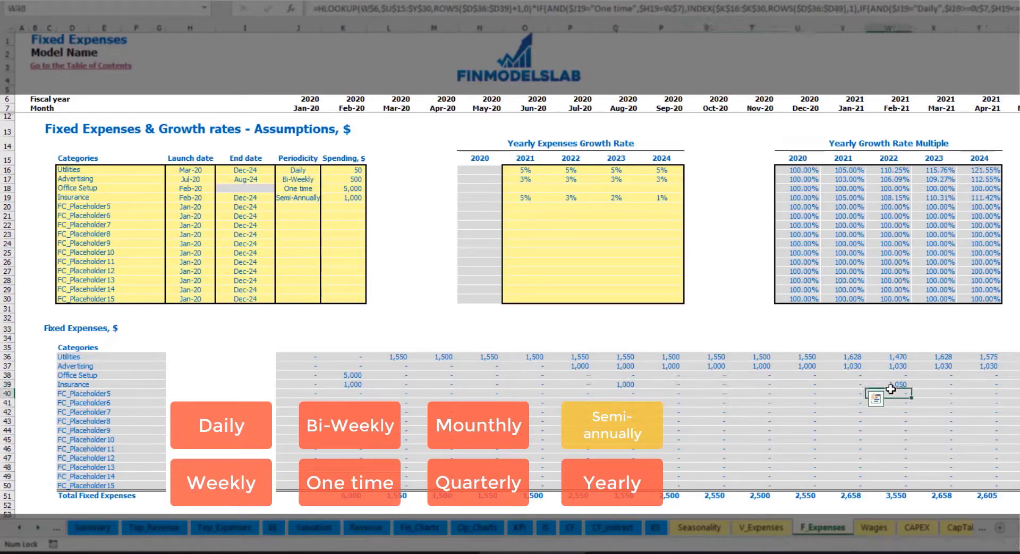
Step: Set the Insurance periodicity to Yearly and check the interval between its payments
{"action": "left_click", "coordinate": [308, 200]}
{"action": "left_click", "coordinate": [325, 198]}
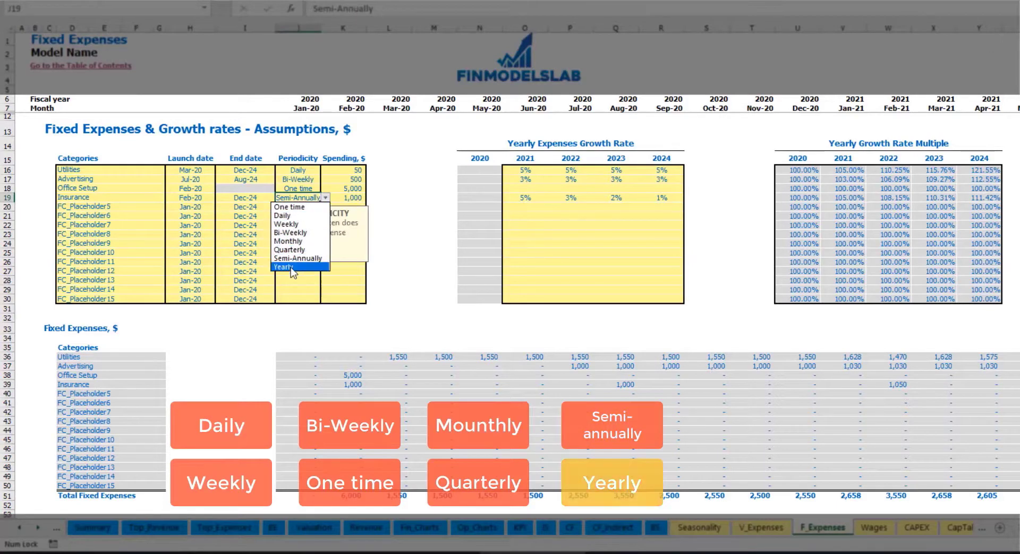
{"action": "left_click", "coordinate": [291, 267]}
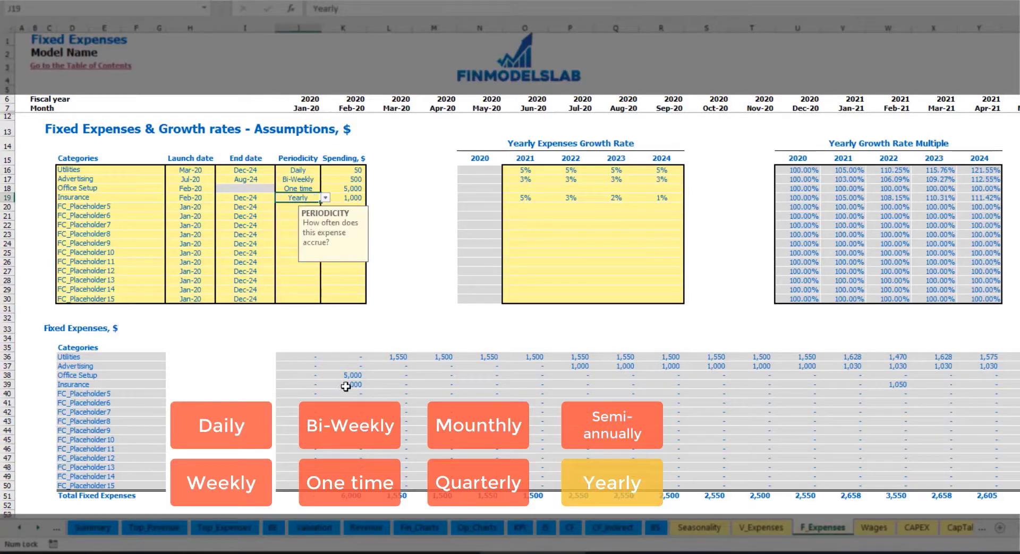
{"action": "left_click_drag", "start_coordinate": [345, 387], "coordinate": [863, 387]}
{"action": "left_click", "coordinate": [904, 386]}
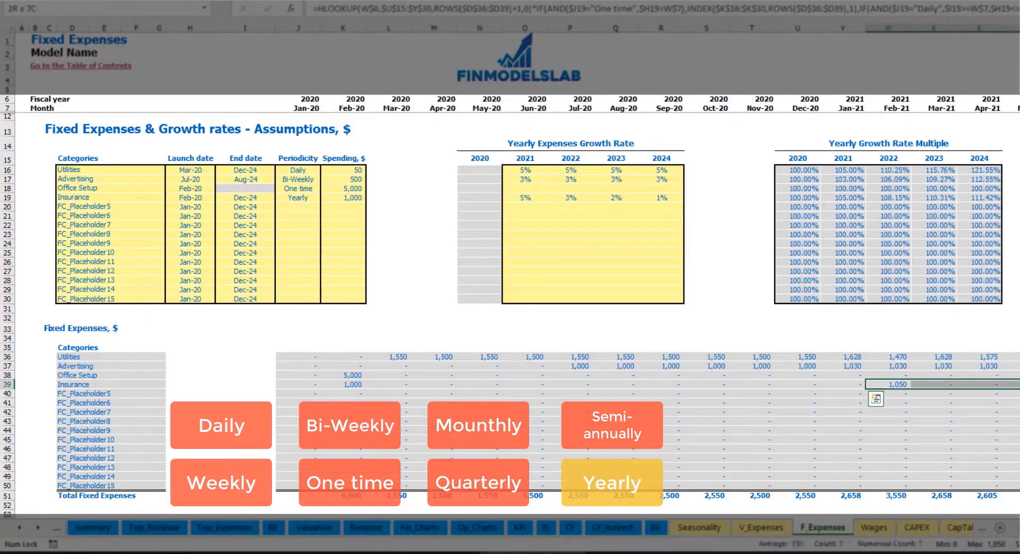
Step: Review the Insurance launch and end dates and the calculated monthly amounts for all fixed expense categories
{"action": "left_click", "coordinate": [197, 198]}
{"action": "left_click", "coordinate": [244, 196]}
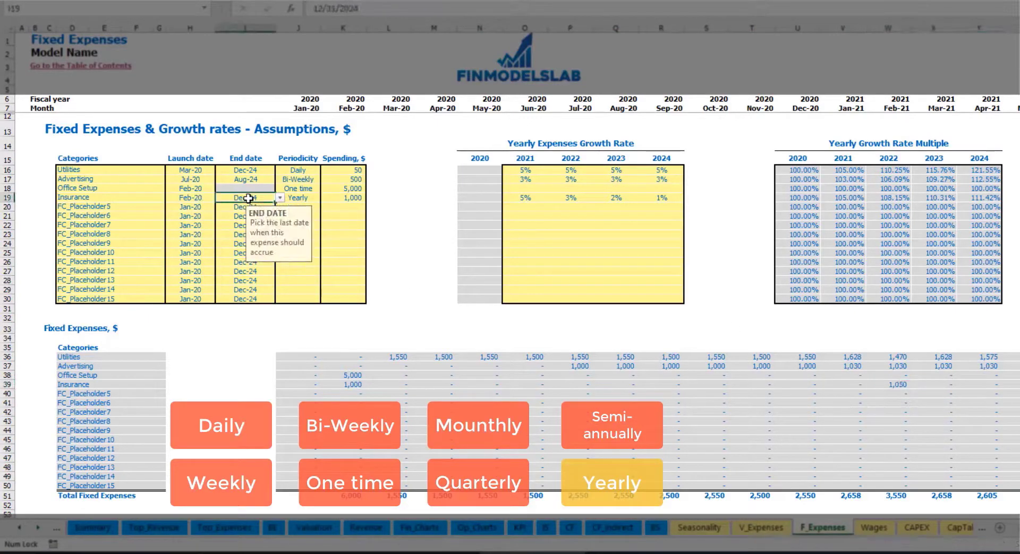
{"action": "left_click", "coordinate": [713, 299]}
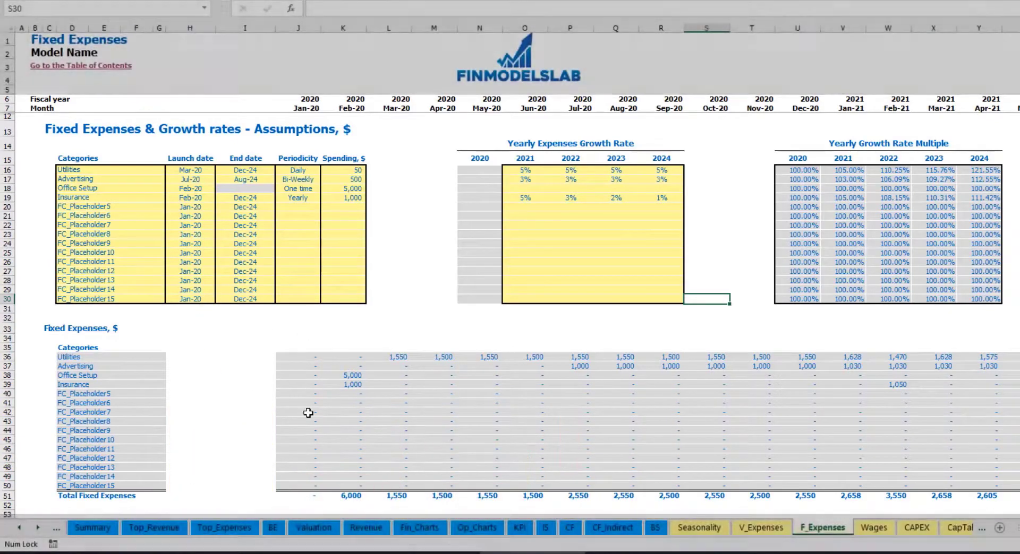
{"action": "left_click_drag", "start_coordinate": [296, 360], "coordinate": [934, 486]}
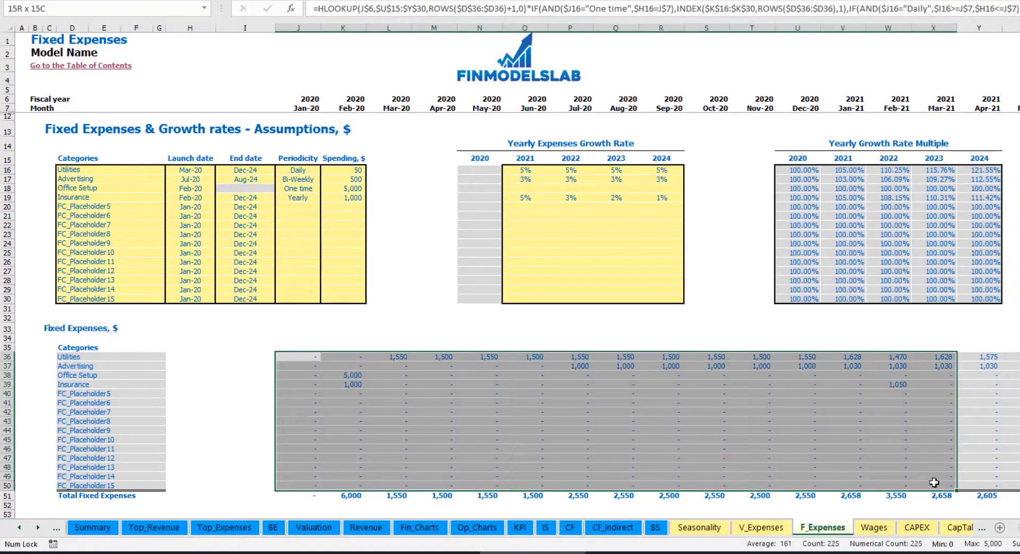
Step: Expand the fixed expenses breakdown in the Income Statement and review the monthly amounts by category
{"action": "left_click", "coordinate": [545, 528]}
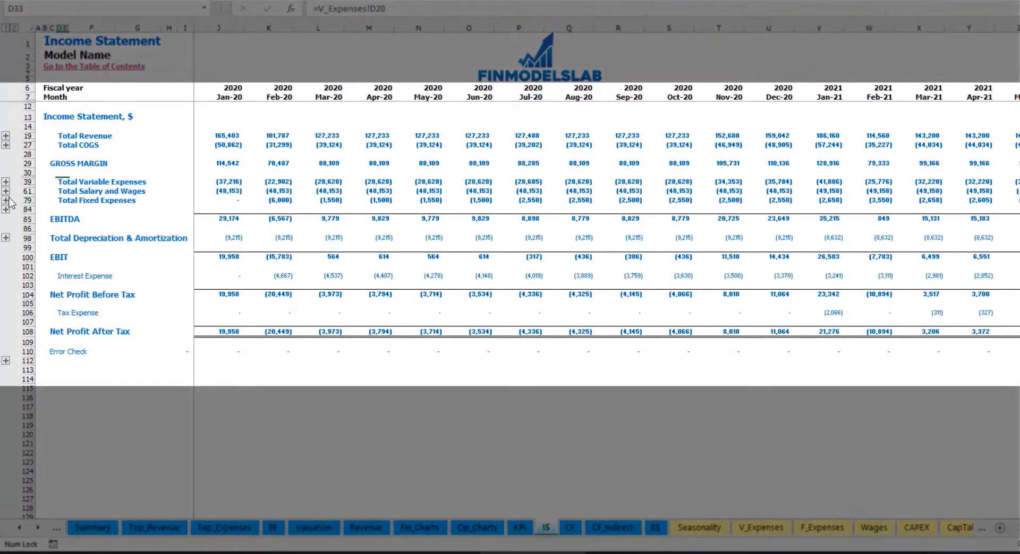
{"action": "left_click", "coordinate": [63, 200]}
{"action": "left_click", "coordinate": [6, 200]}
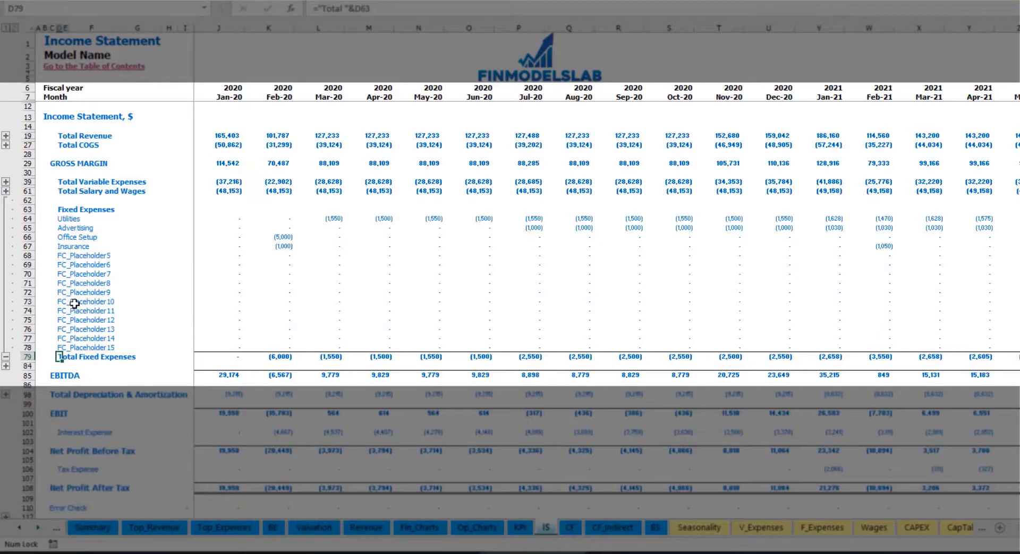
{"action": "left_click_drag", "start_coordinate": [29, 219], "coordinate": [68, 348]}
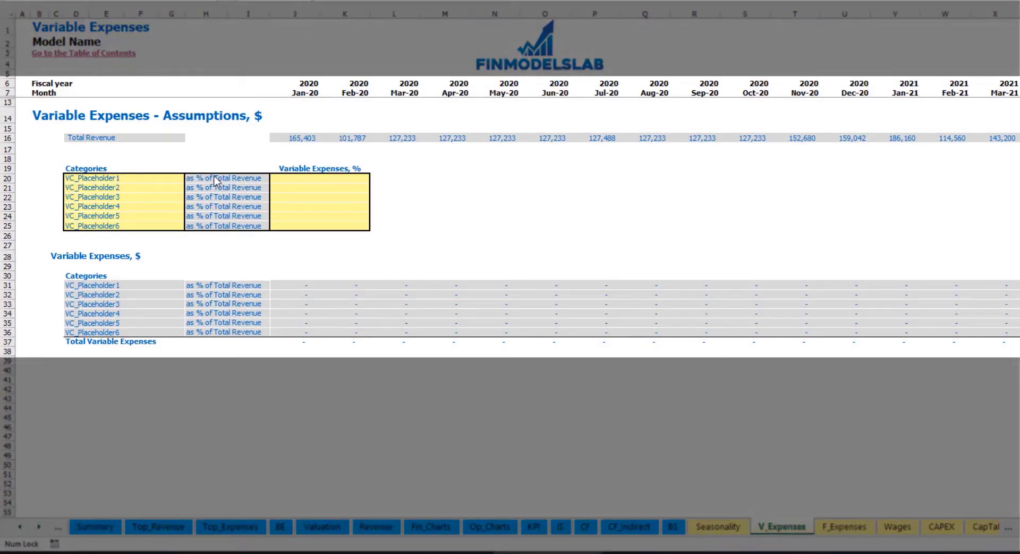
Step: Name the first variable expense category Bank fees and set it to 2.5% of total revenue
{"action": "left_click", "coordinate": [111, 178]}
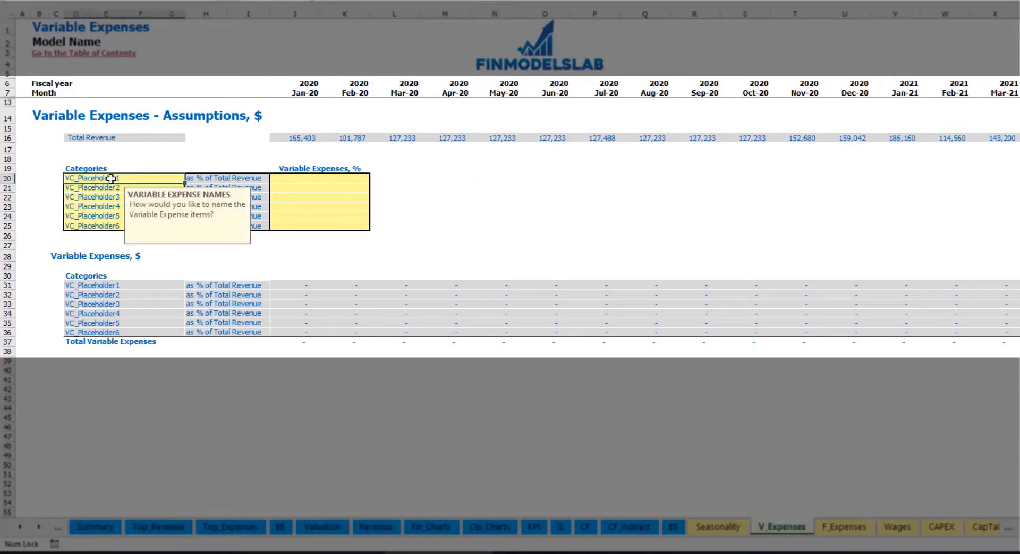
{"action": "type", "text": "Bank"}
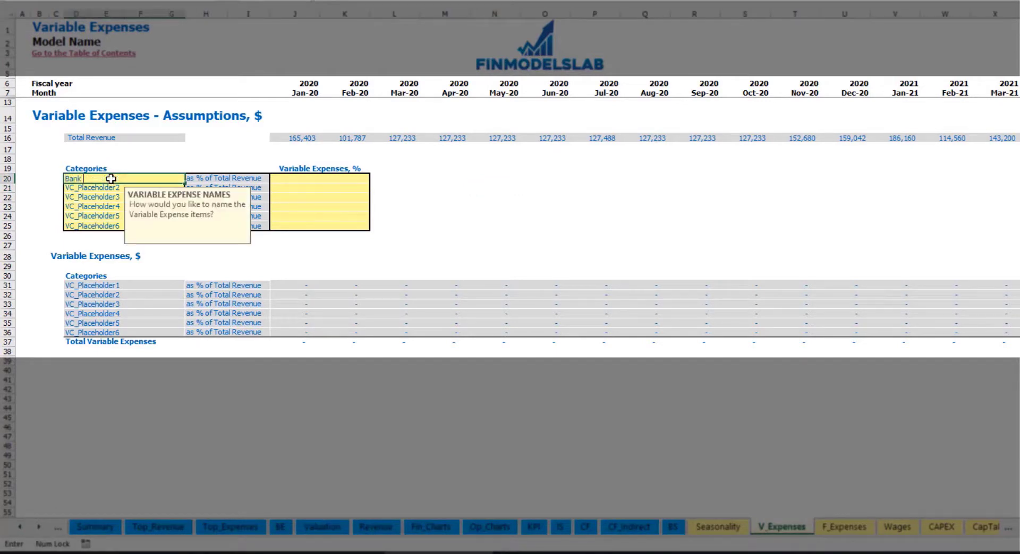
{"action": "type", "text": " fees"}
{"action": "key", "text": "Return"}
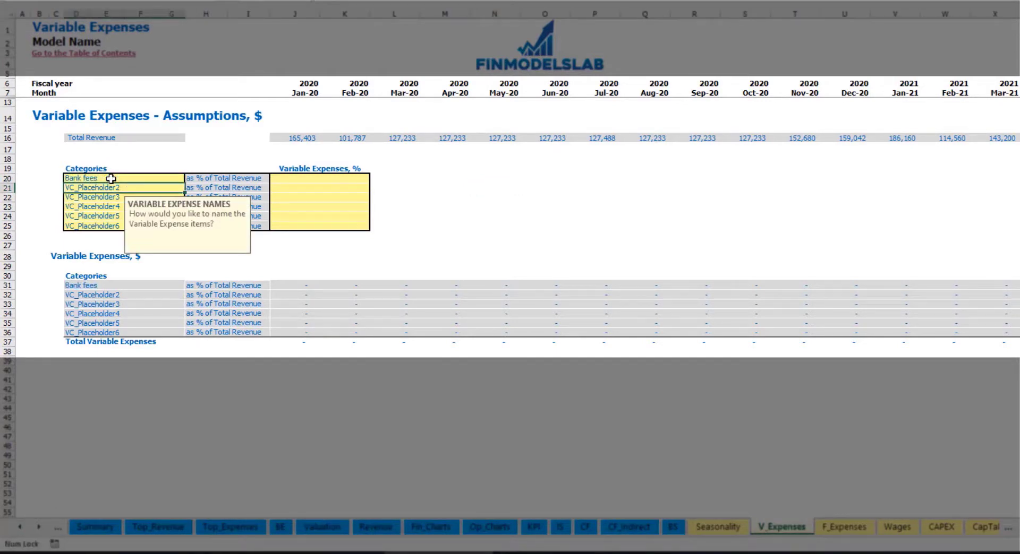
{"action": "left_click", "coordinate": [299, 178]}
{"action": "type", "text": "2.5"}
{"action": "key", "text": "Return"}
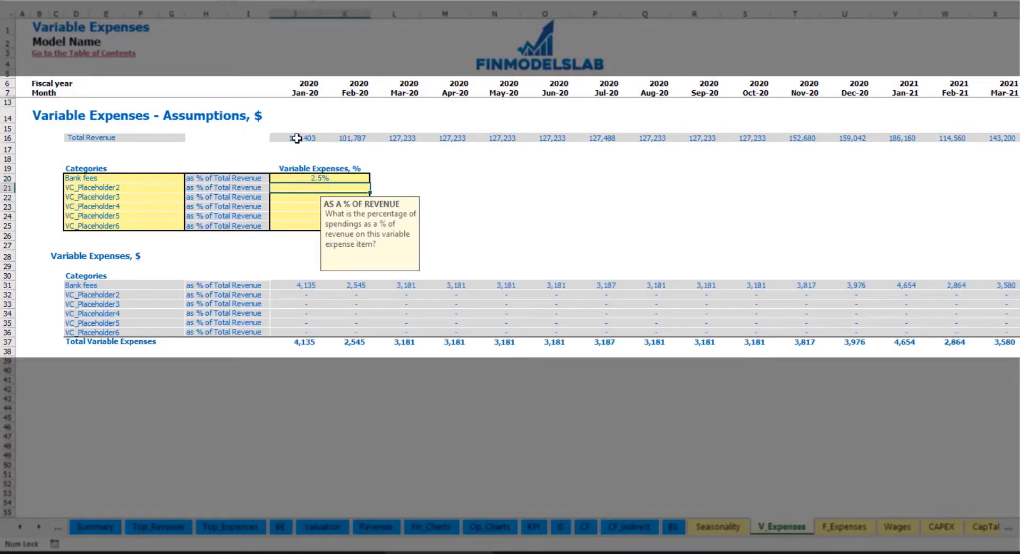
Step: Compare the monthly Total Revenue row with the calculated Bank fees amounts
{"action": "left_click_drag", "start_coordinate": [298, 139], "coordinate": [794, 139]}
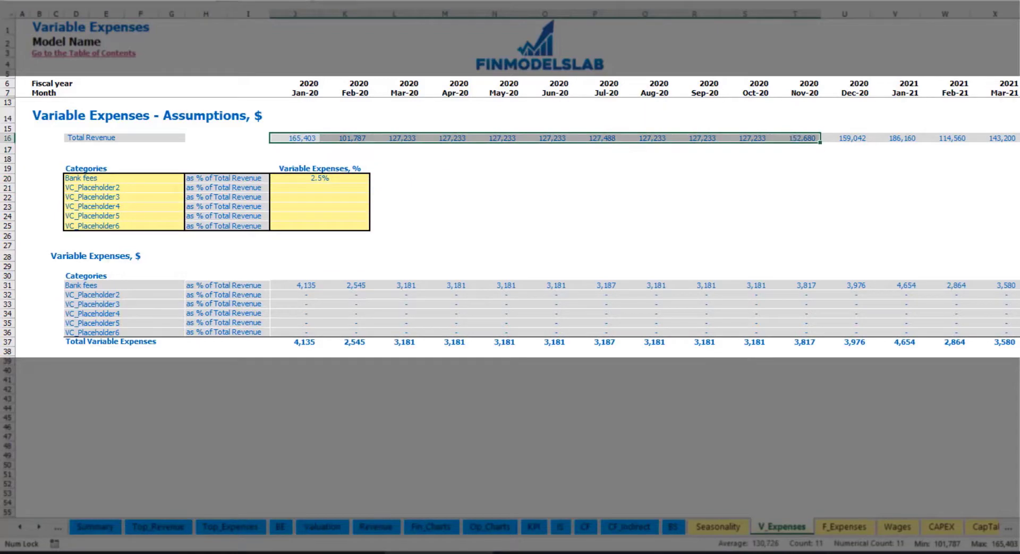
{"action": "scroll", "coordinate": [509, 216], "scroll_direction": "right", "scroll_amount": 15}
{"action": "scroll", "coordinate": [509, 217], "scroll_direction": "left", "scroll_amount": 15}
{"action": "left_click", "coordinate": [313, 286]}
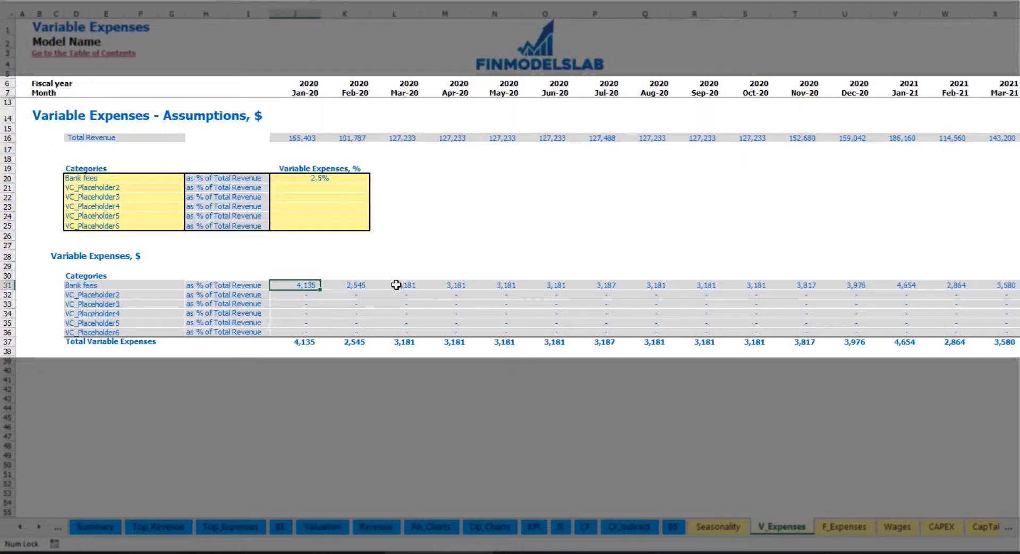
{"action": "left_click", "coordinate": [394, 286]}
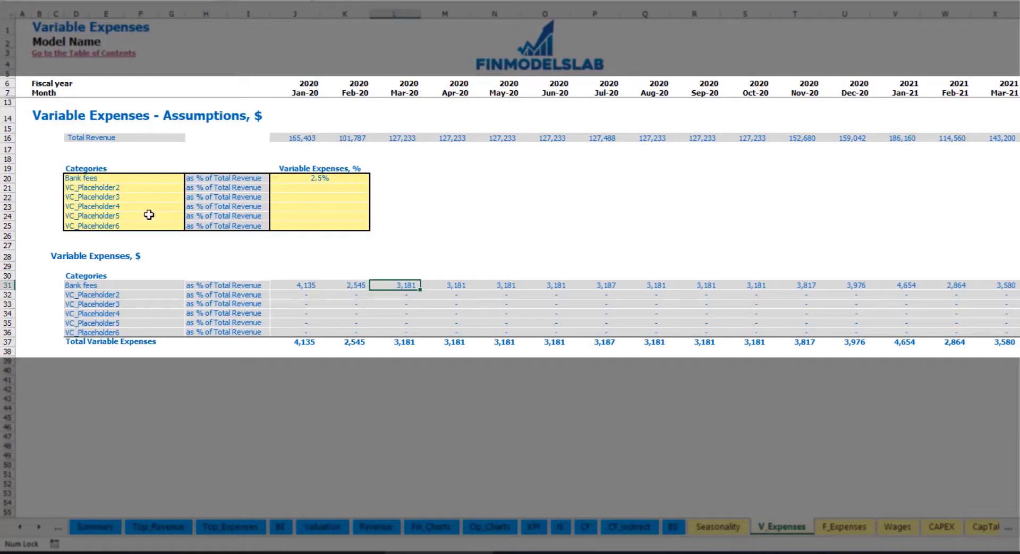
Step: Name the second variable expense category Other Var Exp and set it to 5% of total revenue
{"action": "left_click", "coordinate": [128, 189]}
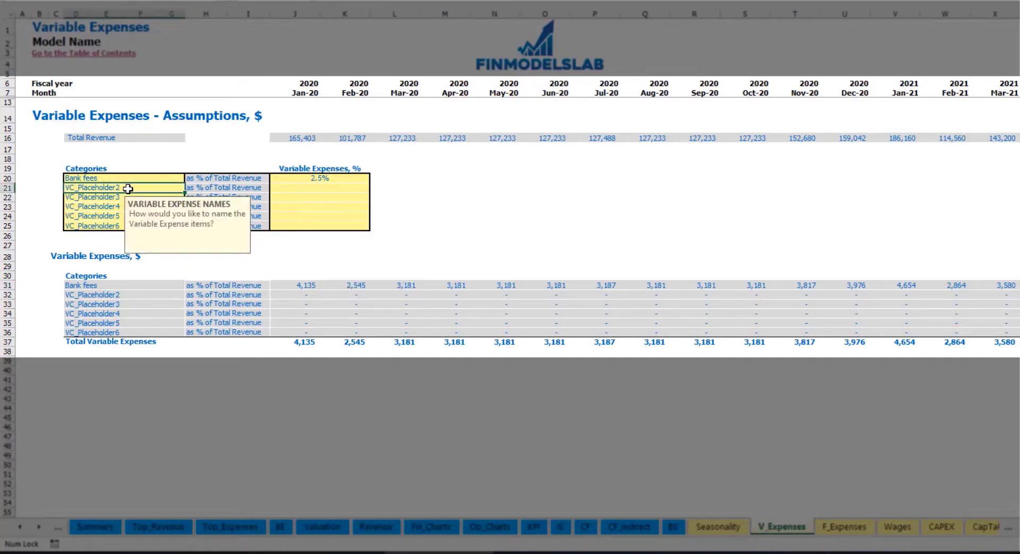
{"action": "type", "text": "Other Var Exp"}
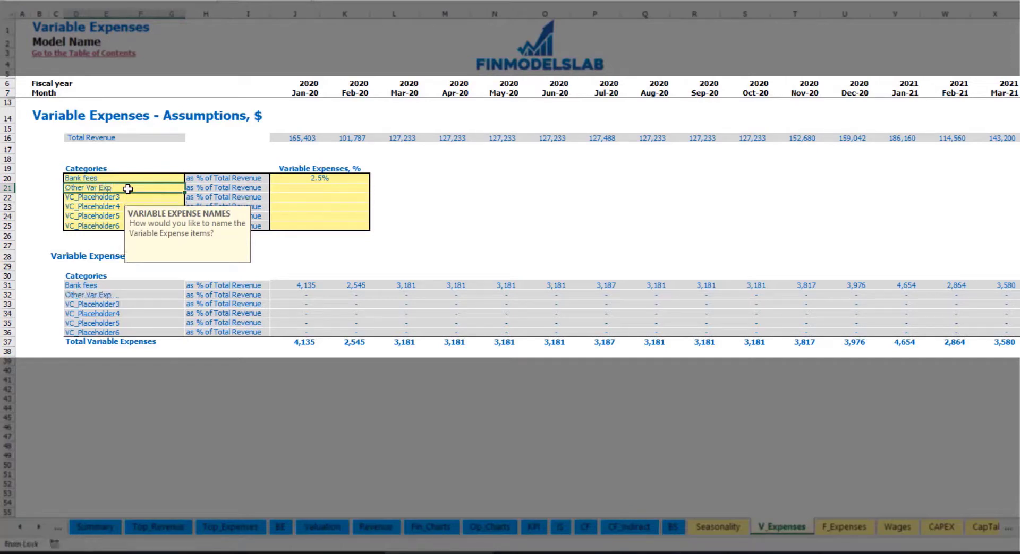
{"action": "key", "text": "Return"}
{"action": "left_click", "coordinate": [310, 186]}
{"action": "type", "text": "5%"}
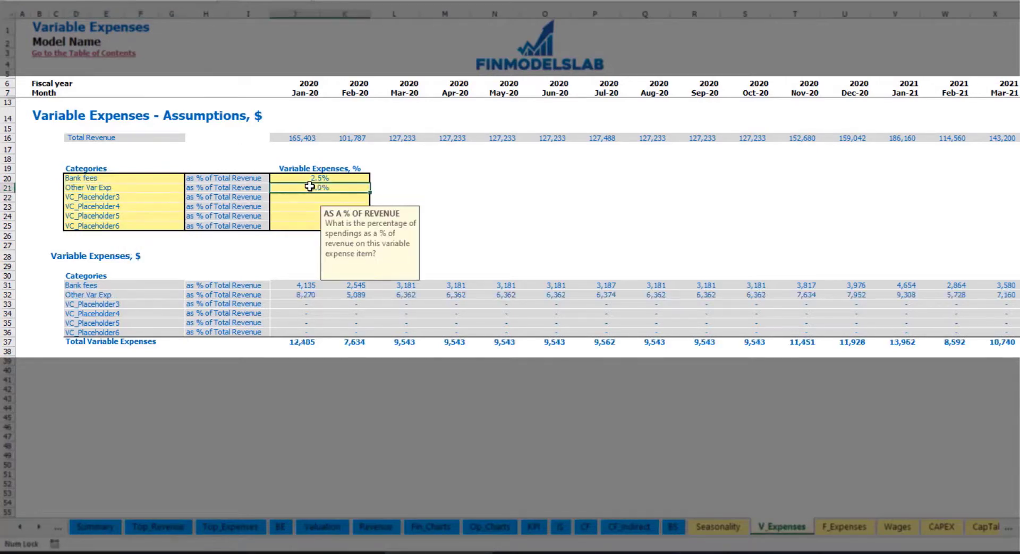
{"action": "key", "text": "Return"}
Step: Name the third variable expense category Direct Labor and set it to 15% of total revenue
{"action": "left_click", "coordinate": [161, 198]}
{"action": "type", "text": "Direct Labor"}
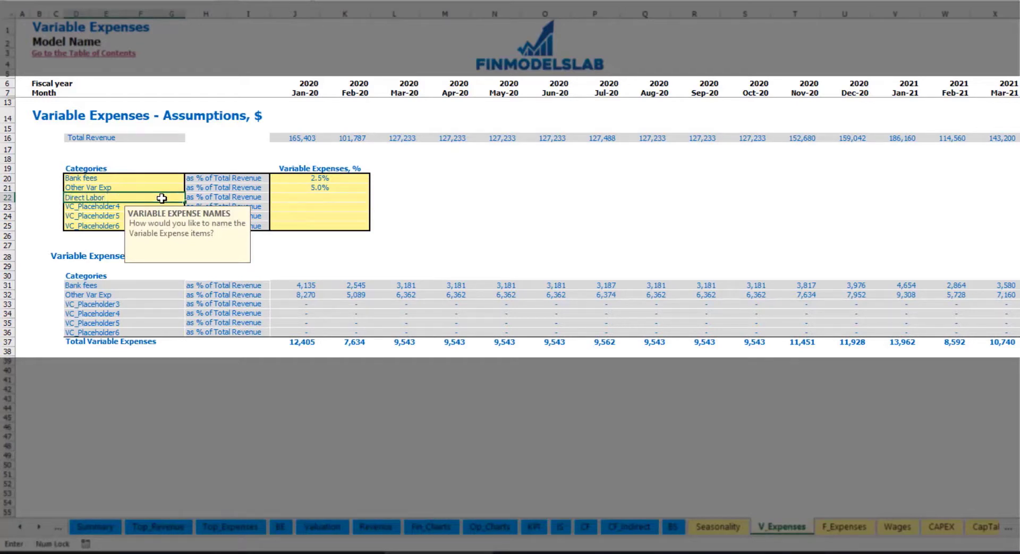
{"action": "key", "text": "Return"}
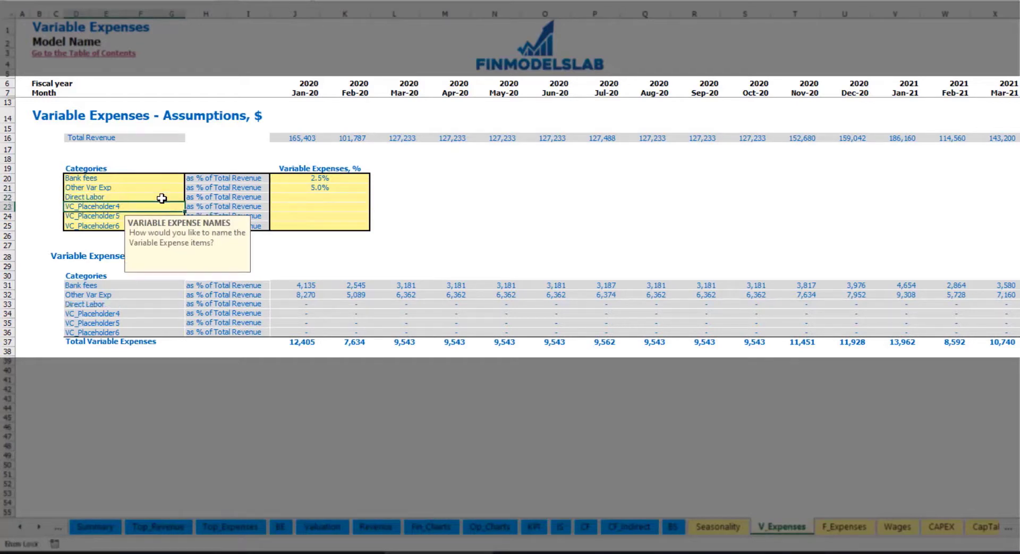
{"action": "left_click", "coordinate": [291, 198]}
{"action": "type", "text": "15%"}
{"action": "key", "text": "Return"}
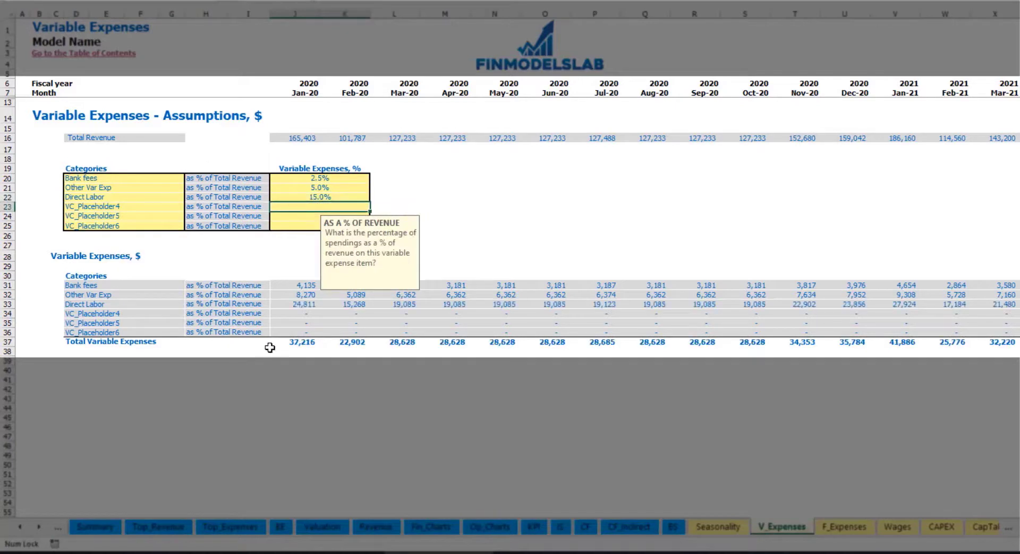
Step: Expand the variable expenses breakdown in the Income Statement and review its categories and monthly Bank fees amounts
{"action": "left_click", "coordinate": [301, 287]}
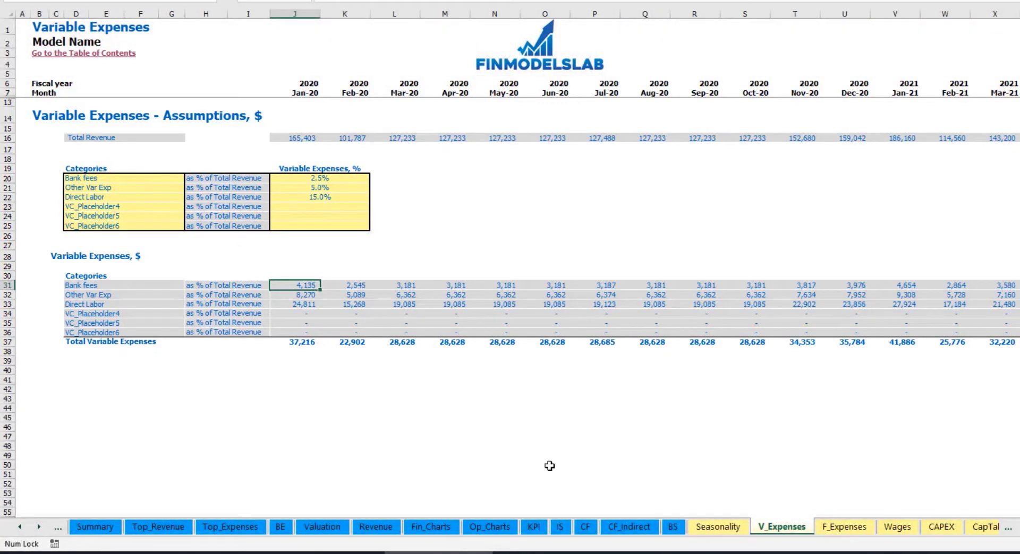
{"action": "left_click", "coordinate": [560, 528]}
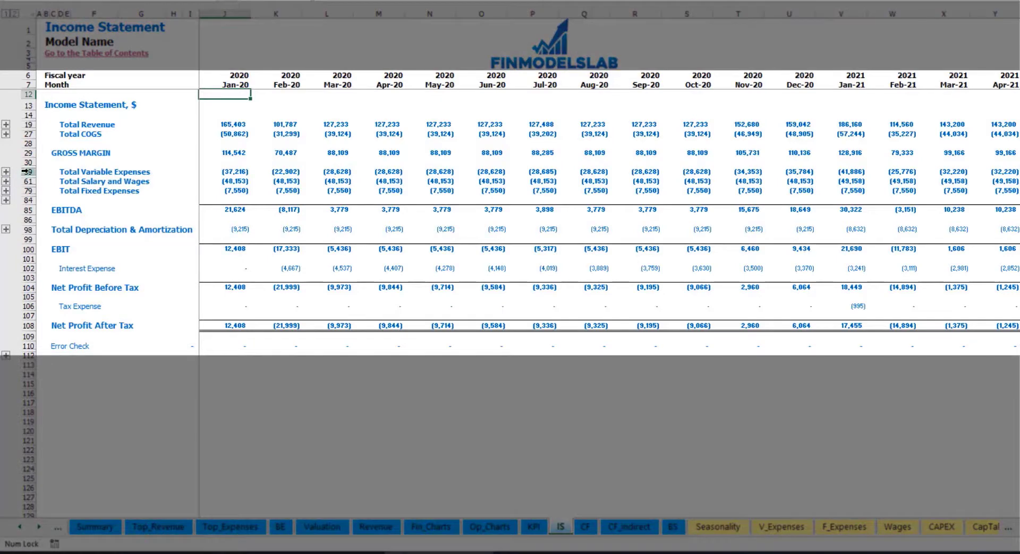
{"action": "left_click", "coordinate": [29, 171]}
{"action": "left_click", "coordinate": [6, 171]}
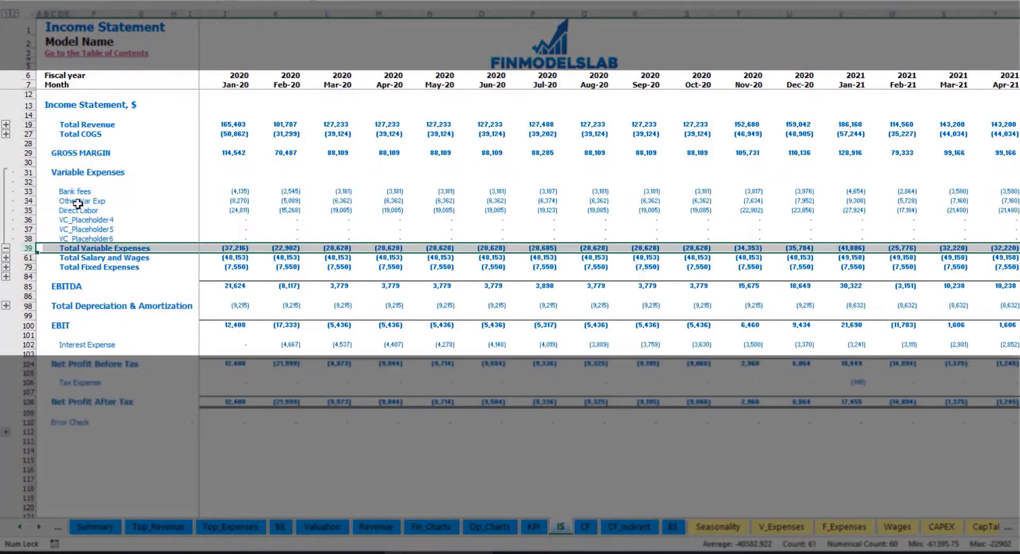
{"action": "left_click_drag", "start_coordinate": [28, 191], "coordinate": [39, 230]}
{"action": "left_click", "coordinate": [249, 190]}
{"action": "left_click", "coordinate": [359, 191]}
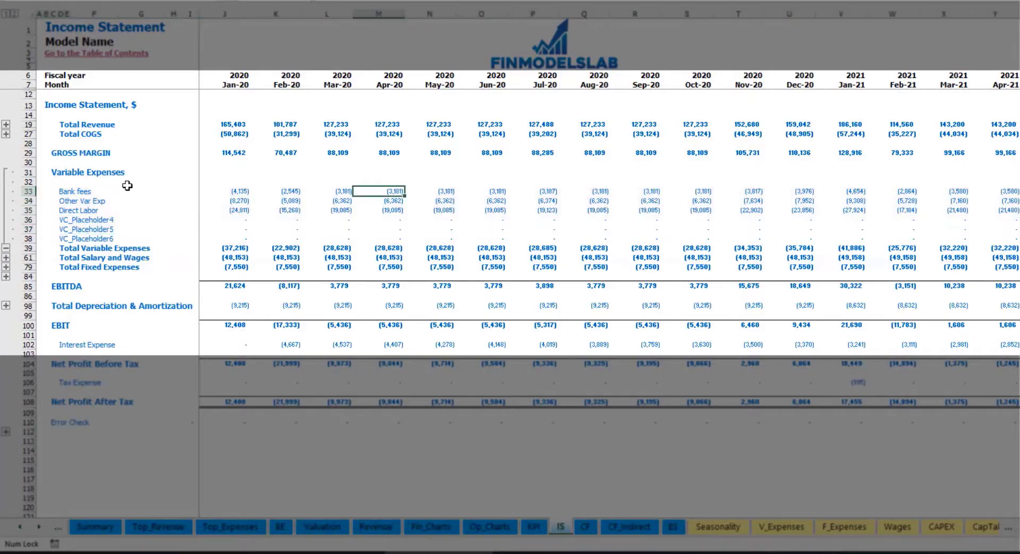
{"action": "left_click_drag", "start_coordinate": [62, 191], "coordinate": [68, 239]}
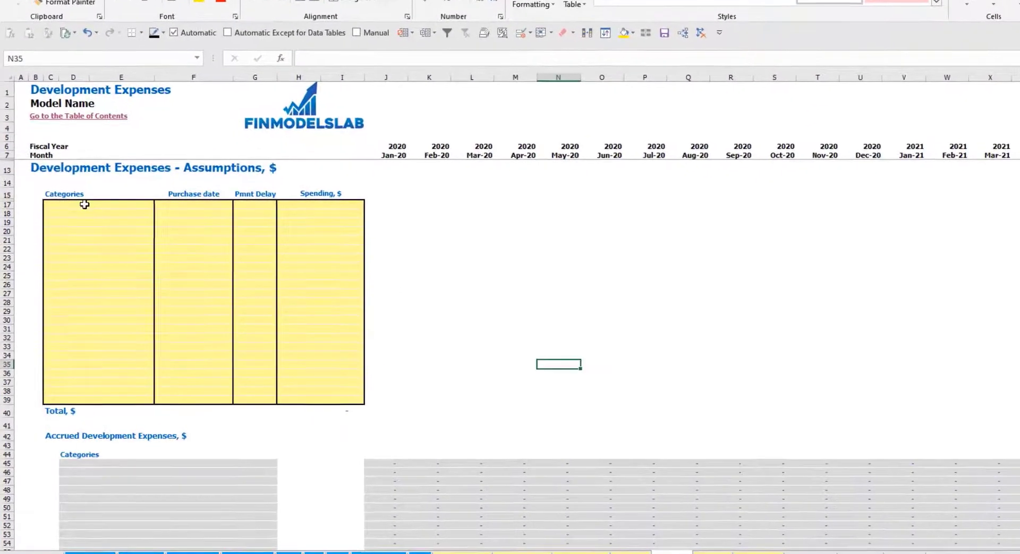
Step: Enter Kitchen and Other dev exp as the first two development expense categories
{"action": "left_click", "coordinate": [77, 220]}
{"action": "type", "text": "Ki"}
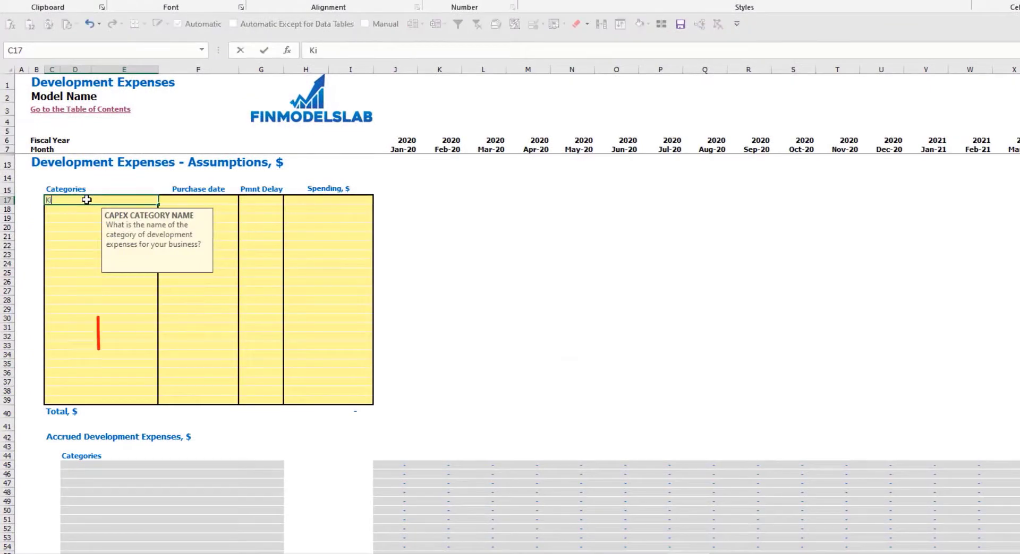
{"action": "type", "text": "tchen"}
{"action": "key", "text": "Return"}
{"action": "type", "text": "Other dev exp"}
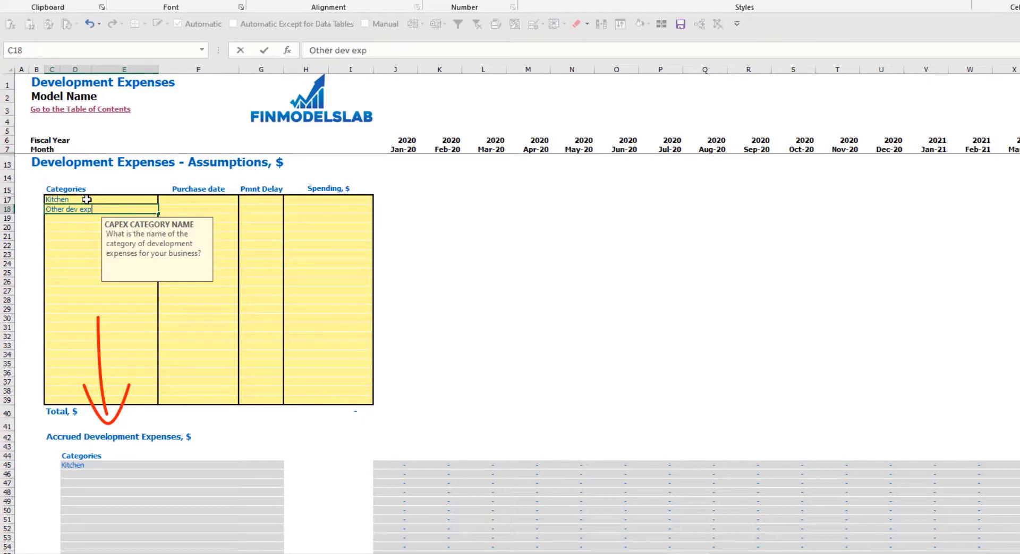
{"action": "key", "text": "Return"}
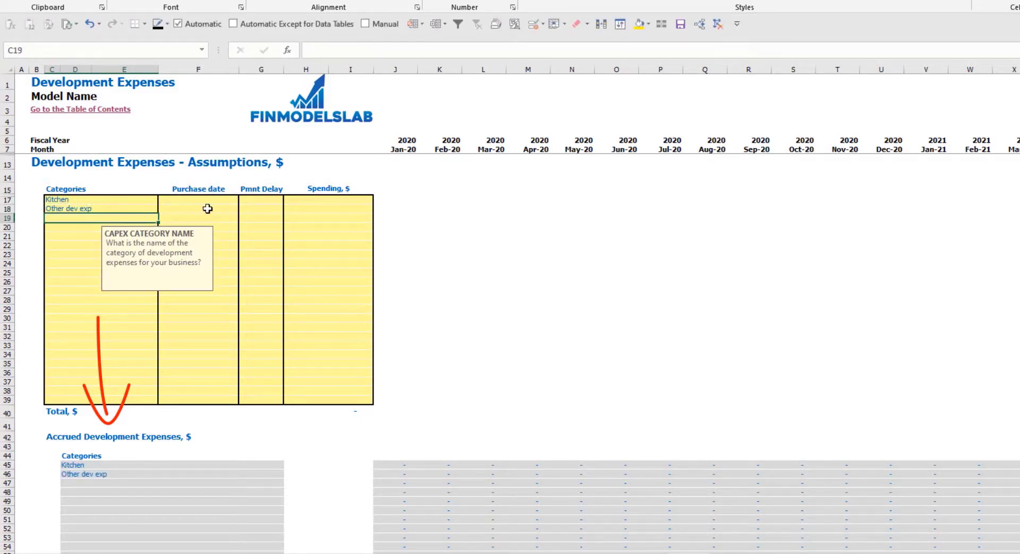
Step: Set the purchase dates to Feb-20 for Kitchen and Mar-20 for Other dev exp
{"action": "left_click", "coordinate": [214, 198]}
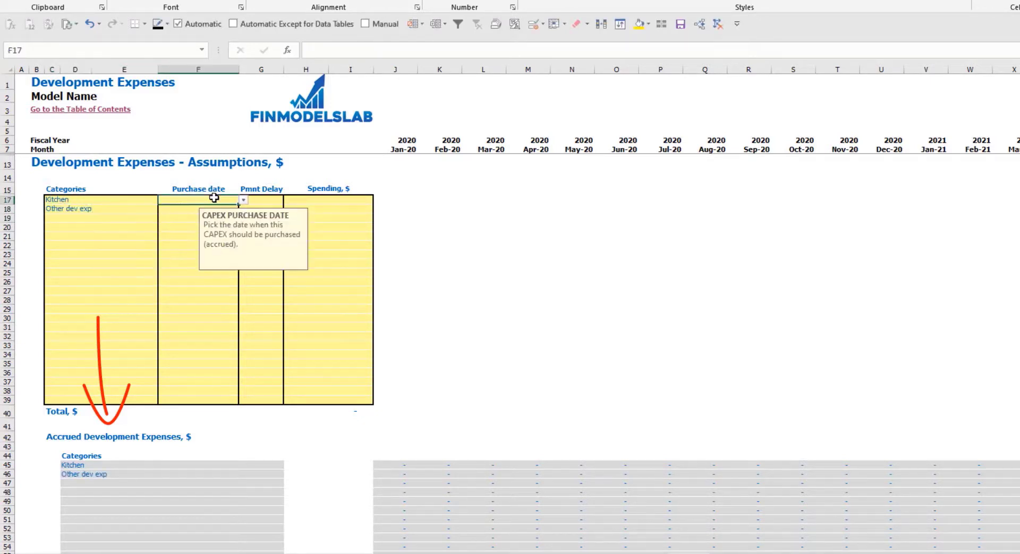
{"action": "left_click", "coordinate": [243, 200]}
{"action": "left_click", "coordinate": [176, 216]}
{"action": "left_click", "coordinate": [196, 208]}
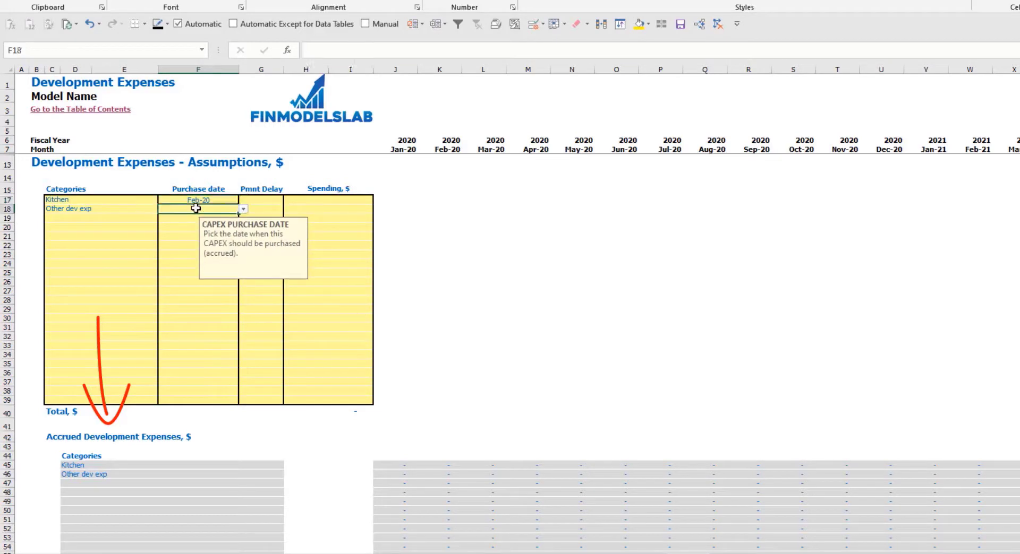
{"action": "left_click", "coordinate": [244, 209]}
{"action": "left_click", "coordinate": [177, 232]}
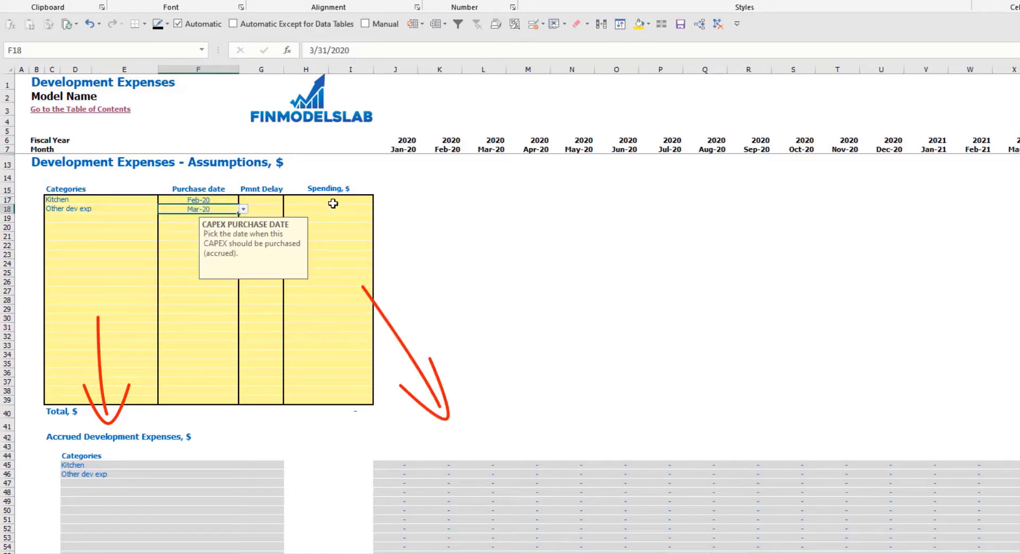
Step: Enter development spending of 50,000 for Kitchen and 10,000 for Other dev exp
{"action": "left_click", "coordinate": [333, 200]}
{"action": "type", "text": "50,00"}
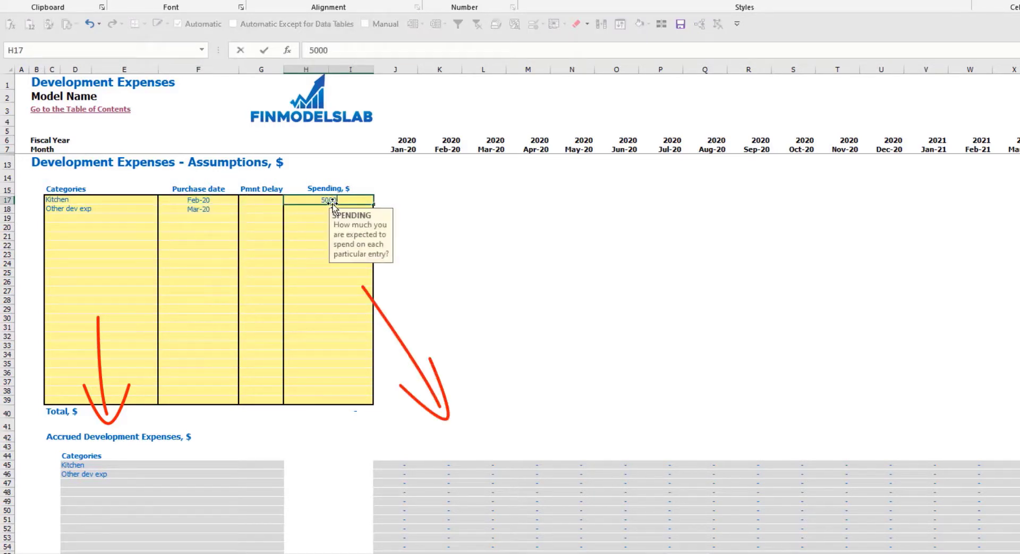
{"action": "type", "text": "0"}
{"action": "key", "text": "Return"}
{"action": "type", "text": "10,0"}
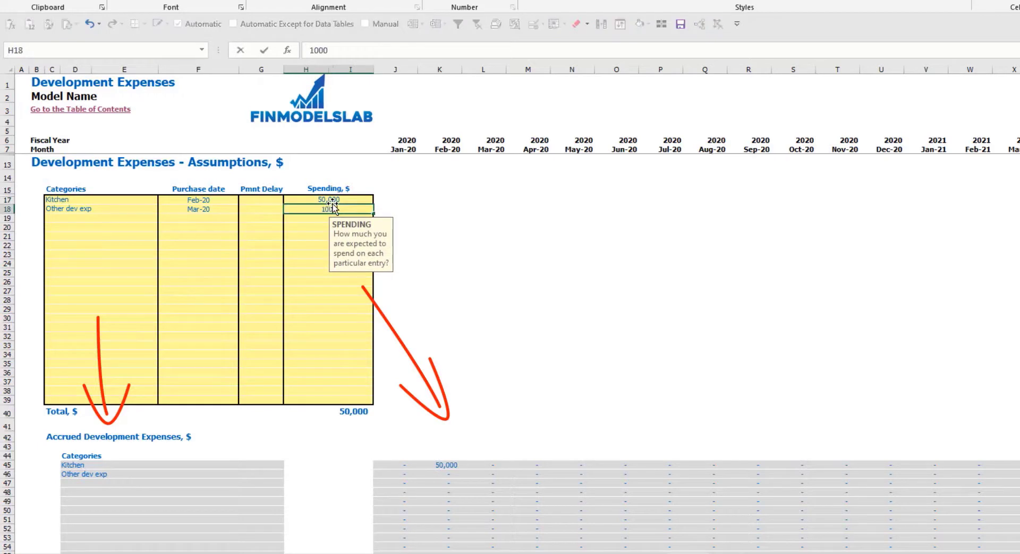
{"action": "type", "text": "00"}
{"action": "key", "text": "Return"}
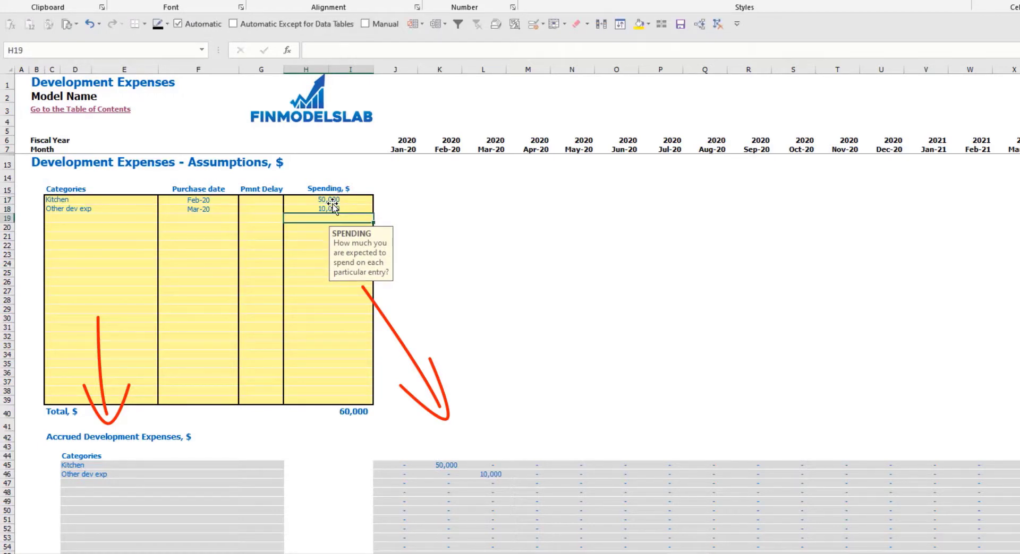
Step: Set the Kitchen payment delay to 2M and check its payment month in the Paid Development Expenses table
{"action": "left_click", "coordinate": [264, 201]}
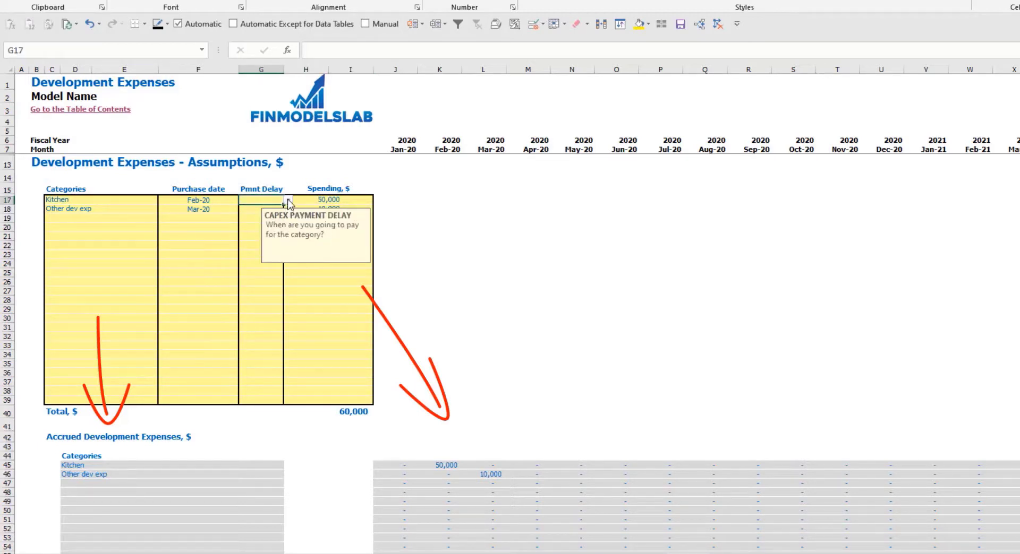
{"action": "left_click", "coordinate": [288, 201]}
{"action": "left_click", "coordinate": [250, 215]}
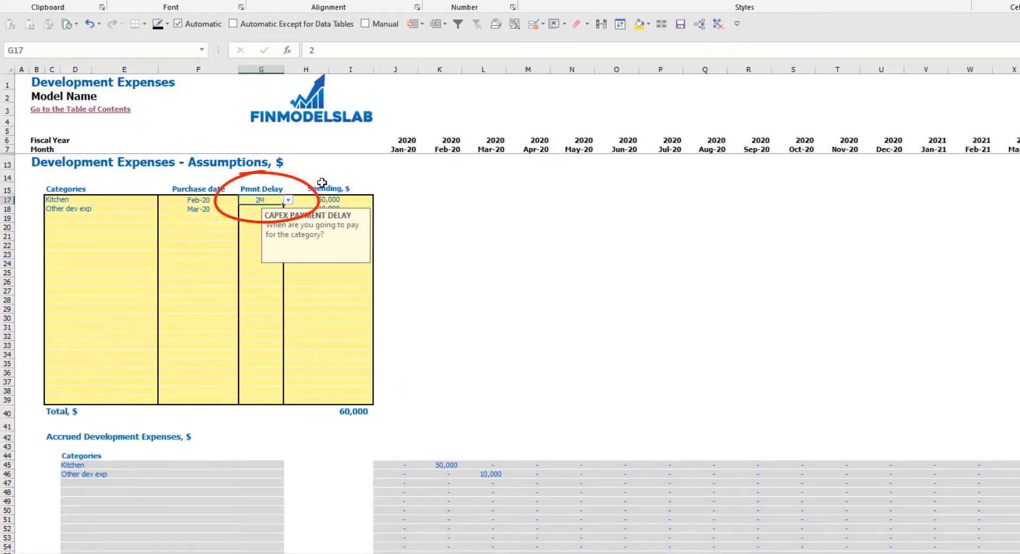
{"action": "scroll", "coordinate": [451, 369], "scroll_direction": "down", "scroll_amount": 10}
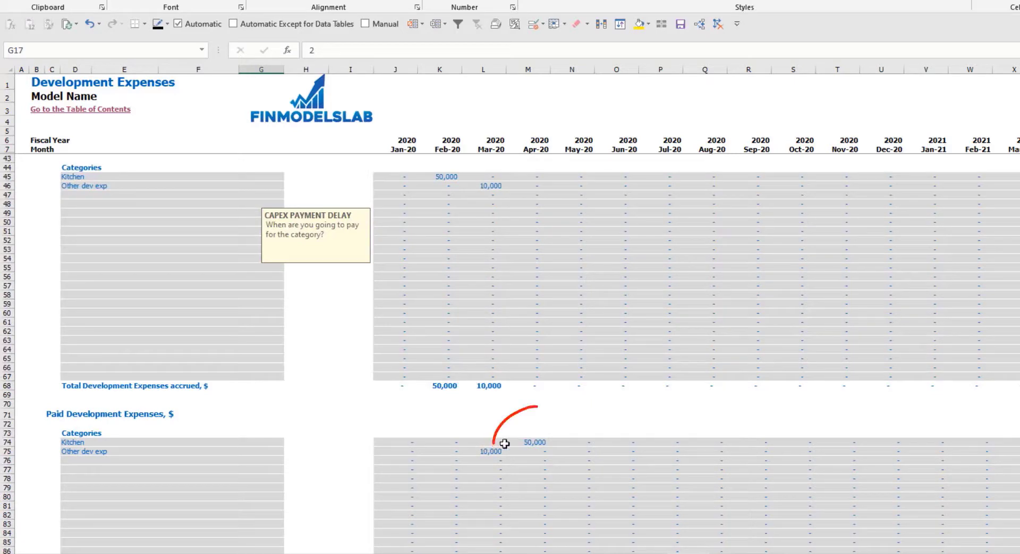
{"action": "left_click", "coordinate": [529, 443]}
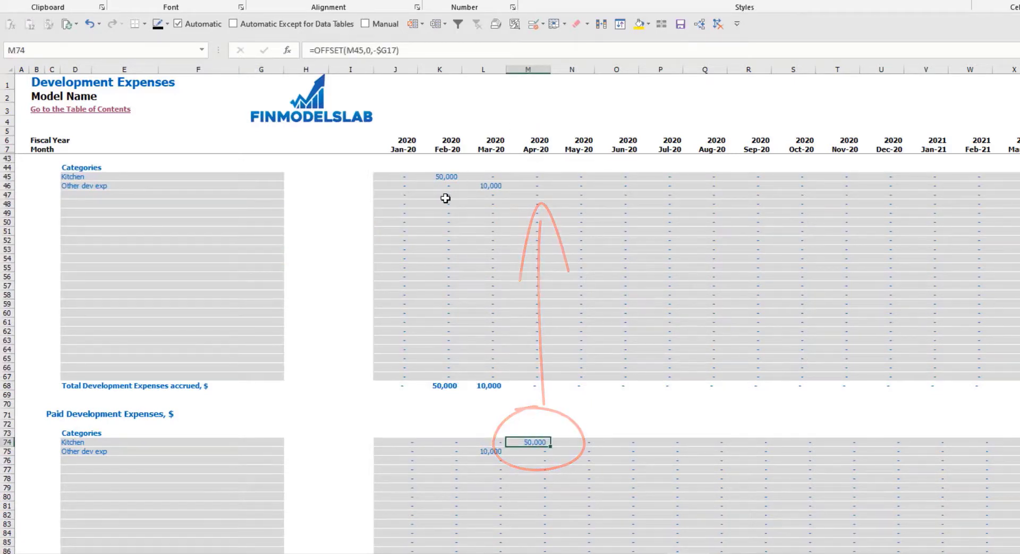
Step: Set the Other dev exp payment delay to 3M and check its payment month in the Paid Development Expenses table
{"action": "scroll", "coordinate": [444, 195], "scroll_direction": "up", "scroll_amount": 10}
{"action": "left_click", "coordinate": [276, 209]}
{"action": "left_click", "coordinate": [288, 208]}
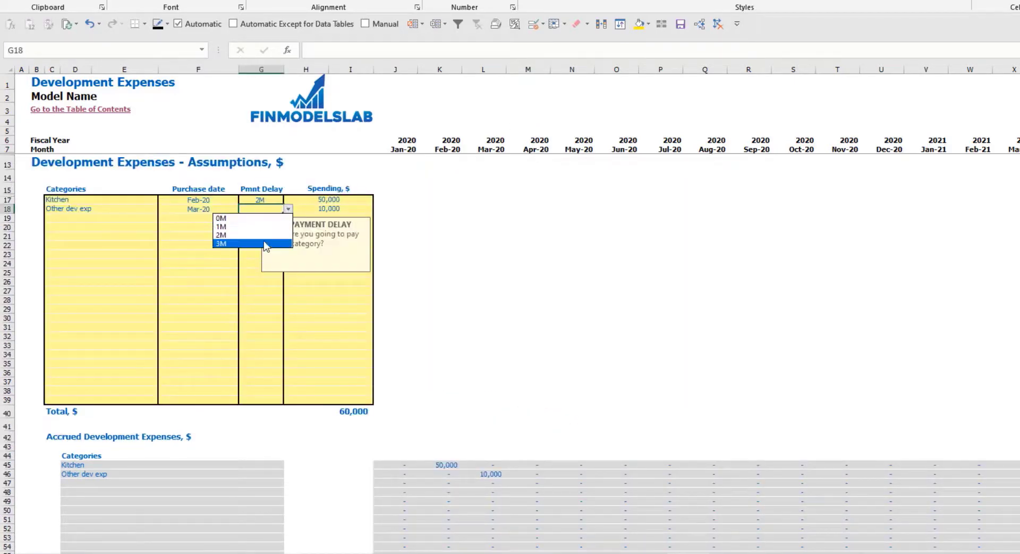
{"action": "left_click", "coordinate": [228, 244]}
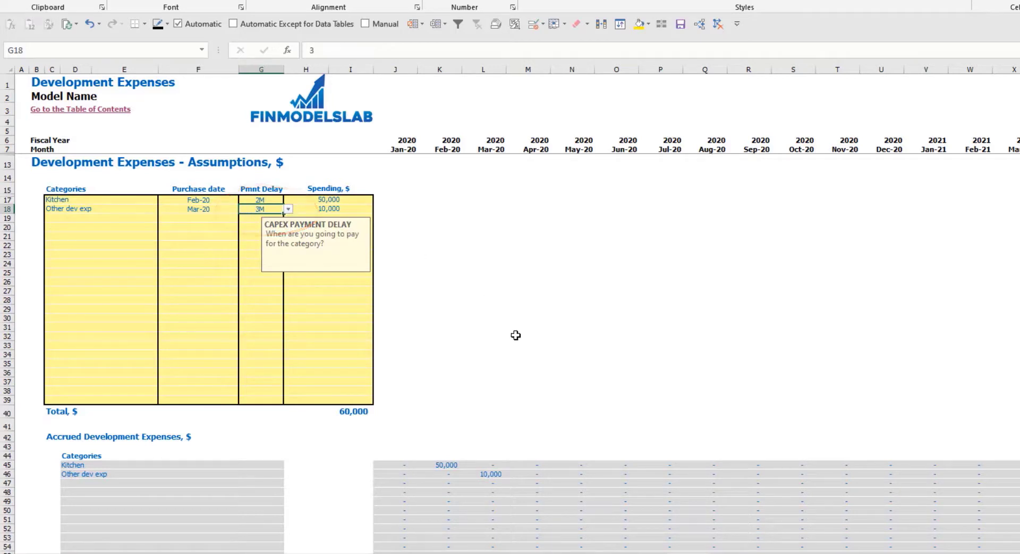
{"action": "scroll", "coordinate": [514, 335], "scroll_direction": "down", "scroll_amount": 10}
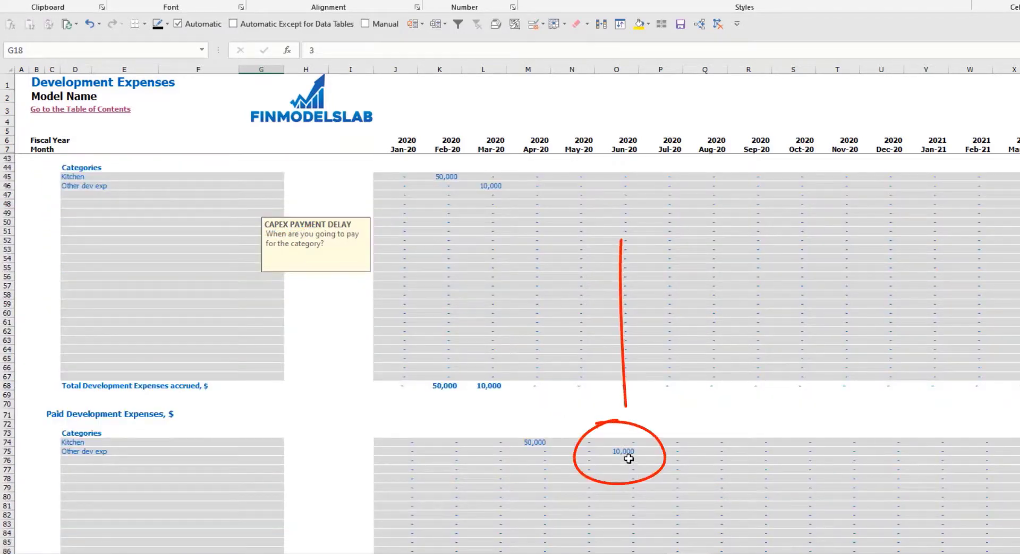
{"action": "left_click", "coordinate": [617, 460]}
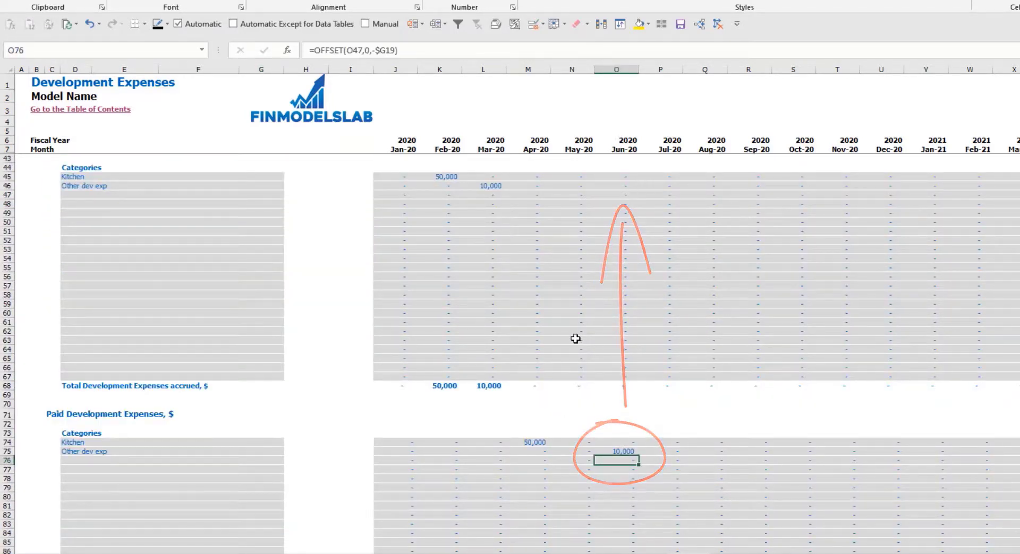
{"action": "scroll", "coordinate": [435, 298], "scroll_direction": "up", "scroll_amount": 10}
Step: Review the Development CAPEX asset on the Book Assets sheet, including its monthly book depreciation and closing net book value
{"action": "left_click", "coordinate": [307, 411]}
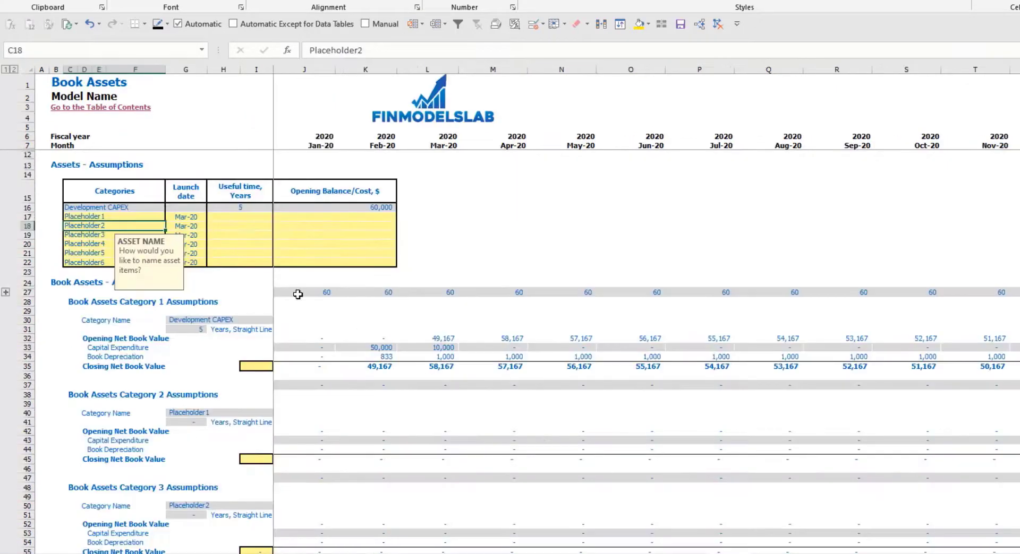
{"action": "left_click_drag", "start_coordinate": [133, 207], "coordinate": [393, 208]}
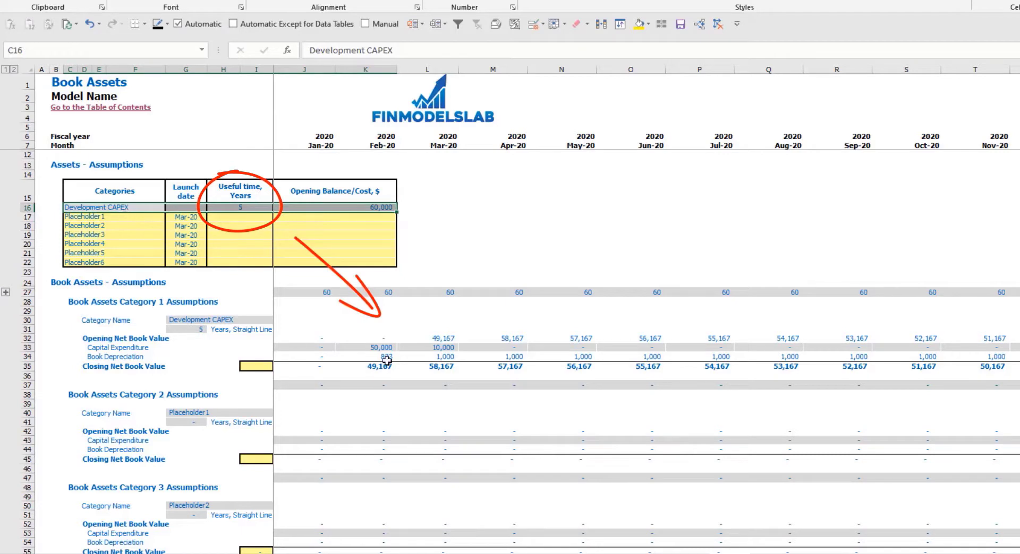
{"action": "left_click_drag", "start_coordinate": [382, 359], "coordinate": [653, 356]}
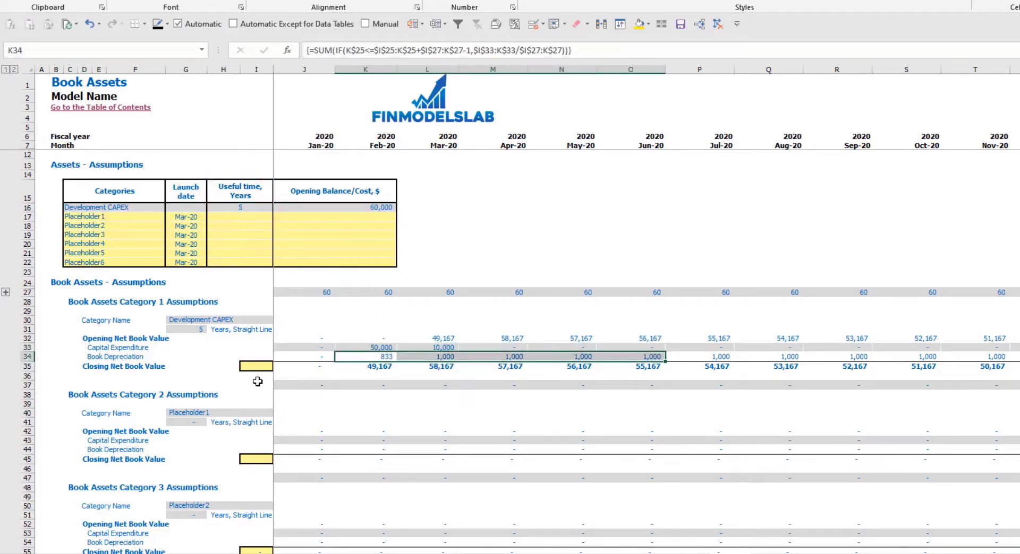
{"action": "left_click_drag", "start_coordinate": [363, 370], "coordinate": [596, 366]}
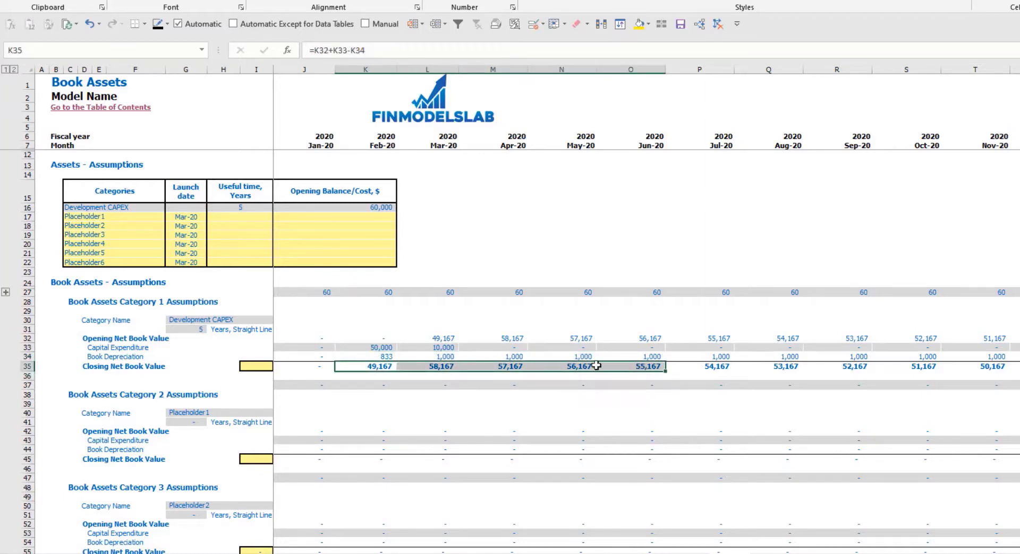
Step: Name the first placeholder asset Other CAPEX and set its launch date to Jun-20
{"action": "left_click_drag", "start_coordinate": [118, 221], "coordinate": [120, 259]}
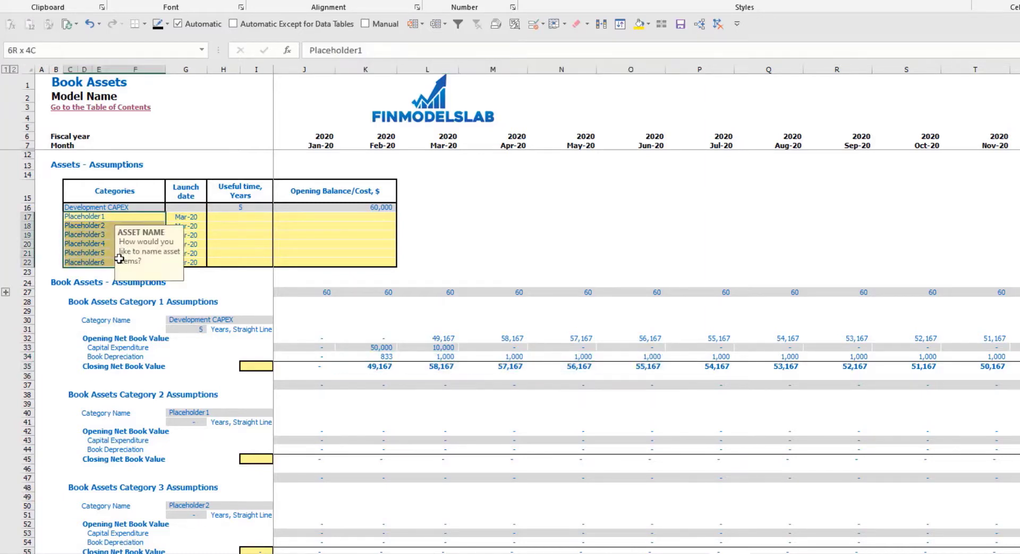
{"action": "left_click", "coordinate": [92, 216]}
{"action": "type", "text": "Other CAPEX"}
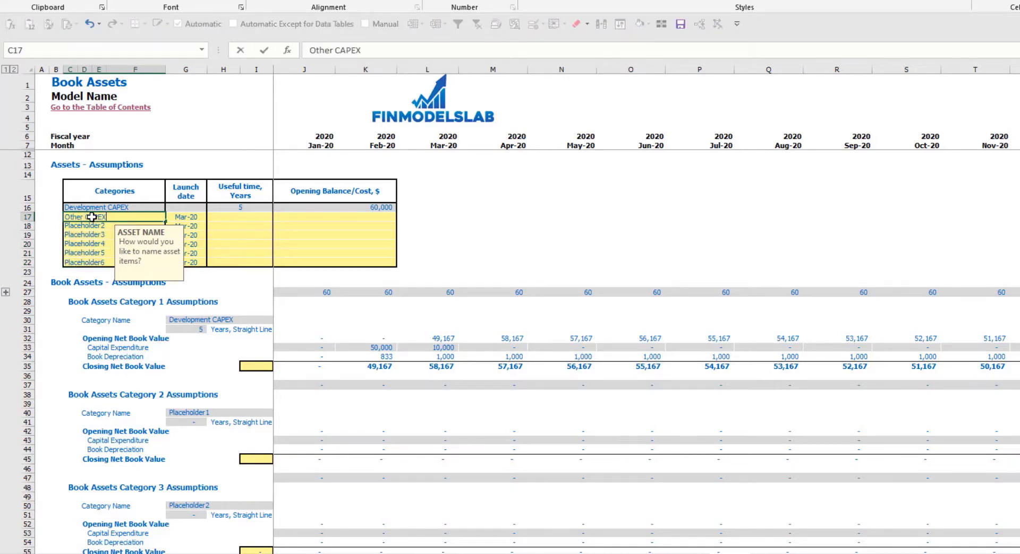
{"action": "left_click", "coordinate": [177, 218]}
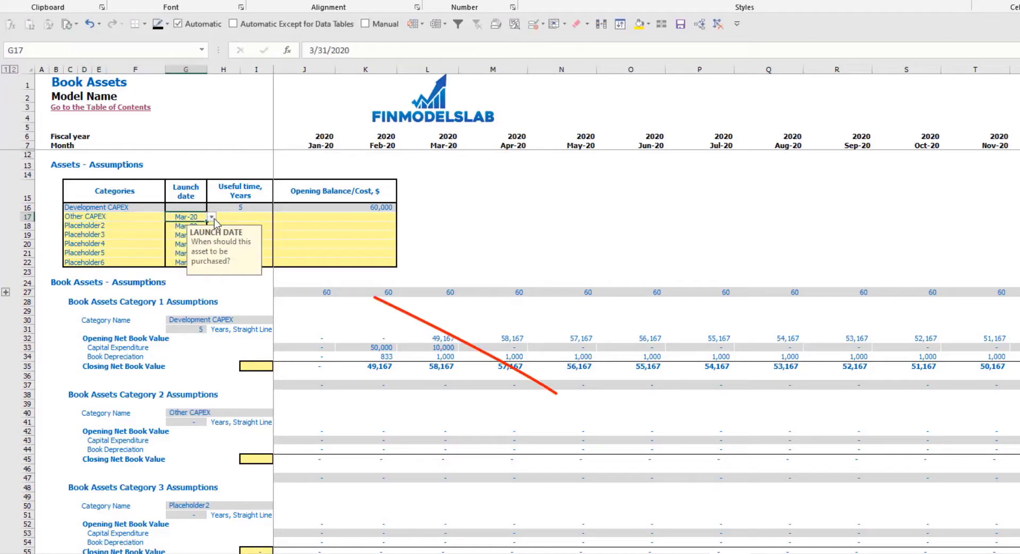
{"action": "left_click", "coordinate": [212, 216]}
{"action": "left_click", "coordinate": [195, 251]}
Step: Give the Other CAPEX asset a useful time of 3 years and an opening balance/cost of 5,000
{"action": "left_click", "coordinate": [255, 217]}
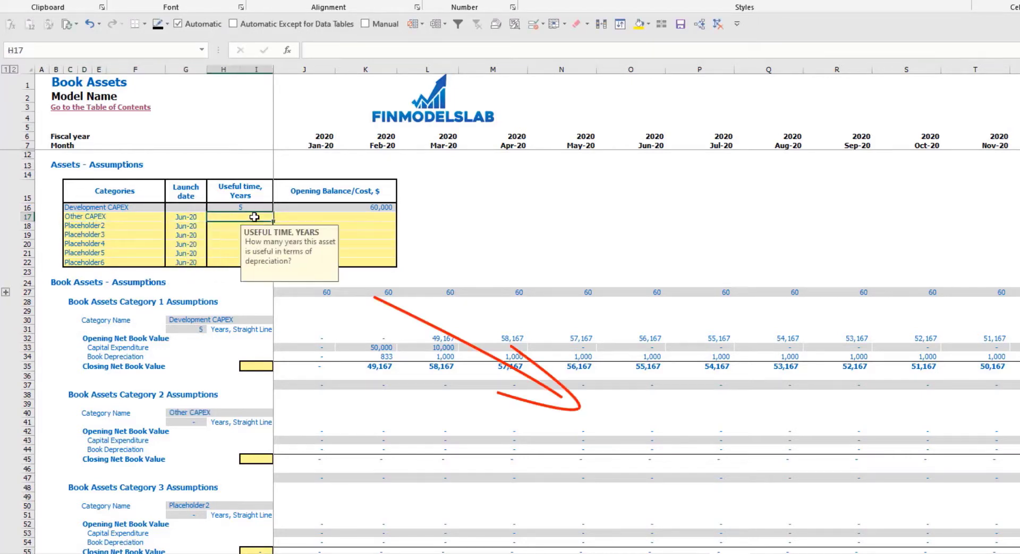
{"action": "type", "text": "3"}
{"action": "key", "text": "Return"}
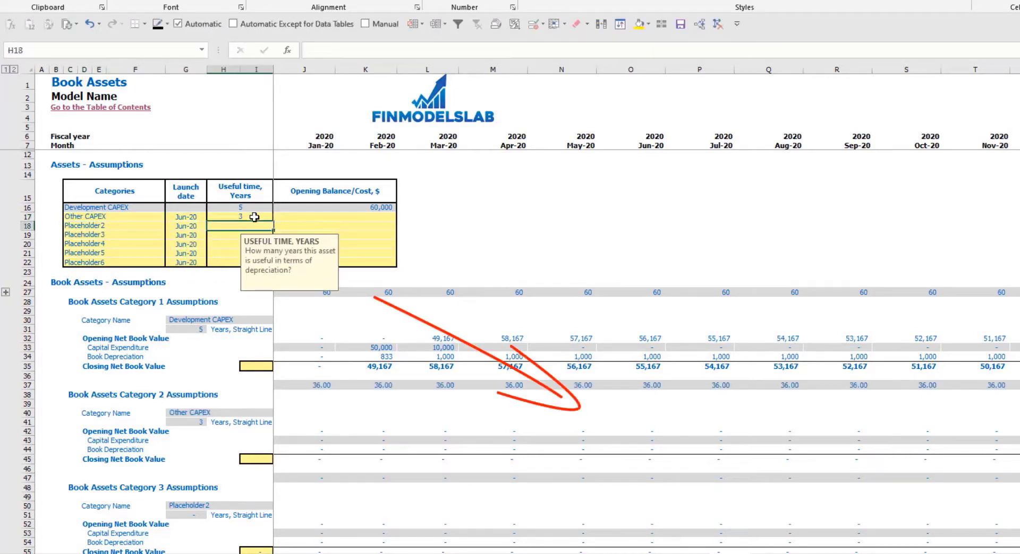
{"action": "left_click", "coordinate": [325, 214]}
{"action": "type", "text": "5,00"}
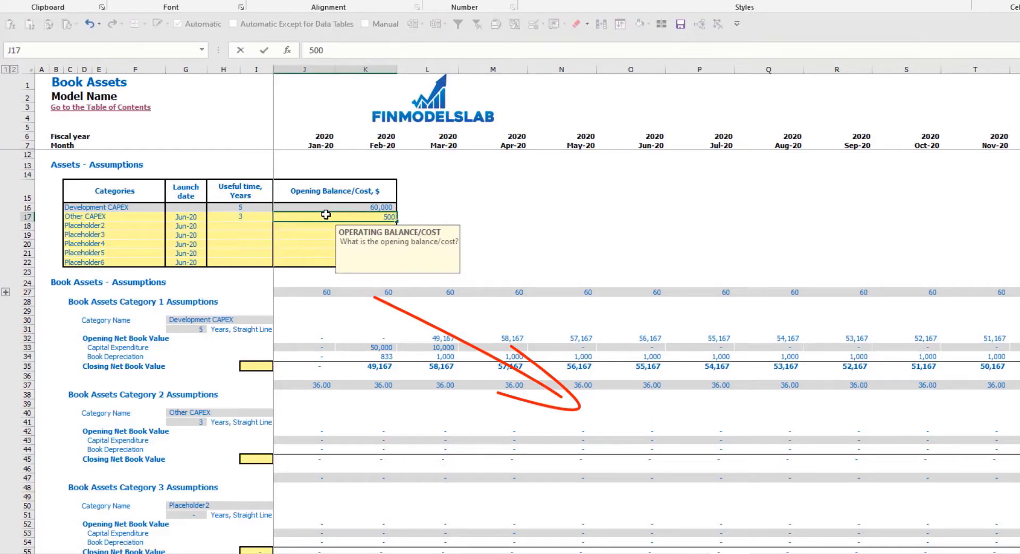
{"action": "type", "text": "0"}
{"action": "key", "text": "Return"}
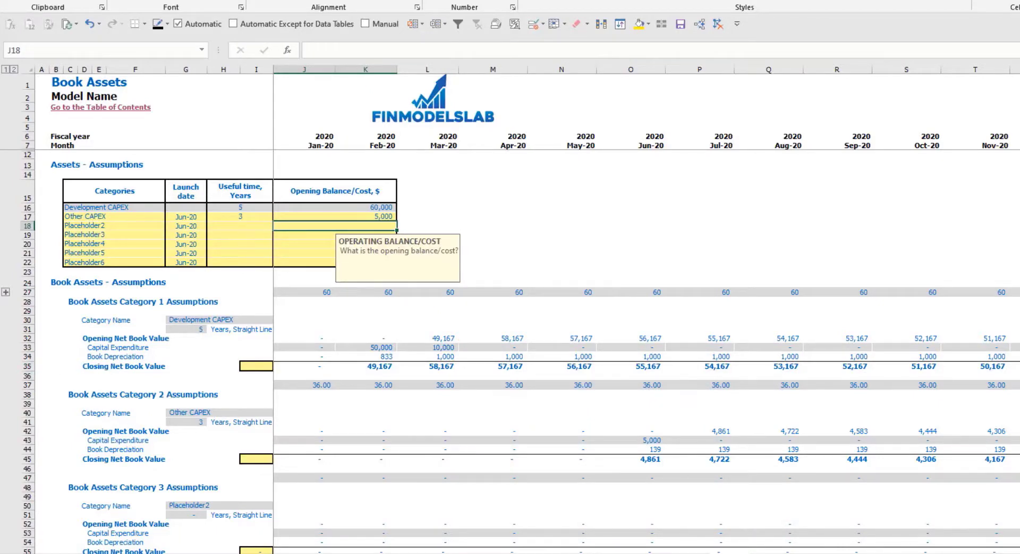
Step: Examine total depreciation and amortization in the Income Statement and fixed assets capital expenditure in the Cash Flow Statement
{"action": "key", "text": "ctrl+Page_Down"}
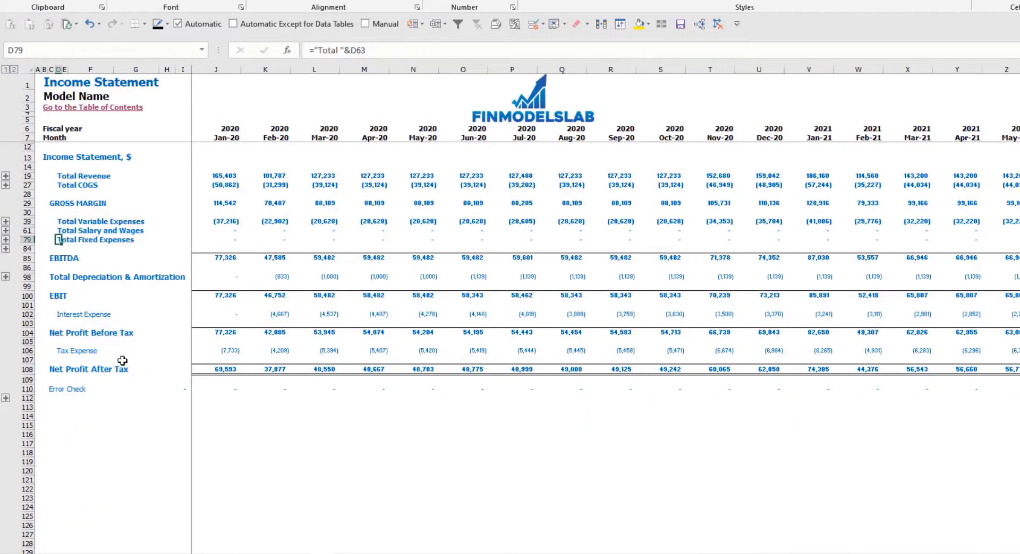
{"action": "left_click", "coordinate": [24, 277]}
{"action": "key", "text": "ctrl+Page_Down"}
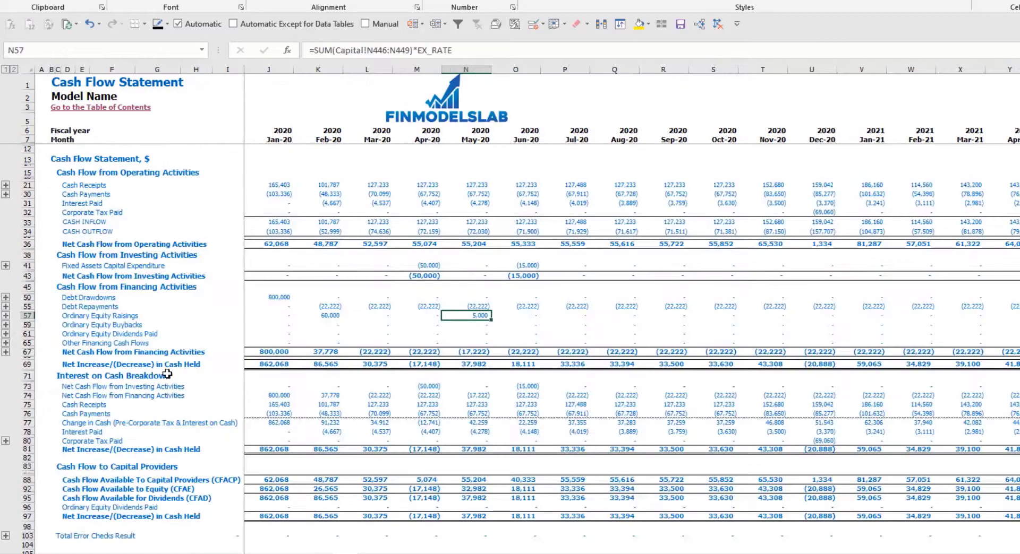
{"action": "left_click", "coordinate": [28, 265]}
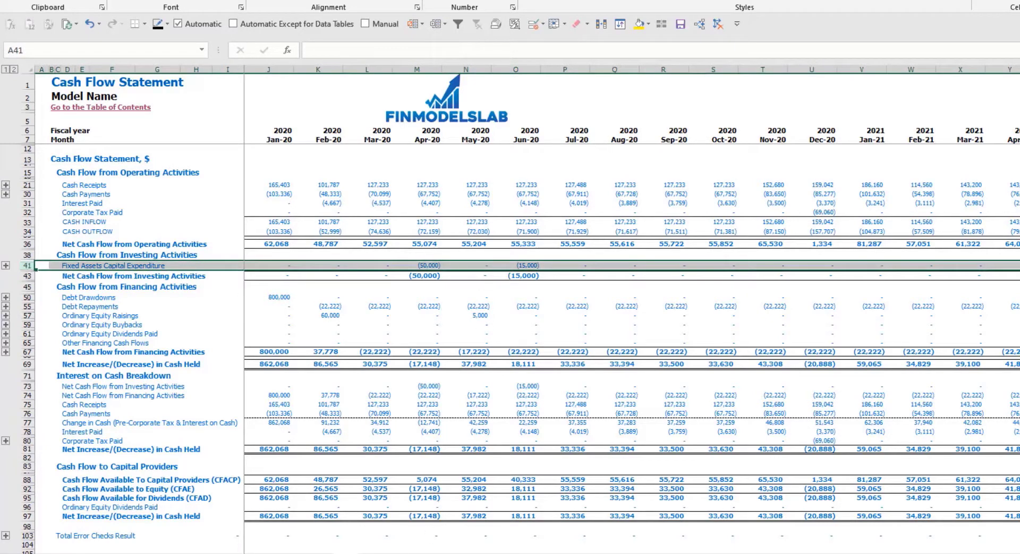
Step: Examine the assets closing net book value, CAPEX prepayment and CAPEX payable lines on the Balance Sheet
{"action": "key", "text": "ctrl+Page_Down"}
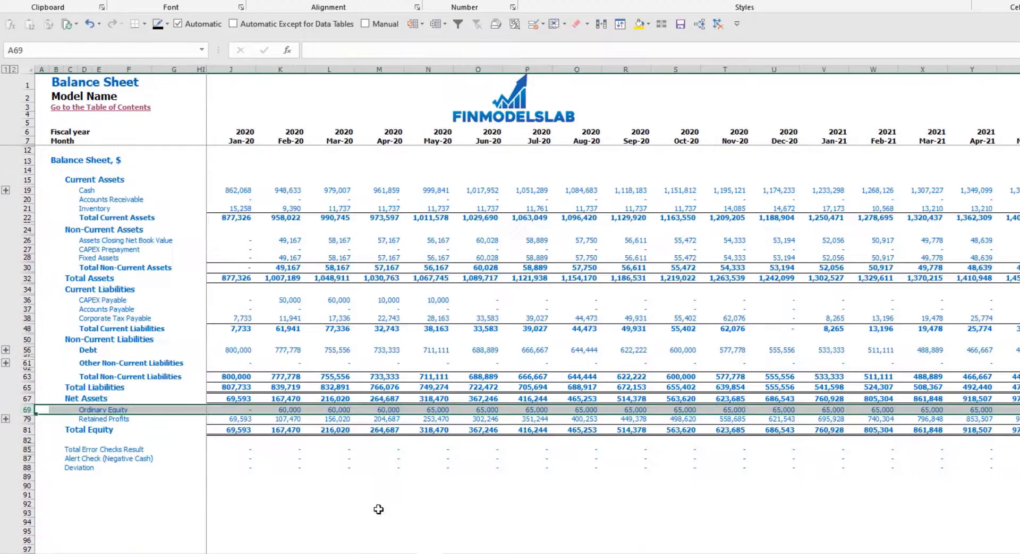
{"action": "left_click", "coordinate": [24, 257]}
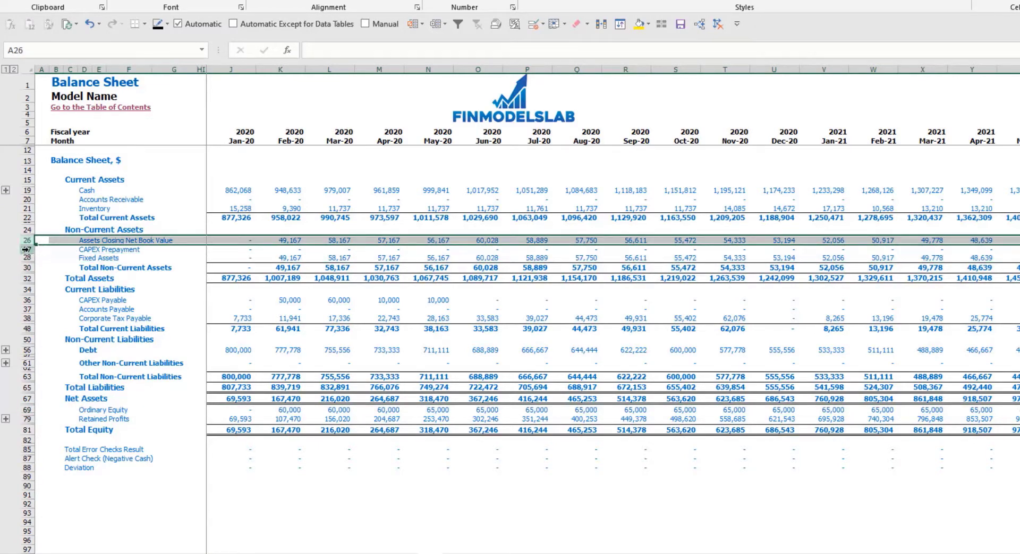
{"action": "left_click", "coordinate": [26, 250]}
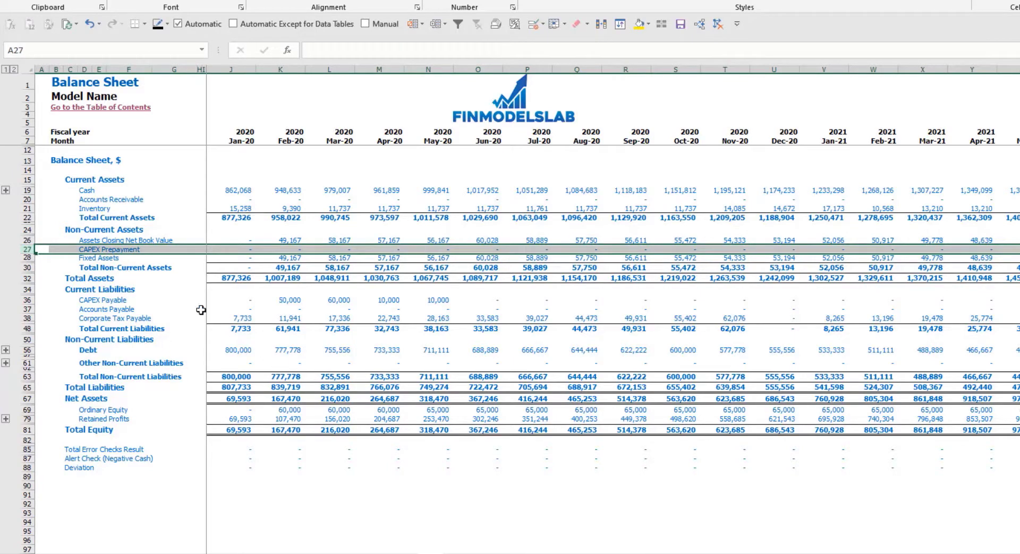
{"action": "left_click", "coordinate": [26, 300]}
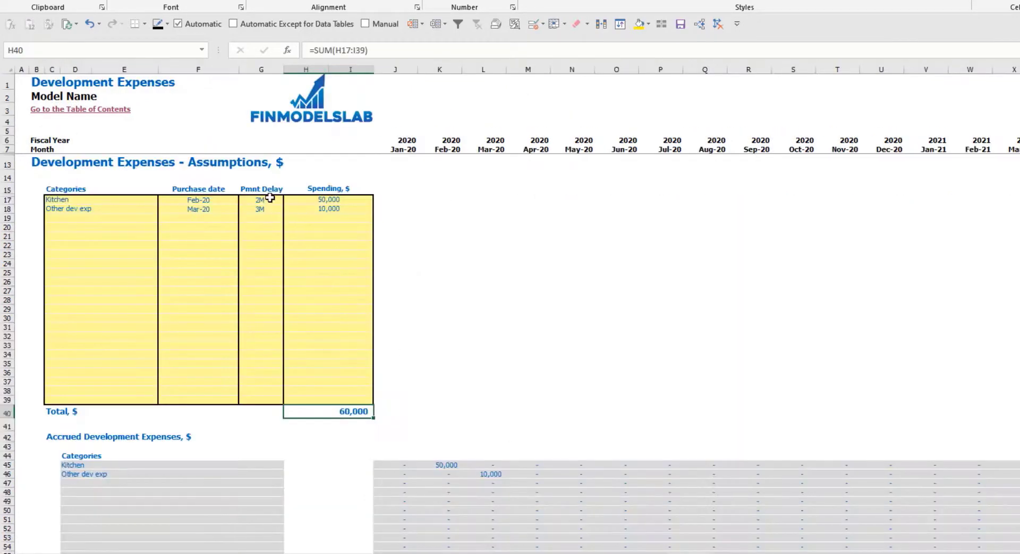
Step: Set the Kitchen and Other dev exp payment delays to 0M and compare closing net book value with fixed assets on the Balance Sheet
{"action": "left_click", "coordinate": [260, 200]}
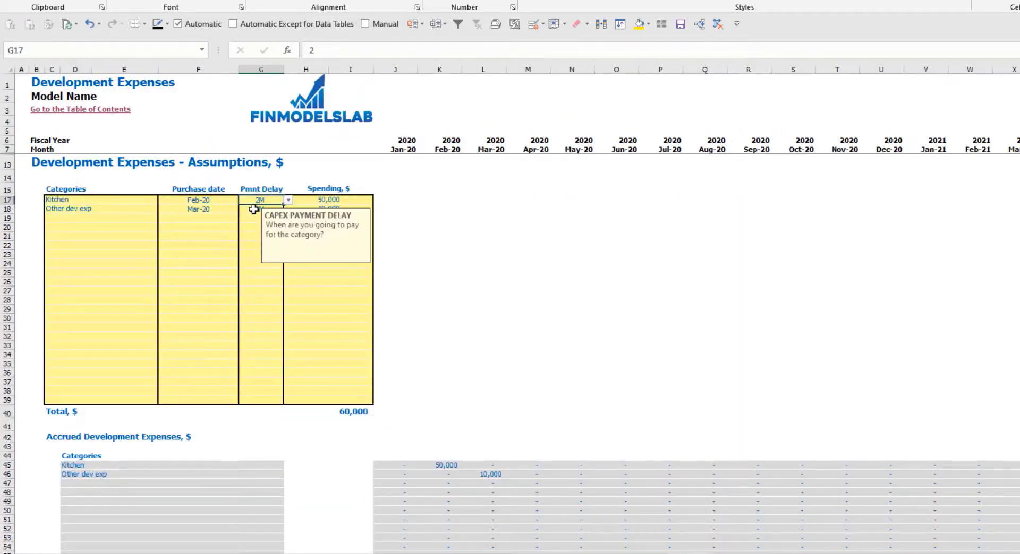
{"action": "left_click", "coordinate": [255, 210]}
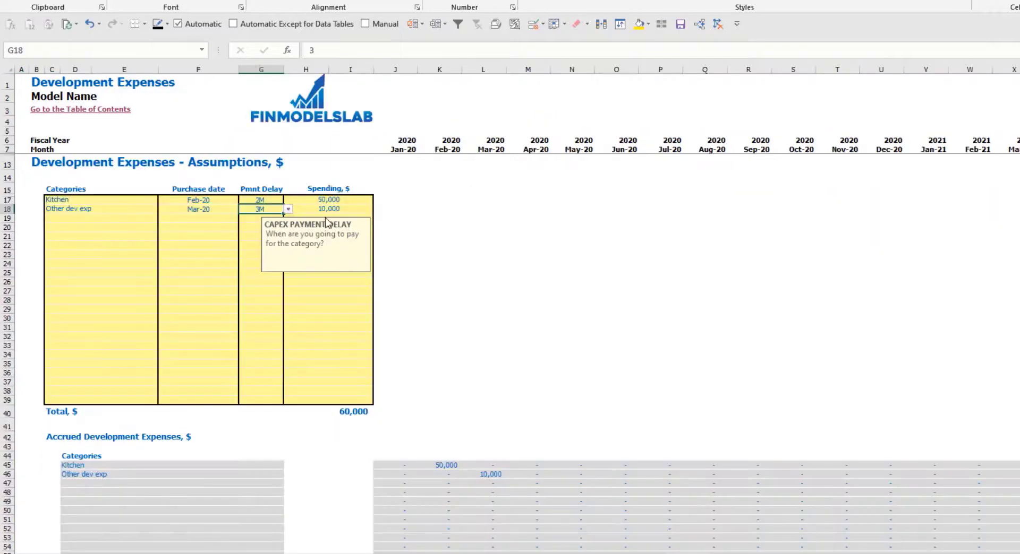
{"action": "left_click", "coordinate": [261, 199]}
{"action": "left_click", "coordinate": [287, 200]}
{"action": "left_click", "coordinate": [259, 209]}
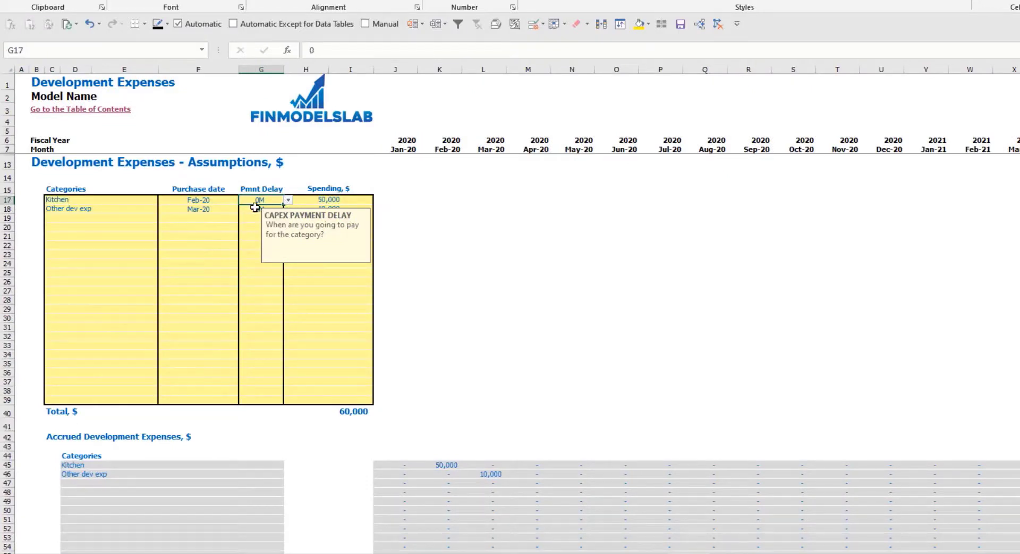
{"action": "left_click", "coordinate": [260, 209]}
{"action": "left_click", "coordinate": [288, 209]}
{"action": "left_click", "coordinate": [221, 219]}
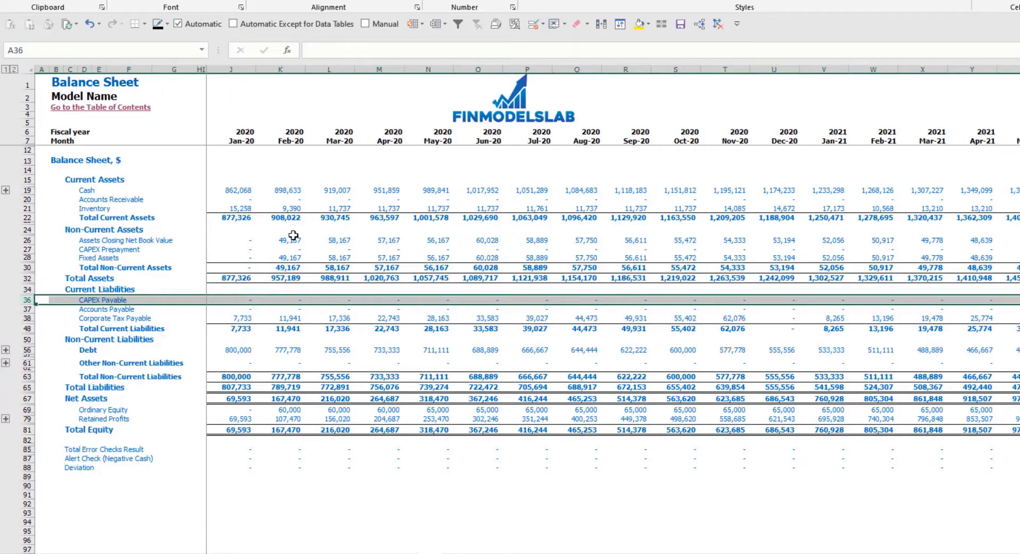
{"action": "left_click_drag", "start_coordinate": [289, 240], "coordinate": [500, 259]}
{"action": "left_click_drag", "start_coordinate": [285, 259], "coordinate": [533, 257]}
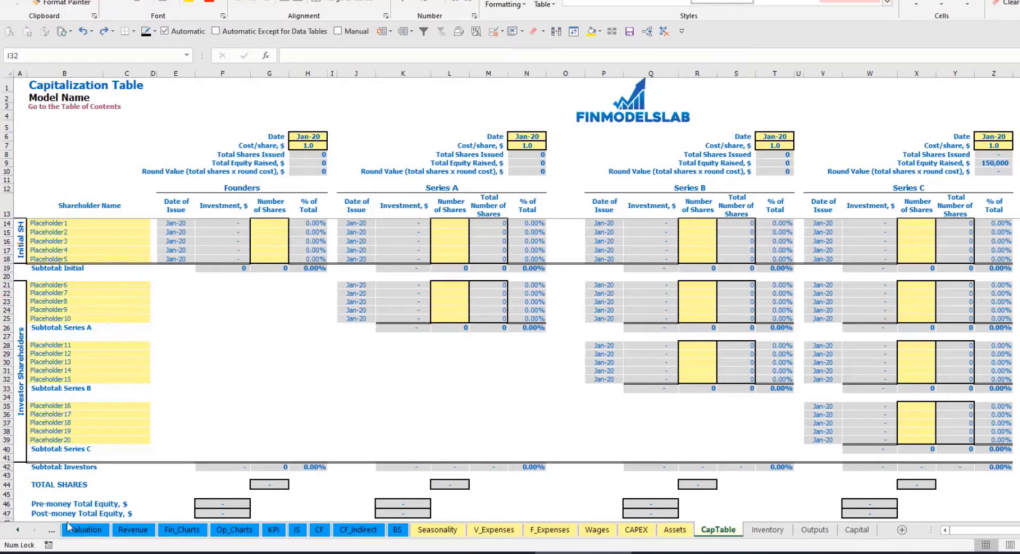
Step: Name the first two initial shareholders in the Capitalization Table Founder 1 and Founder 2
{"action": "left_click", "coordinate": [51, 222]}
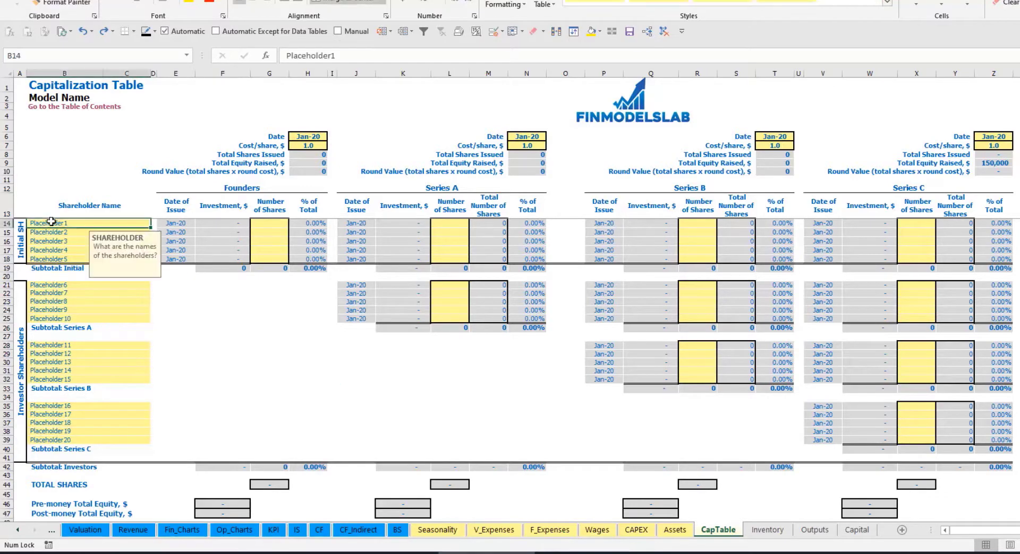
{"action": "type", "text": "Fo"}
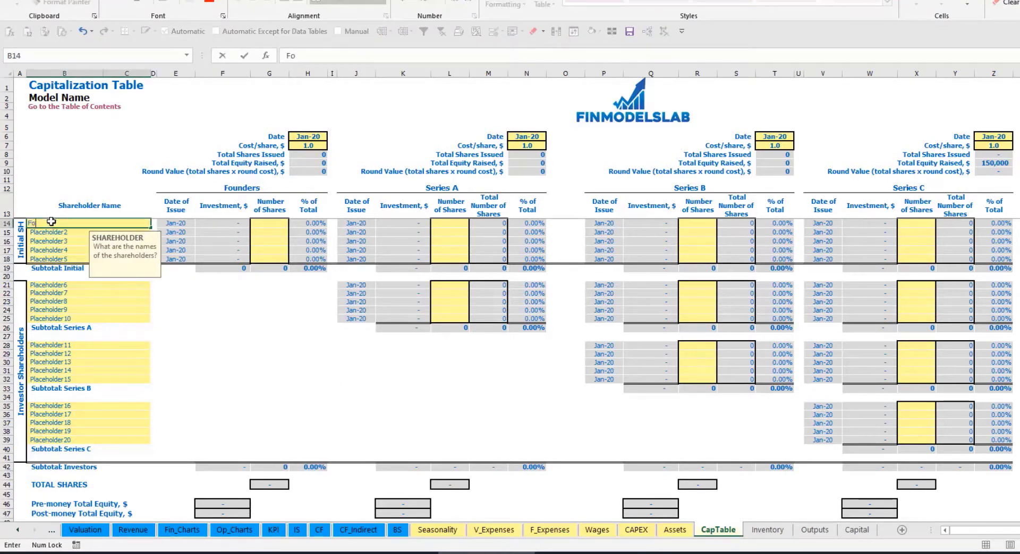
{"action": "type", "text": "under 1"}
{"action": "key", "text": "ctrl+Return"}
{"action": "key", "text": "ctrl+c"}
{"action": "key", "text": "Down"}
{"action": "key", "text": "ctrl+v"}
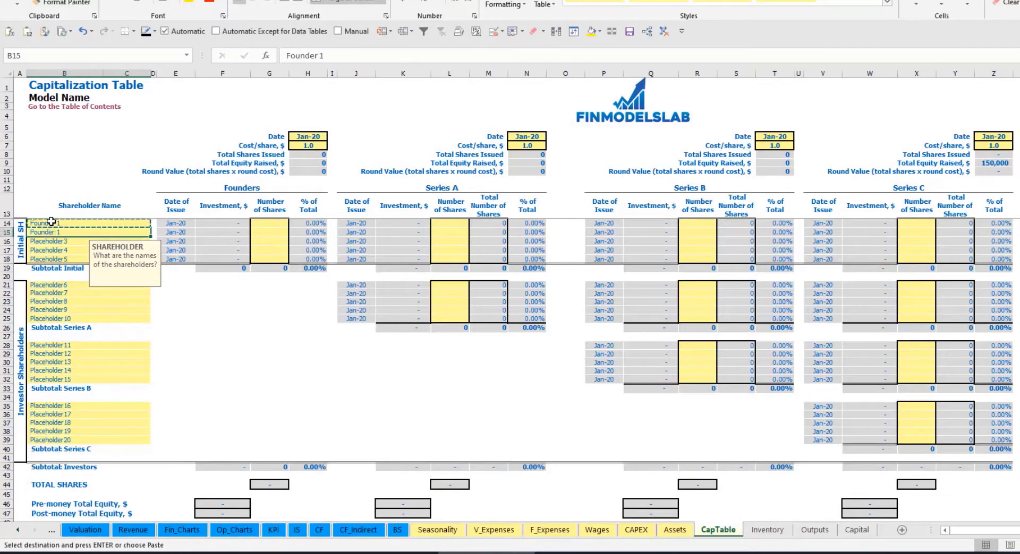
{"action": "left_click", "coordinate": [337, 57]}
{"action": "key", "text": "BackSpace"}
{"action": "type", "text": "2"}
{"action": "key", "text": "Return"}
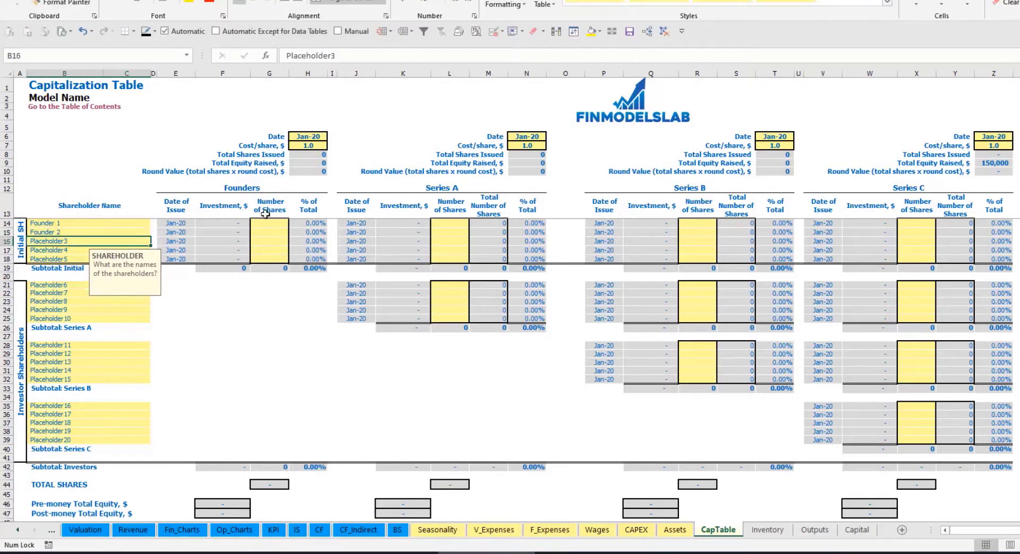
Step: Enter 10,000 shares for Founder 1 and 20,000 shares for Founder 2 in the Founders round
{"action": "key", "text": "Up"}
{"action": "key", "text": "Up"}
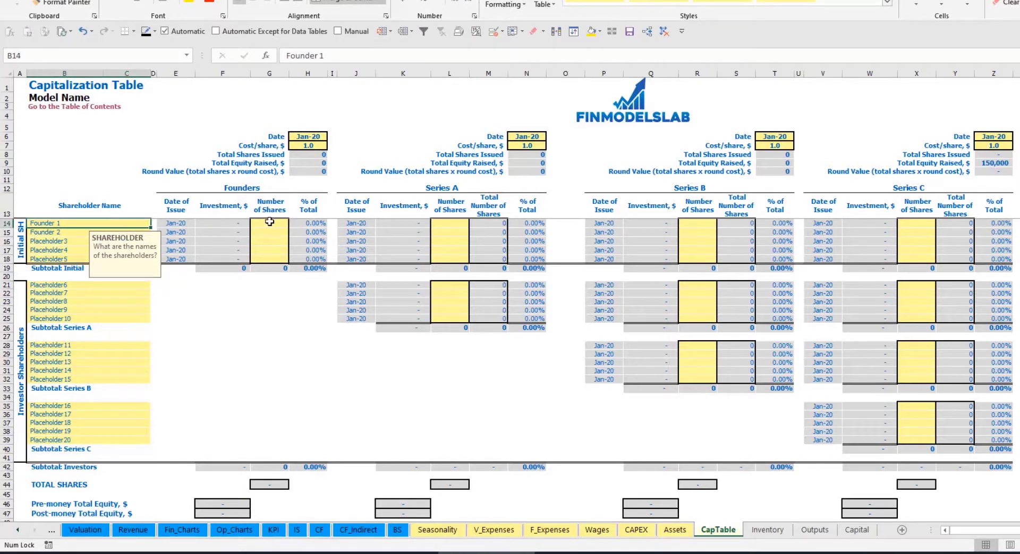
{"action": "left_click", "coordinate": [270, 222]}
{"action": "type", "text": "10,"}
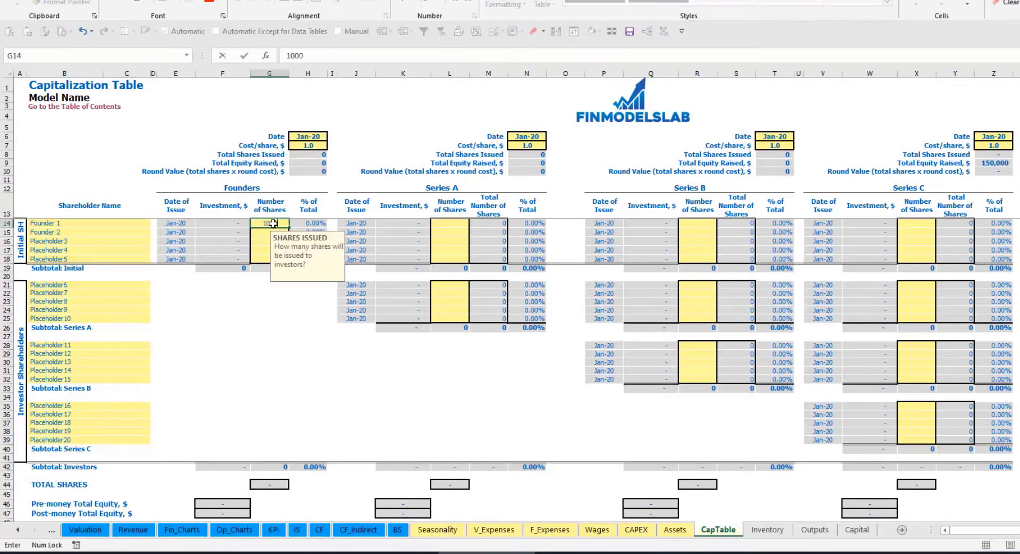
{"action": "type", "text": "000"}
{"action": "key", "text": "Return"}
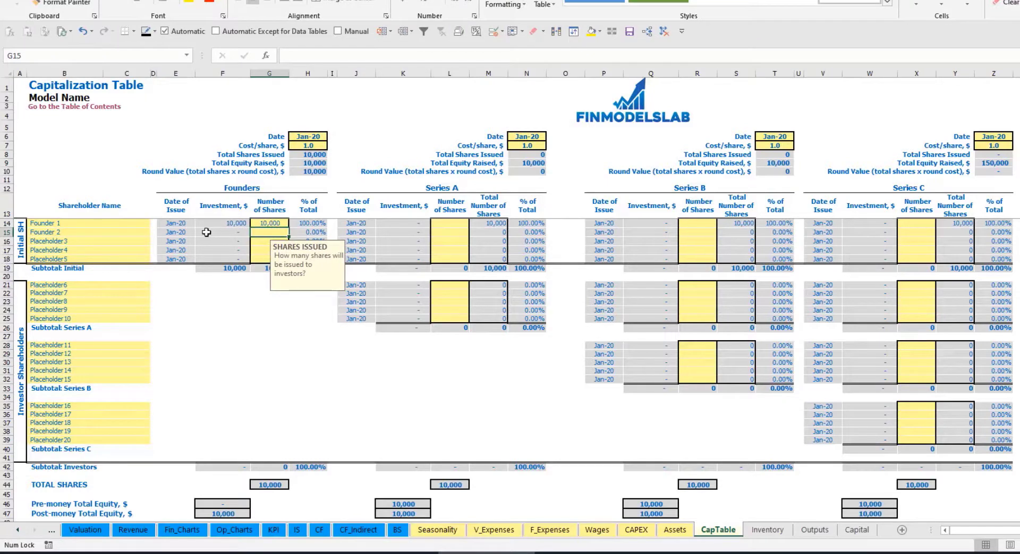
{"action": "type", "text": "20,0"}
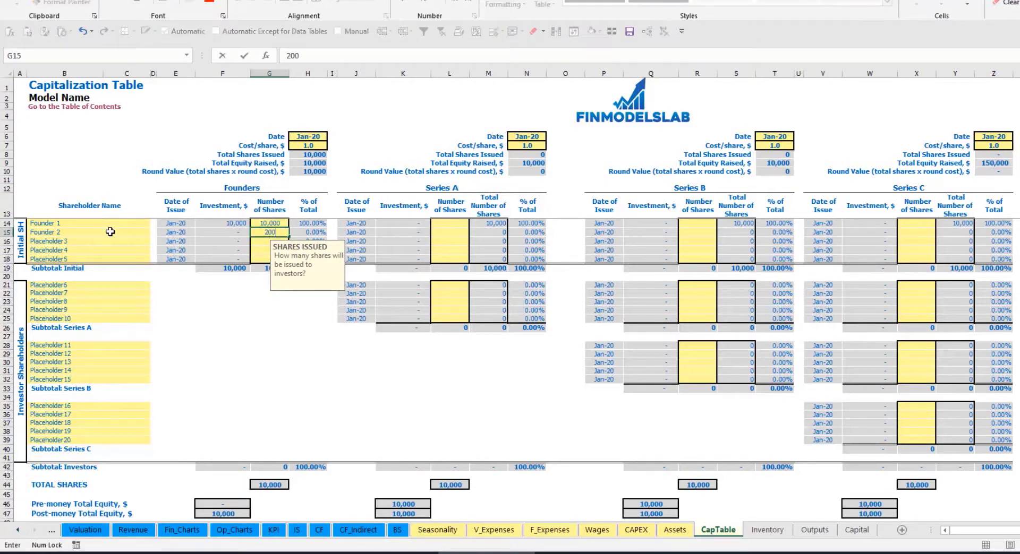
{"action": "type", "text": "00"}
{"action": "key", "text": "Return"}
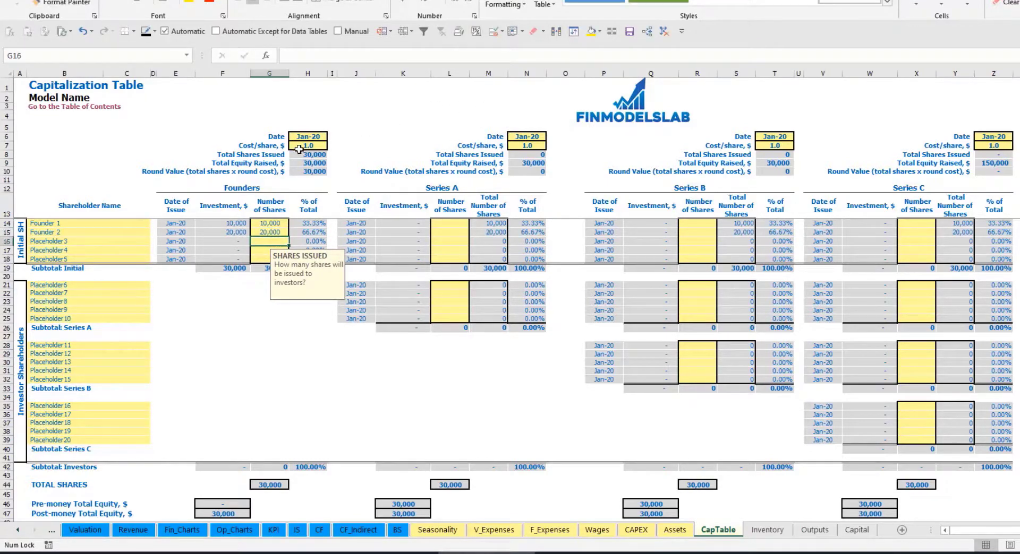
Step: Set the Founders round's cost per share to 2 and its date to Feb-20
{"action": "left_click", "coordinate": [299, 152]}
{"action": "left_click", "coordinate": [298, 148]}
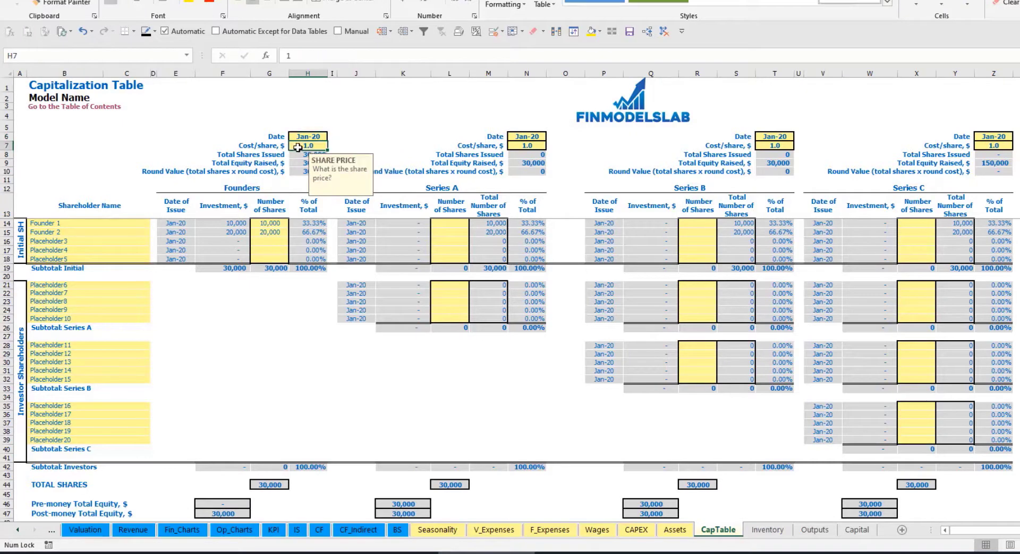
{"action": "type", "text": "2"}
{"action": "key", "text": "Return"}
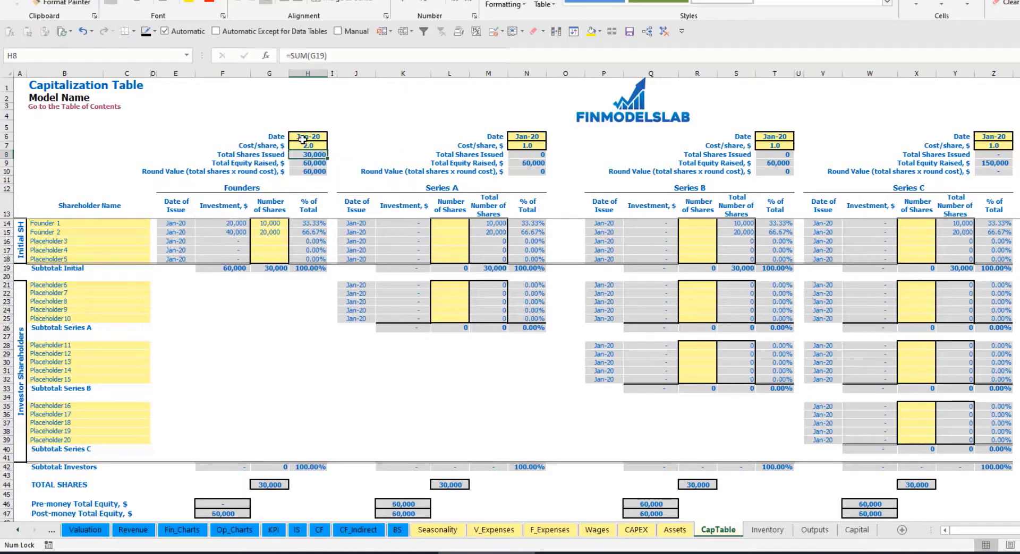
{"action": "left_click", "coordinate": [305, 138]}
{"action": "left_click", "coordinate": [330, 137]}
{"action": "left_click", "coordinate": [316, 160]}
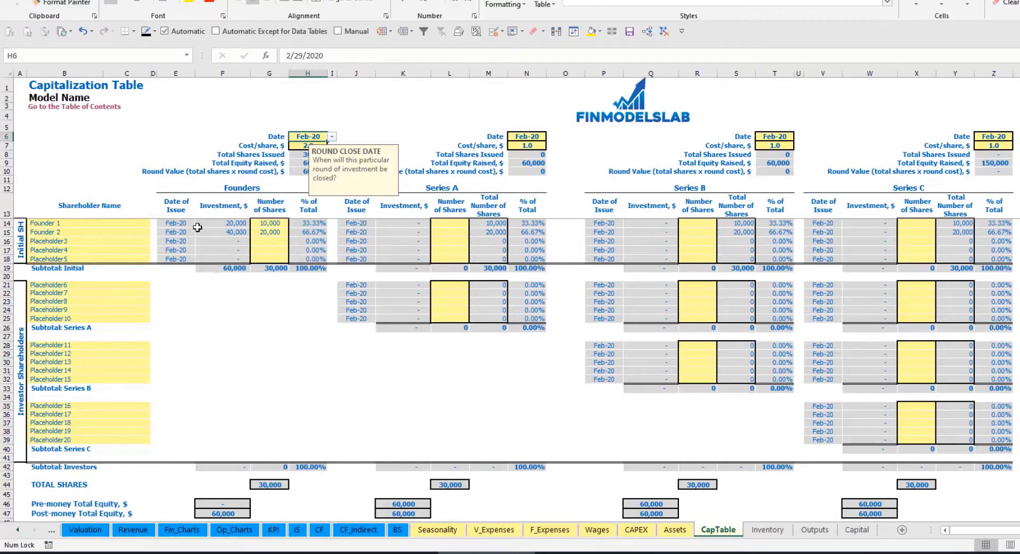
Step: Examine the founders' investment amounts, initial subtotal, post-money total equity and Founder 1's percentage of total shares
{"action": "left_click", "coordinate": [229, 224]}
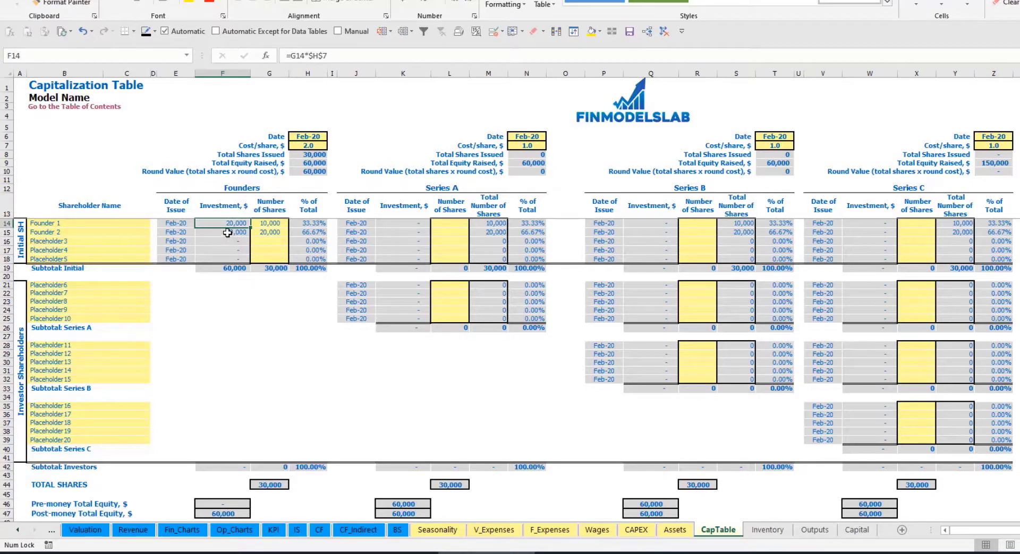
{"action": "left_click", "coordinate": [227, 233]}
{"action": "left_click", "coordinate": [227, 268]}
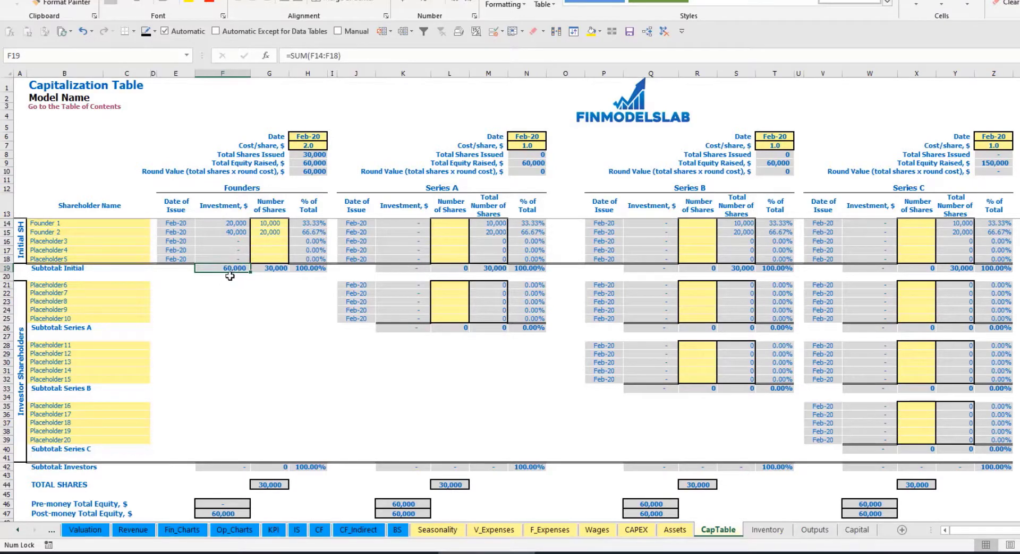
{"action": "left_click", "coordinate": [8, 514]}
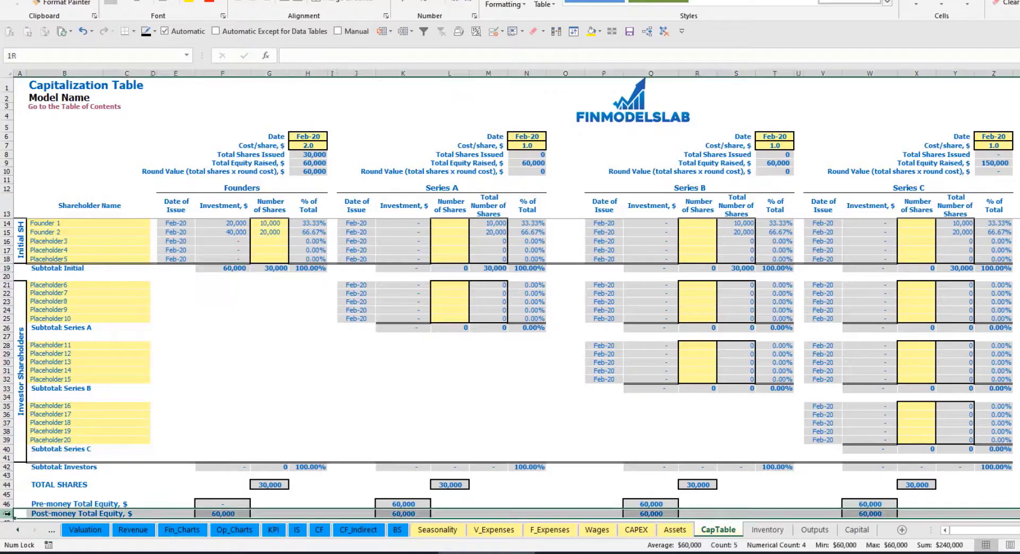
{"action": "left_click", "coordinate": [314, 224]}
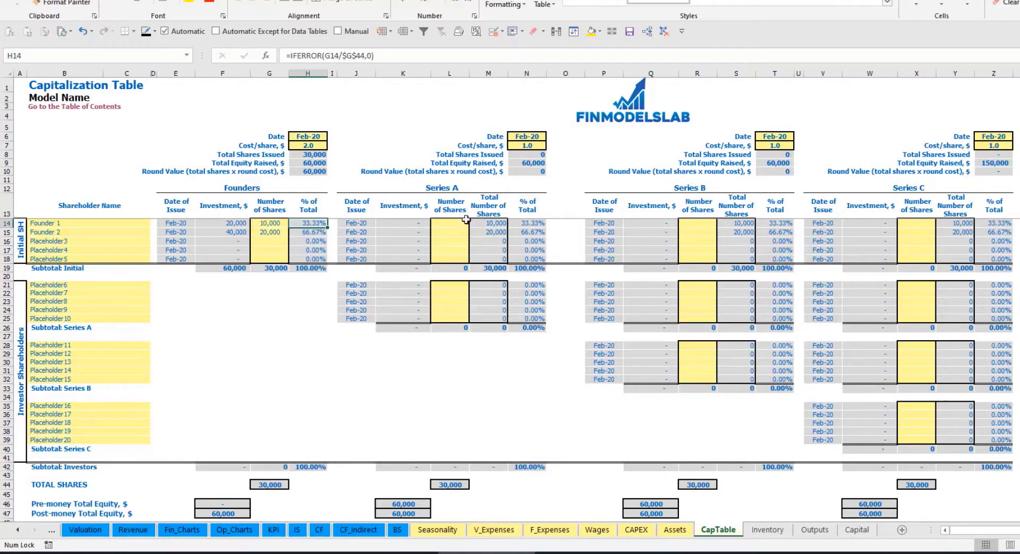
Step: Name the first Series A investor shareholder Investor 1
{"action": "left_click", "coordinate": [121, 287]}
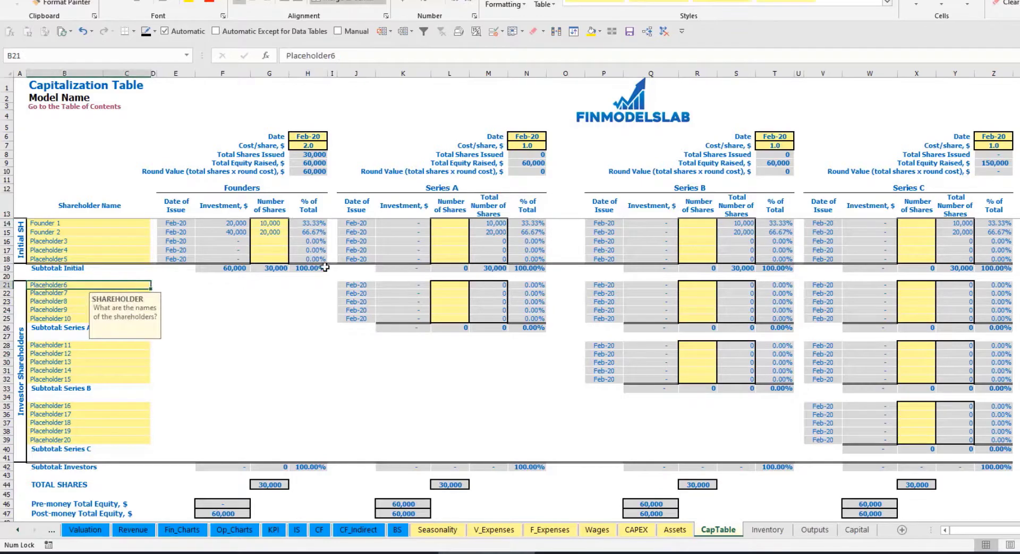
{"action": "left_click", "coordinate": [463, 193]}
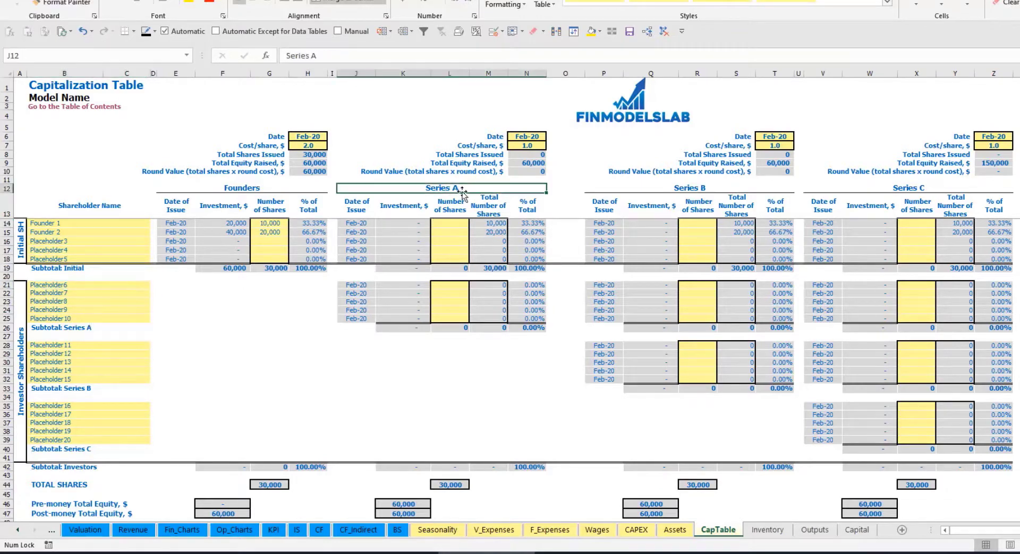
{"action": "left_click", "coordinate": [73, 288]}
{"action": "type", "text": "Inve"}
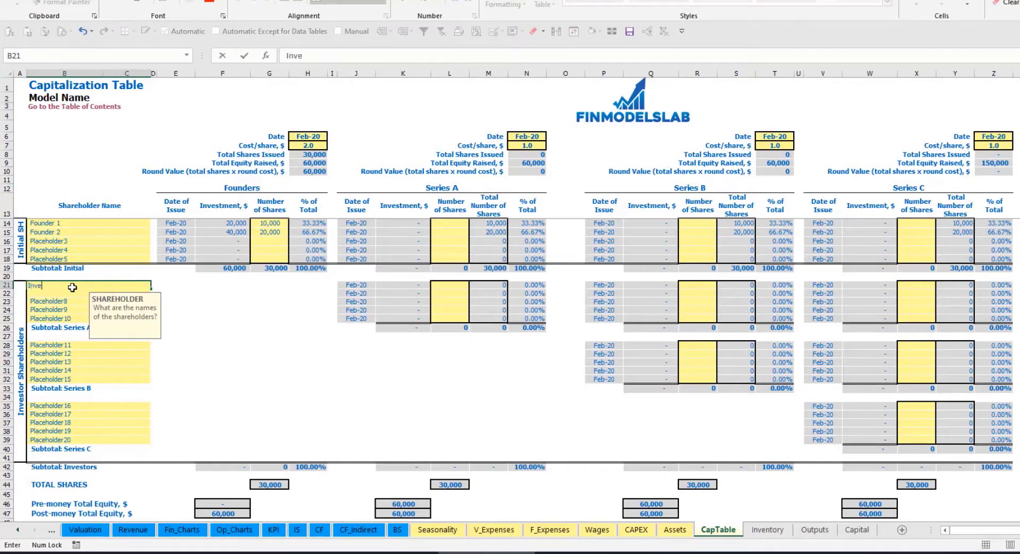
{"action": "type", "text": "stor 1"}
{"action": "key", "text": "Return"}
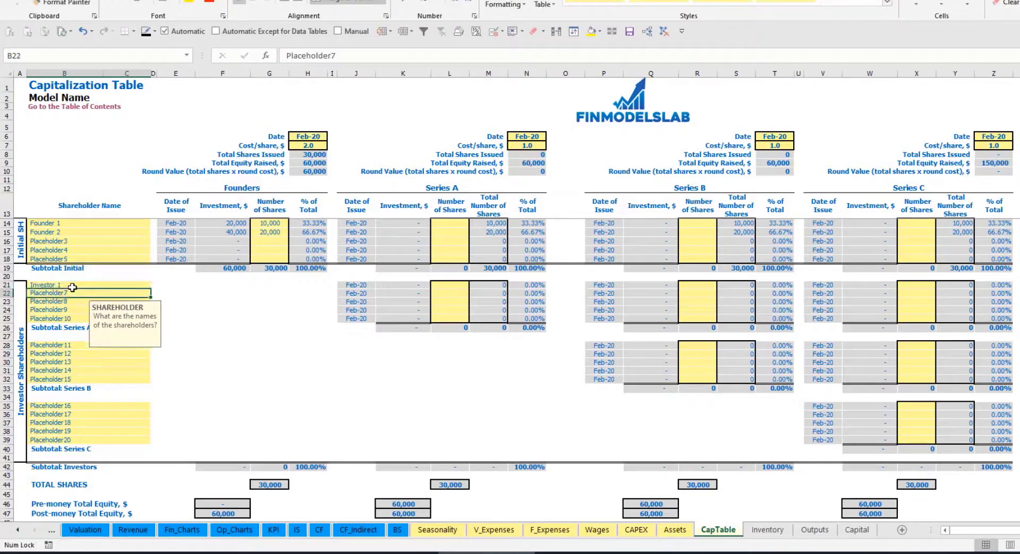
Step: Set the Series A round's date to May-20 and its cost per share to 5
{"action": "left_click", "coordinate": [534, 135]}
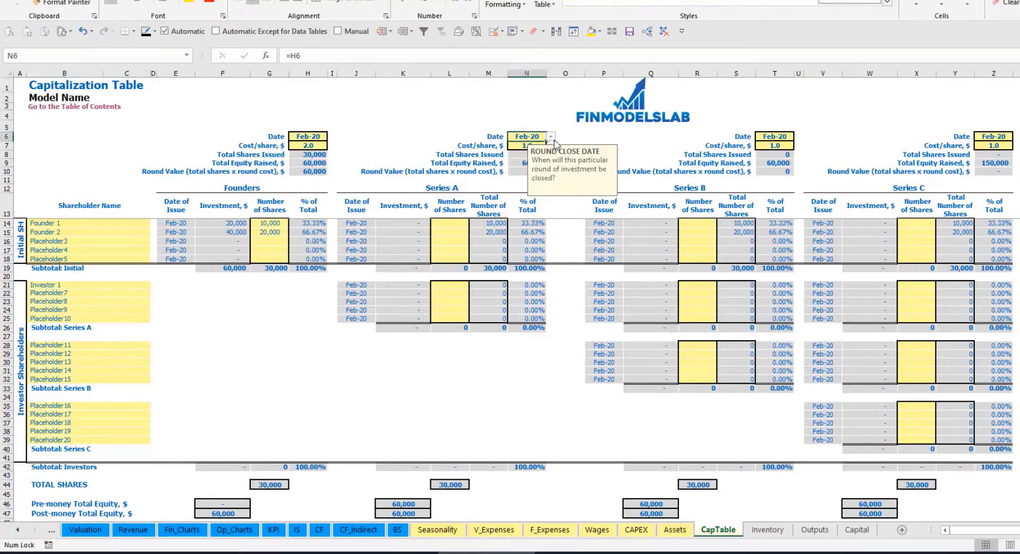
{"action": "left_click", "coordinate": [550, 136]}
{"action": "left_click", "coordinate": [526, 171]}
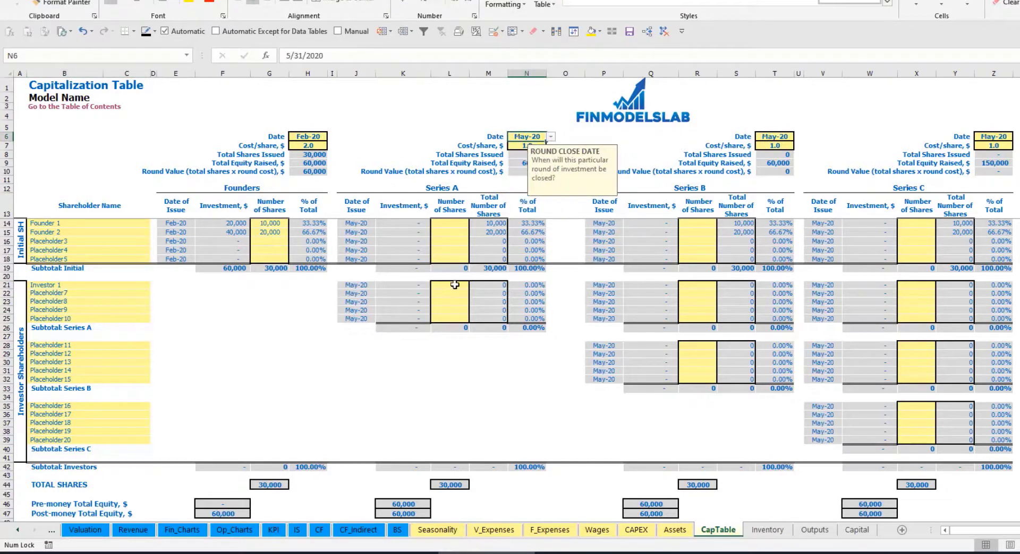
{"action": "left_click", "coordinate": [521, 146]}
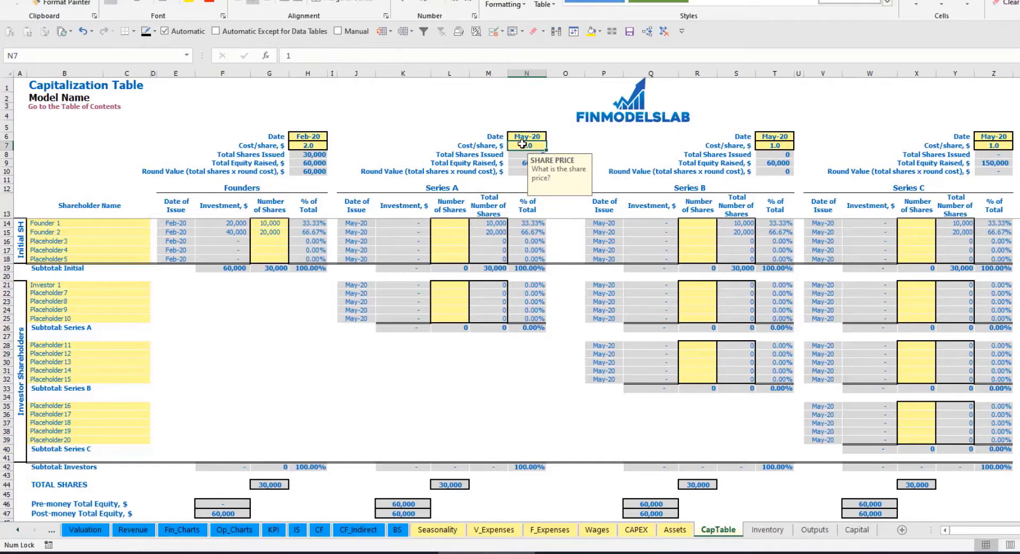
{"action": "key", "text": "Return"}
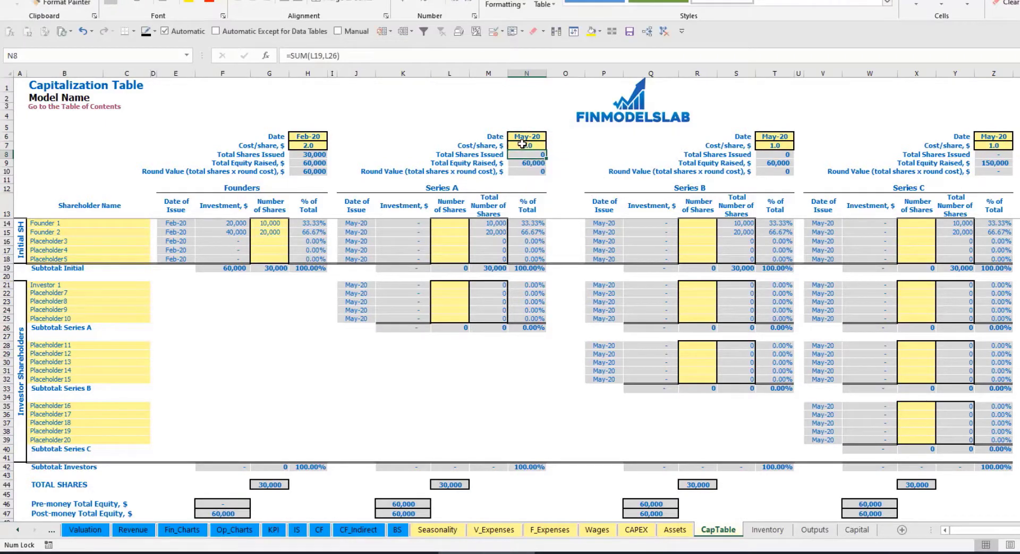
Step: Enter 1,000 Series A shares for Investor 1
{"action": "left_click", "coordinate": [450, 285]}
{"action": "type", "text": "1000"}
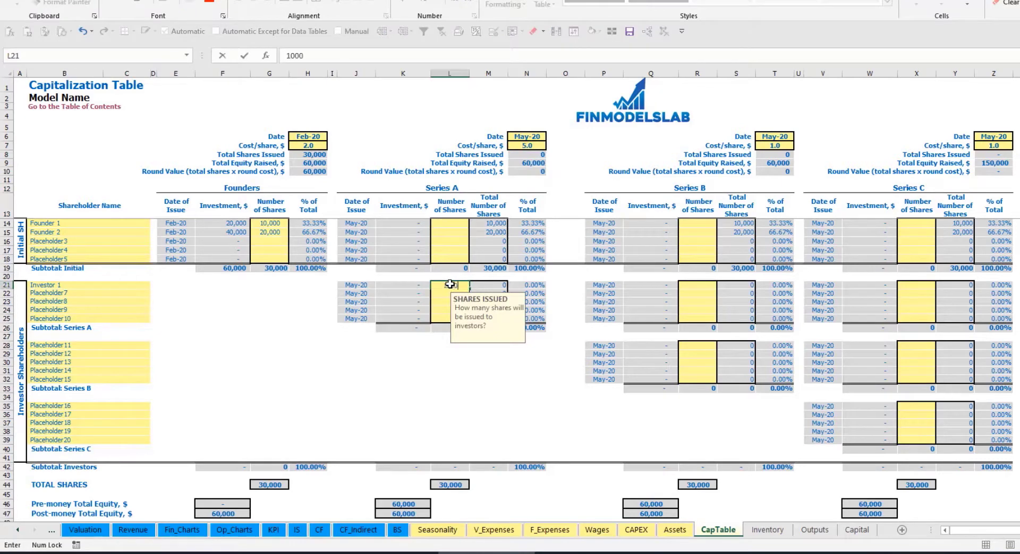
{"action": "key", "text": "Return"}
{"action": "left_click", "coordinate": [407, 363]}
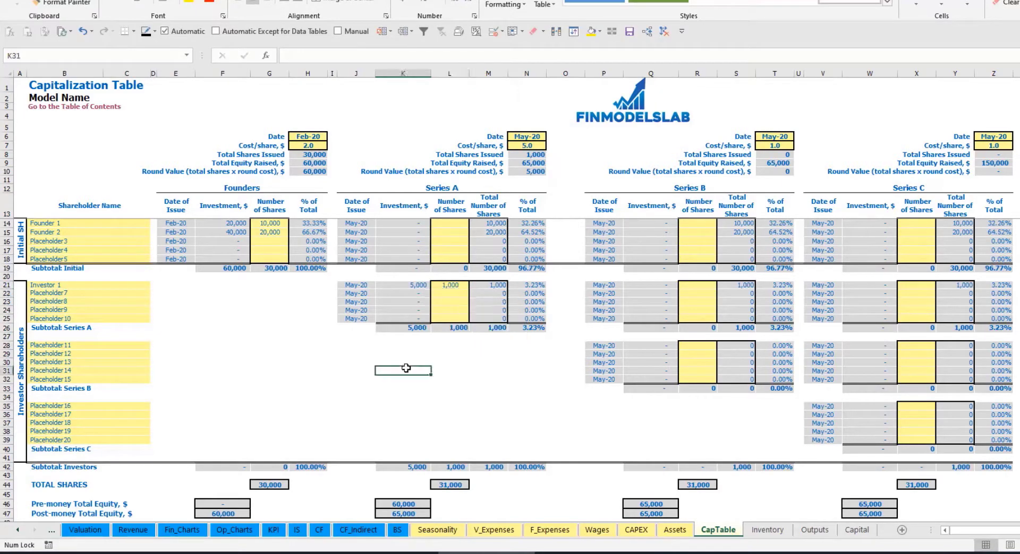
Step: Examine Investor 1's investment, the Series A pre-money and post-money total equity, and each shareholder's ownership percentage after Series A
{"action": "left_click", "coordinate": [407, 285]}
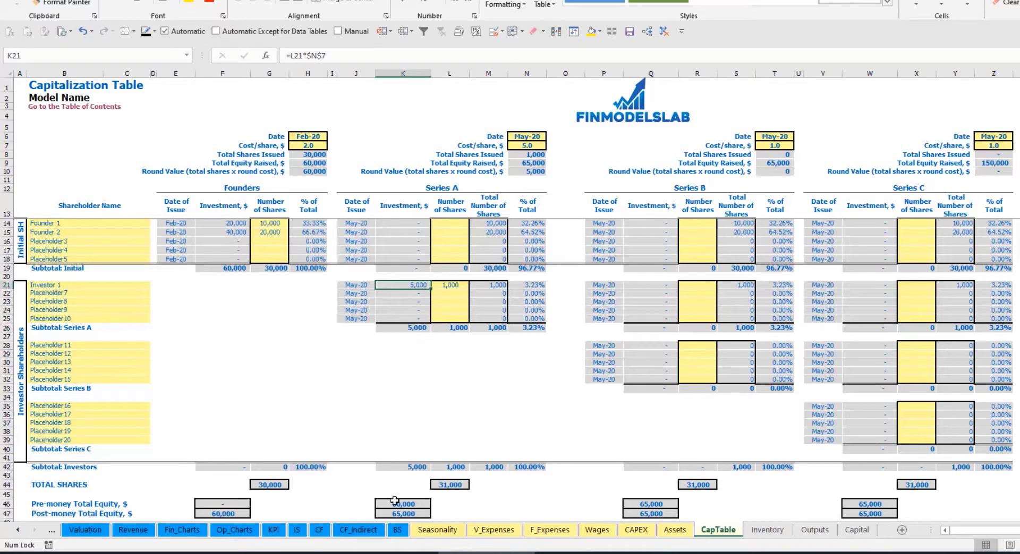
{"action": "left_click", "coordinate": [394, 502]}
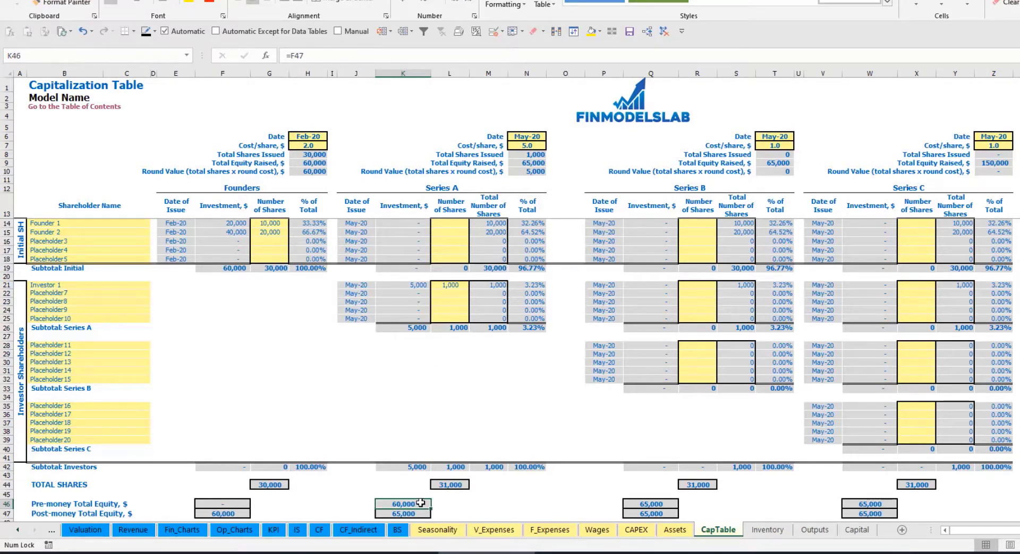
{"action": "key", "text": "Down"}
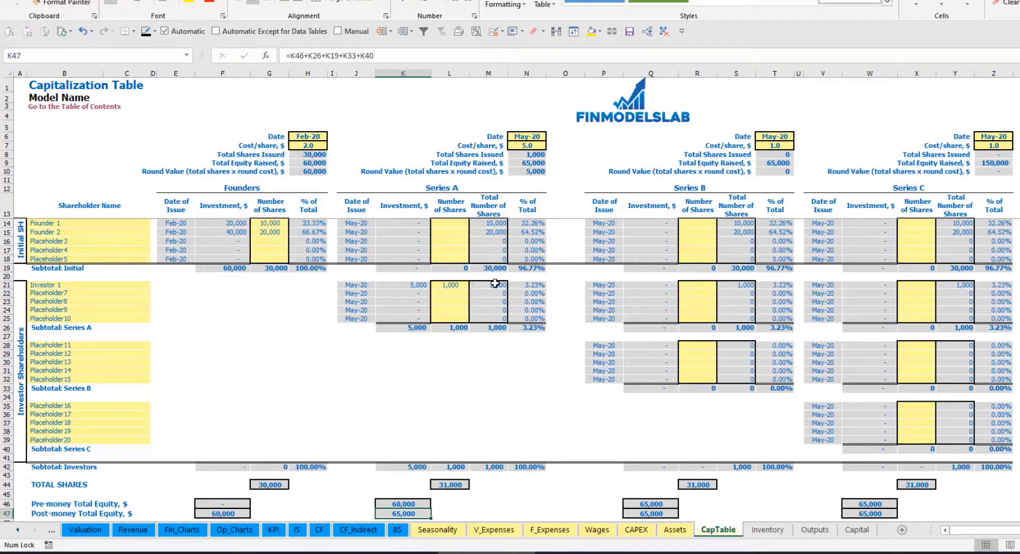
{"action": "left_click", "coordinate": [516, 284]}
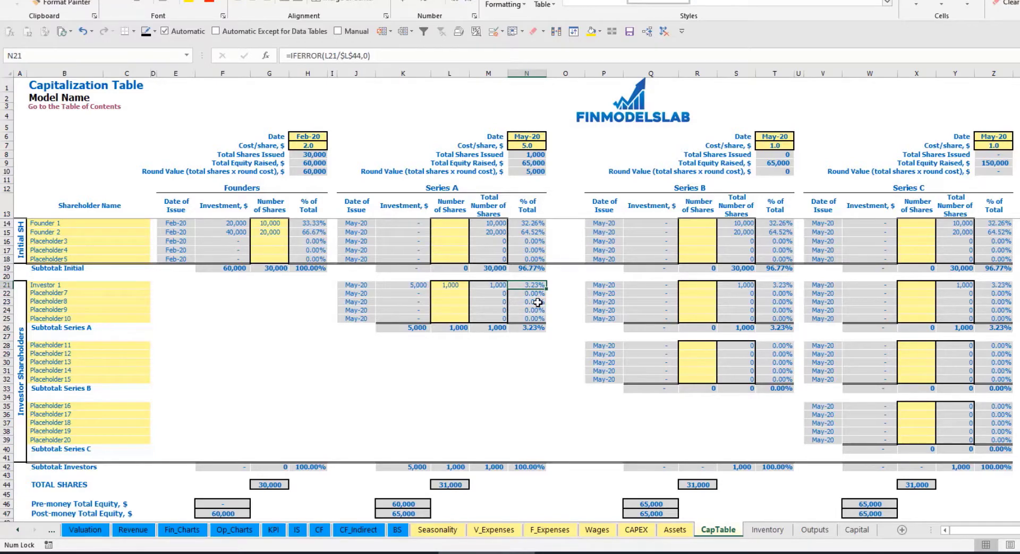
{"action": "left_click_drag", "start_coordinate": [111, 223], "coordinate": [111, 233]}
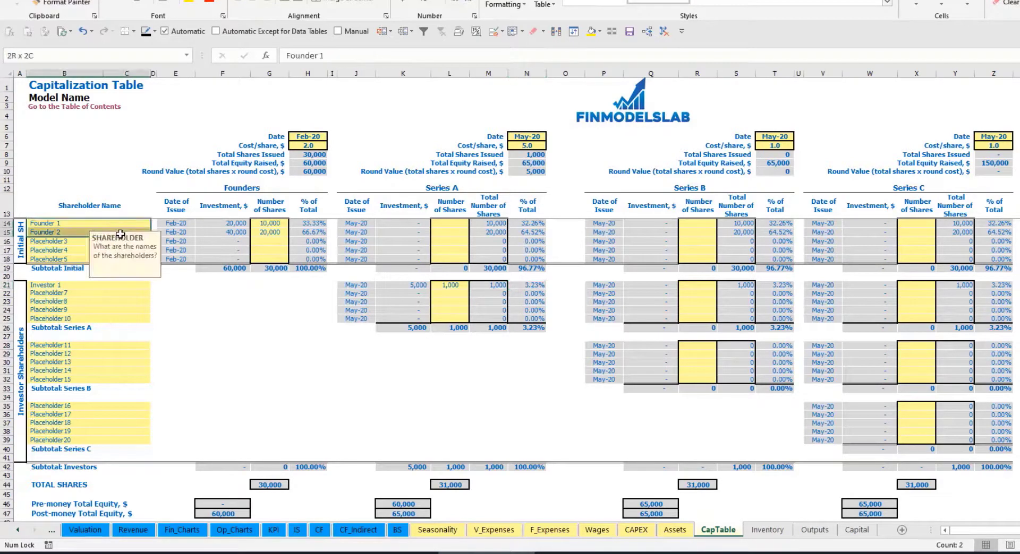
{"action": "left_click_drag", "start_coordinate": [532, 221], "coordinate": [531, 234]}
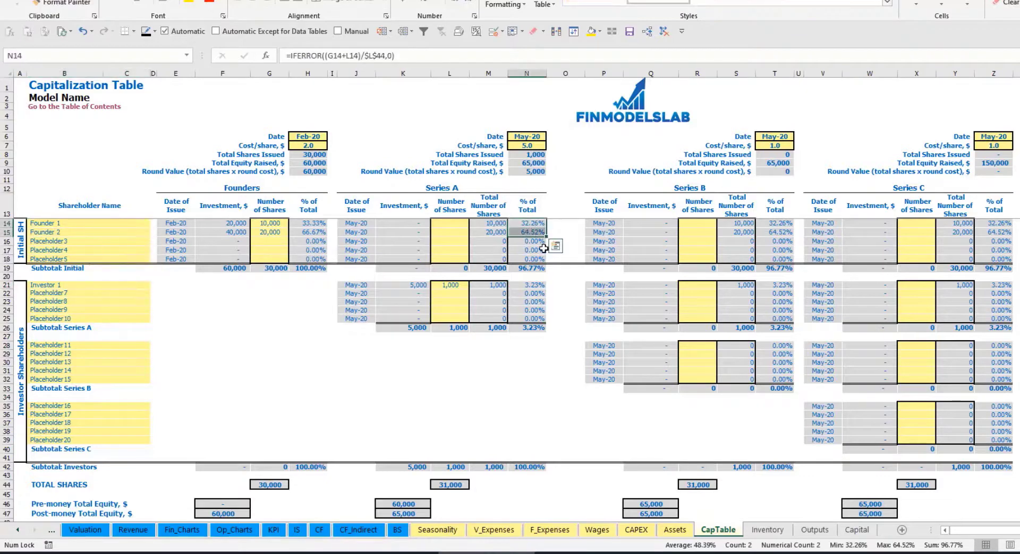
{"action": "key", "text": "shift+Up"}
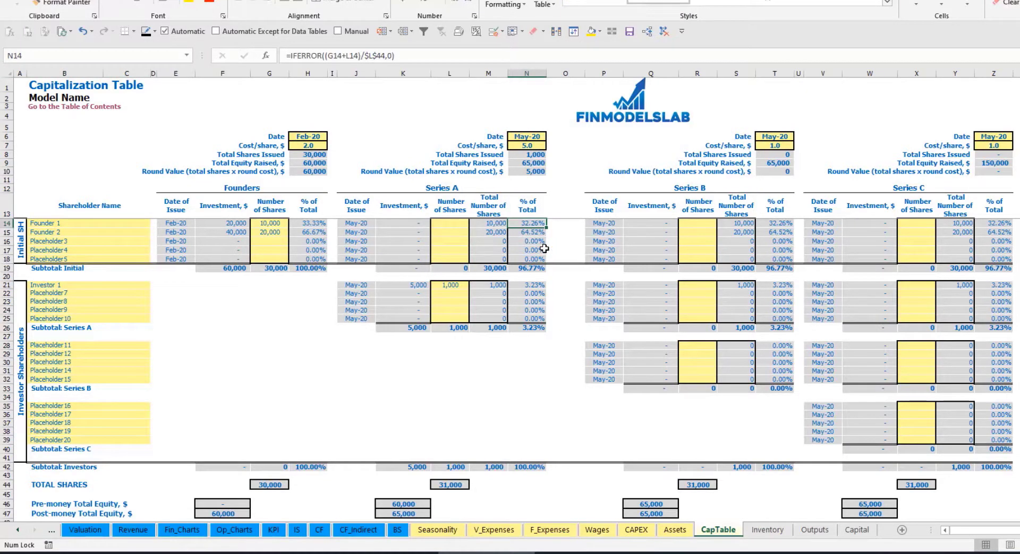
{"action": "key", "text": "Down"}
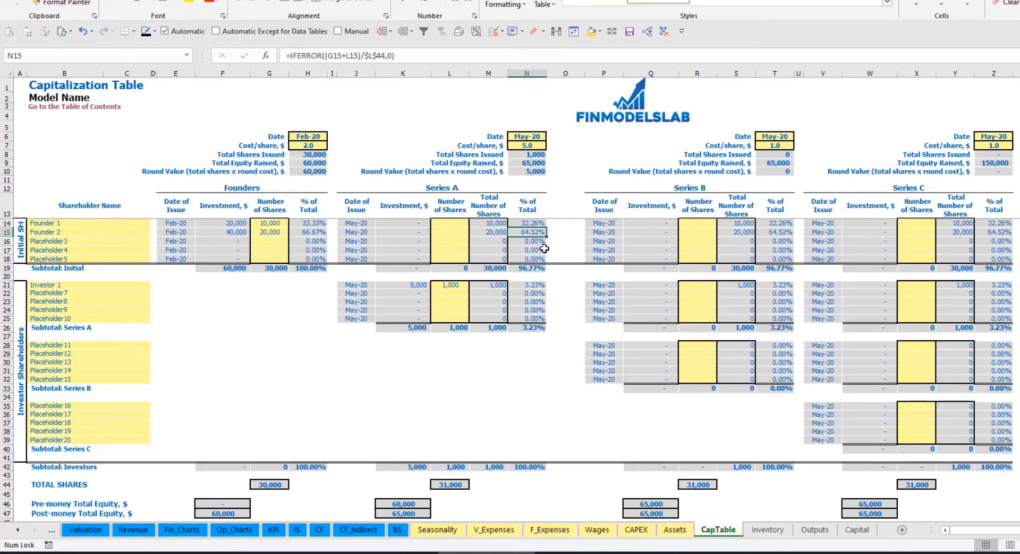
Step: Review the Series B and Series C shareholder name rows and the share entry cells for Series A investors
{"action": "left_click", "coordinate": [103, 354]}
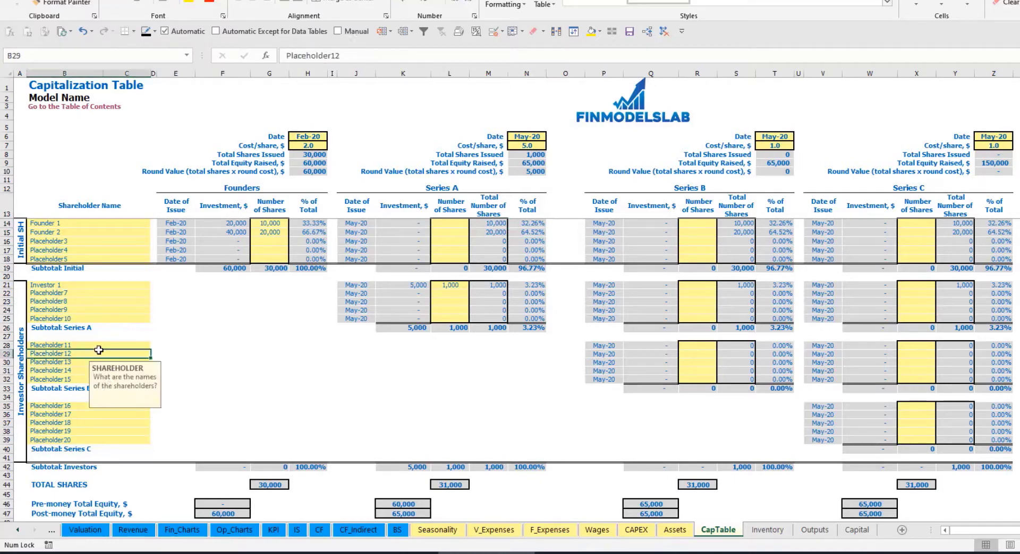
{"action": "left_click", "coordinate": [84, 410]}
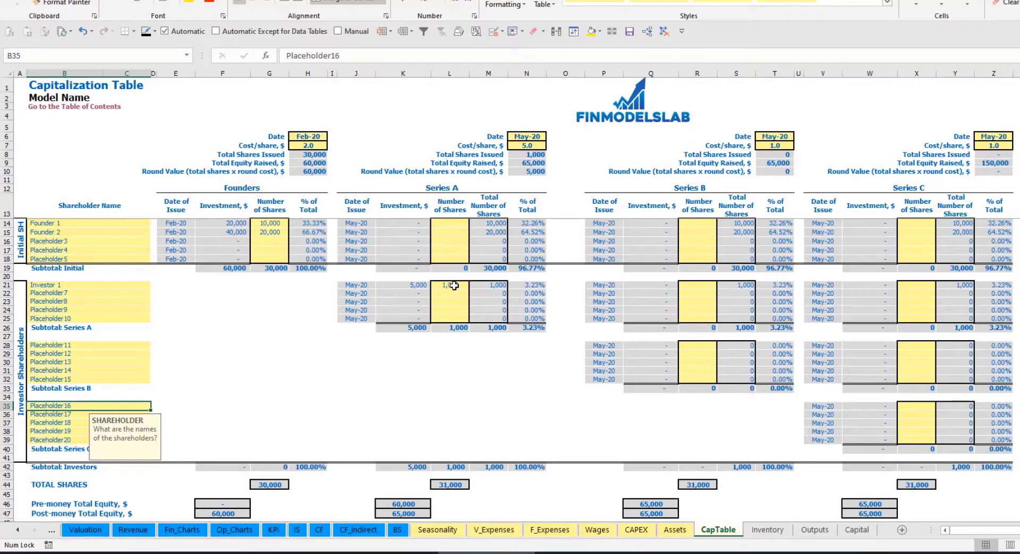
{"action": "left_click_drag", "start_coordinate": [453, 286], "coordinate": [449, 319]}
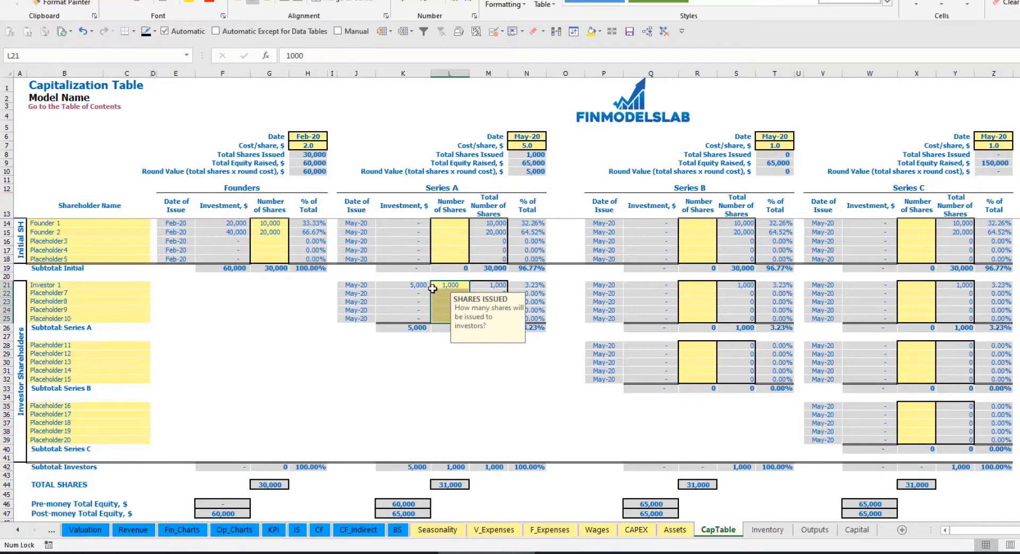
{"action": "left_click", "coordinate": [460, 363]}
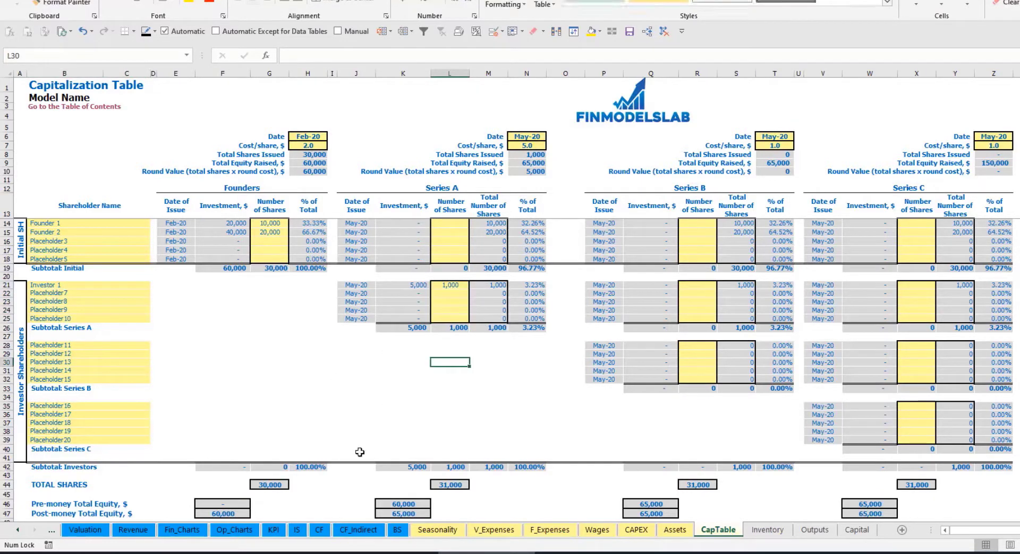
Step: Check the Ordinary Equity Raisings for Feb-20 and May-20 in the Cash Flow Statement and the Ordinary Equity row in the Balance Sheet
{"action": "left_click", "coordinate": [319, 531]}
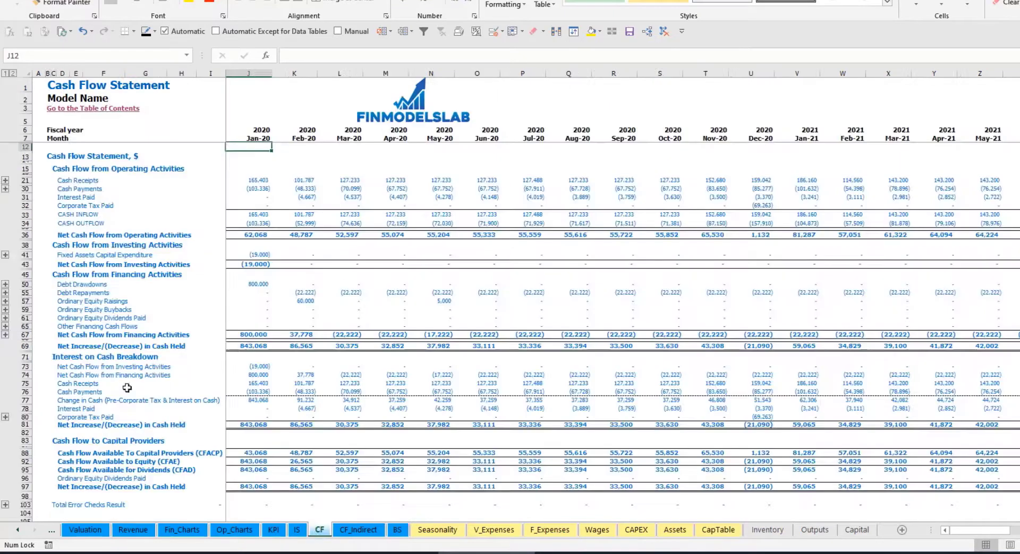
{"action": "left_click", "coordinate": [24, 301]}
{"action": "left_click", "coordinate": [310, 302]}
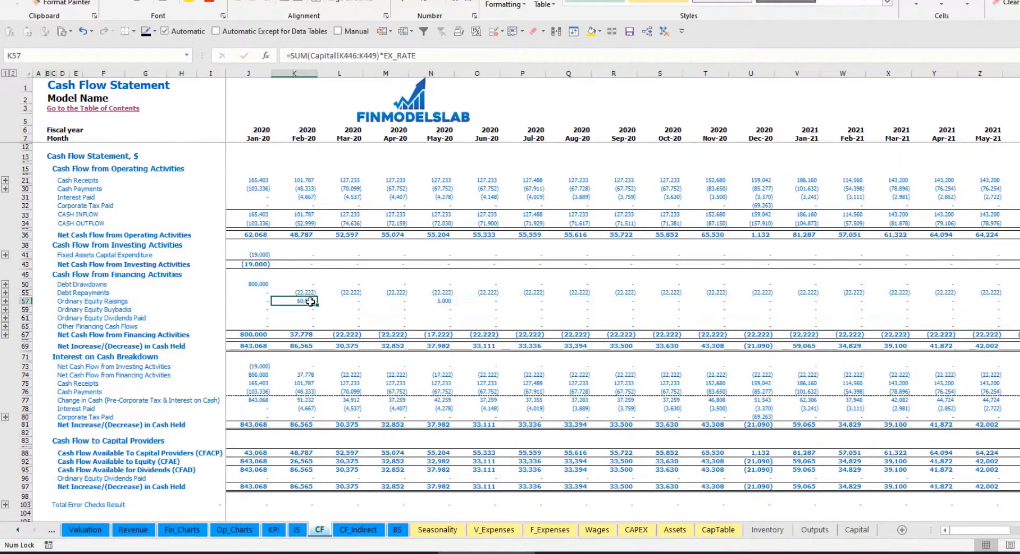
{"action": "left_click", "coordinate": [442, 302]}
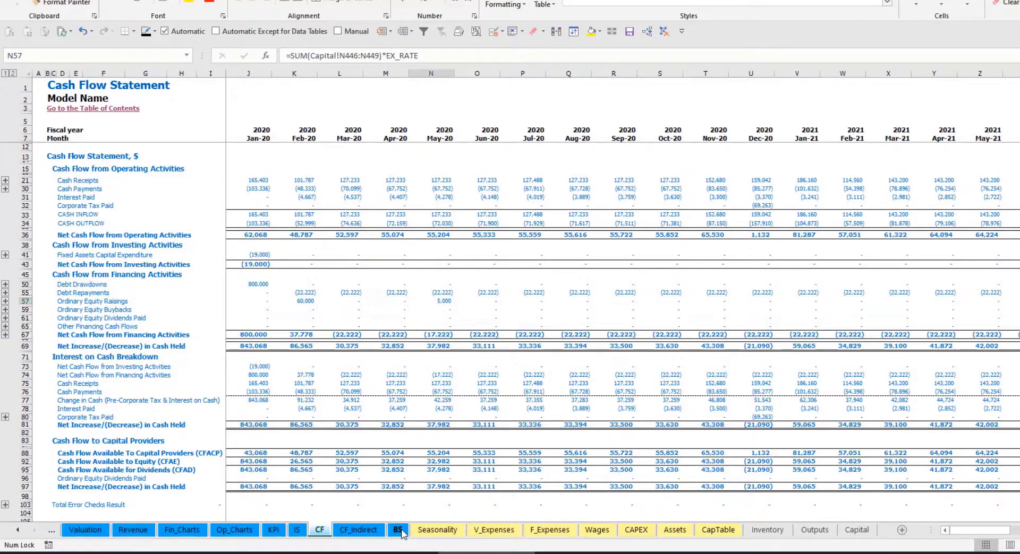
{"action": "left_click", "coordinate": [400, 532]}
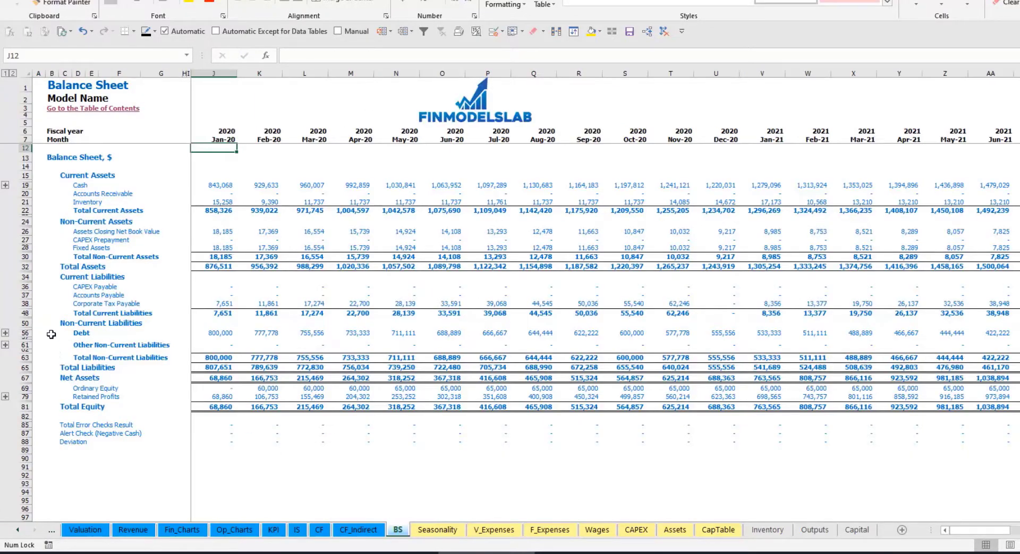
{"action": "left_click", "coordinate": [24, 388]}
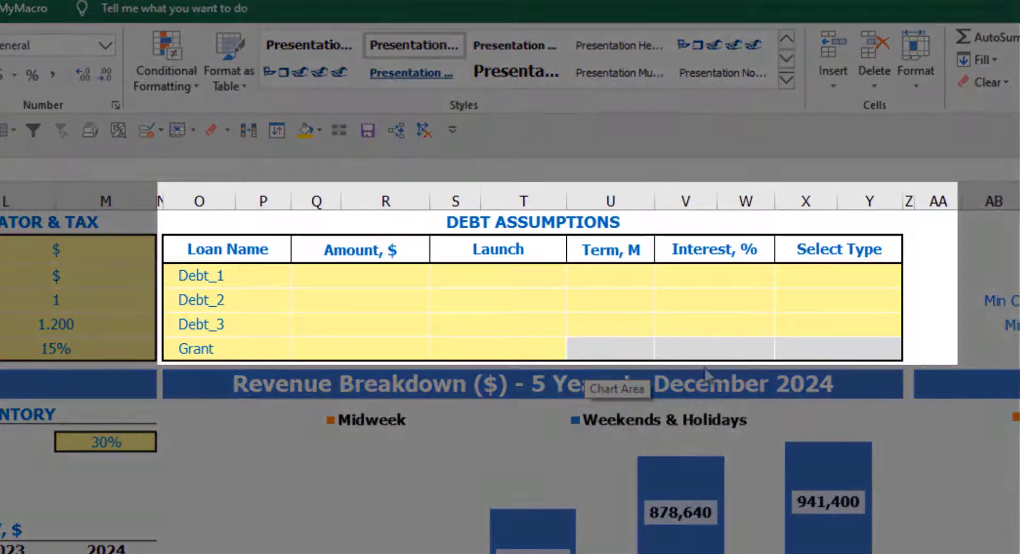
Step: Try the Annuity repayment type for Debt_1 in the dashboard's debt assumptions, and settle on Usual
{"action": "left_click", "coordinate": [592, 224]}
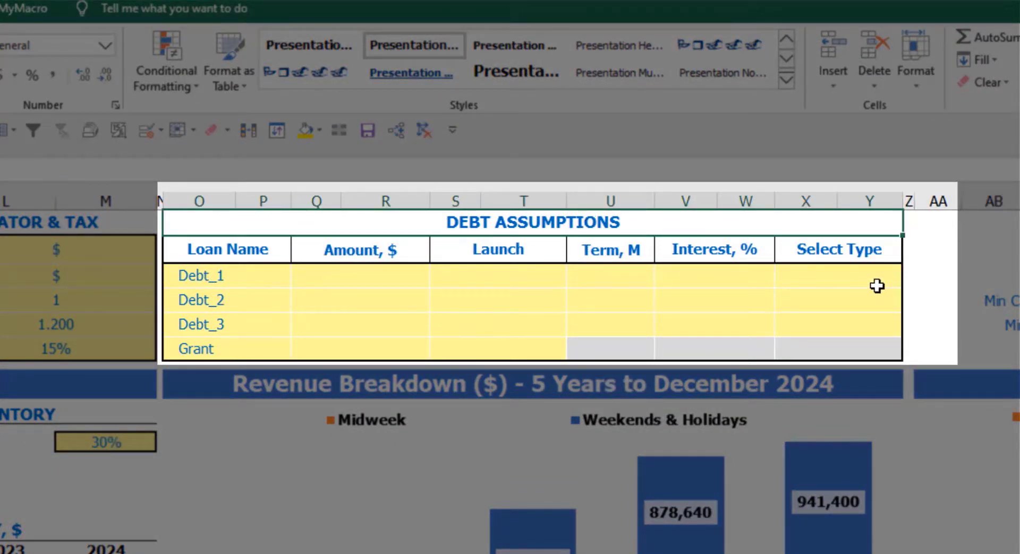
{"action": "left_click", "coordinate": [895, 271]}
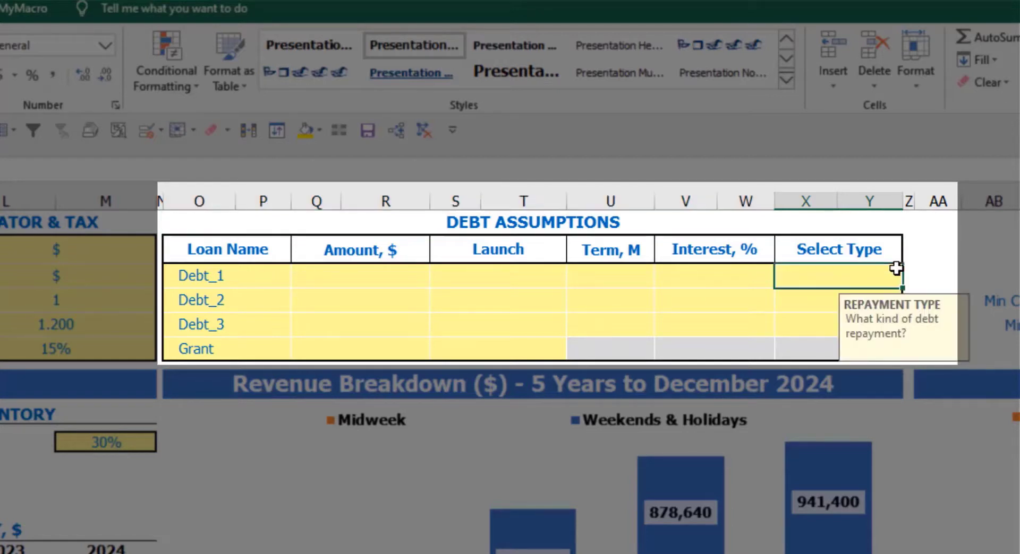
{"action": "left_click", "coordinate": [912, 279]}
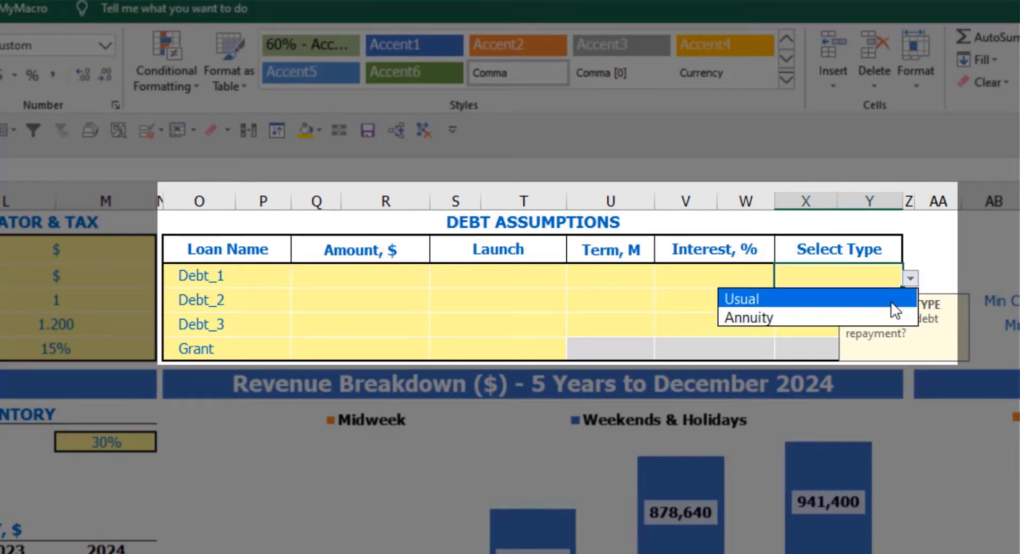
{"action": "left_click", "coordinate": [889, 317]}
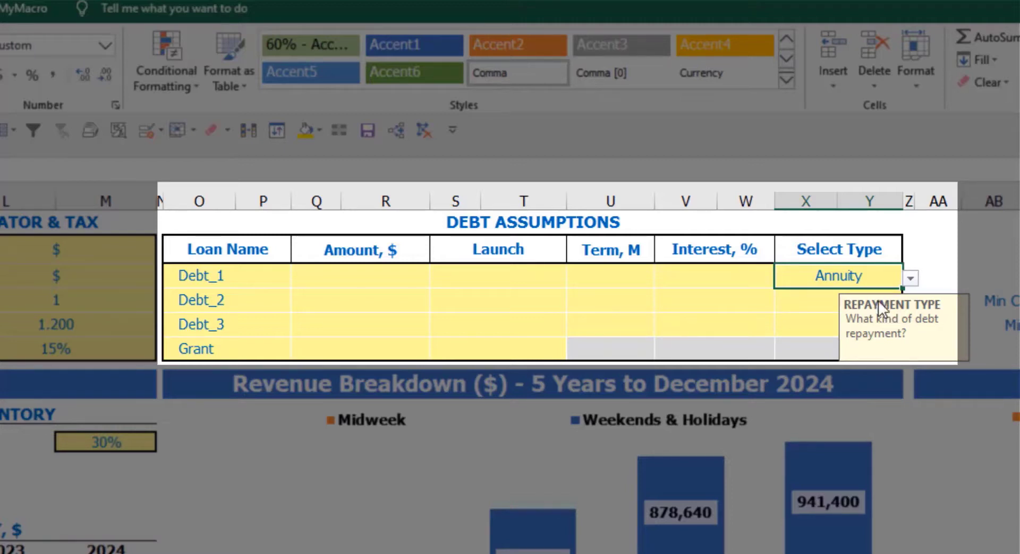
{"action": "left_click", "coordinate": [911, 278]}
{"action": "left_click", "coordinate": [877, 308]}
Step: Set Debt_1's amount to 1,000,000 and its launch month to Feb-20
{"action": "left_click", "coordinate": [403, 276]}
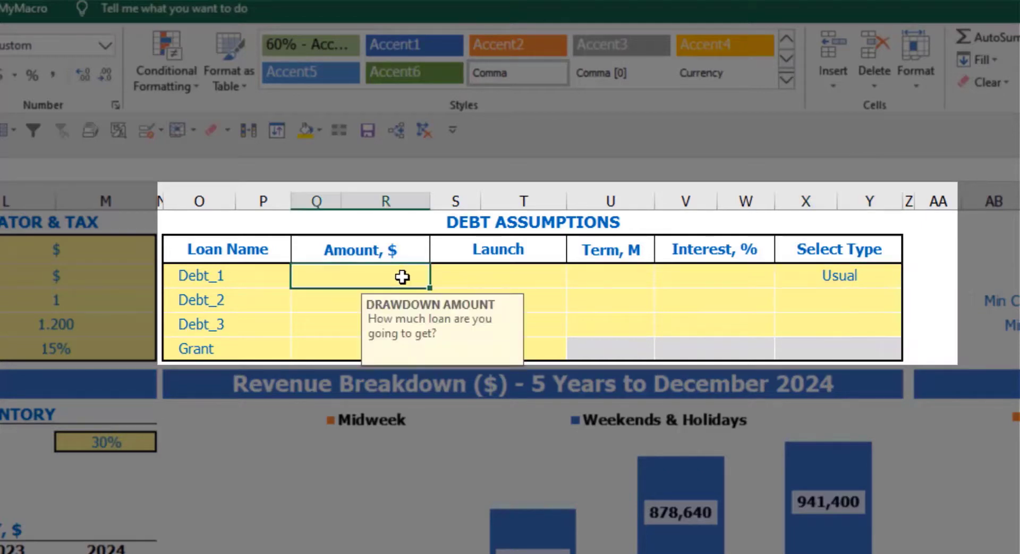
{"action": "type", "text": "1,000,00"}
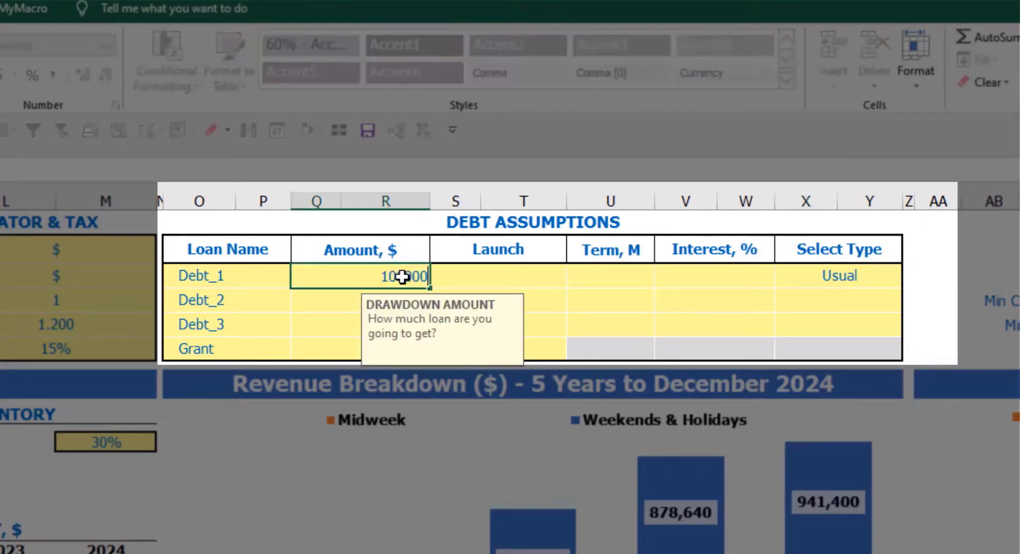
{"action": "type", "text": "0"}
{"action": "key", "text": "Return"}
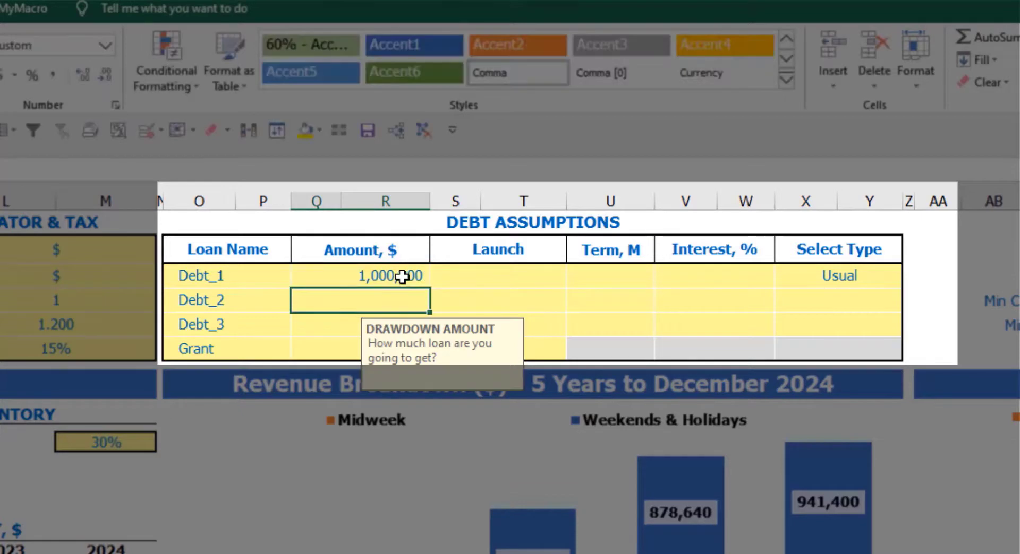
{"action": "left_click", "coordinate": [554, 271]}
{"action": "left_click", "coordinate": [575, 278]}
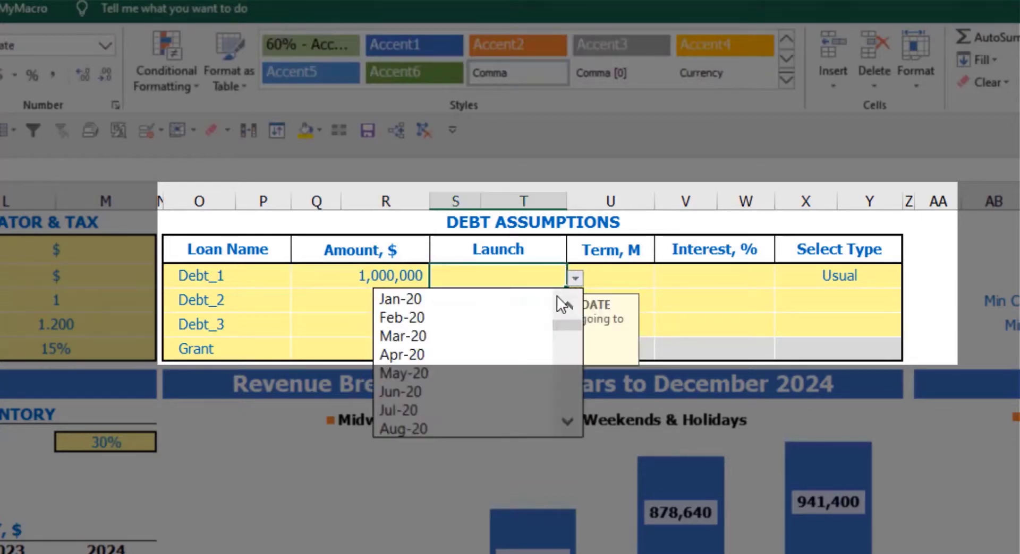
{"action": "left_click", "coordinate": [528, 316]}
Step: Give Debt_1 a 60-month term and a 5% interest rate
{"action": "left_click", "coordinate": [612, 269]}
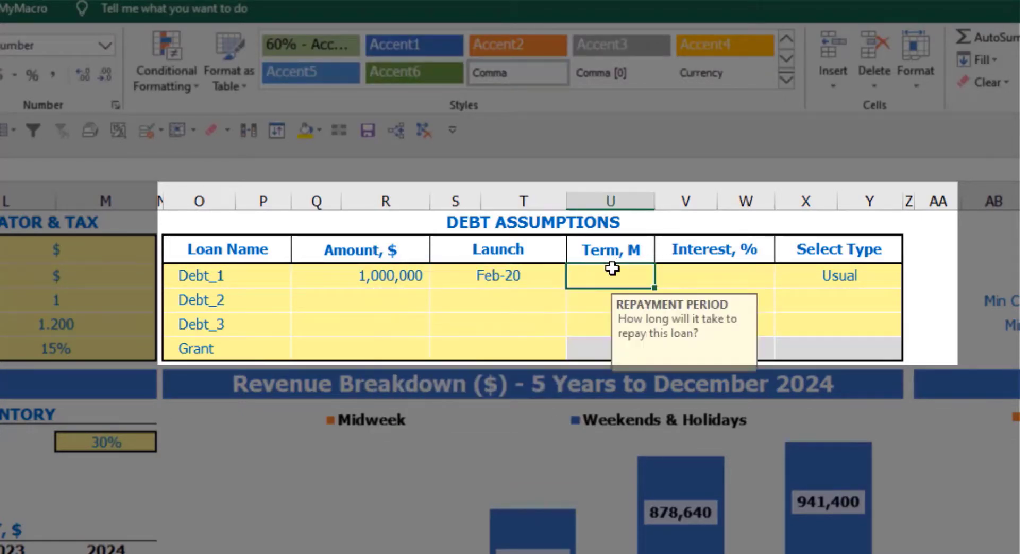
{"action": "type", "text": "60"}
{"action": "key", "text": "Return"}
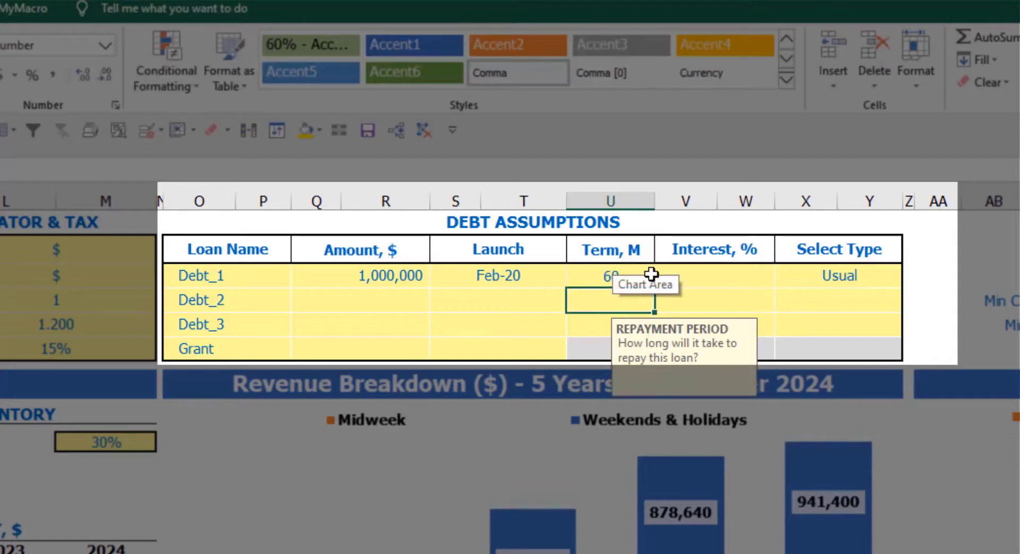
{"action": "left_click", "coordinate": [671, 274]}
{"action": "type", "text": "5"}
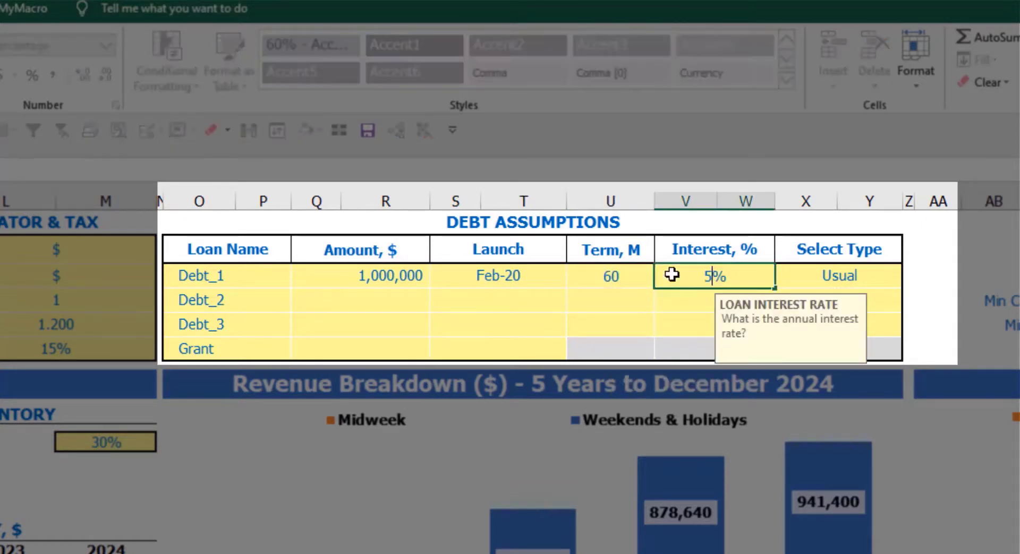
{"action": "key", "text": "Return"}
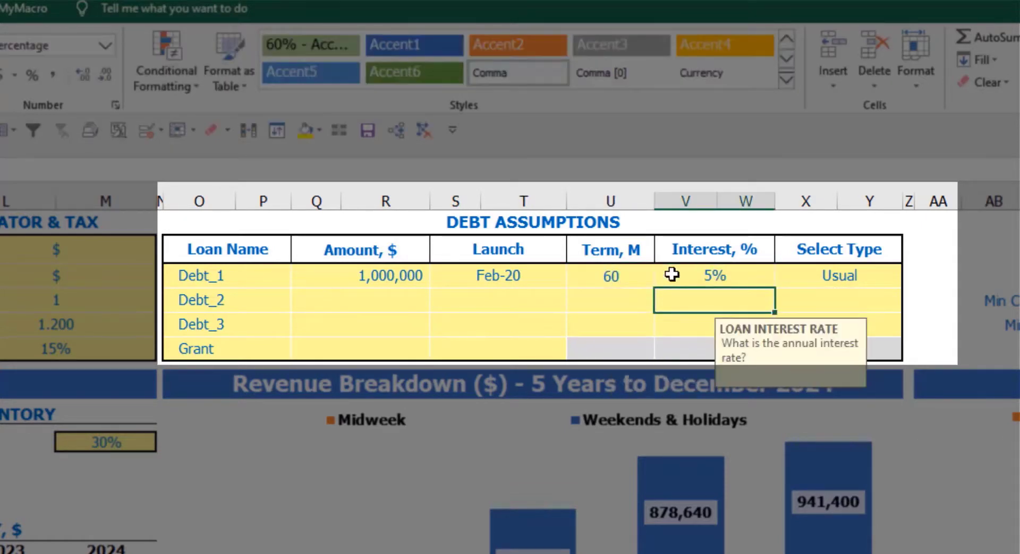
Step: Enter a grant of 500,000 with a Mar-20 launch in the debt assumptions
{"action": "left_click", "coordinate": [380, 353]}
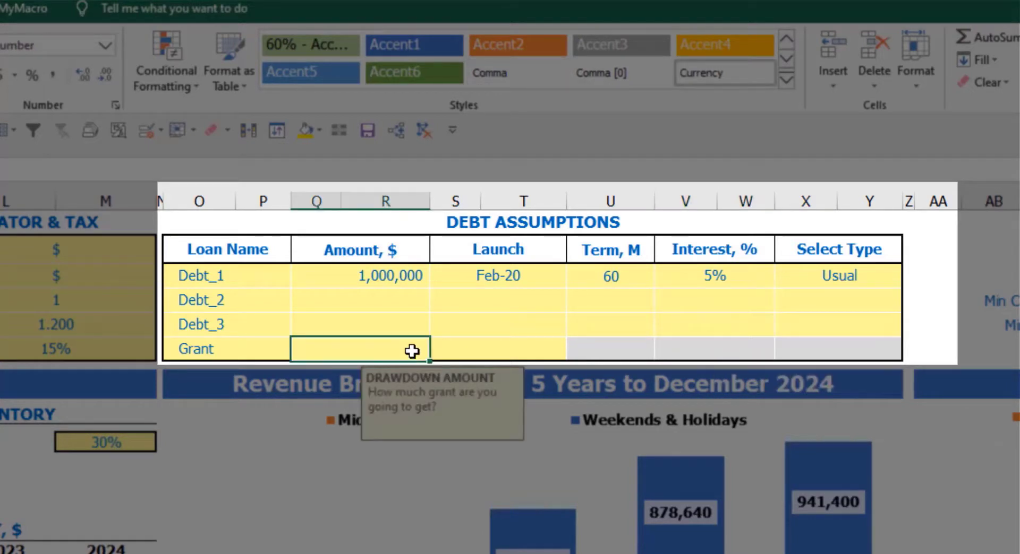
{"action": "type", "text": "500000"}
{"action": "key", "text": "Return"}
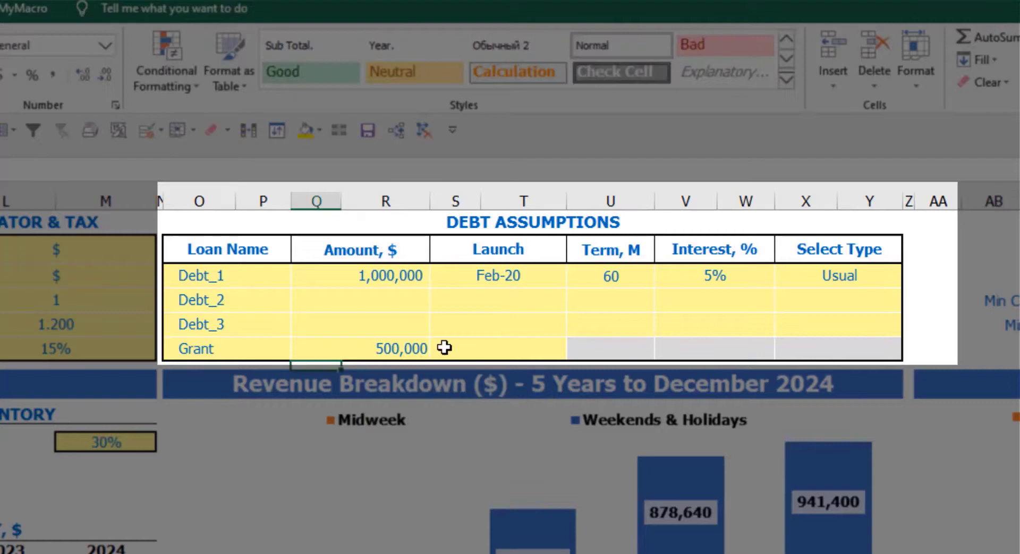
{"action": "left_click", "coordinate": [524, 352]}
{"action": "left_click", "coordinate": [574, 351]}
{"action": "left_click", "coordinate": [515, 409]}
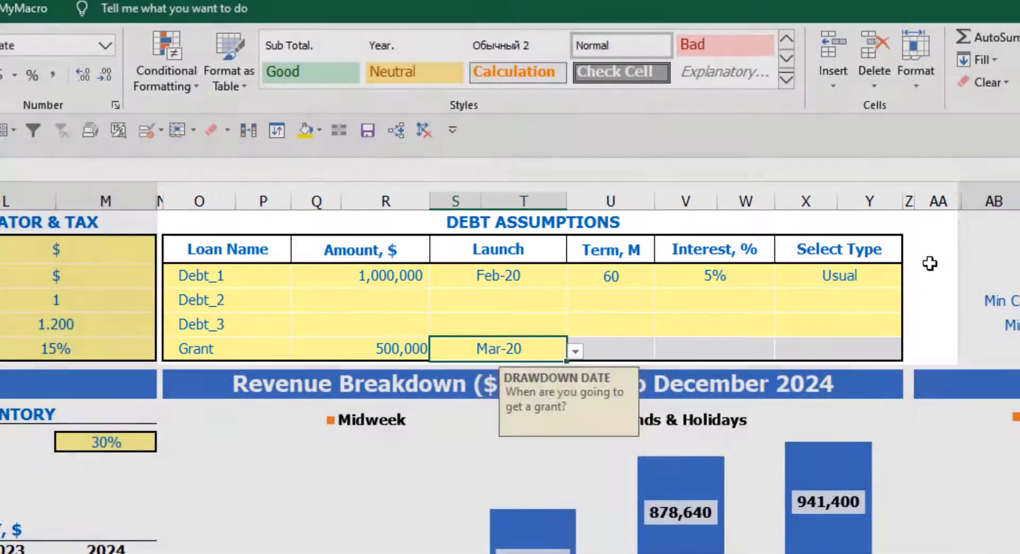
{"action": "left_click", "coordinate": [930, 263]}
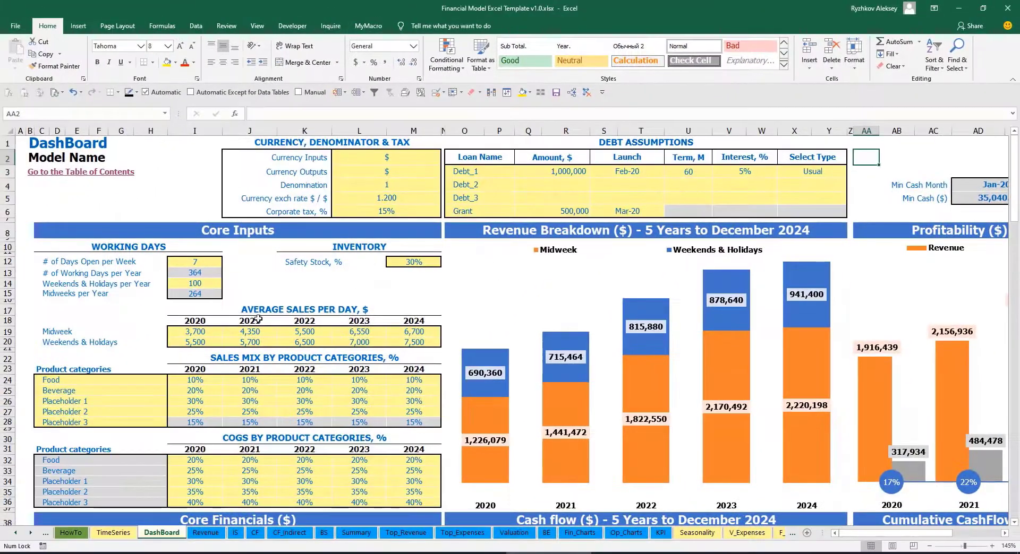
Step: Examine the Capital sheet's opening and closing balances, repayments and interest expense for each debt and for Total Debts
{"action": "left_click", "coordinate": [30, 533]}
{"action": "left_click", "coordinate": [29, 533]}
{"action": "left_click", "coordinate": [30, 534]}
{"action": "left_click", "coordinate": [30, 533]}
{"action": "left_click", "coordinate": [30, 533]}
{"action": "left_click", "coordinate": [30, 533]}
{"action": "left_click", "coordinate": [30, 533]}
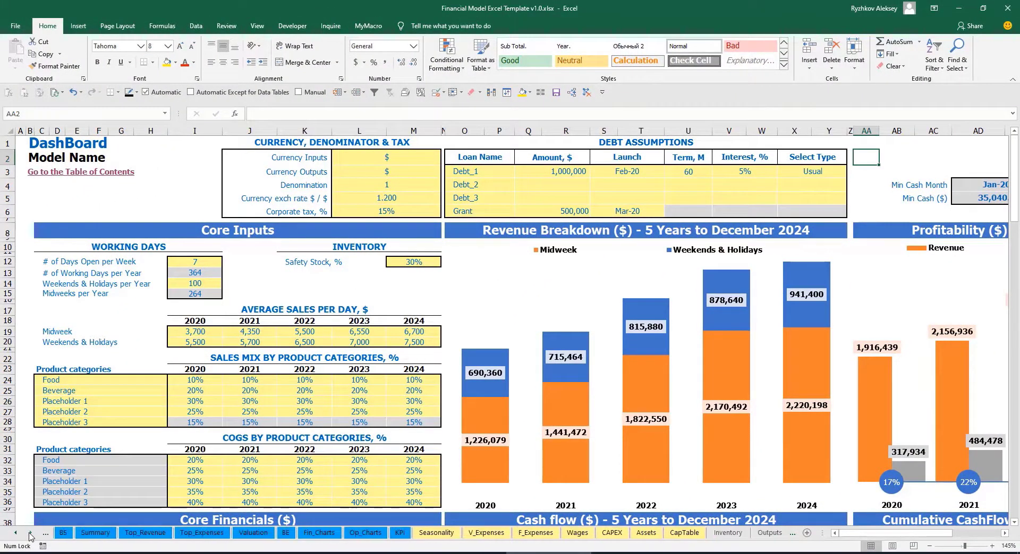
{"action": "left_click", "coordinate": [30, 533]}
{"action": "left_click", "coordinate": [30, 533]}
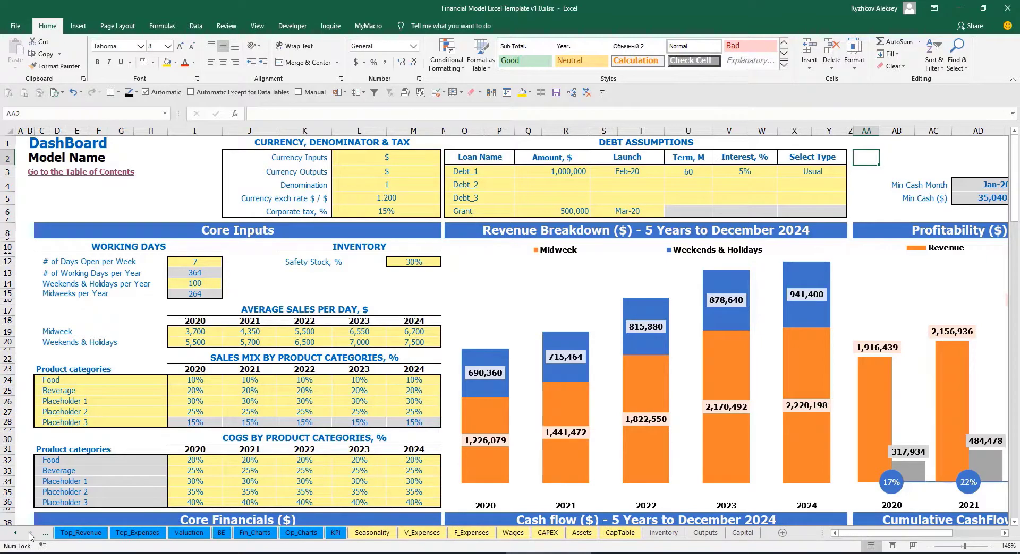
{"action": "left_click", "coordinate": [747, 534]}
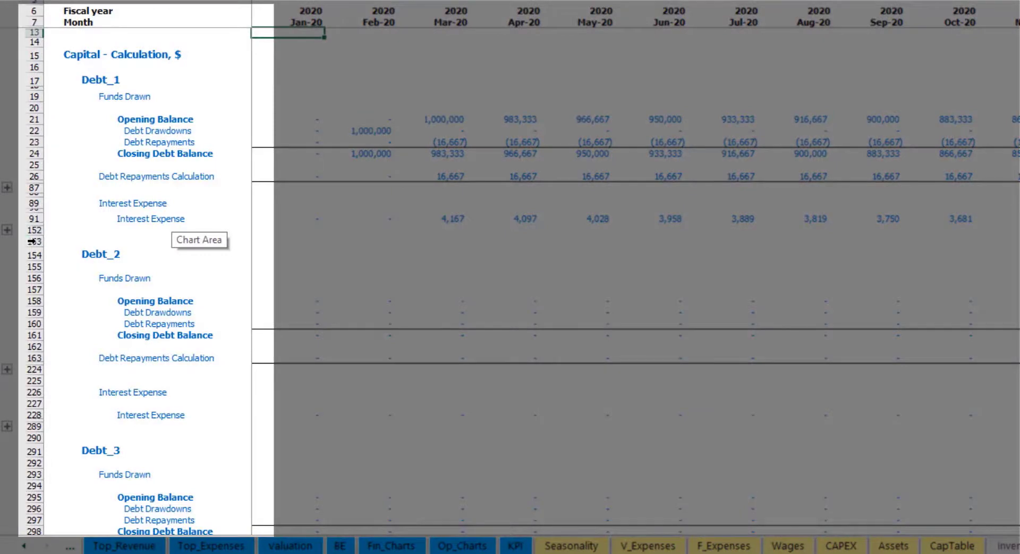
{"action": "scroll", "coordinate": [29, 258], "scroll_direction": "down", "scroll_amount": 3}
{"action": "scroll", "coordinate": [29, 259], "scroll_direction": "down", "scroll_amount": 6}
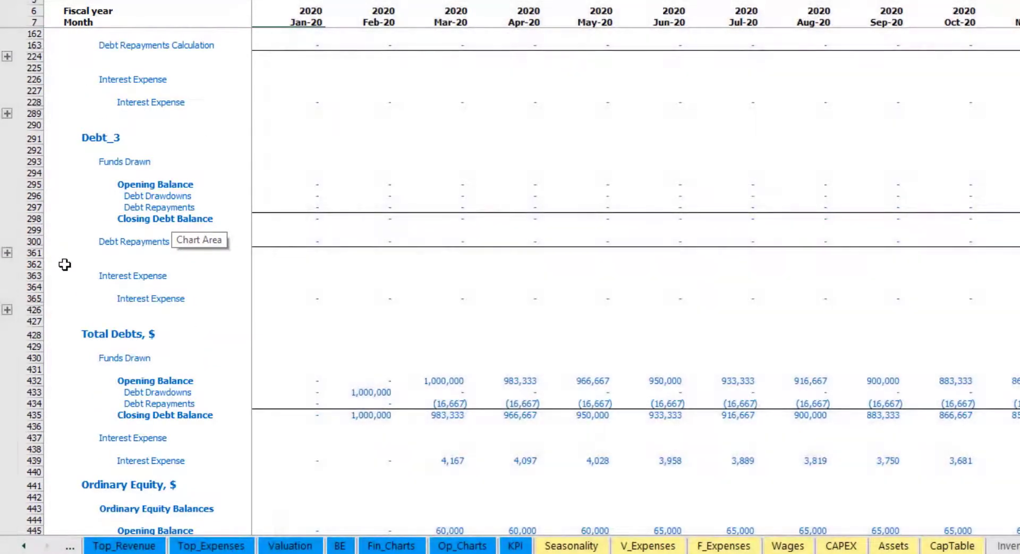
{"action": "scroll", "coordinate": [64, 265], "scroll_direction": "up", "scroll_amount": 5}
{"action": "scroll", "coordinate": [64, 264], "scroll_direction": "up", "scroll_amount": 4}
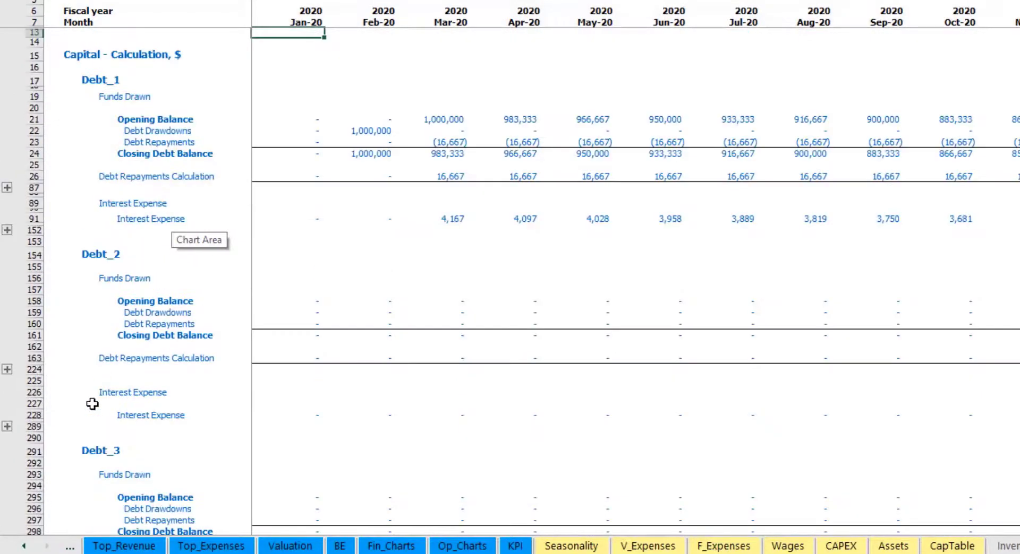
Step: Highlight the Interest Expense row in the Income Statement to review the loan's monthly interest
{"action": "left_click", "coordinate": [23, 546]}
{"action": "left_click", "coordinate": [23, 546]}
{"action": "left_click", "coordinate": [23, 546]}
{"action": "left_click", "coordinate": [24, 546]}
{"action": "left_click", "coordinate": [23, 546]}
{"action": "left_click", "coordinate": [23, 547]}
{"action": "left_click", "coordinate": [23, 546]}
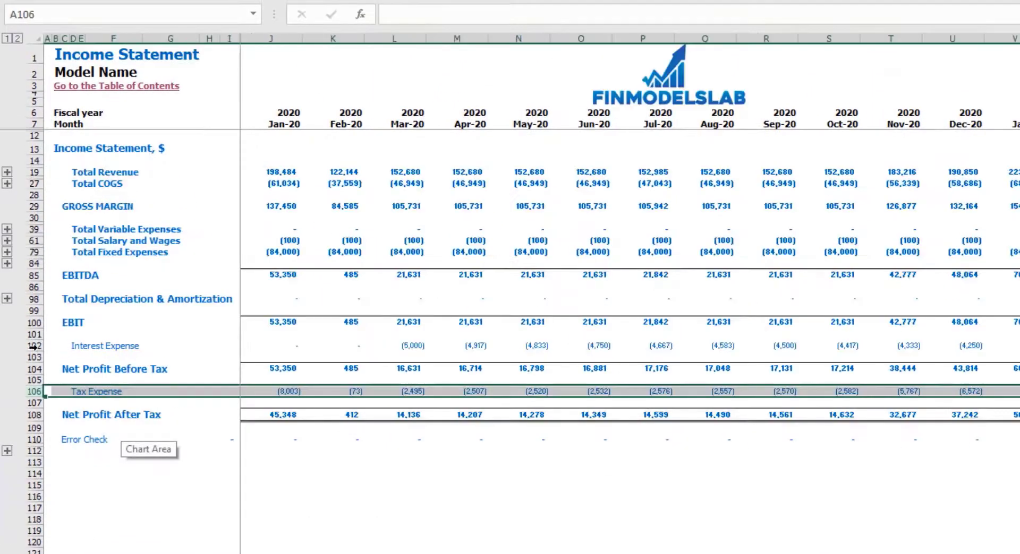
{"action": "left_click", "coordinate": [36, 346]}
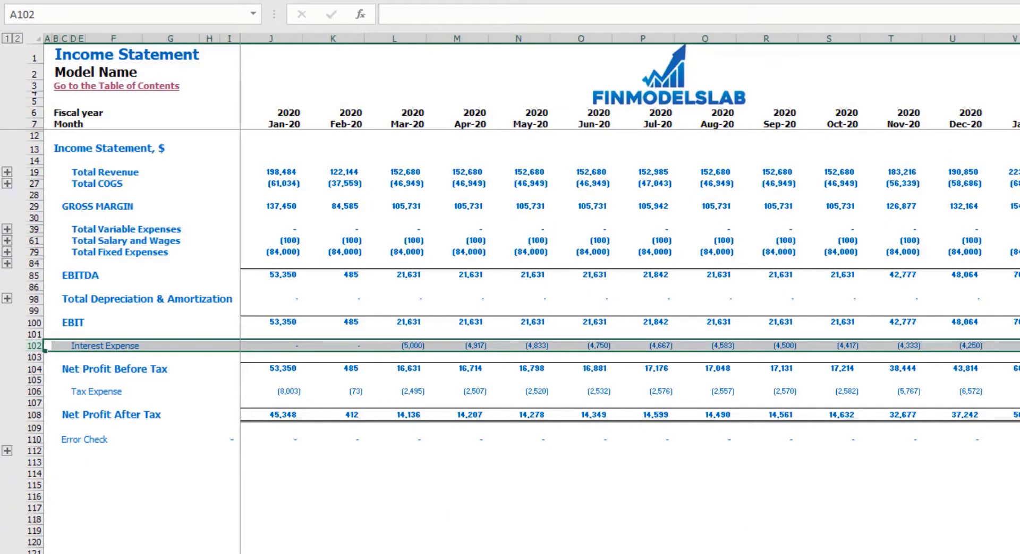
Step: Review the Interest Paid, Debt Drawdowns and Debt Repayments rows in the Cash Flow Statement and the Debt row in the Balance Sheet
{"action": "left_click", "coordinate": [204, 552]}
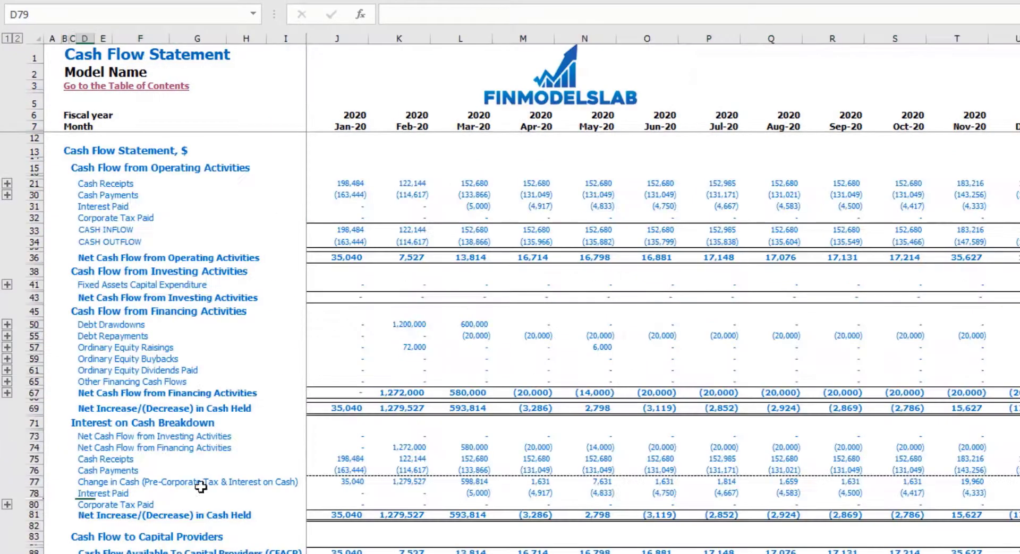
{"action": "left_click", "coordinate": [38, 210]}
{"action": "left_click", "coordinate": [35, 324]}
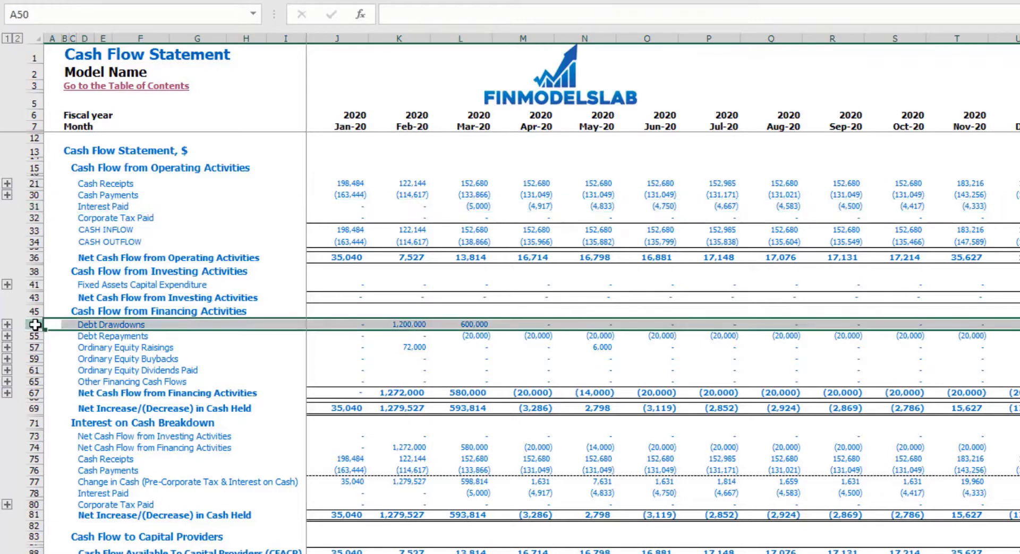
{"action": "left_click", "coordinate": [34, 336]}
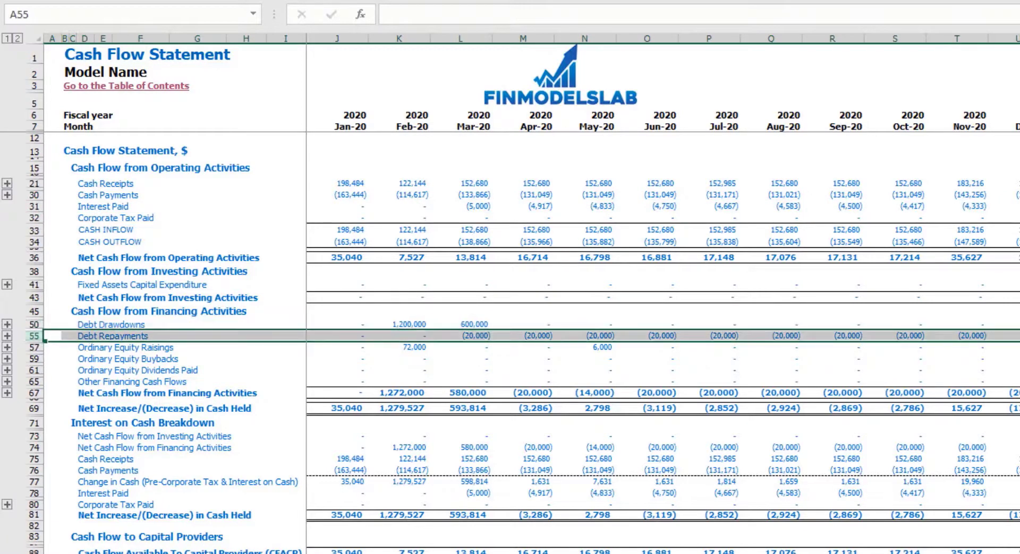
{"action": "key", "text": "ctrl+Page_Down"}
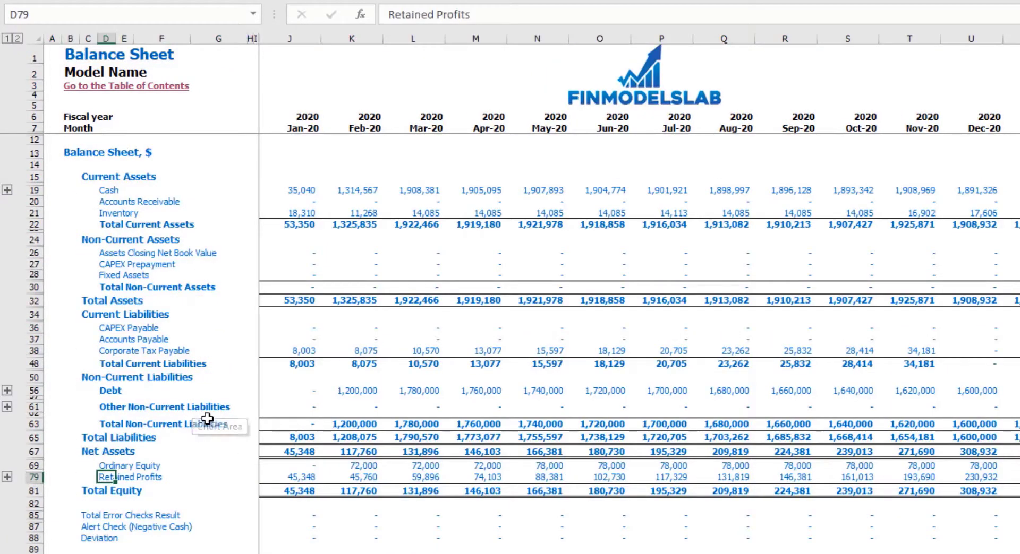
{"action": "left_click", "coordinate": [32, 390]}
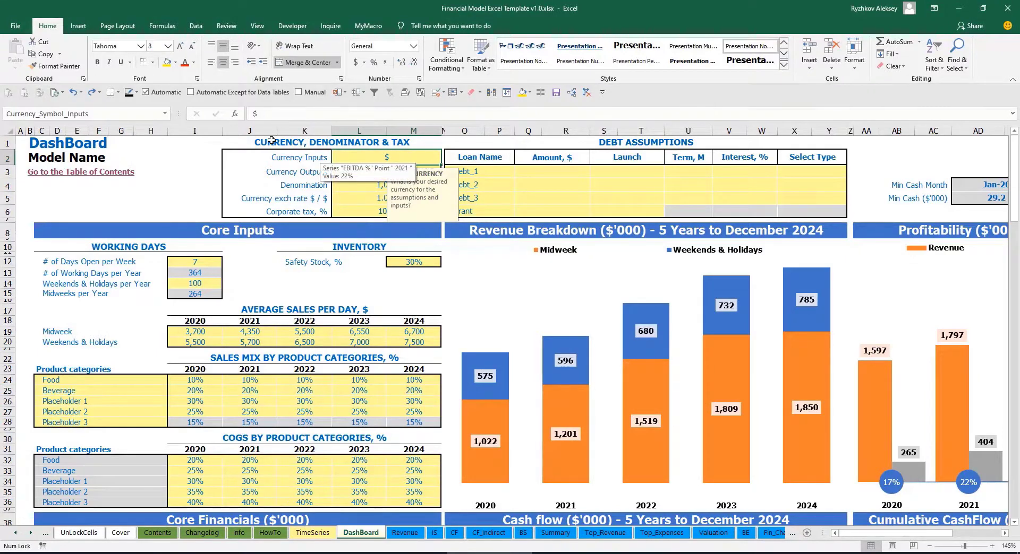
Step: Set the input currency to USD and the output currency to EUR in the DashBoard's currency assumptions
{"action": "left_click", "coordinate": [181, 163]}
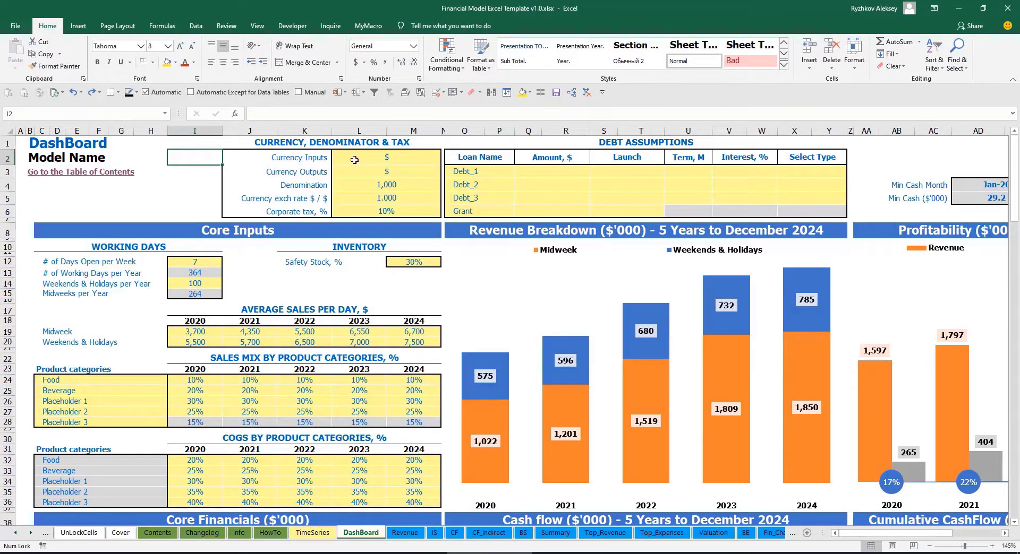
{"action": "left_click", "coordinate": [373, 159]}
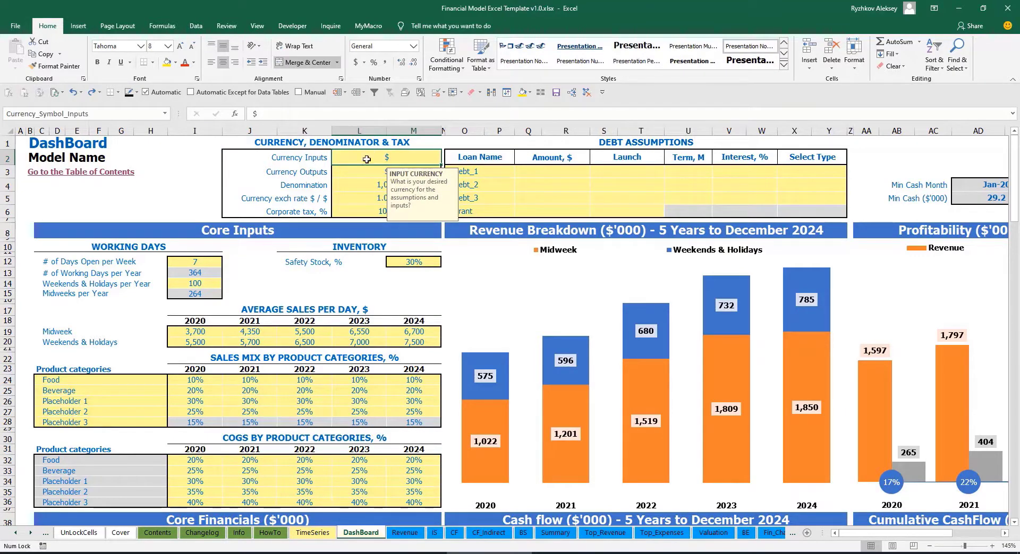
{"action": "key", "text": "Down"}
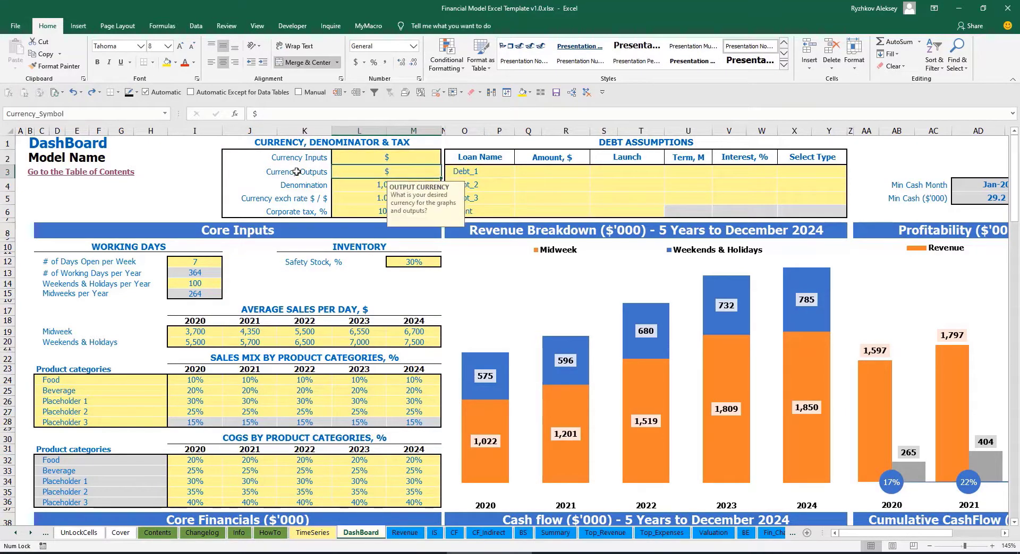
{"action": "left_click", "coordinate": [363, 159]}
{"action": "left_click", "coordinate": [361, 172]}
{"action": "left_click", "coordinate": [376, 160]}
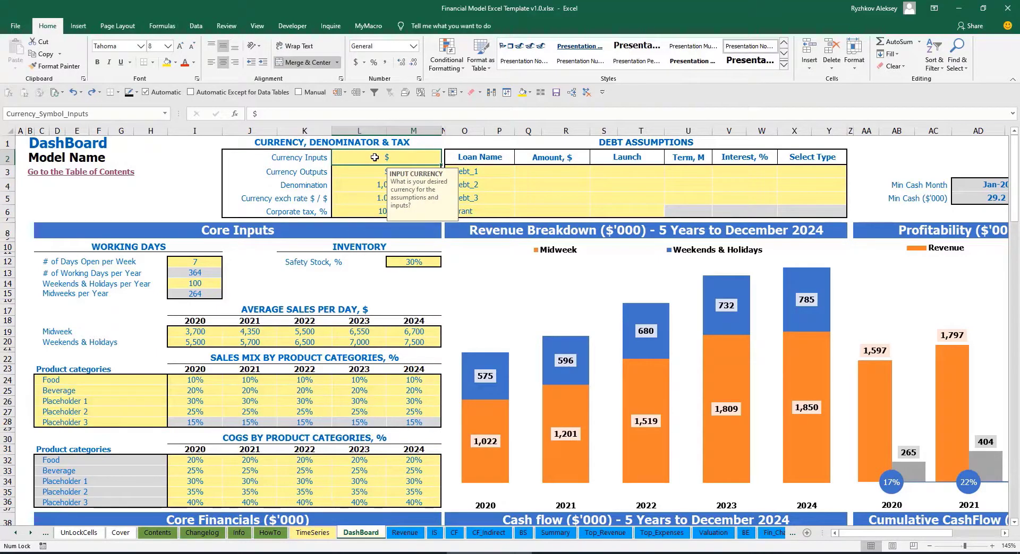
{"action": "type", "text": "USD"}
{"action": "key", "text": "Return"}
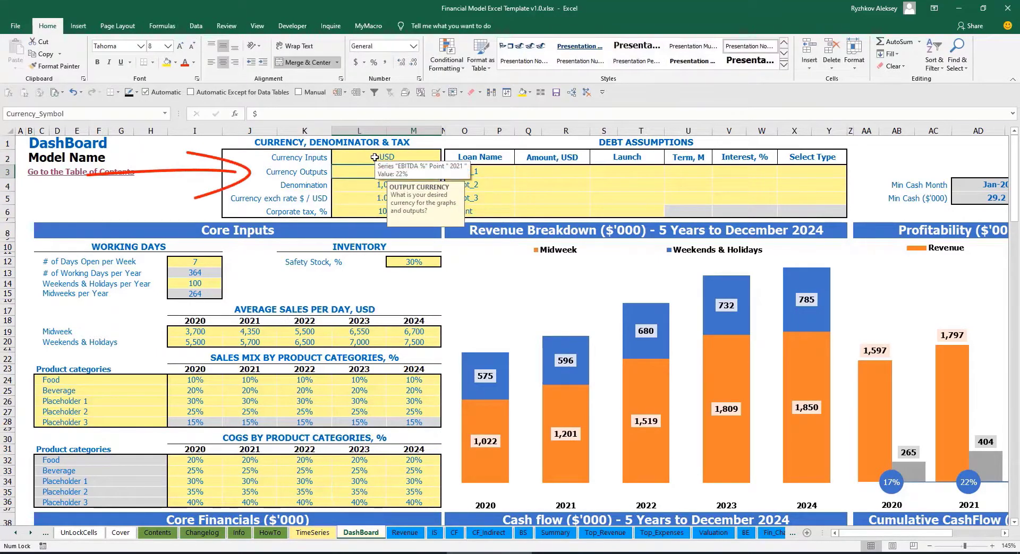
{"action": "type", "text": "EUR"}
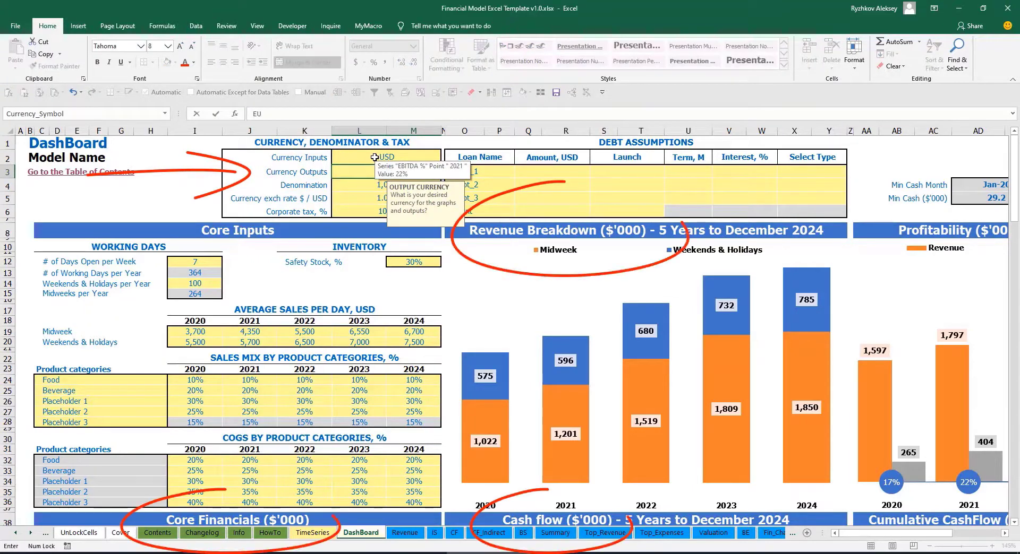
{"action": "key", "text": "Return"}
Step: Set the EUR / USD currency exchange rate to 1.2
{"action": "key", "text": "Return"}
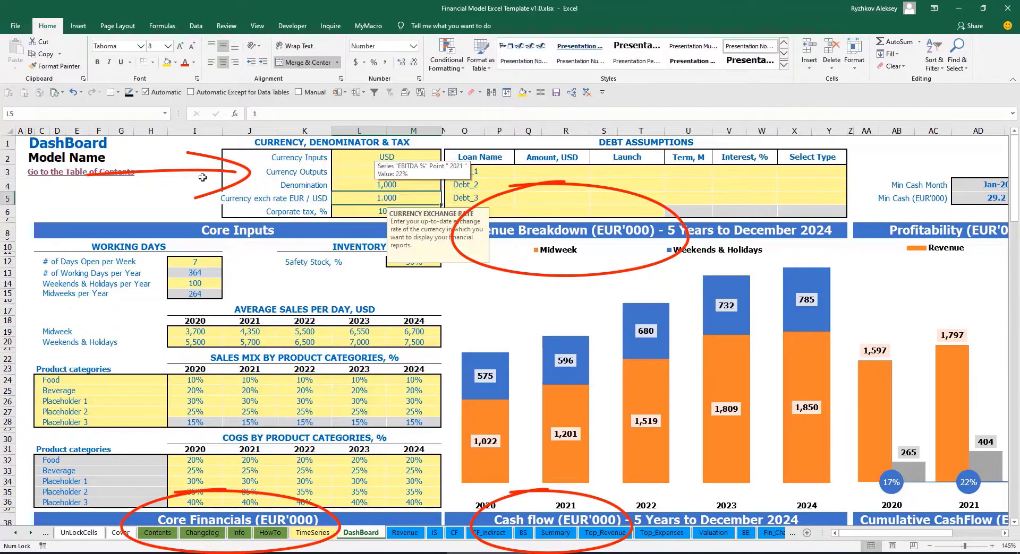
{"action": "left_click", "coordinate": [200, 174]}
{"action": "left_click", "coordinate": [371, 197]}
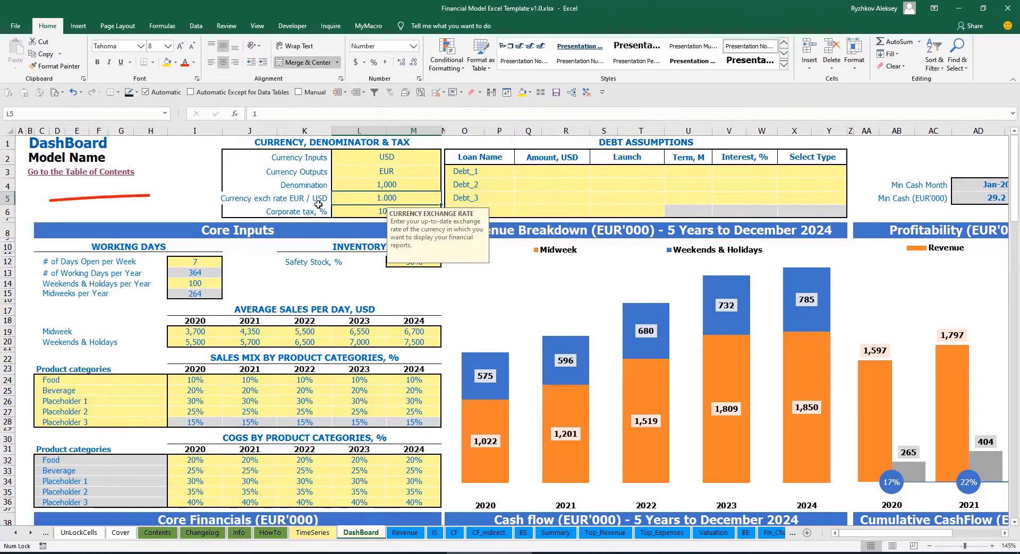
{"action": "type", "text": "1.2"}
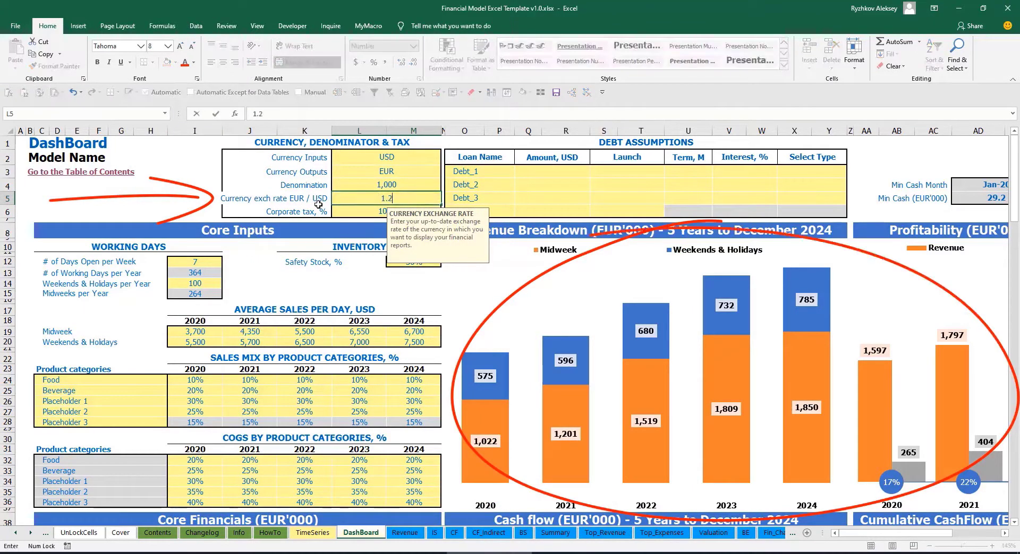
{"action": "key", "text": "Return"}
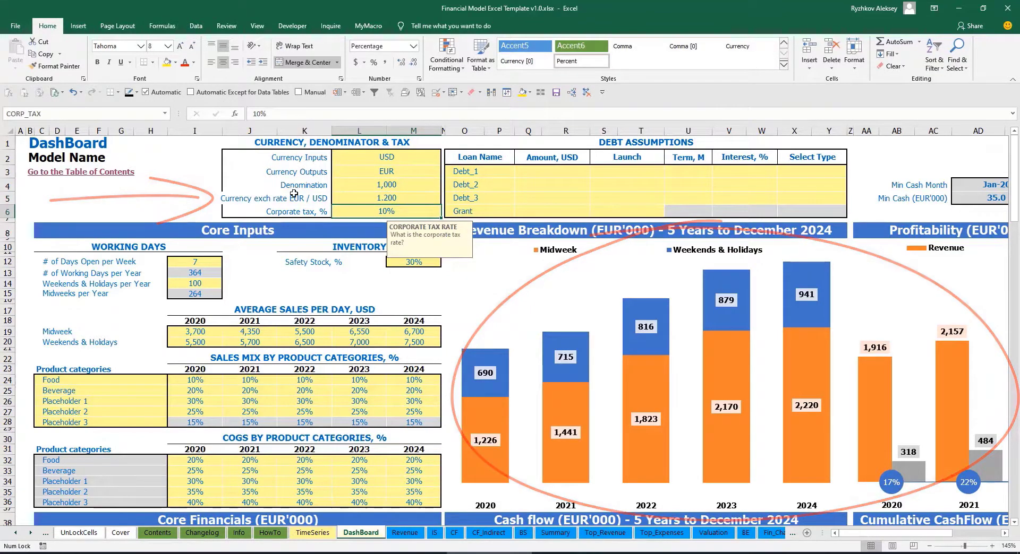
Step: Review the currency, exchange rate and denomination assumptions and the Income Statement headings on the Summary sheet
{"action": "left_click", "coordinate": [366, 157]}
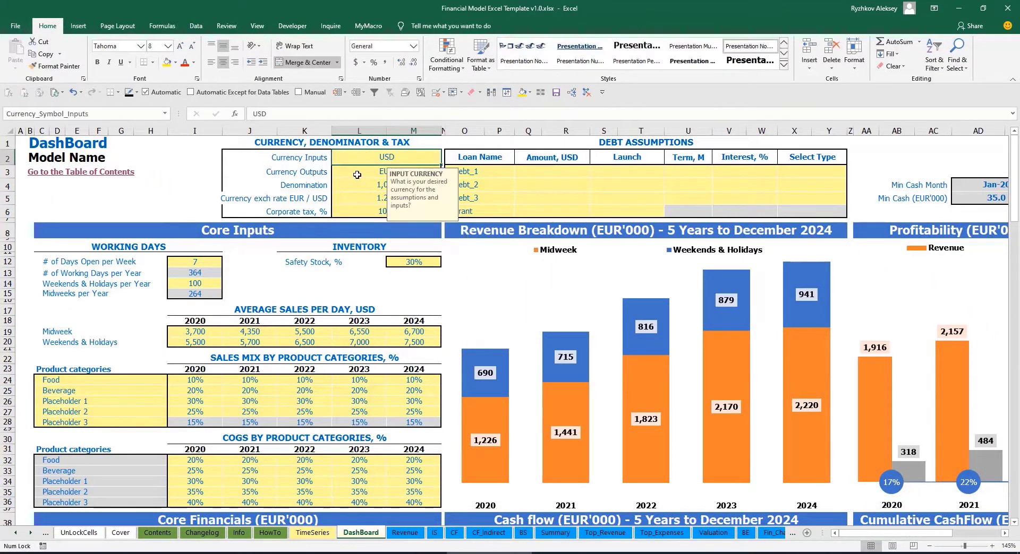
{"action": "left_click", "coordinate": [359, 172]}
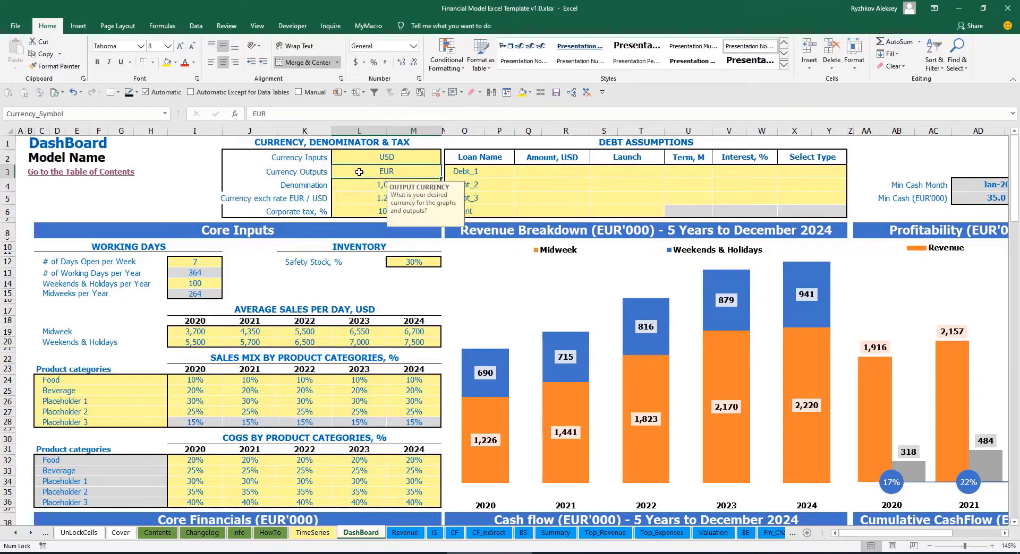
{"action": "left_click", "coordinate": [347, 198]}
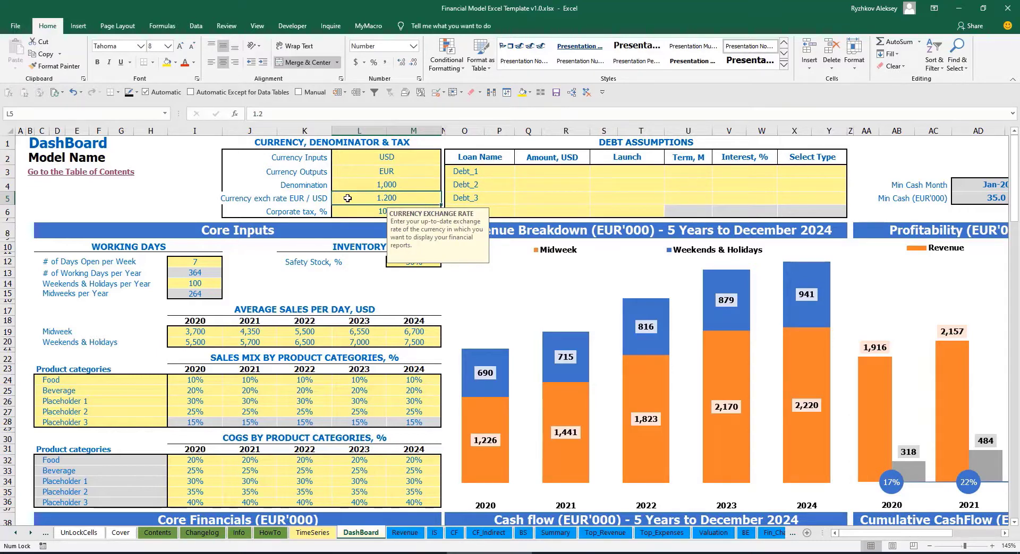
{"action": "left_click", "coordinate": [367, 184]}
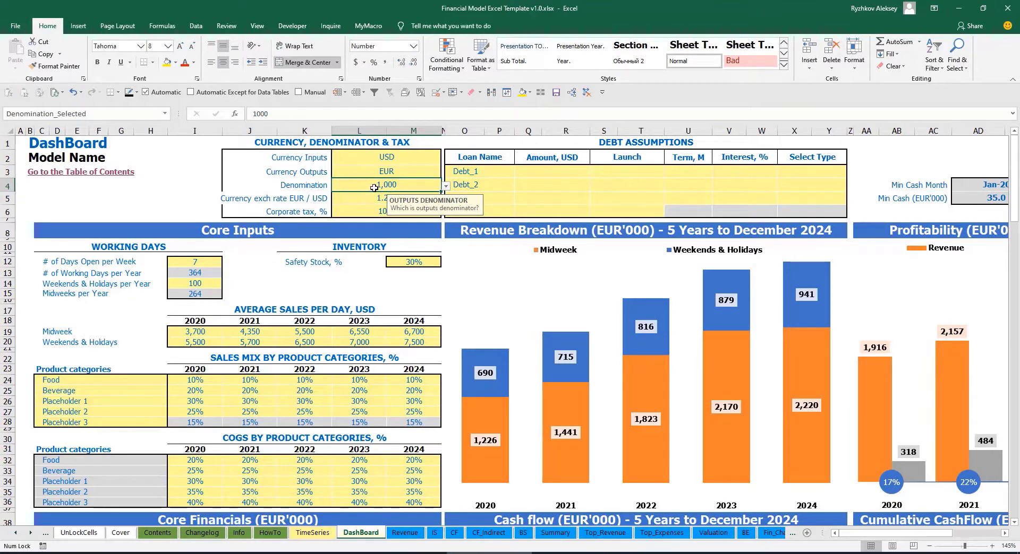
{"action": "left_click", "coordinate": [555, 533]}
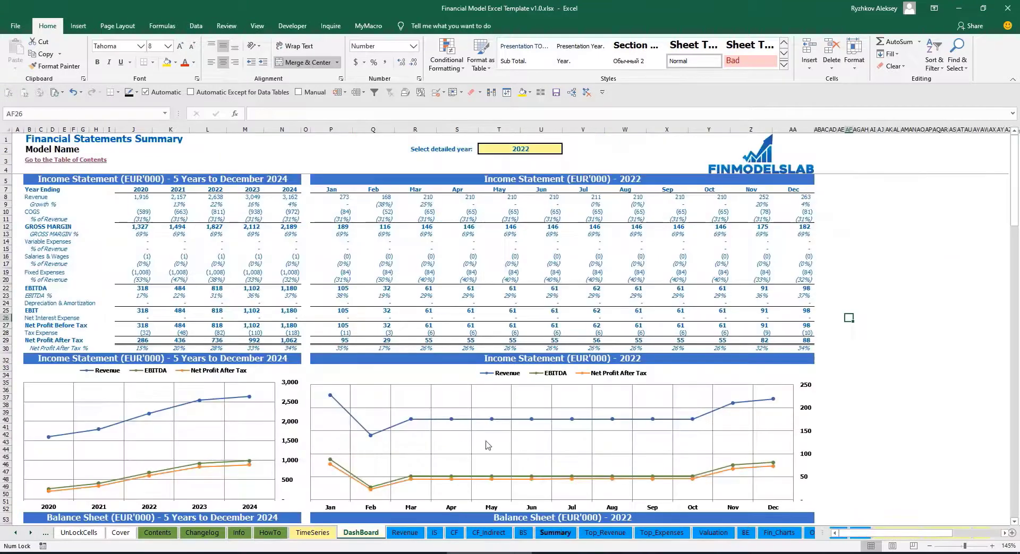
{"action": "left_click", "coordinate": [166, 182]}
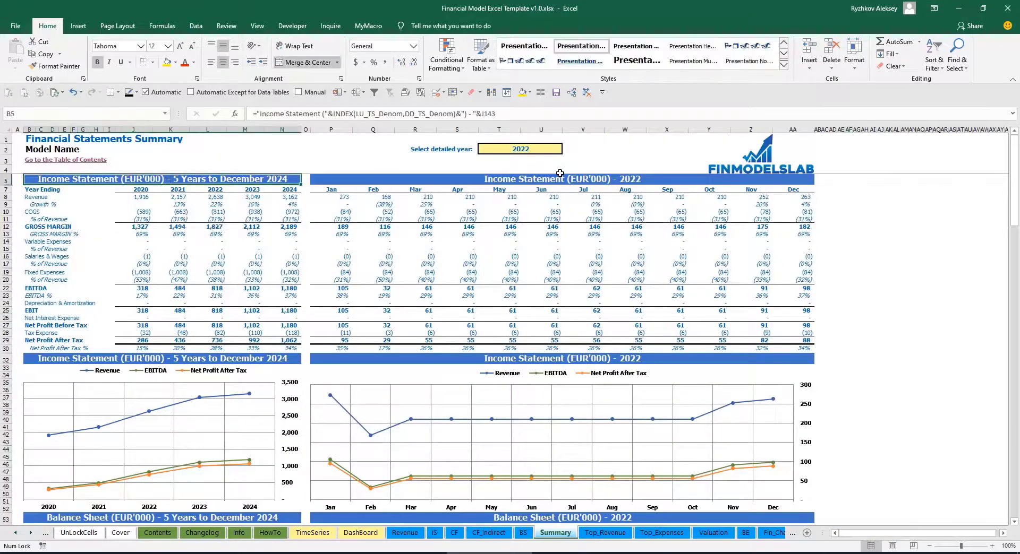
{"action": "left_click", "coordinate": [529, 180]}
{"action": "left_click", "coordinate": [118, 176]}
Step: Set the DashBoard's output denomination to 1,000,000 and check the Income Statement headings on the Summary sheet
{"action": "left_click", "coordinate": [360, 533]}
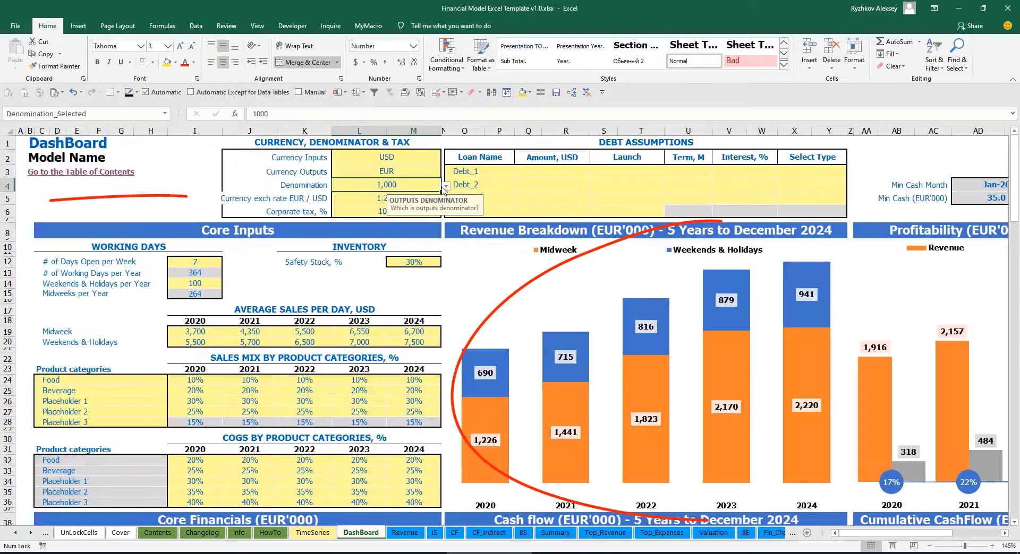
{"action": "left_click", "coordinate": [445, 185]}
{"action": "left_click", "coordinate": [392, 218]}
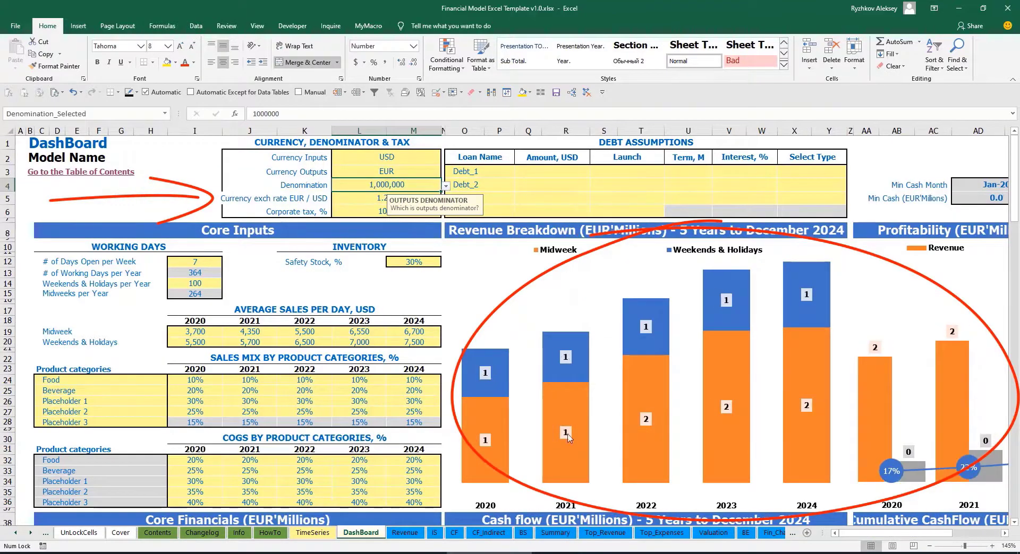
{"action": "left_click", "coordinate": [555, 533]}
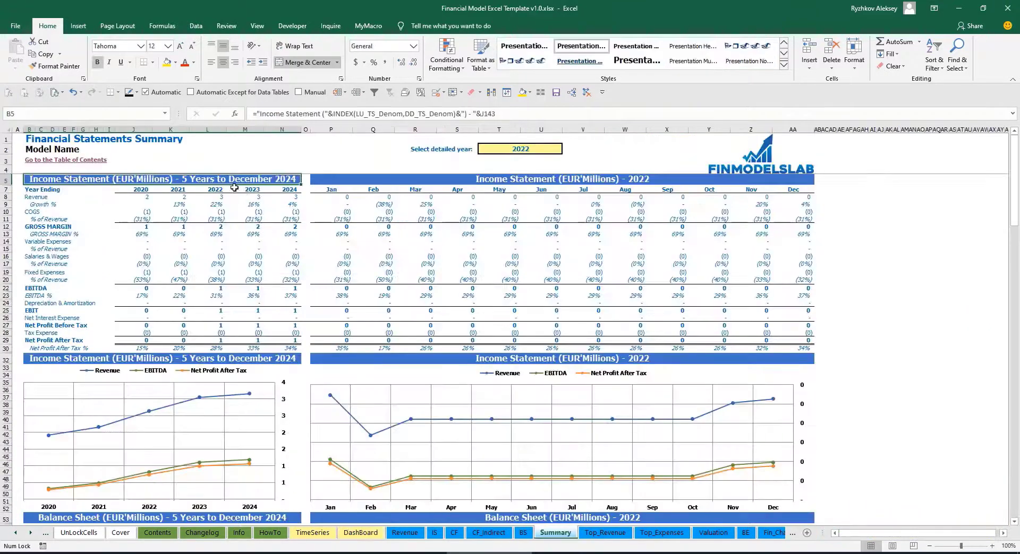
{"action": "left_click", "coordinate": [425, 179]}
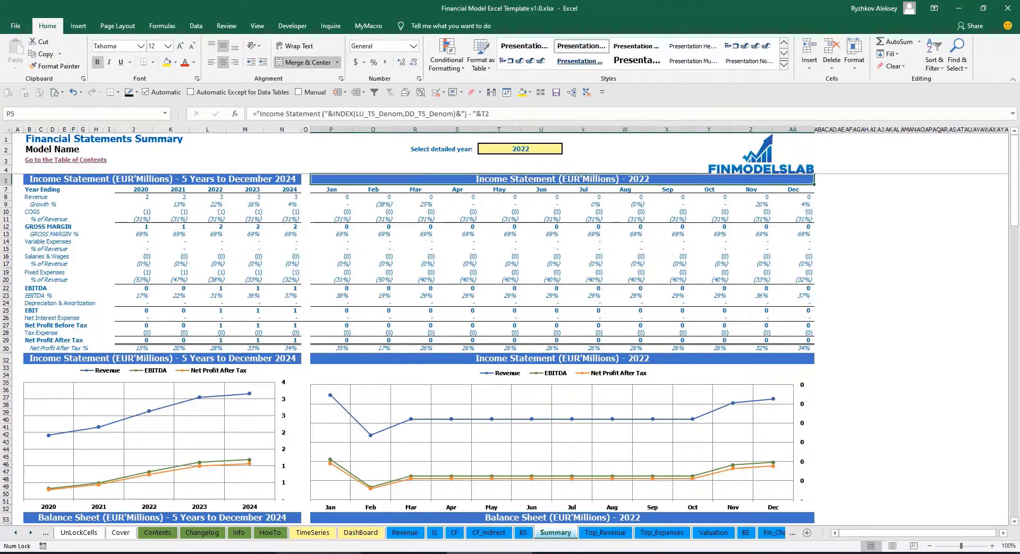
Step: Set the DashBoard's output denomination to 1 and check the figures on the Summary sheet
{"action": "left_click", "coordinate": [361, 532]}
{"action": "left_click", "coordinate": [444, 186]}
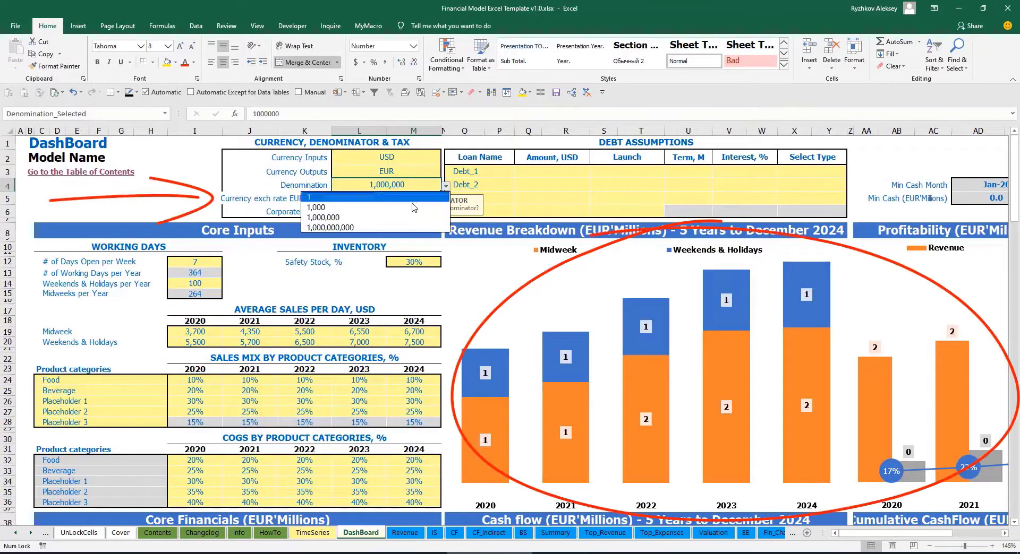
{"action": "left_click", "coordinate": [374, 199]}
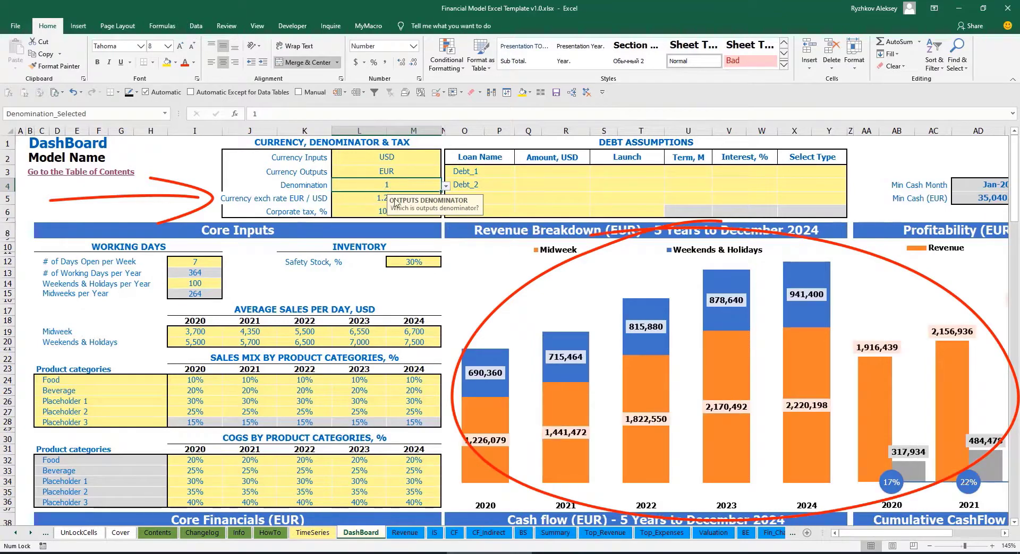
{"action": "left_click", "coordinate": [555, 533]}
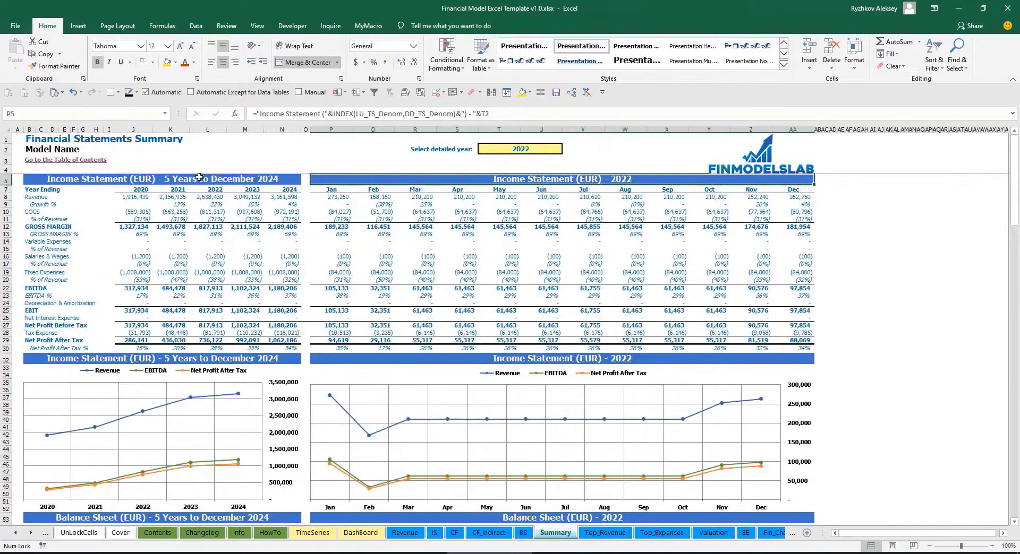
Step: Set the DashBoard's corporate tax to 15% and highlight the Tax Expense row in the Income Statement
{"action": "left_click", "coordinate": [361, 532]}
{"action": "left_click", "coordinate": [364, 207]}
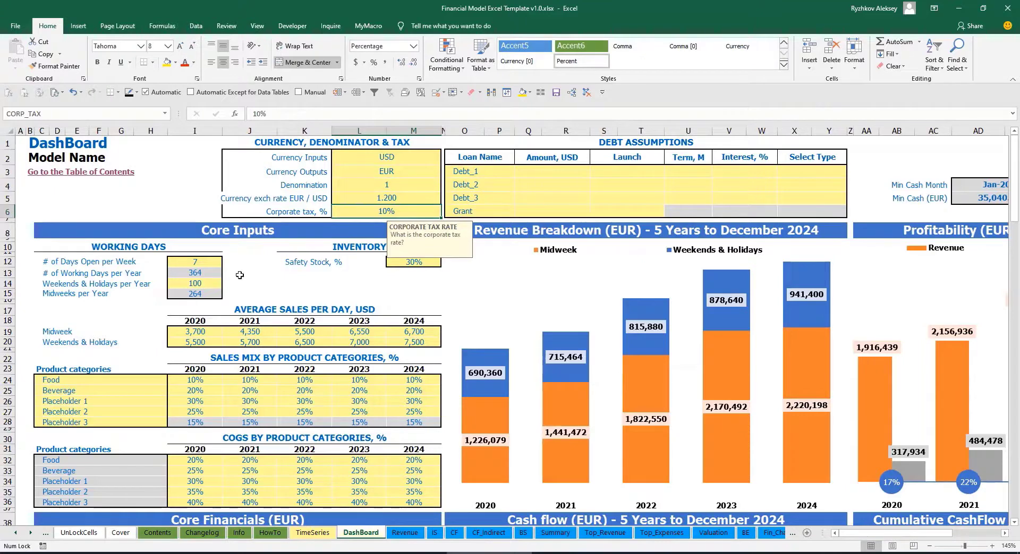
{"action": "type", "text": "15"}
{"action": "key", "text": "Return"}
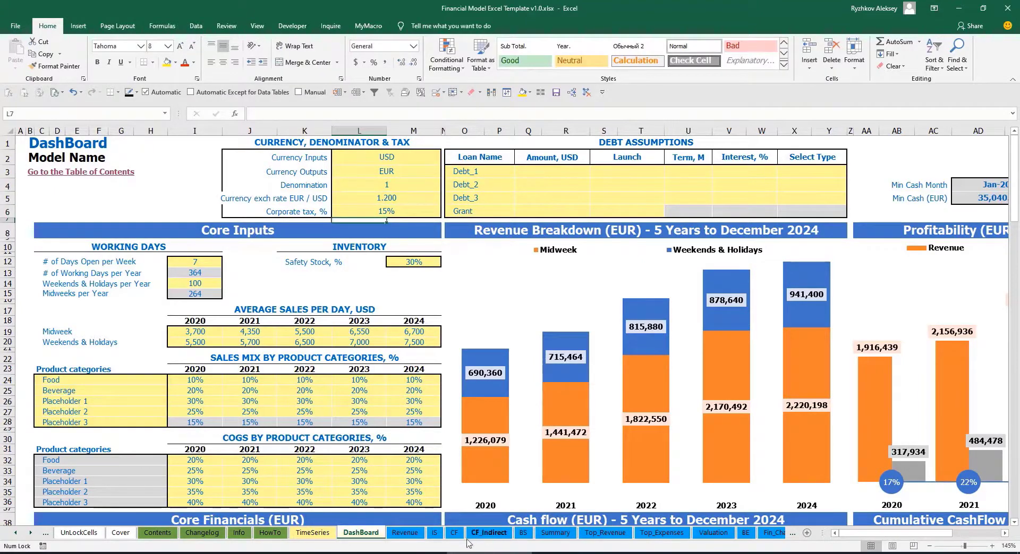
{"action": "left_click", "coordinate": [435, 532]}
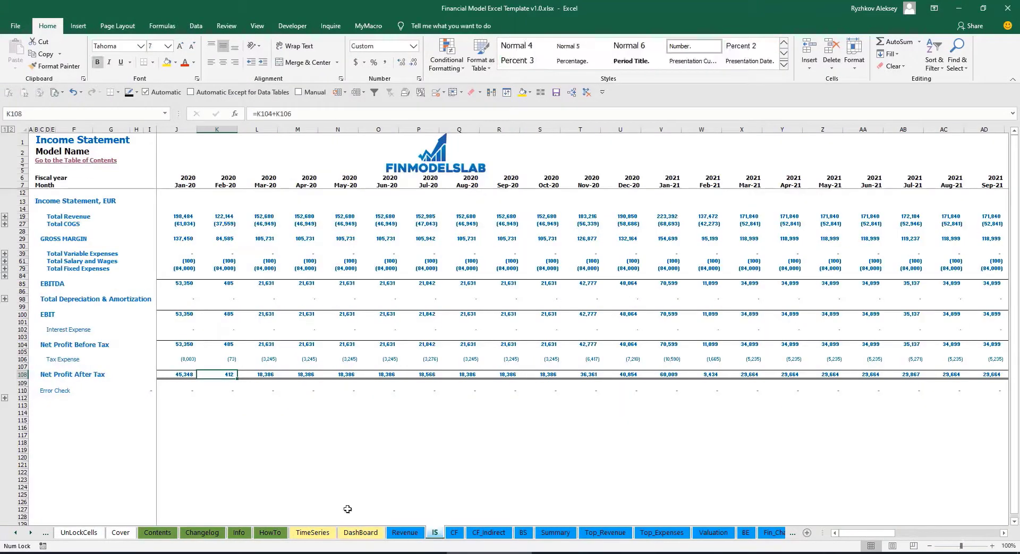
{"action": "left_click", "coordinate": [23, 360]}
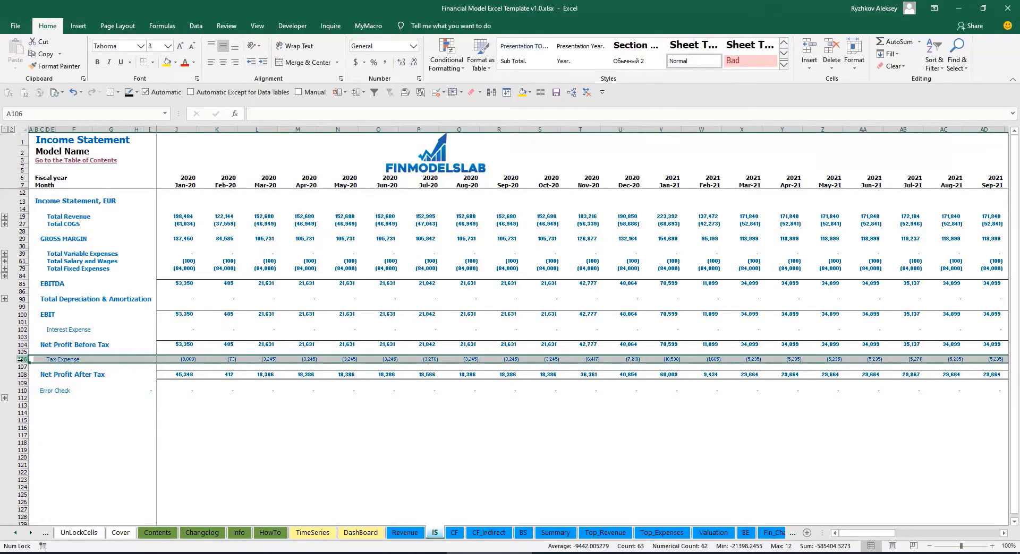